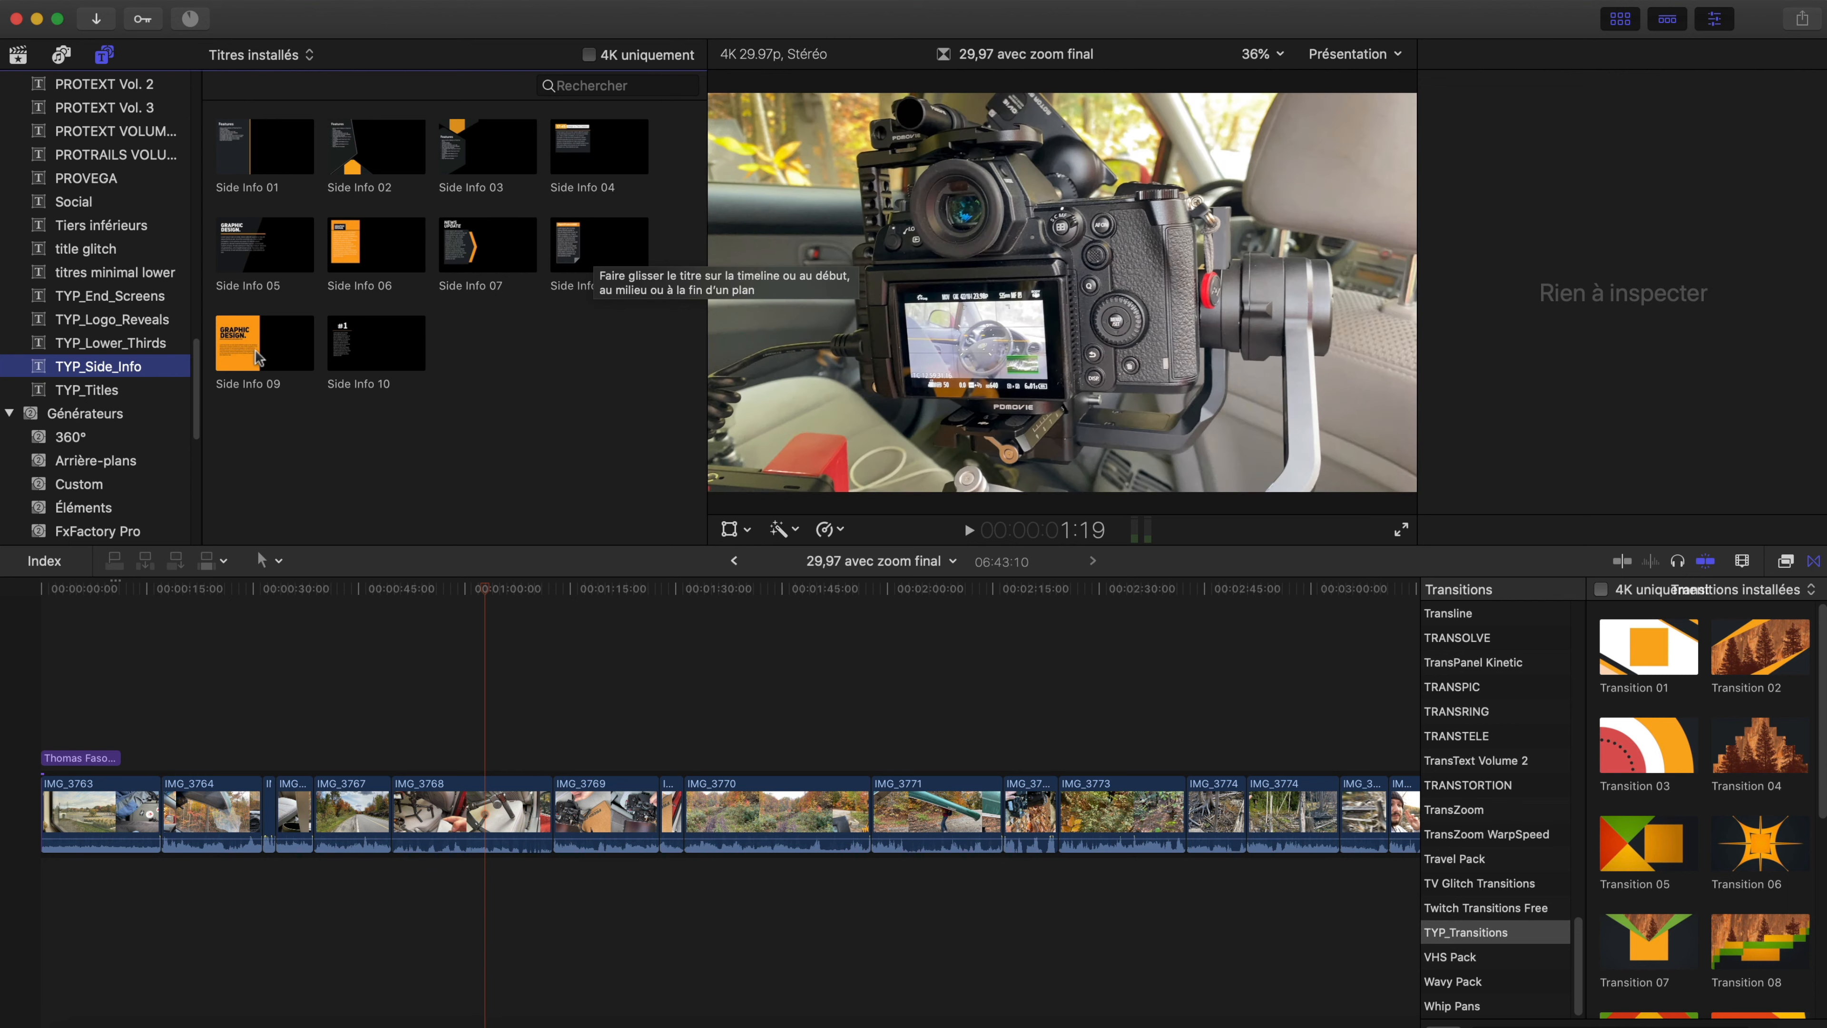
# - Add the Side Info 09 title above the start of the IMG_3768 clip and preview its opening animation
pyautogui.moveTo(259, 353); pyautogui.dragTo(403, 748)
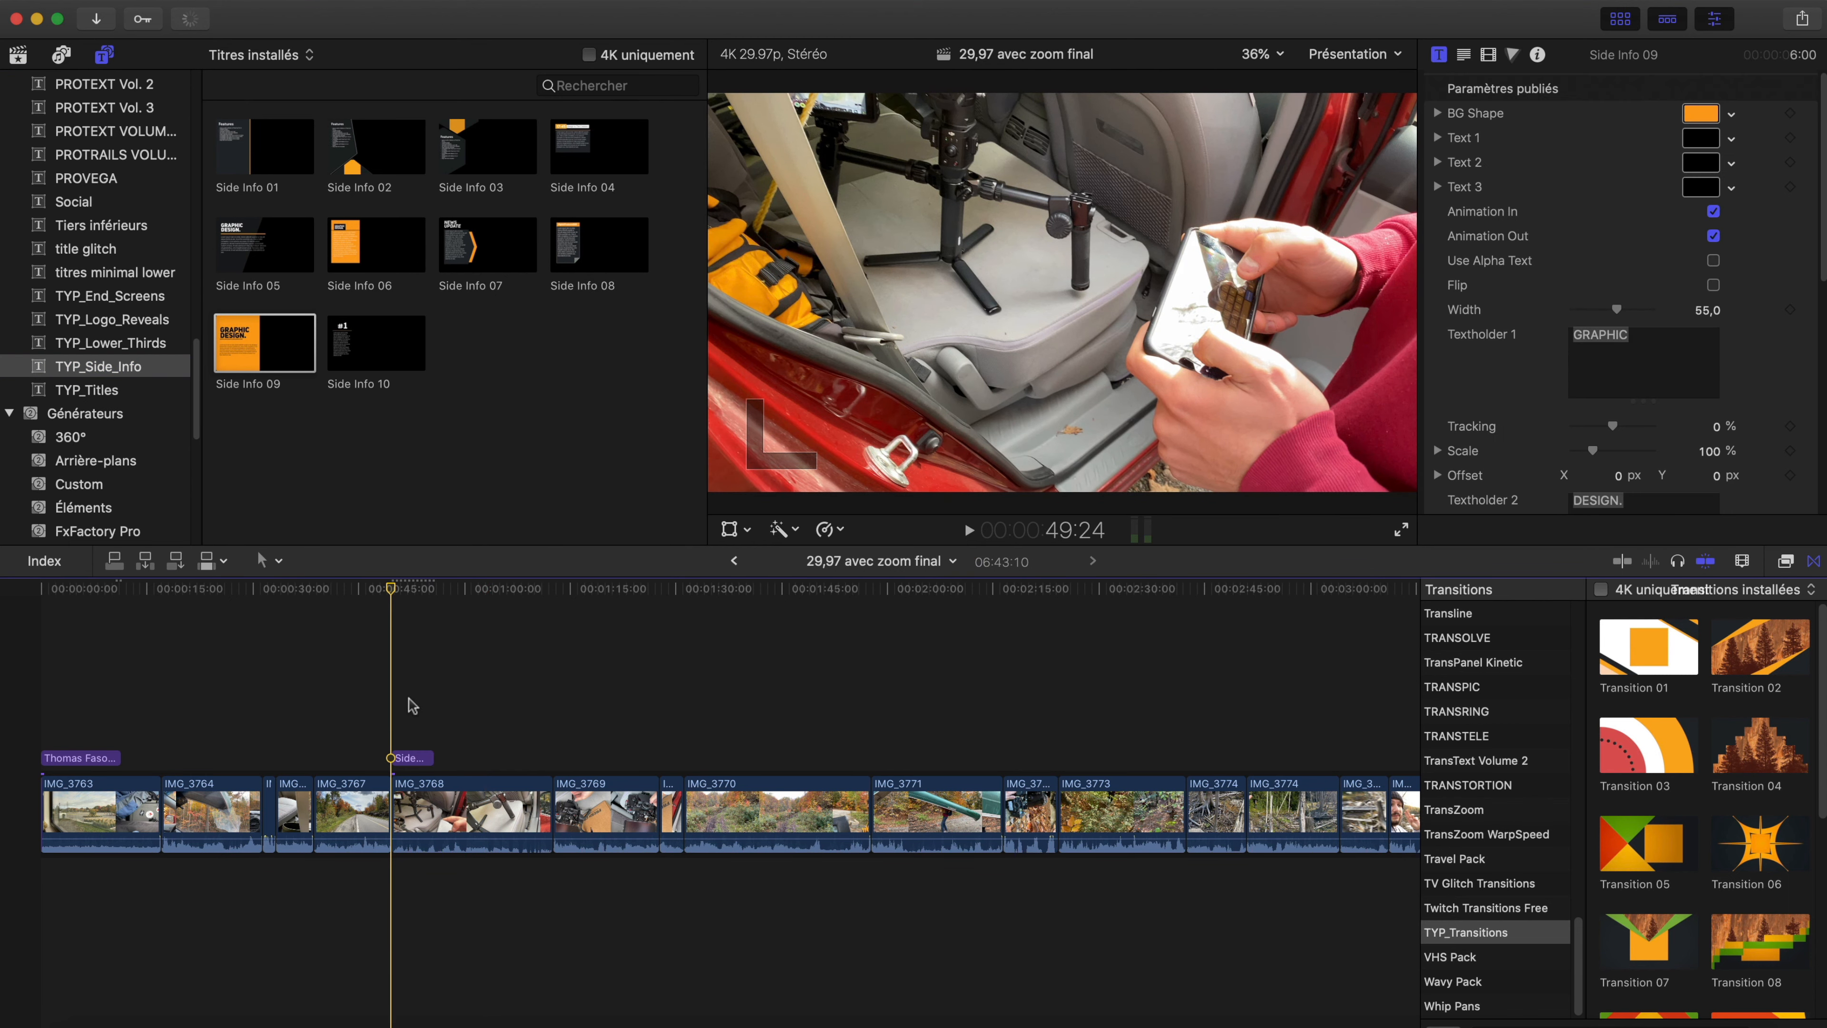
pyautogui.press('space')
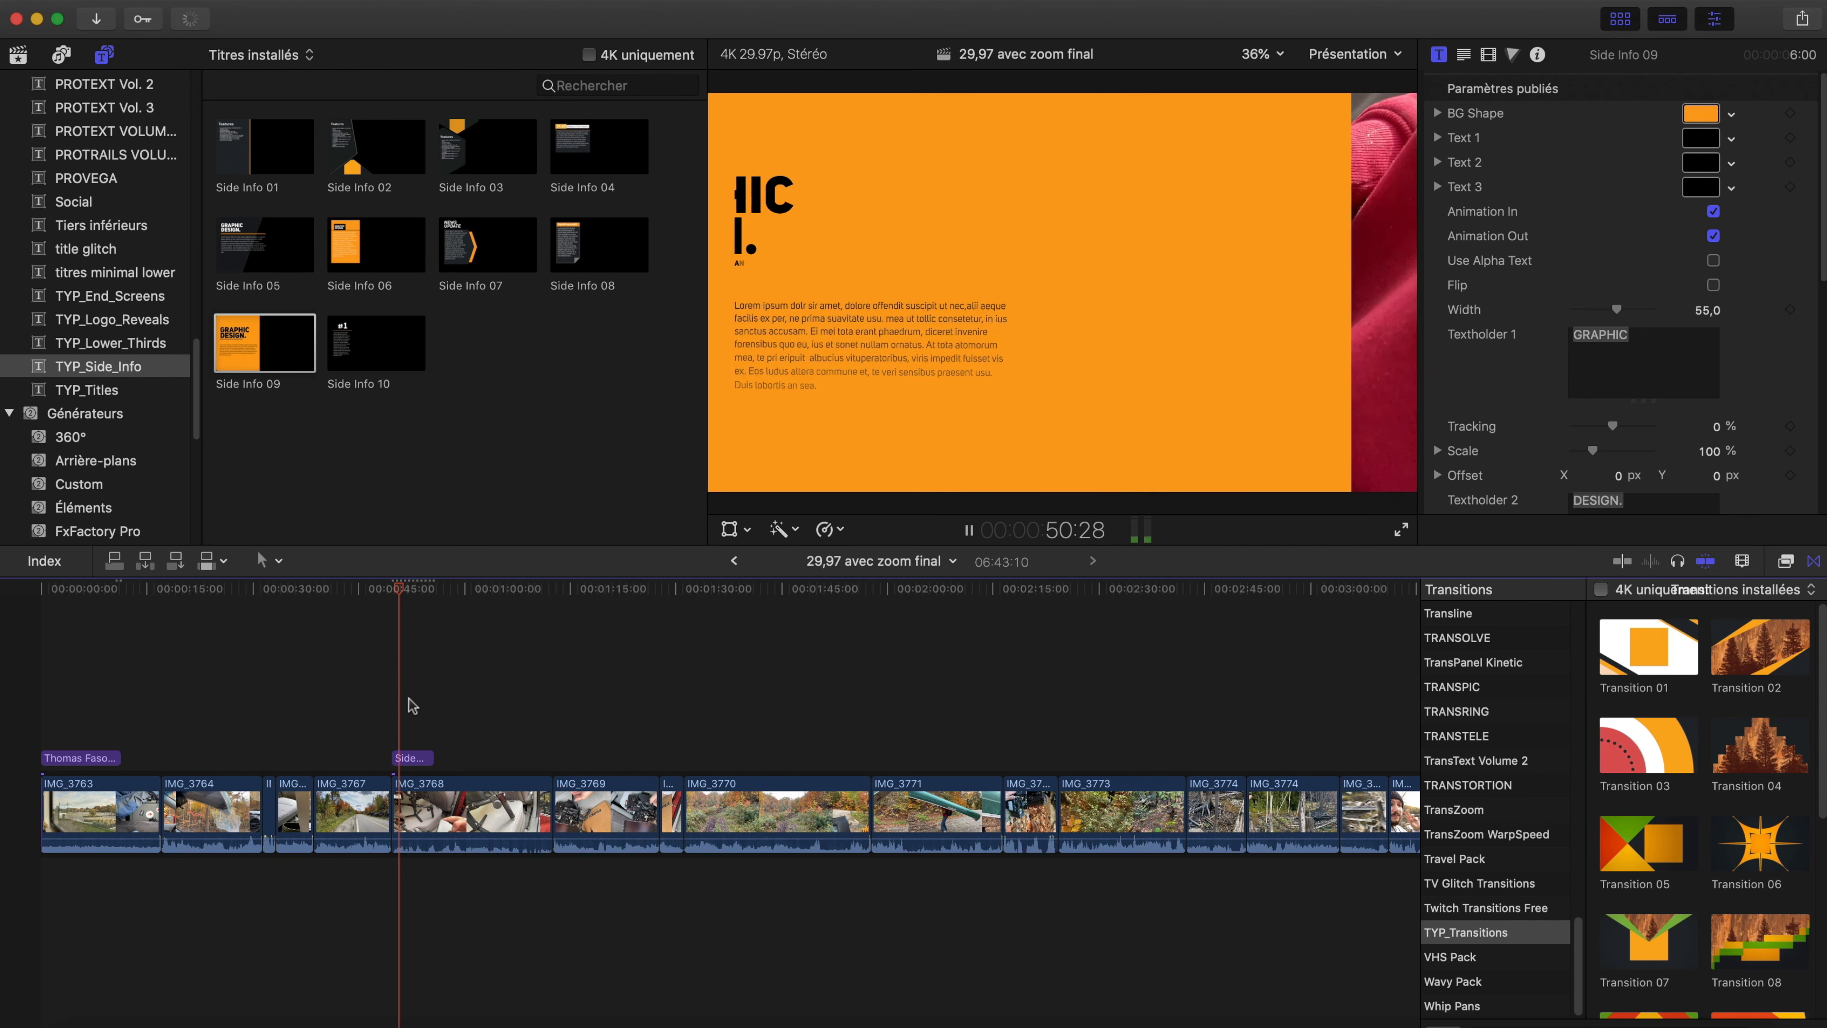
pyautogui.press('space')
pyautogui.click(413, 760)
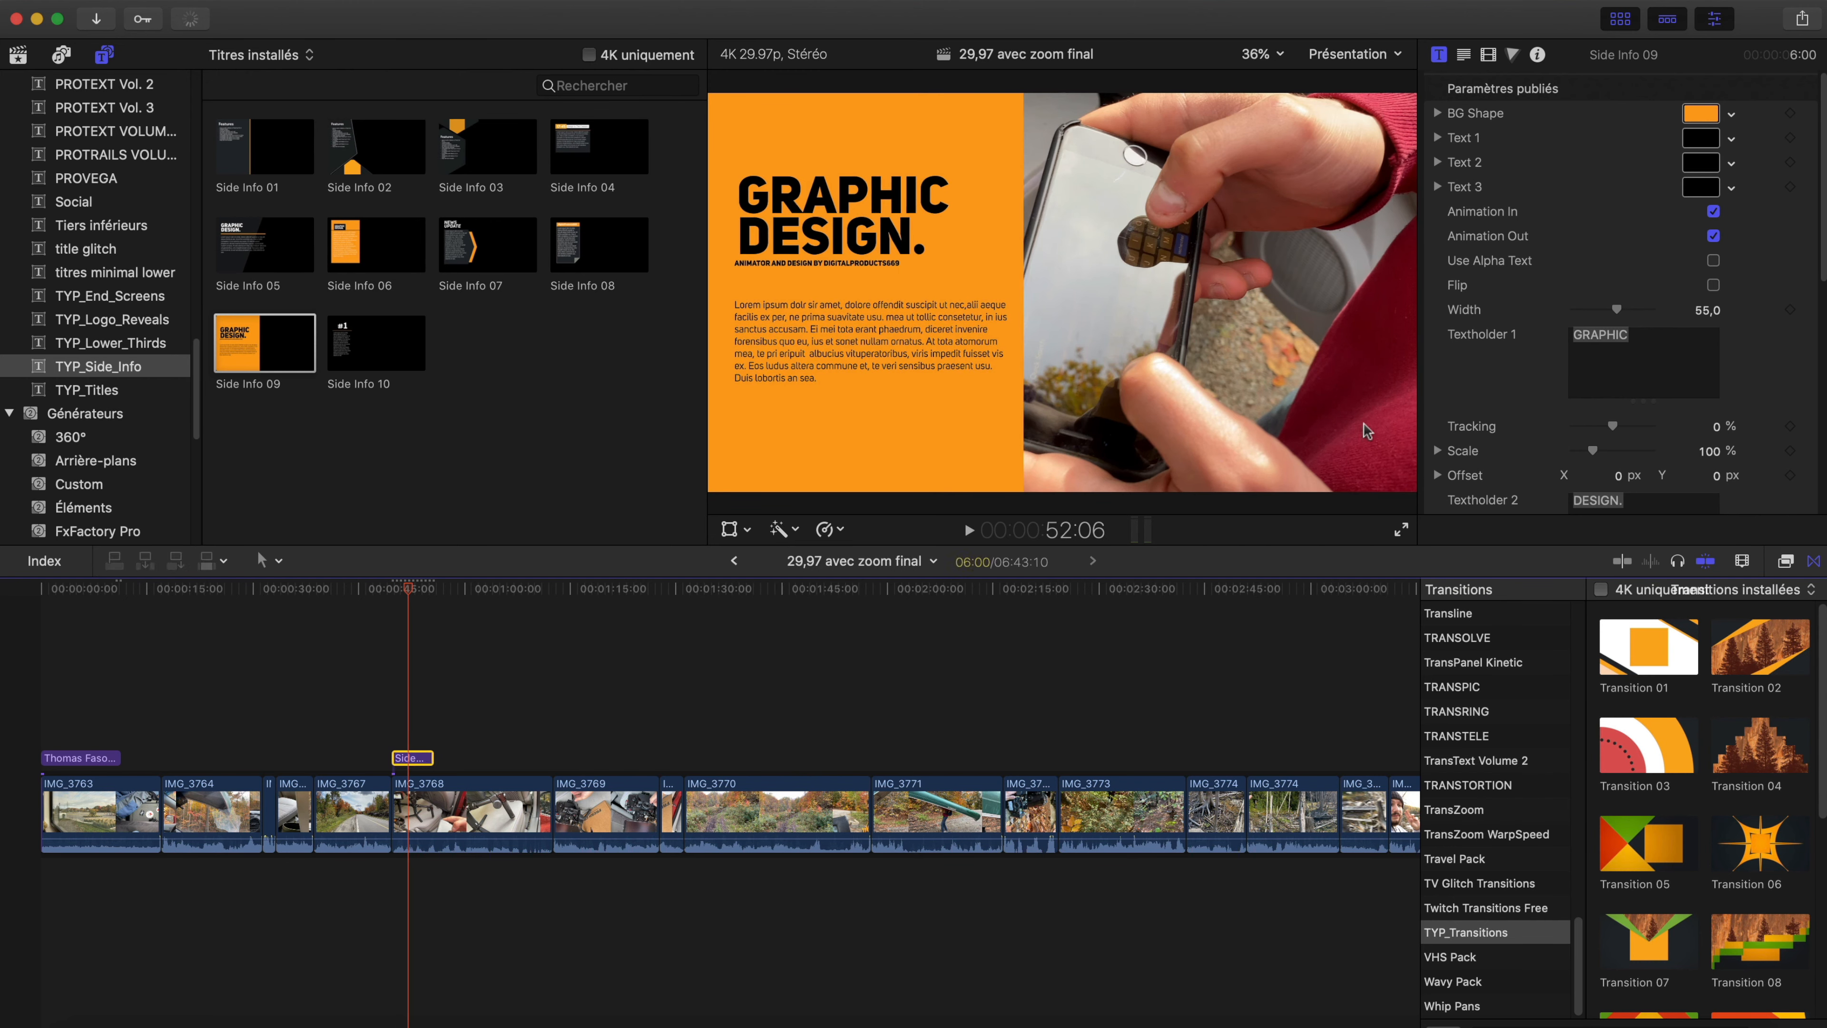
# - Replace the first two text lines of the Side Info 09 title with "S1H" and "CAMERA"
pyautogui.click(1647, 366)
pyautogui.write('S1H')
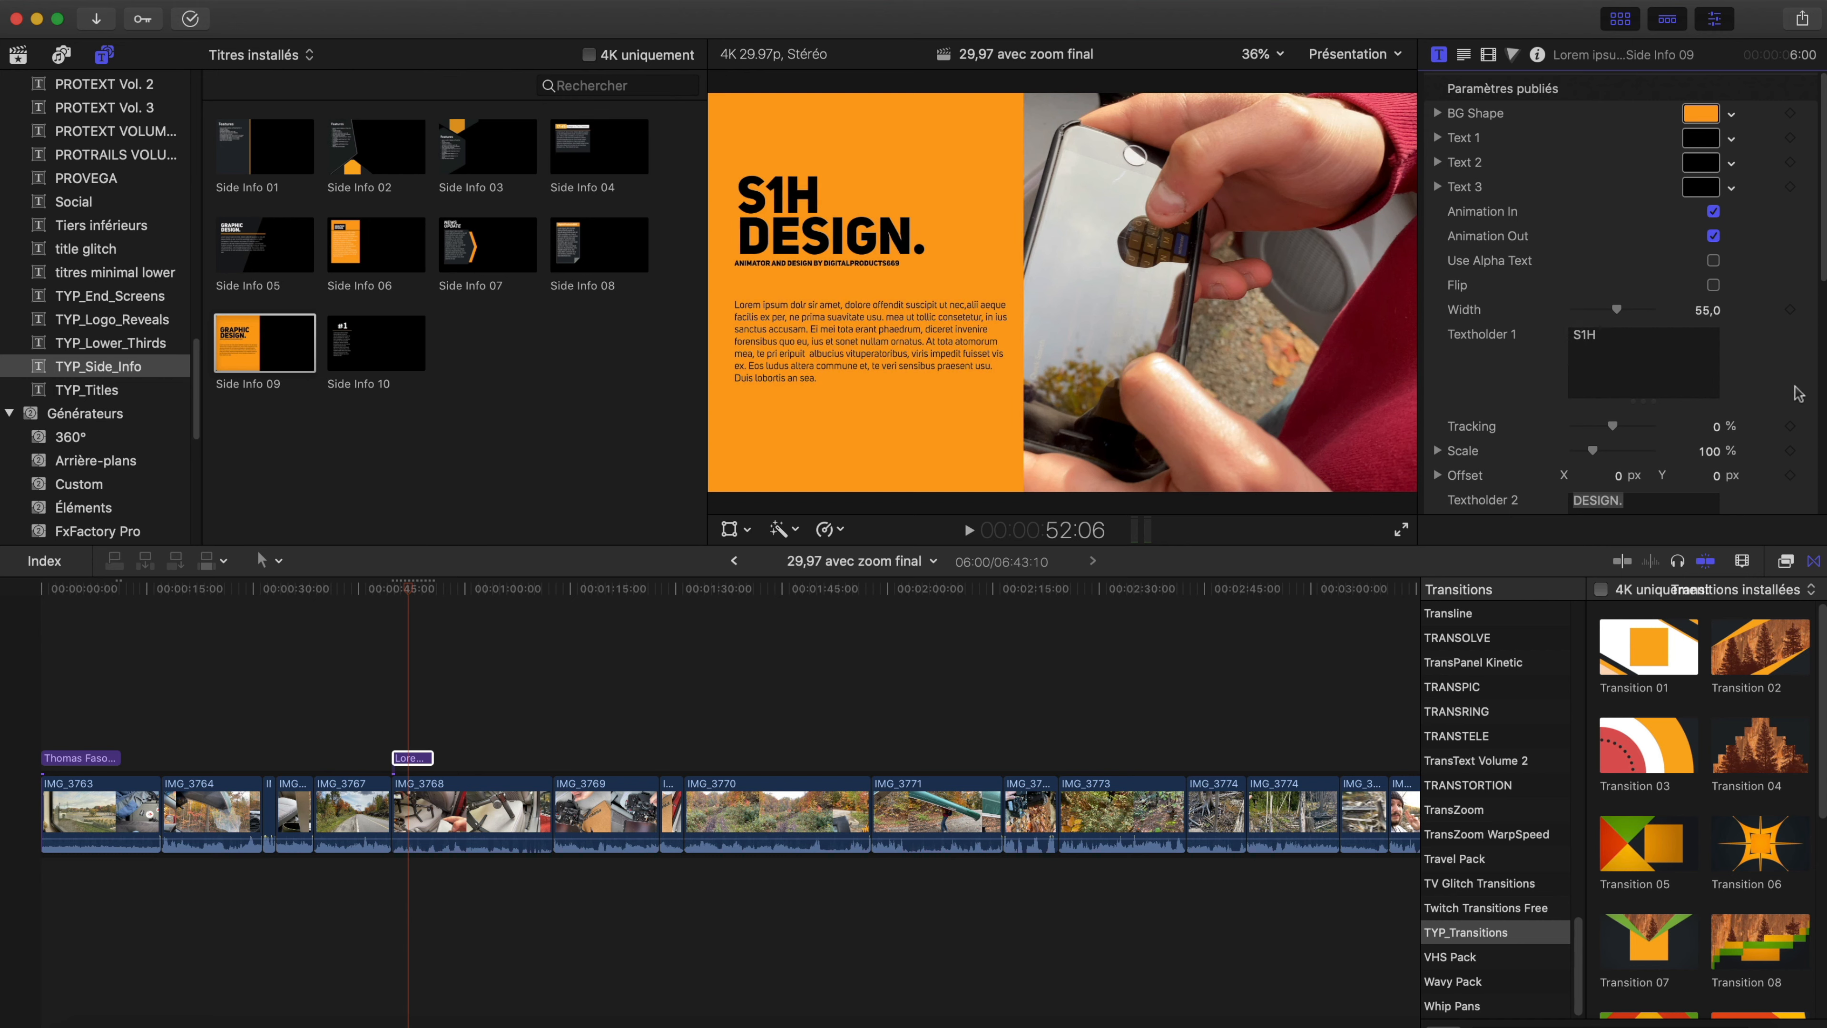
pyautogui.scroll(-5, 1799, 392)
pyautogui.click(1631, 386)
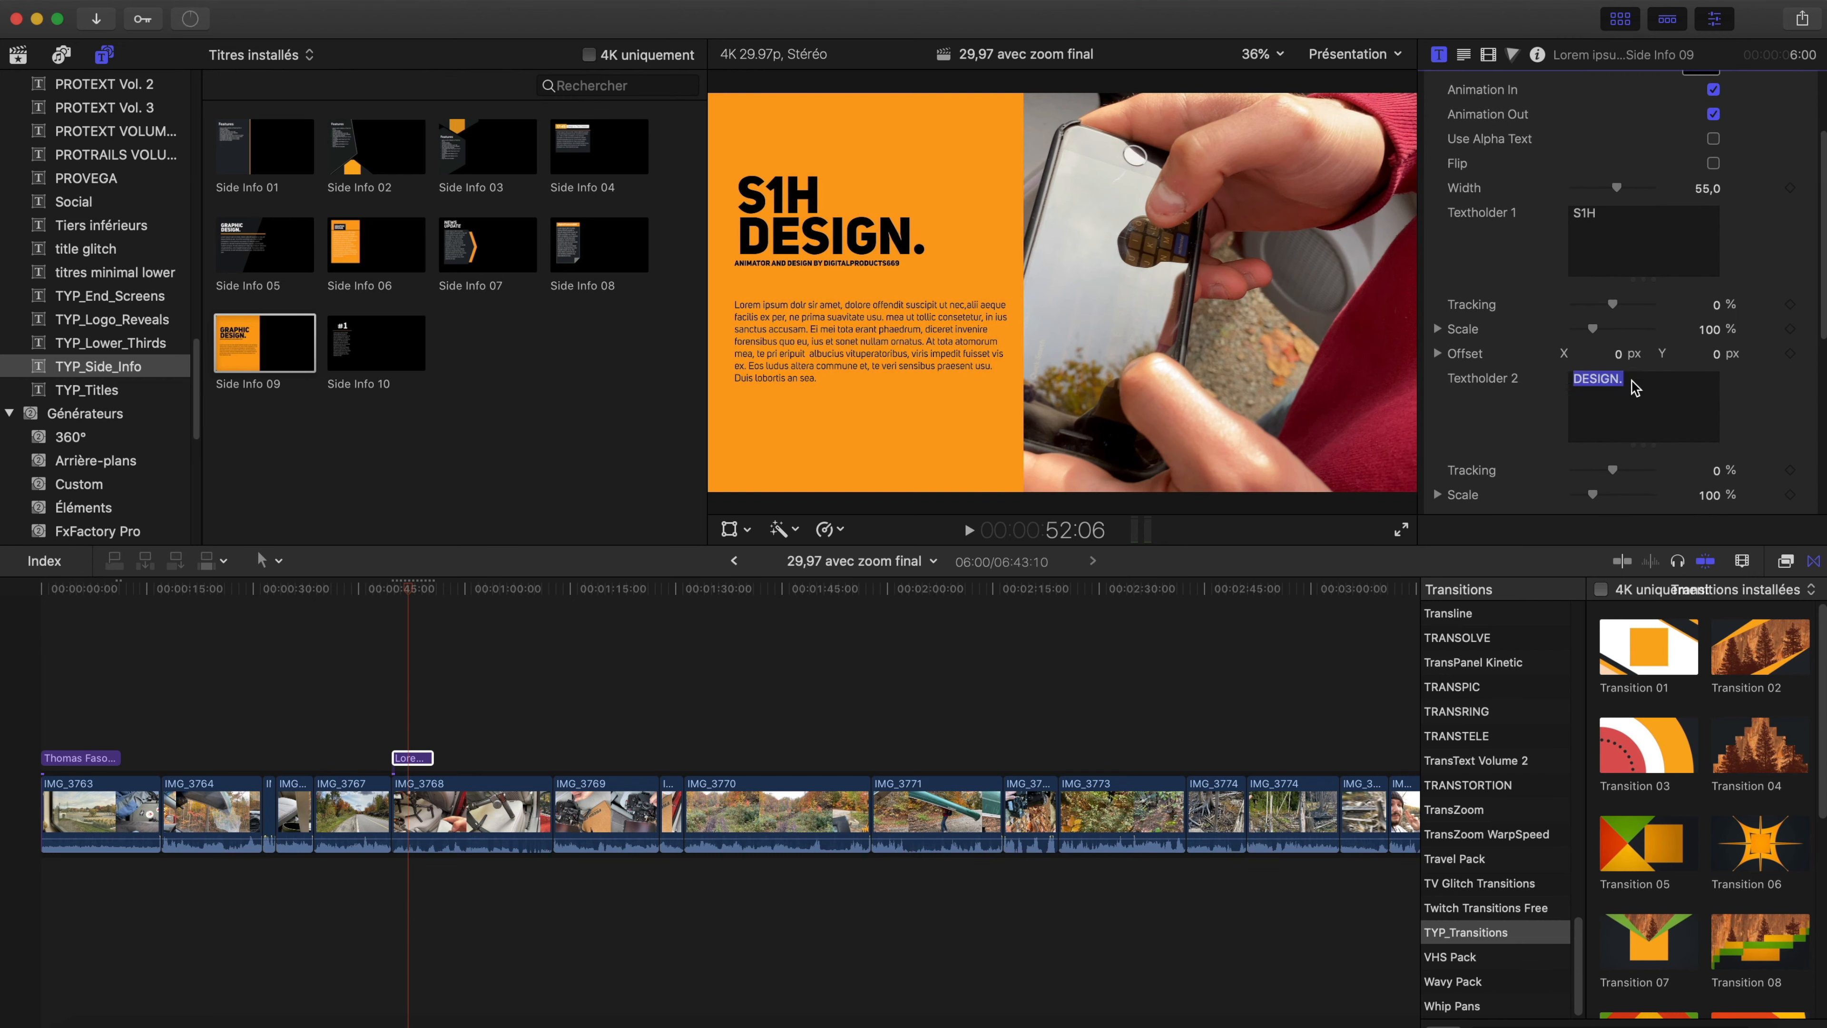
pyautogui.press('BackSpace')
pyautogui.write('CAMER')
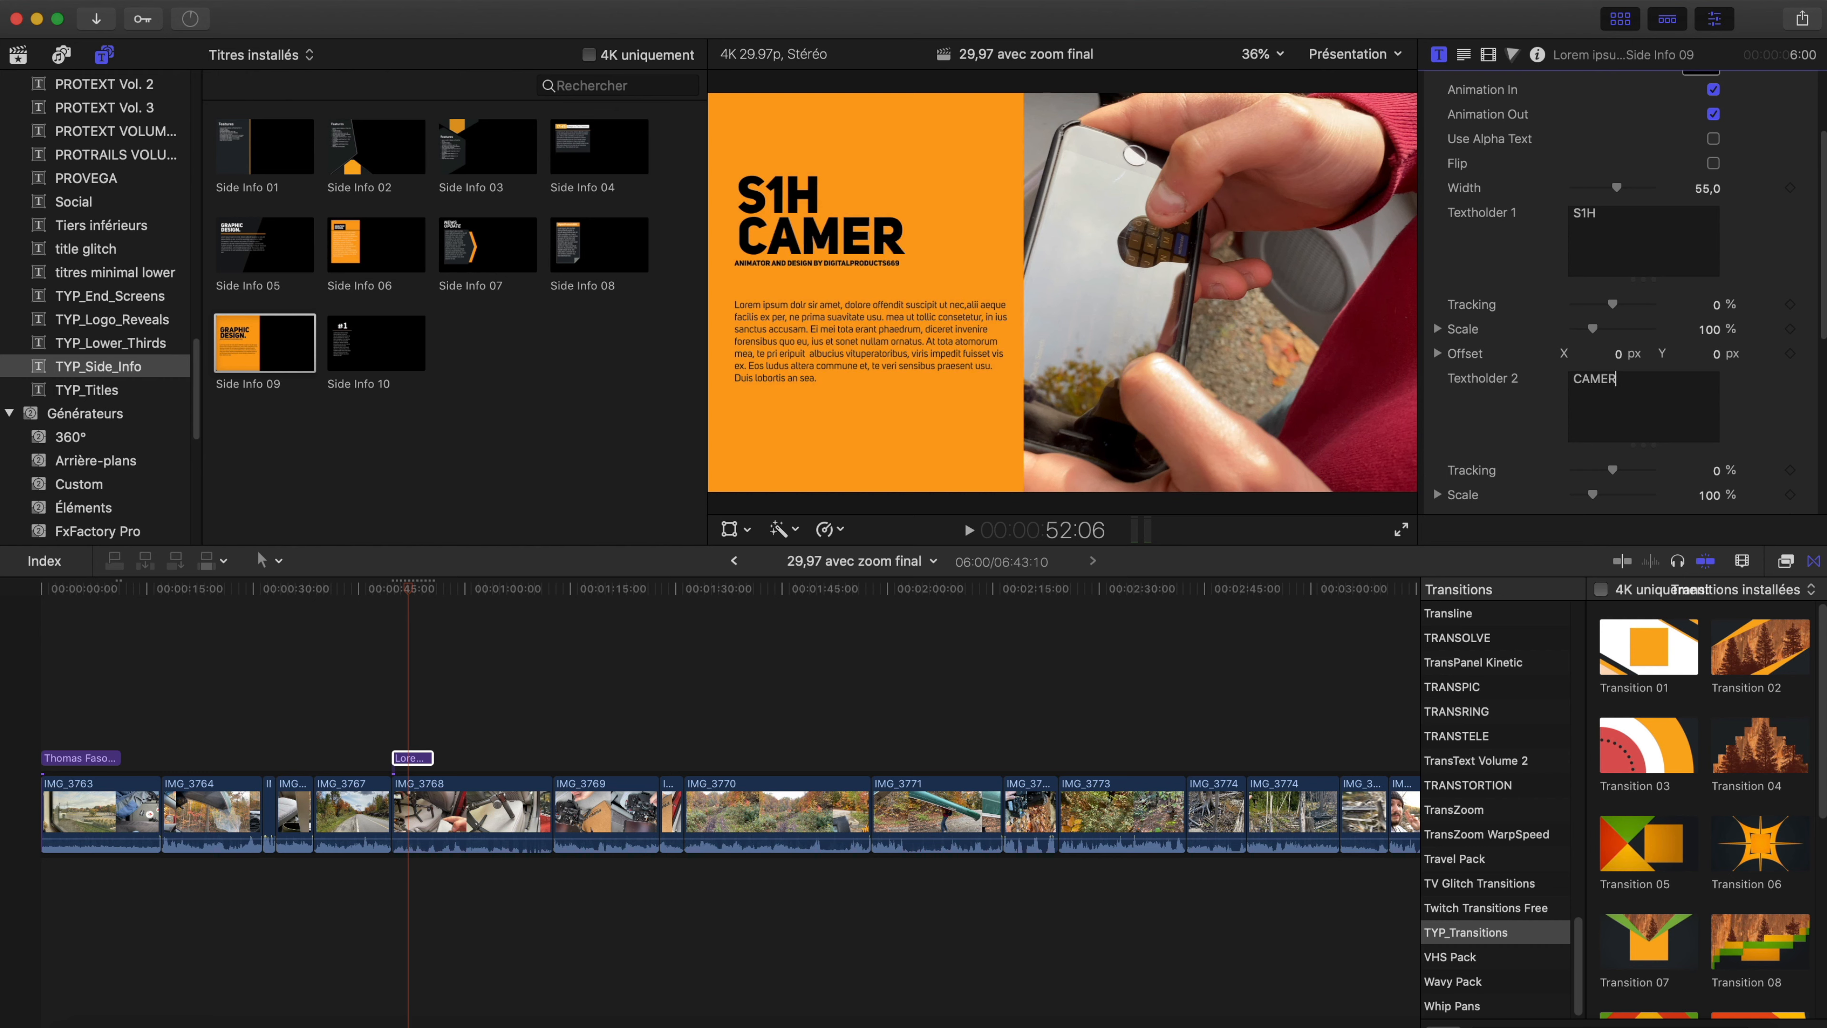
pyautogui.write('A')
pyautogui.press('Tab')
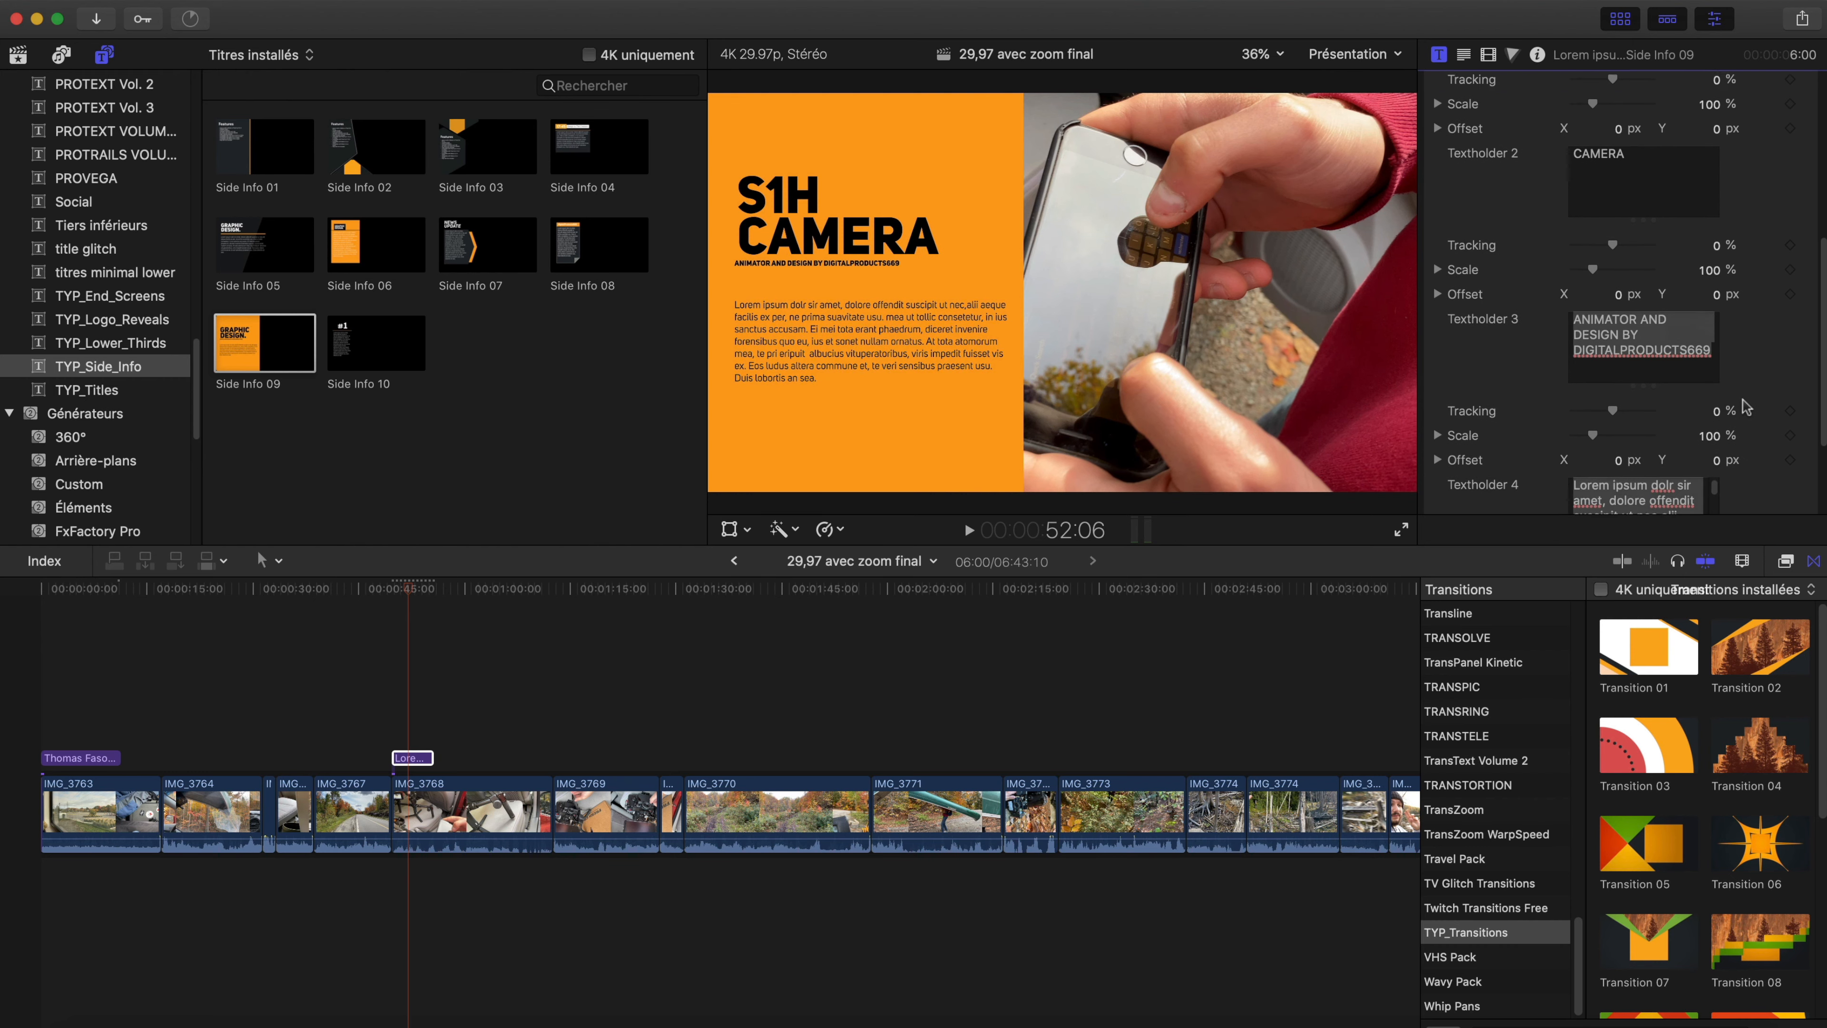
# - Replace the title's third text with "Ronin s" and its fourth text with "Sfsdfsdfsfsf"
pyautogui.press('BackSpace')
pyautogui.press('Tab')
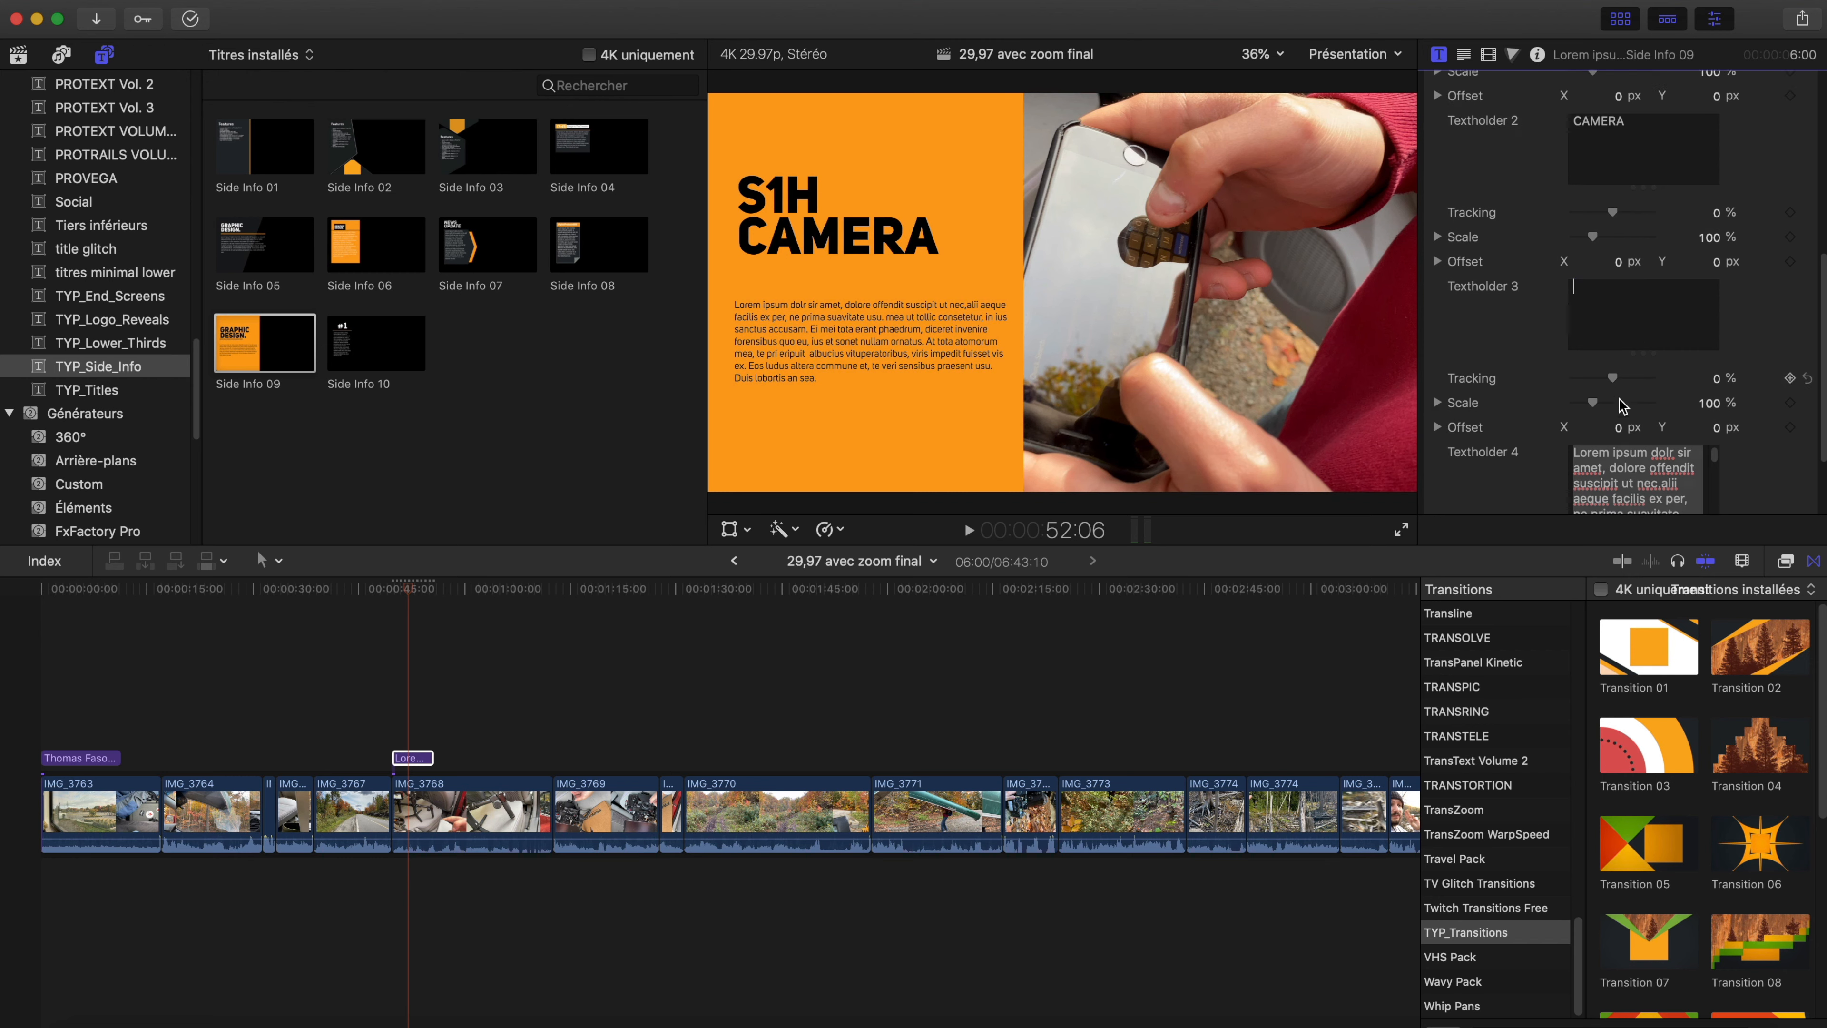
pyautogui.press('BackSpace')
pyautogui.click(1623, 205)
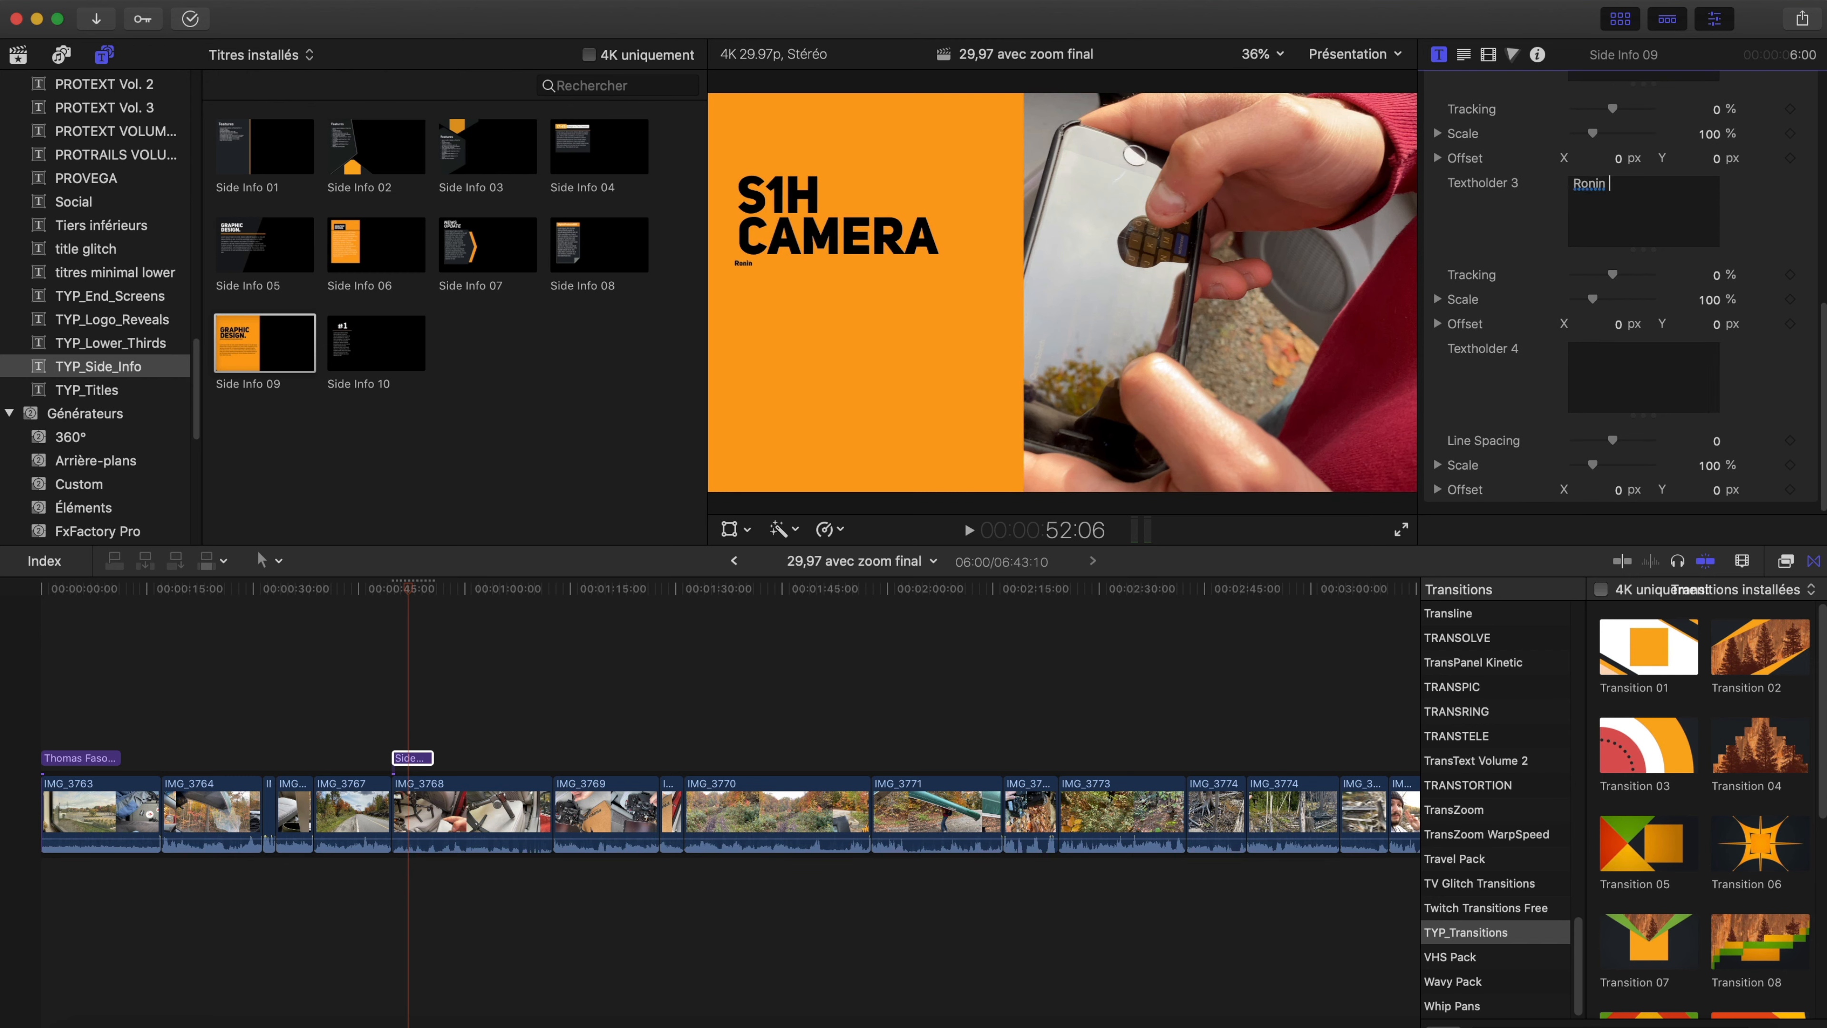
pyautogui.click(1620, 351)
pyautogui.write('sfsdfsdfsfsf')
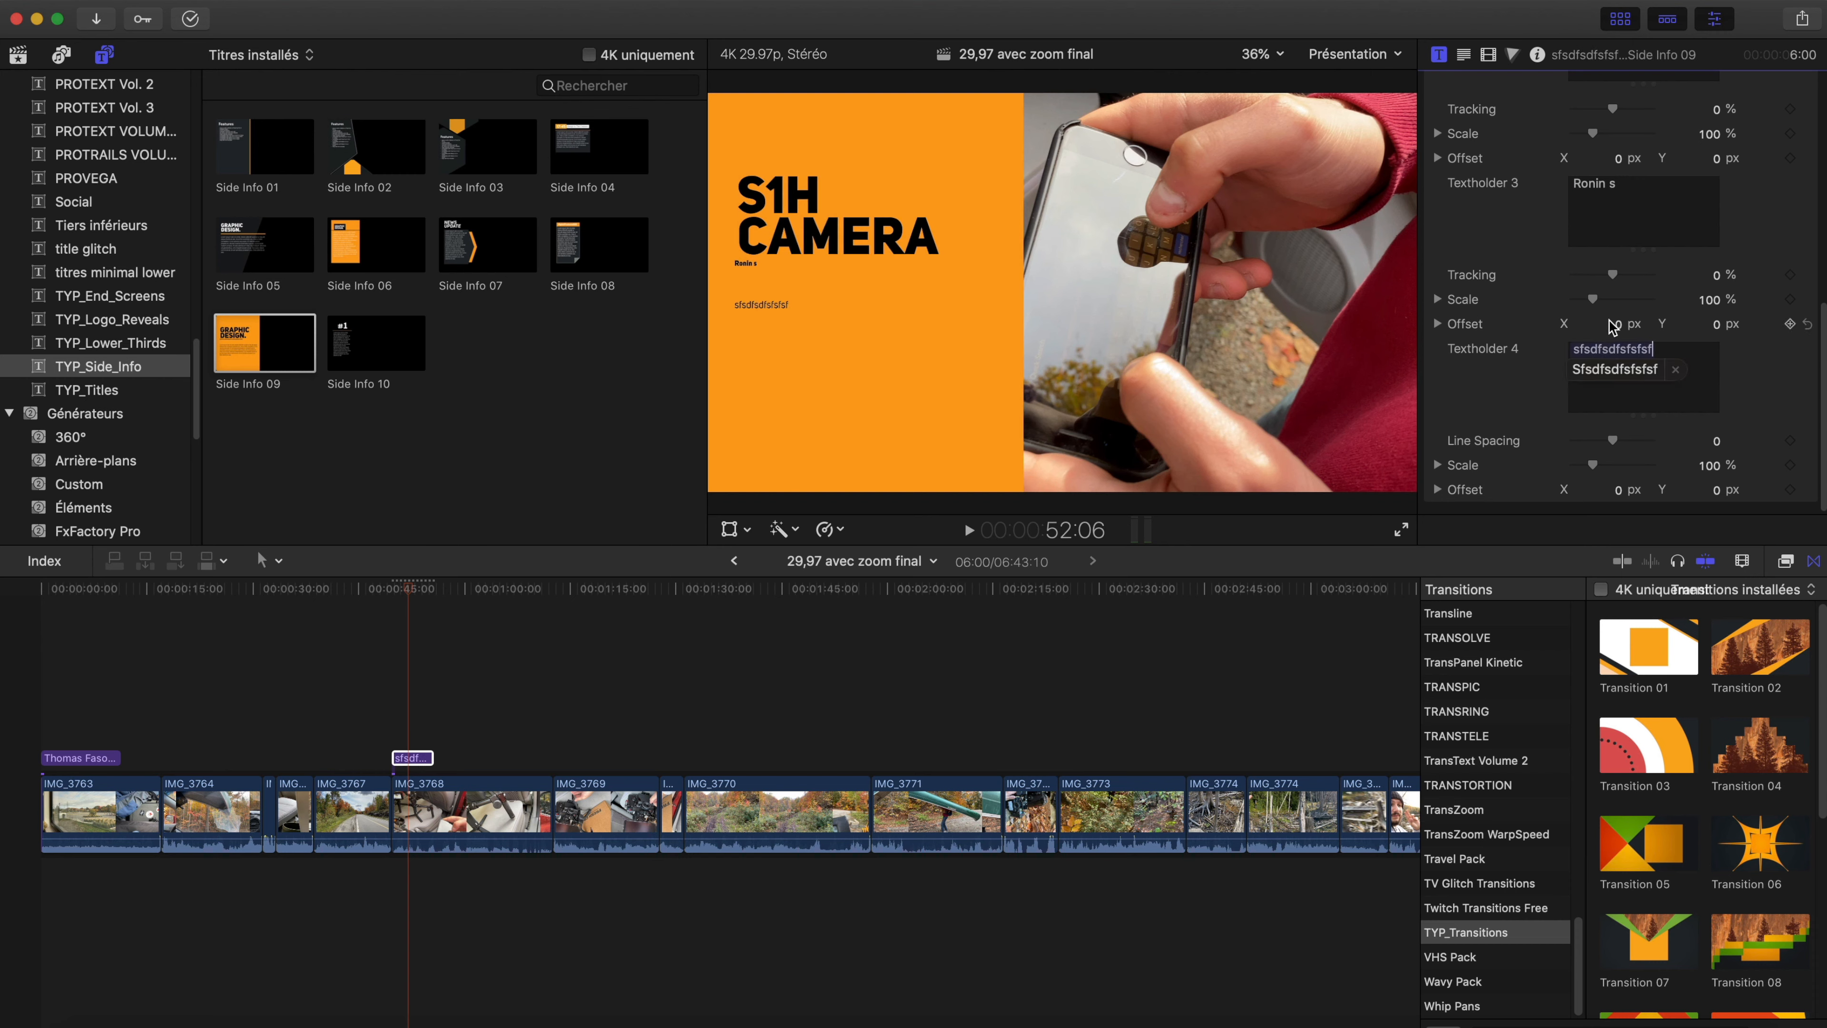
# - Scale the title's third text to 214 % and its fourth text to 247 %
pyautogui.moveTo(1593, 299); pyautogui.dragTo(1618, 302)
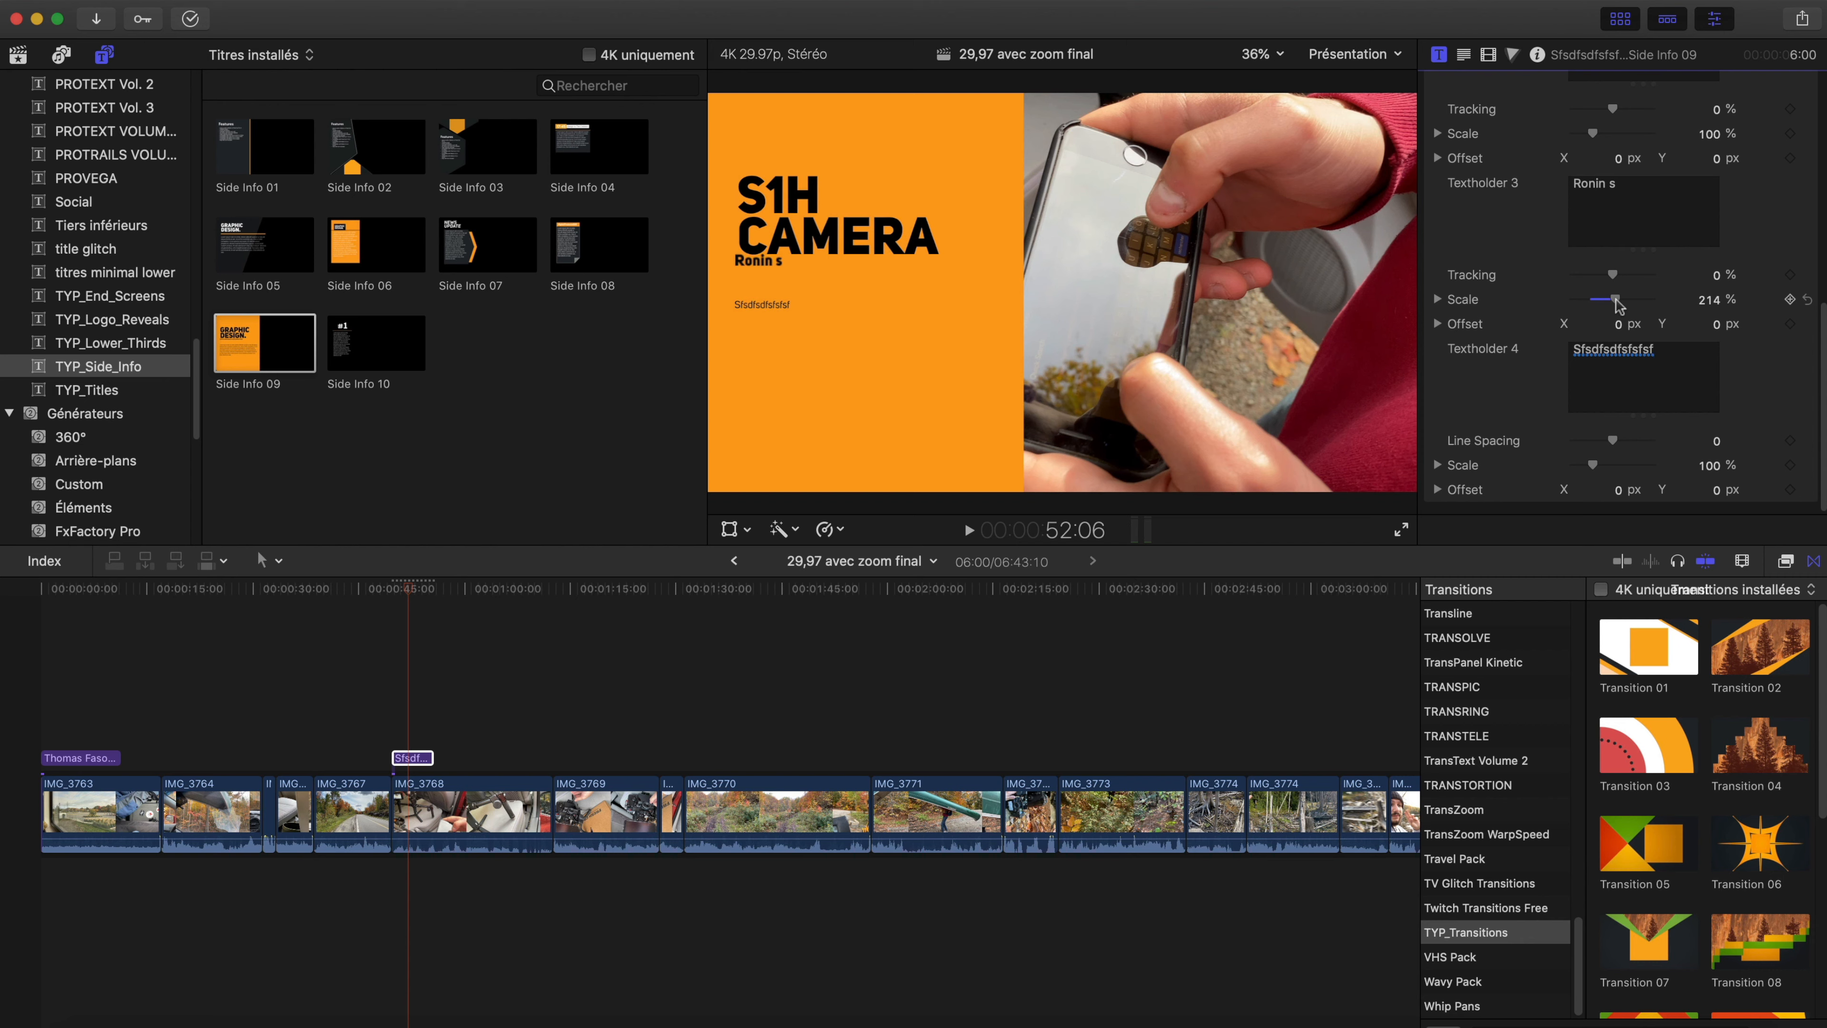
pyautogui.moveTo(1593, 465); pyautogui.dragTo(1626, 467)
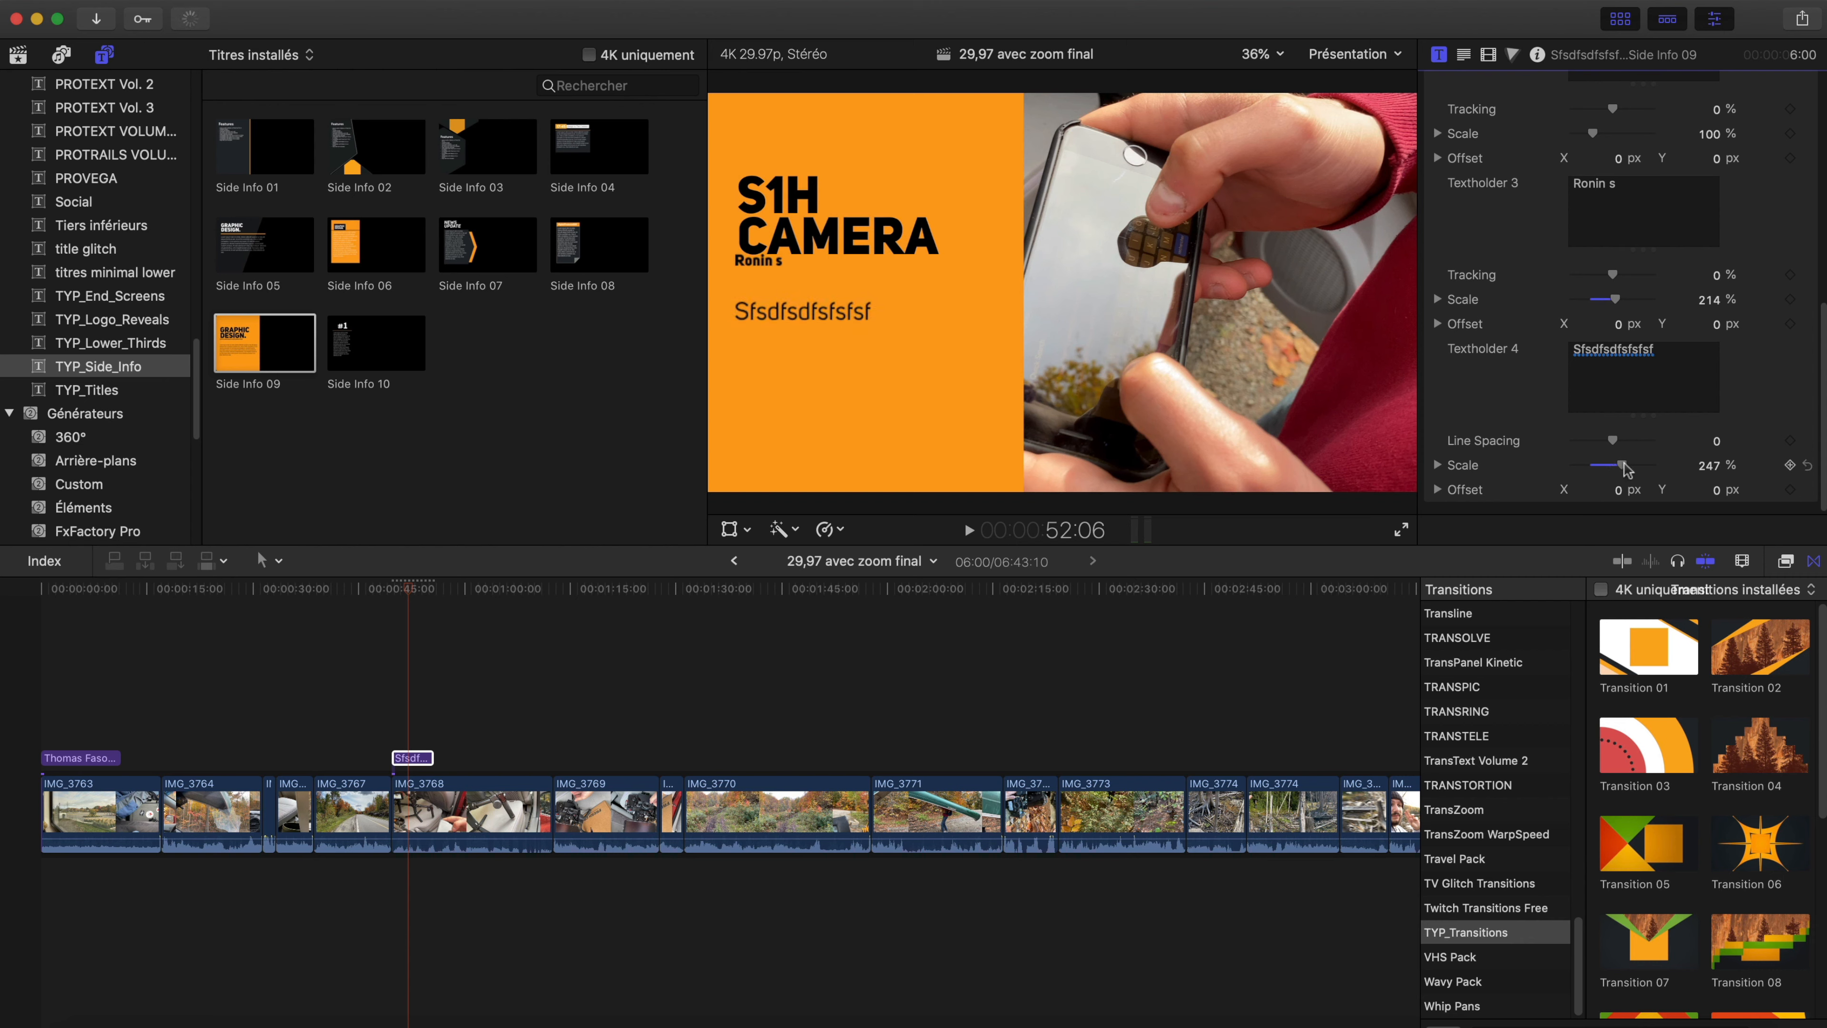
pyautogui.click(405, 717)
# - Move the Side Info 09 title to start at 1:00:02 above the IMG_3768 clip and play its opening
pyautogui.click(465, 717)
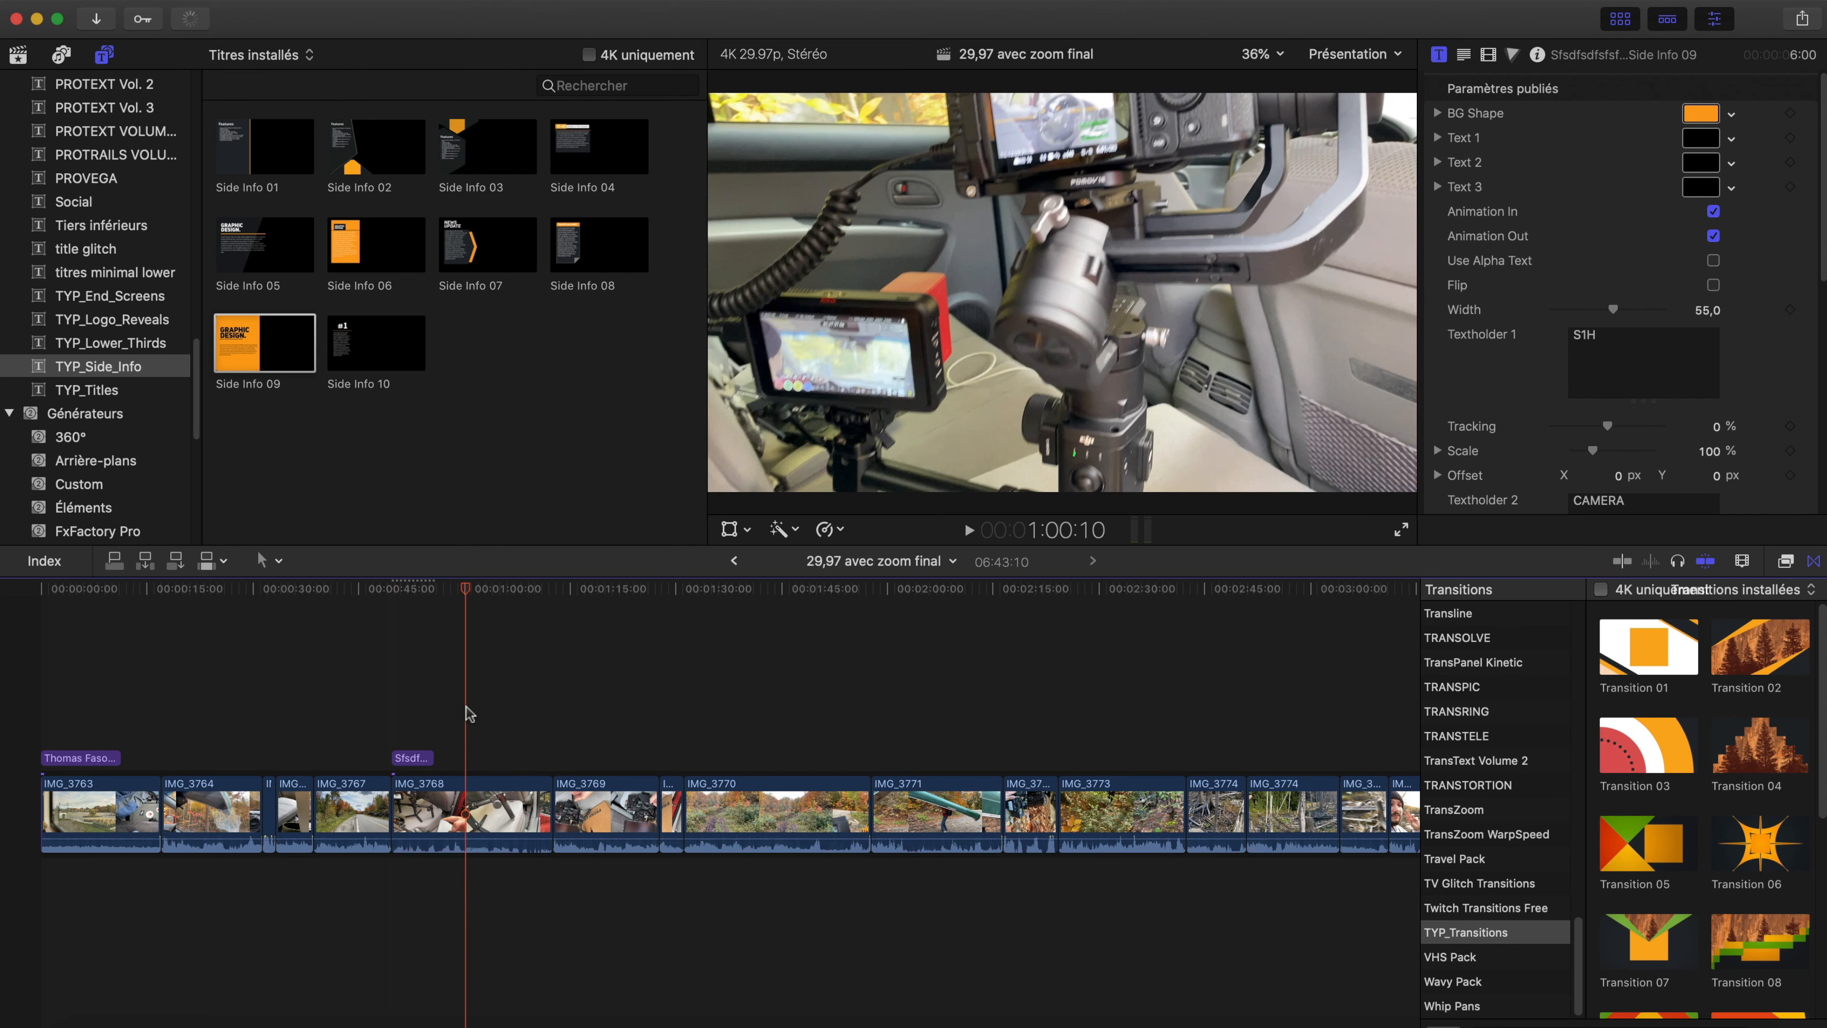
pyautogui.click(508, 702)
pyautogui.click(465, 703)
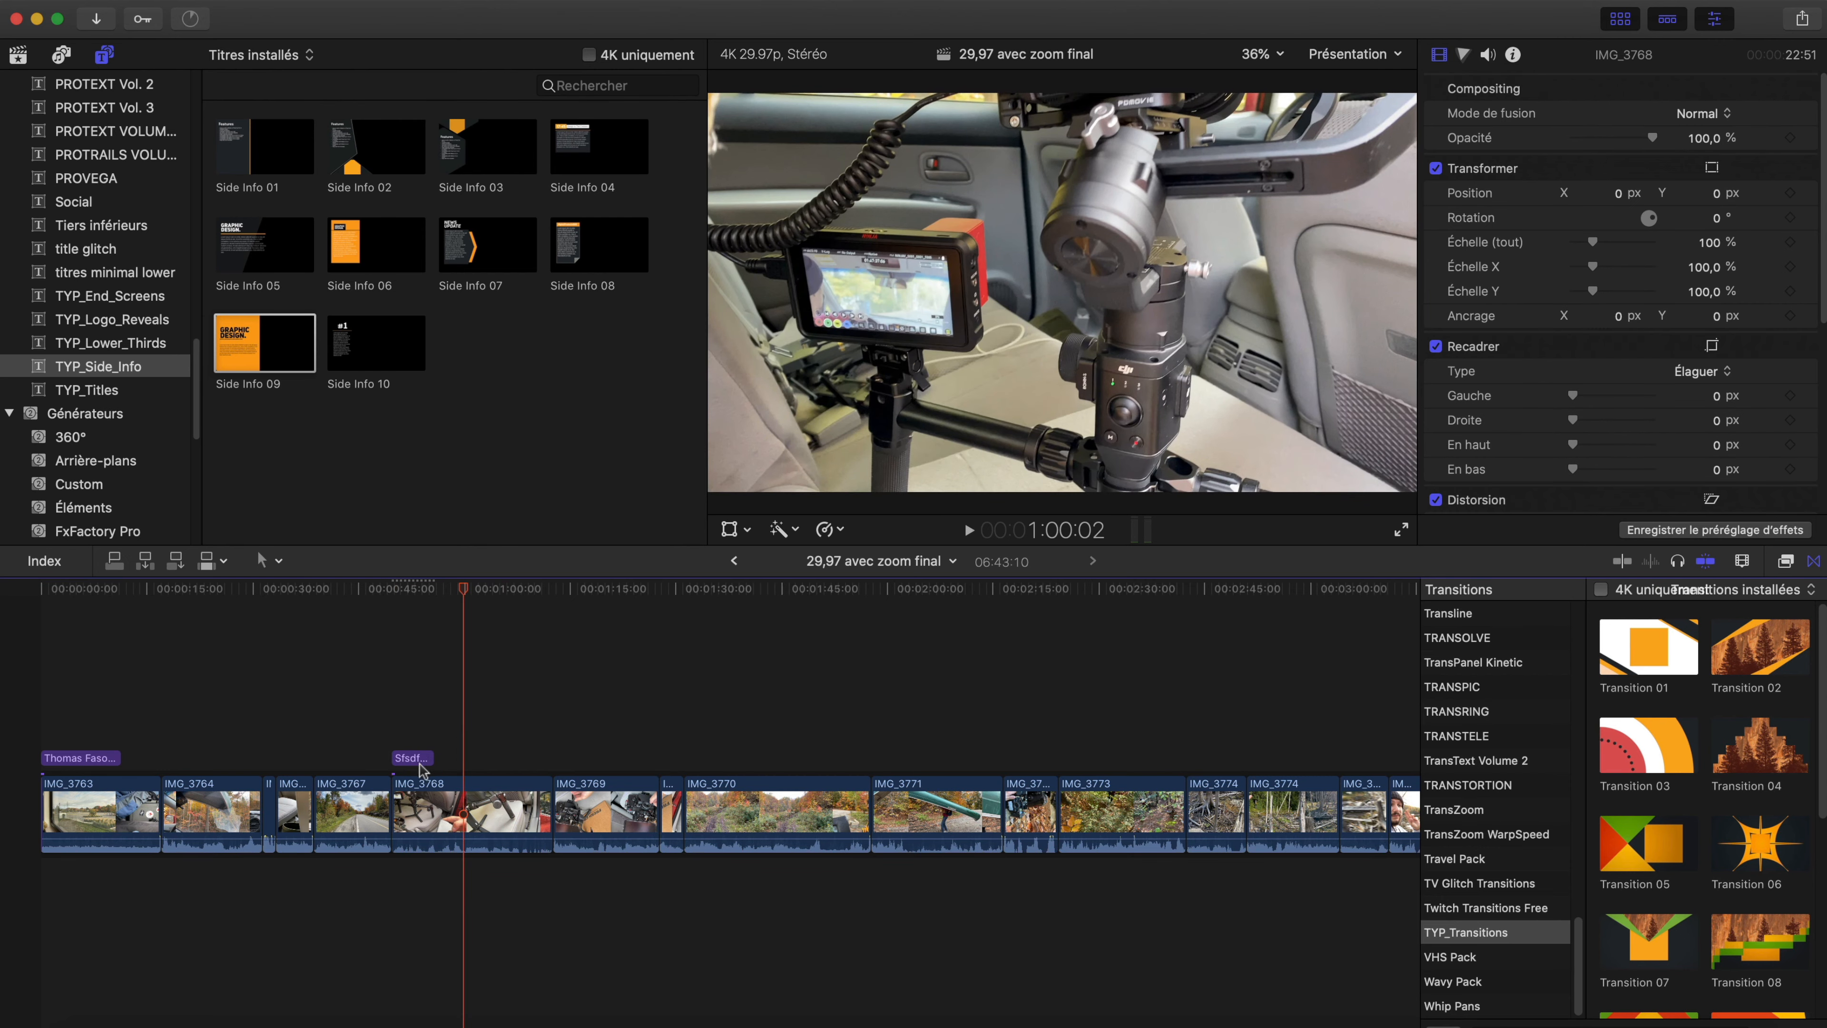
pyautogui.moveTo(422, 763); pyautogui.dragTo(497, 763)
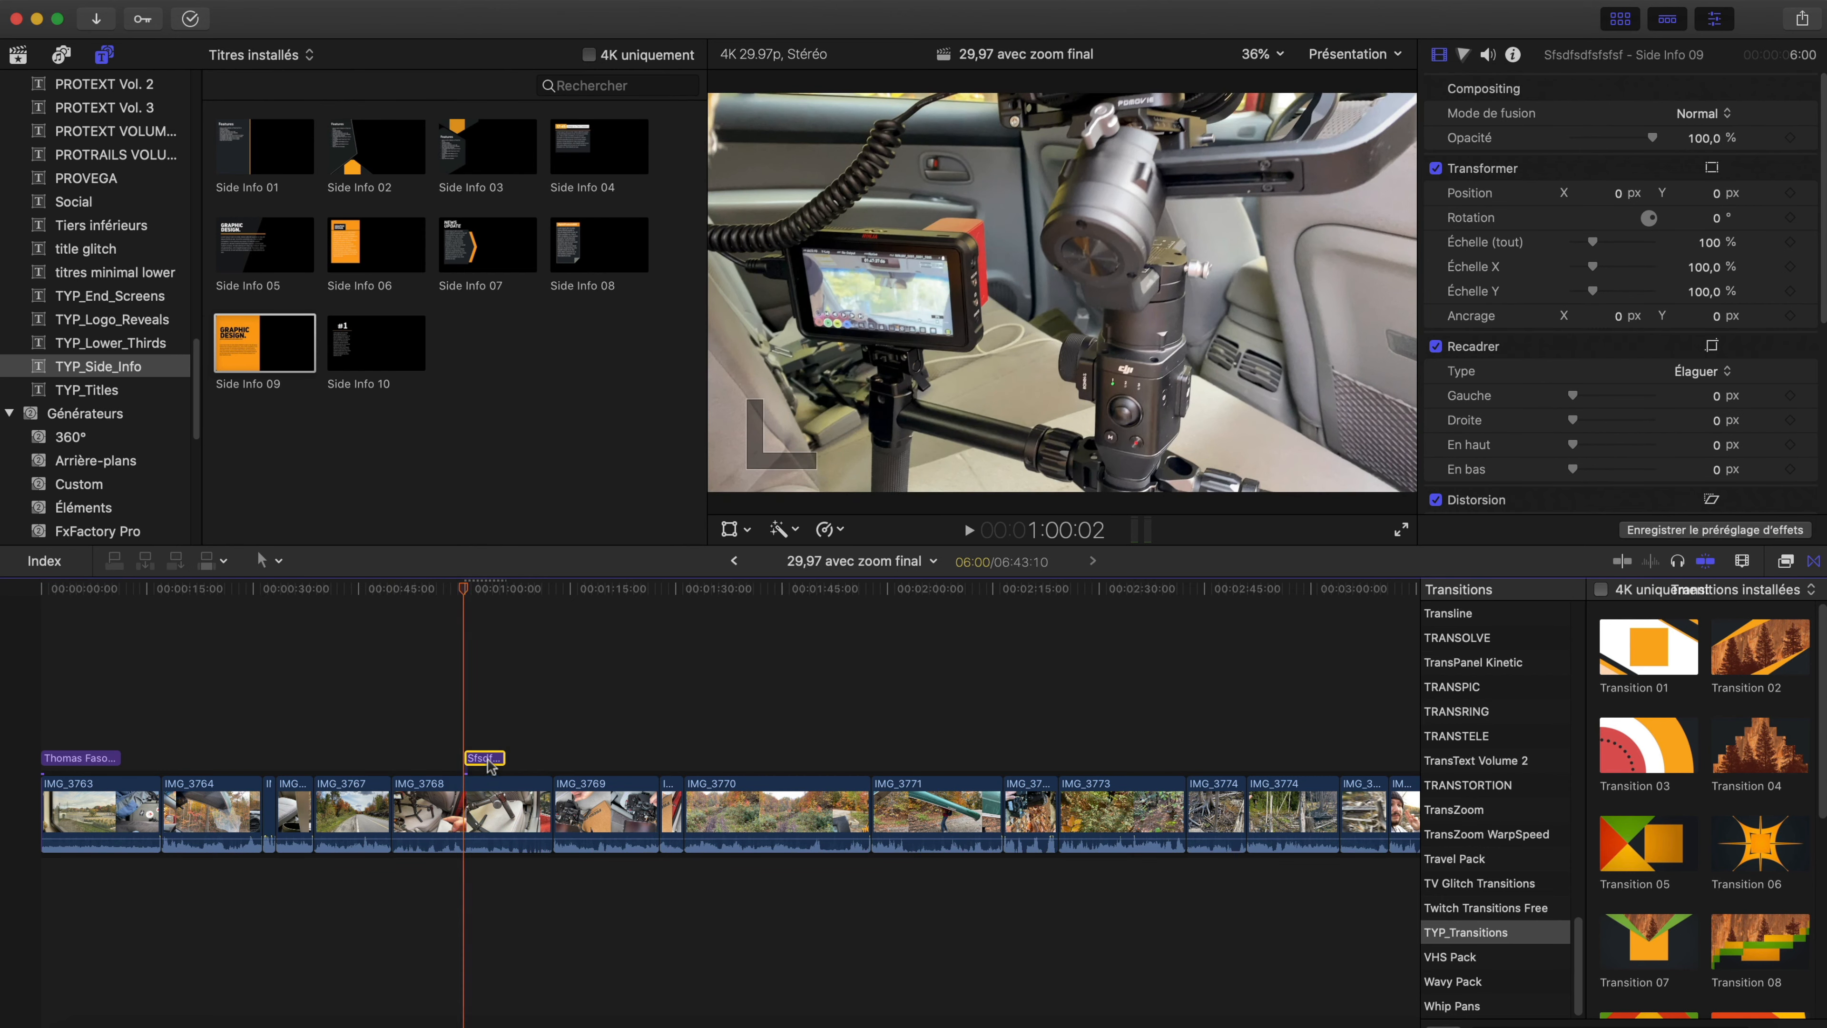
pyautogui.press('space')
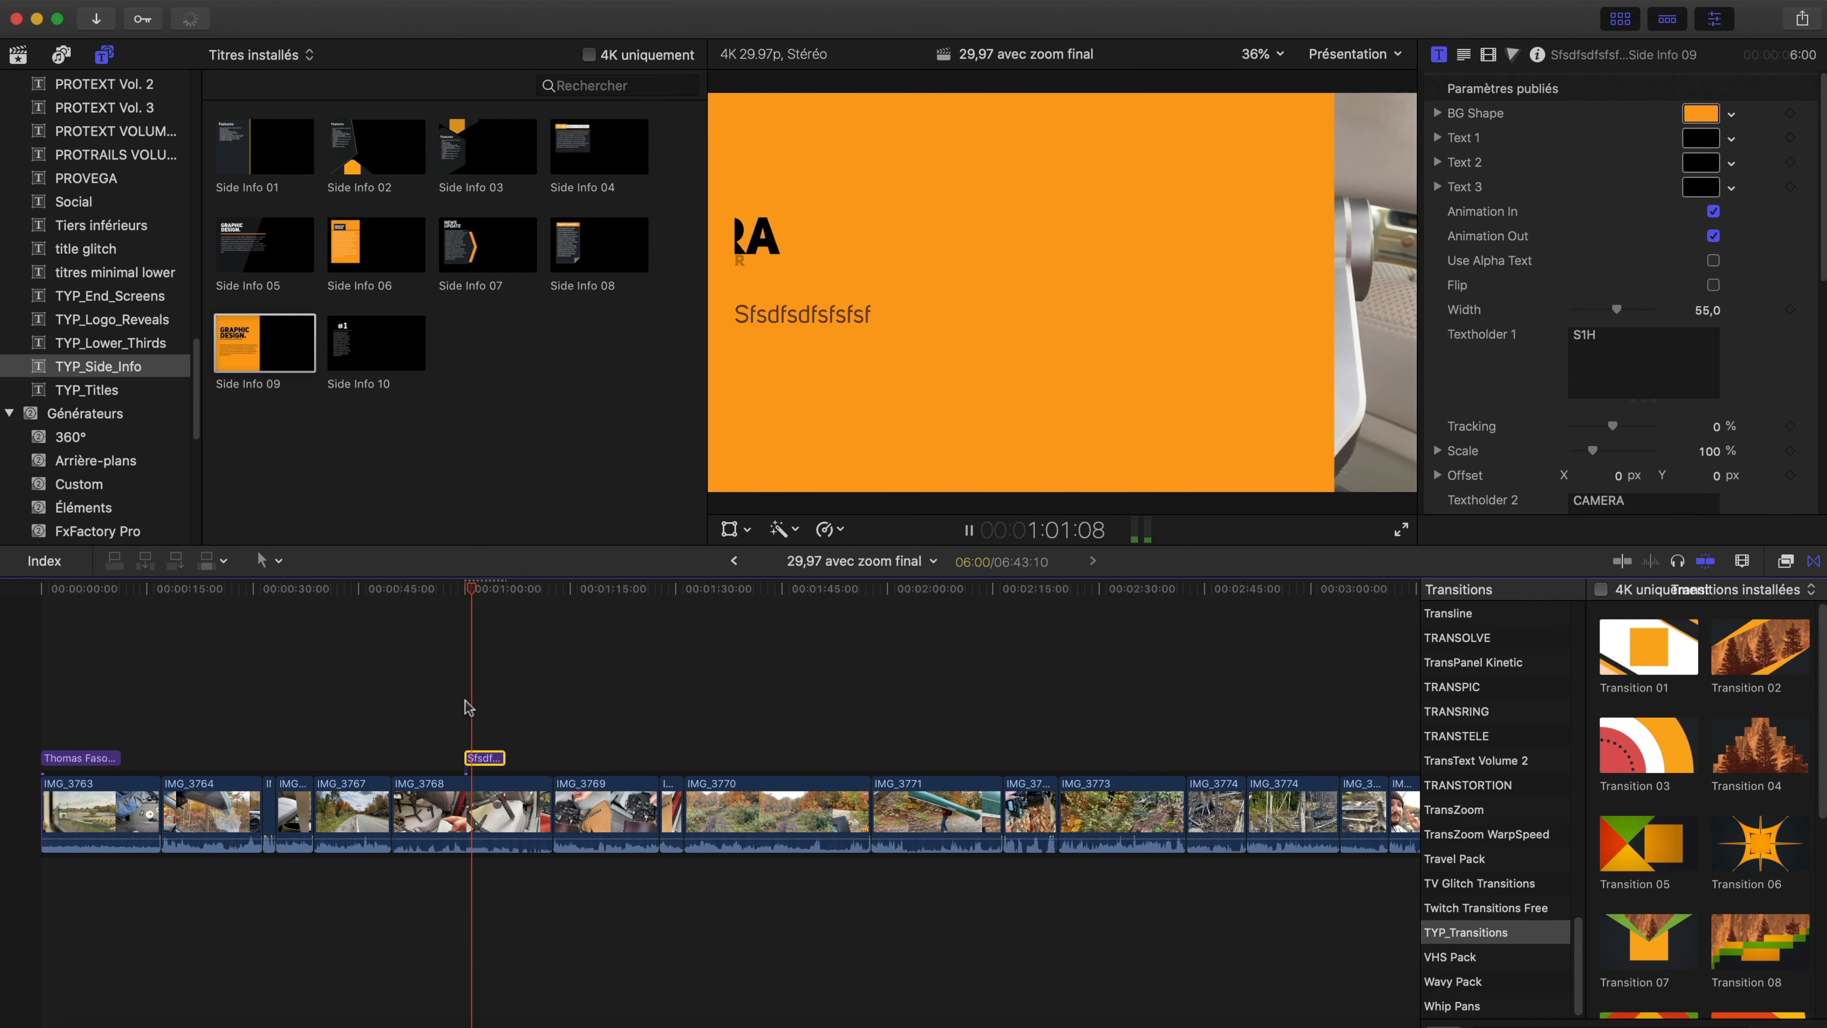
pyautogui.press('space')
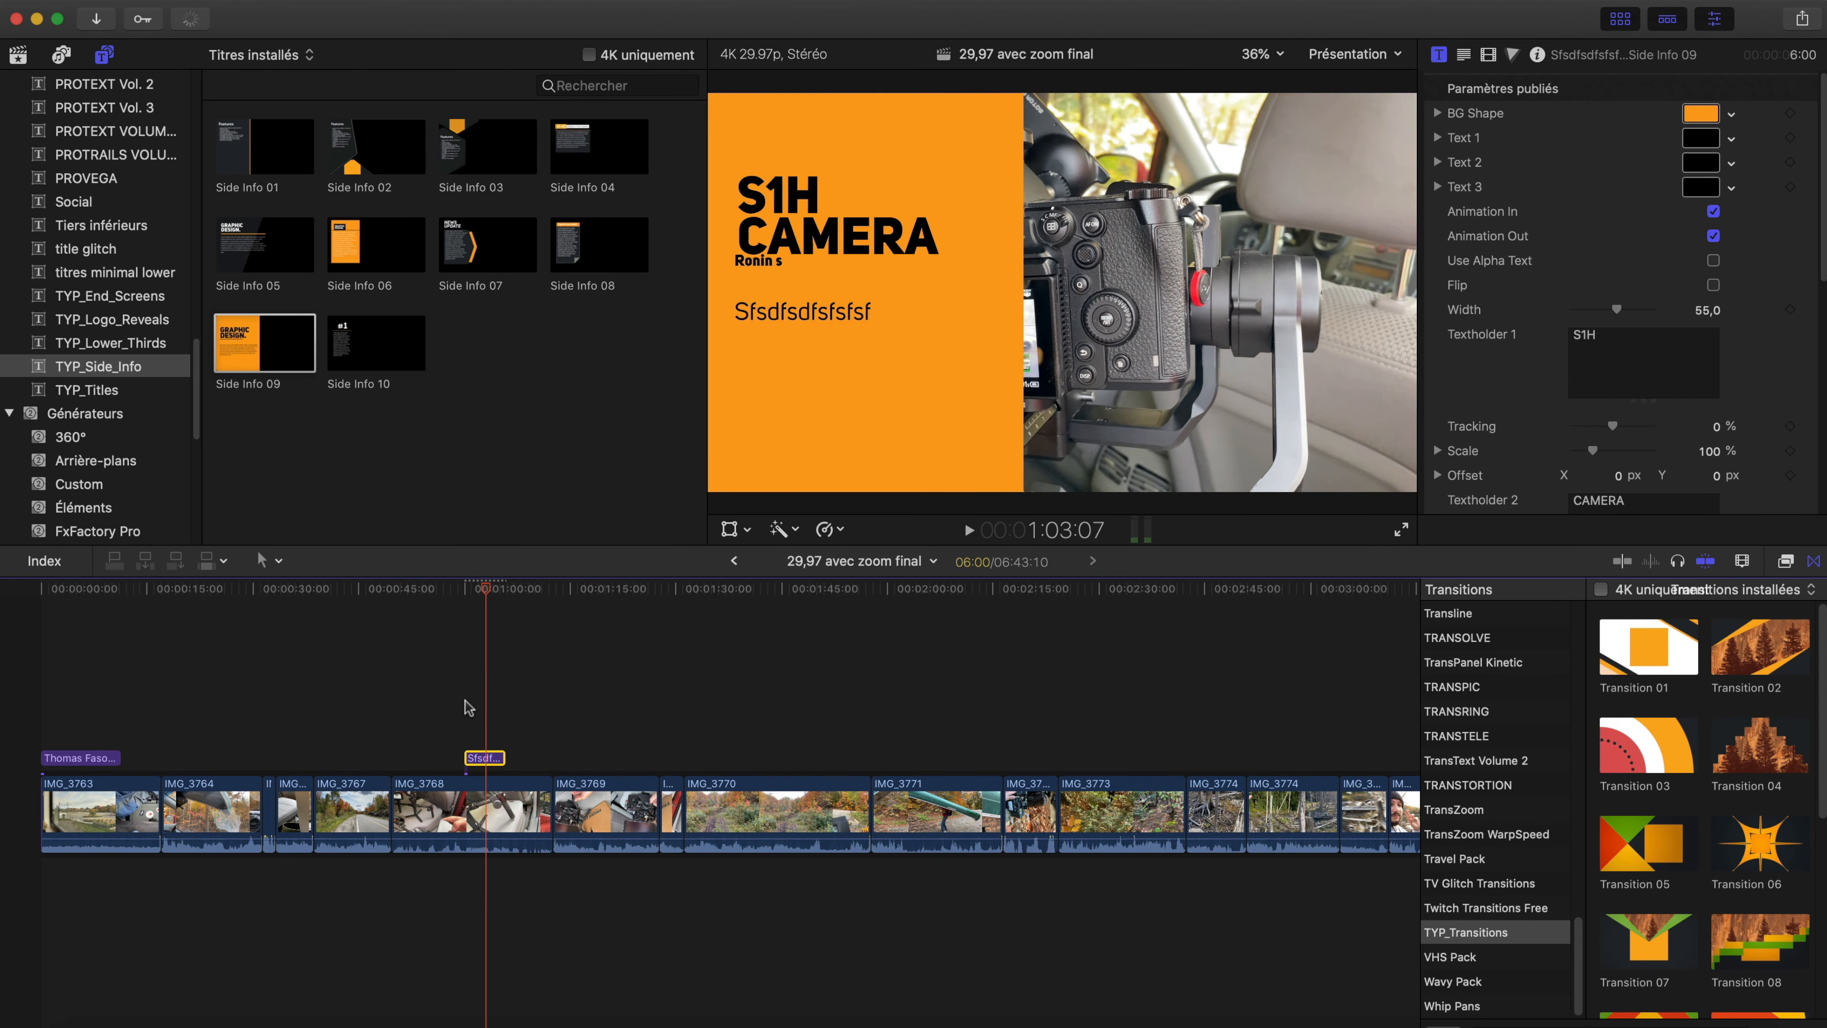
# - Shift the IMG_3768 clip horizontally to a Position X of 673.3 px and check it beside the title
pyautogui.click(516, 788)
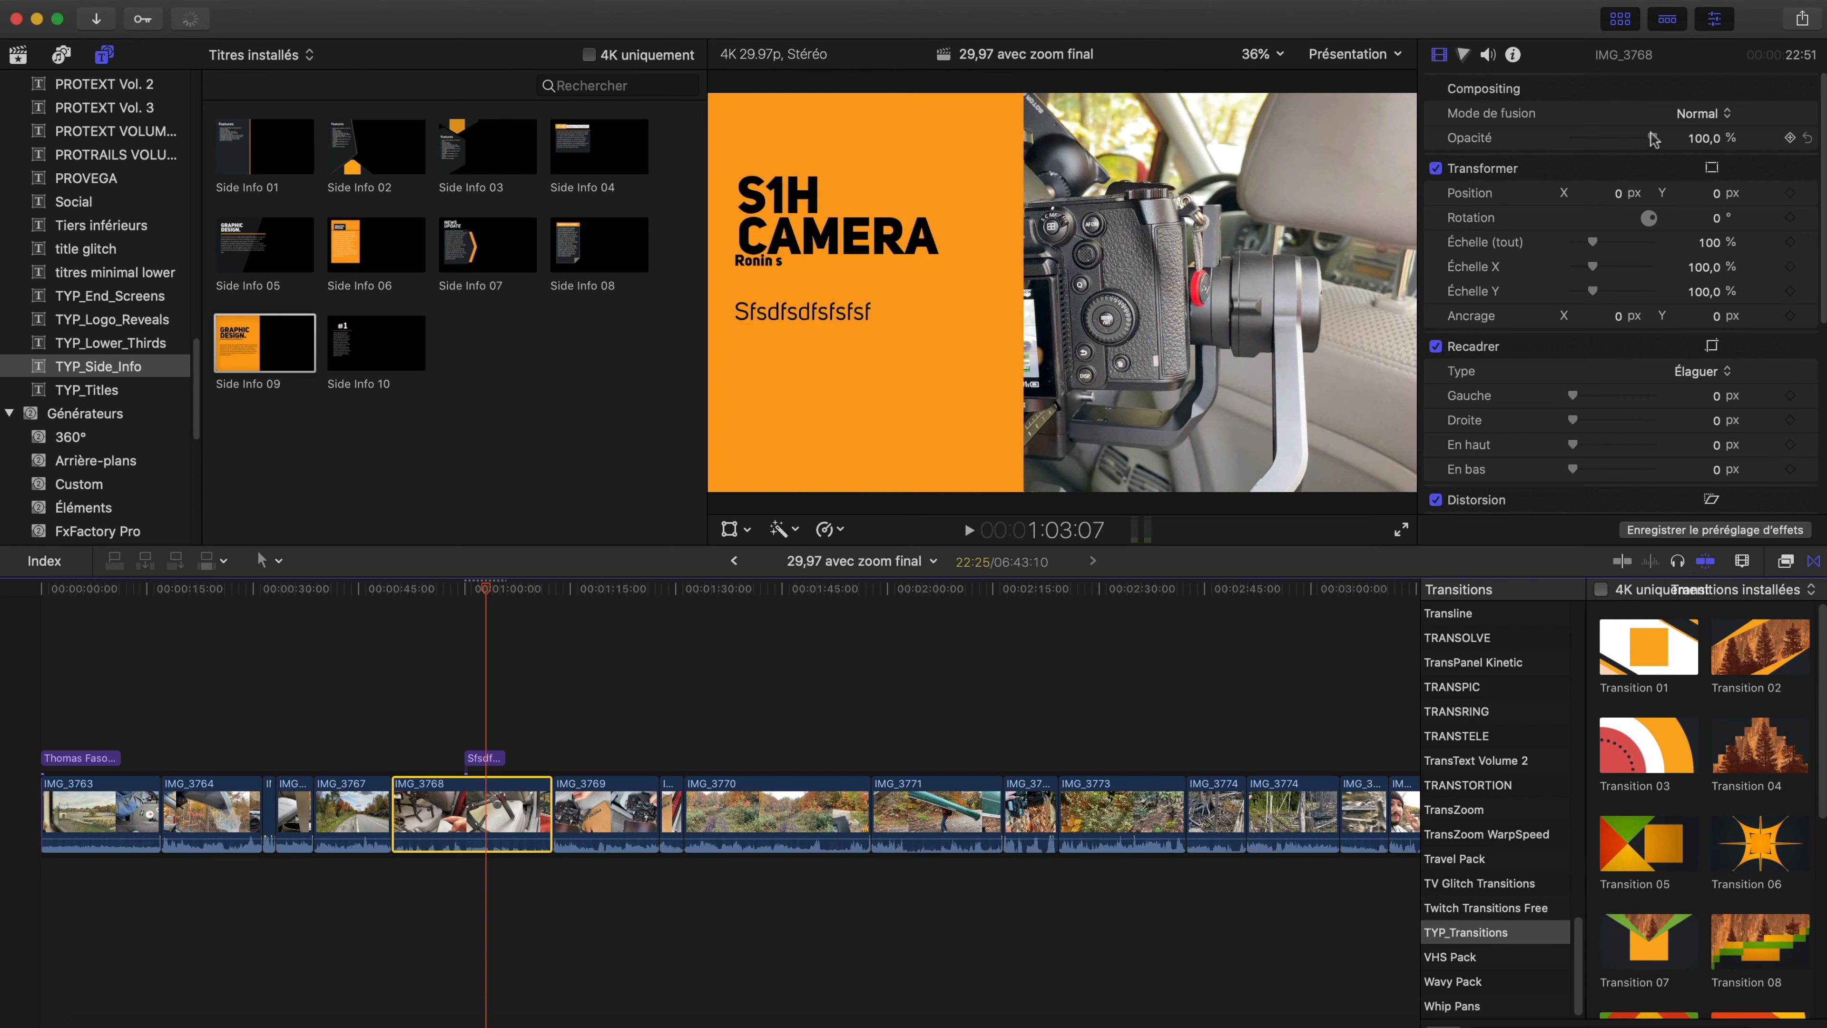
pyautogui.press('space')
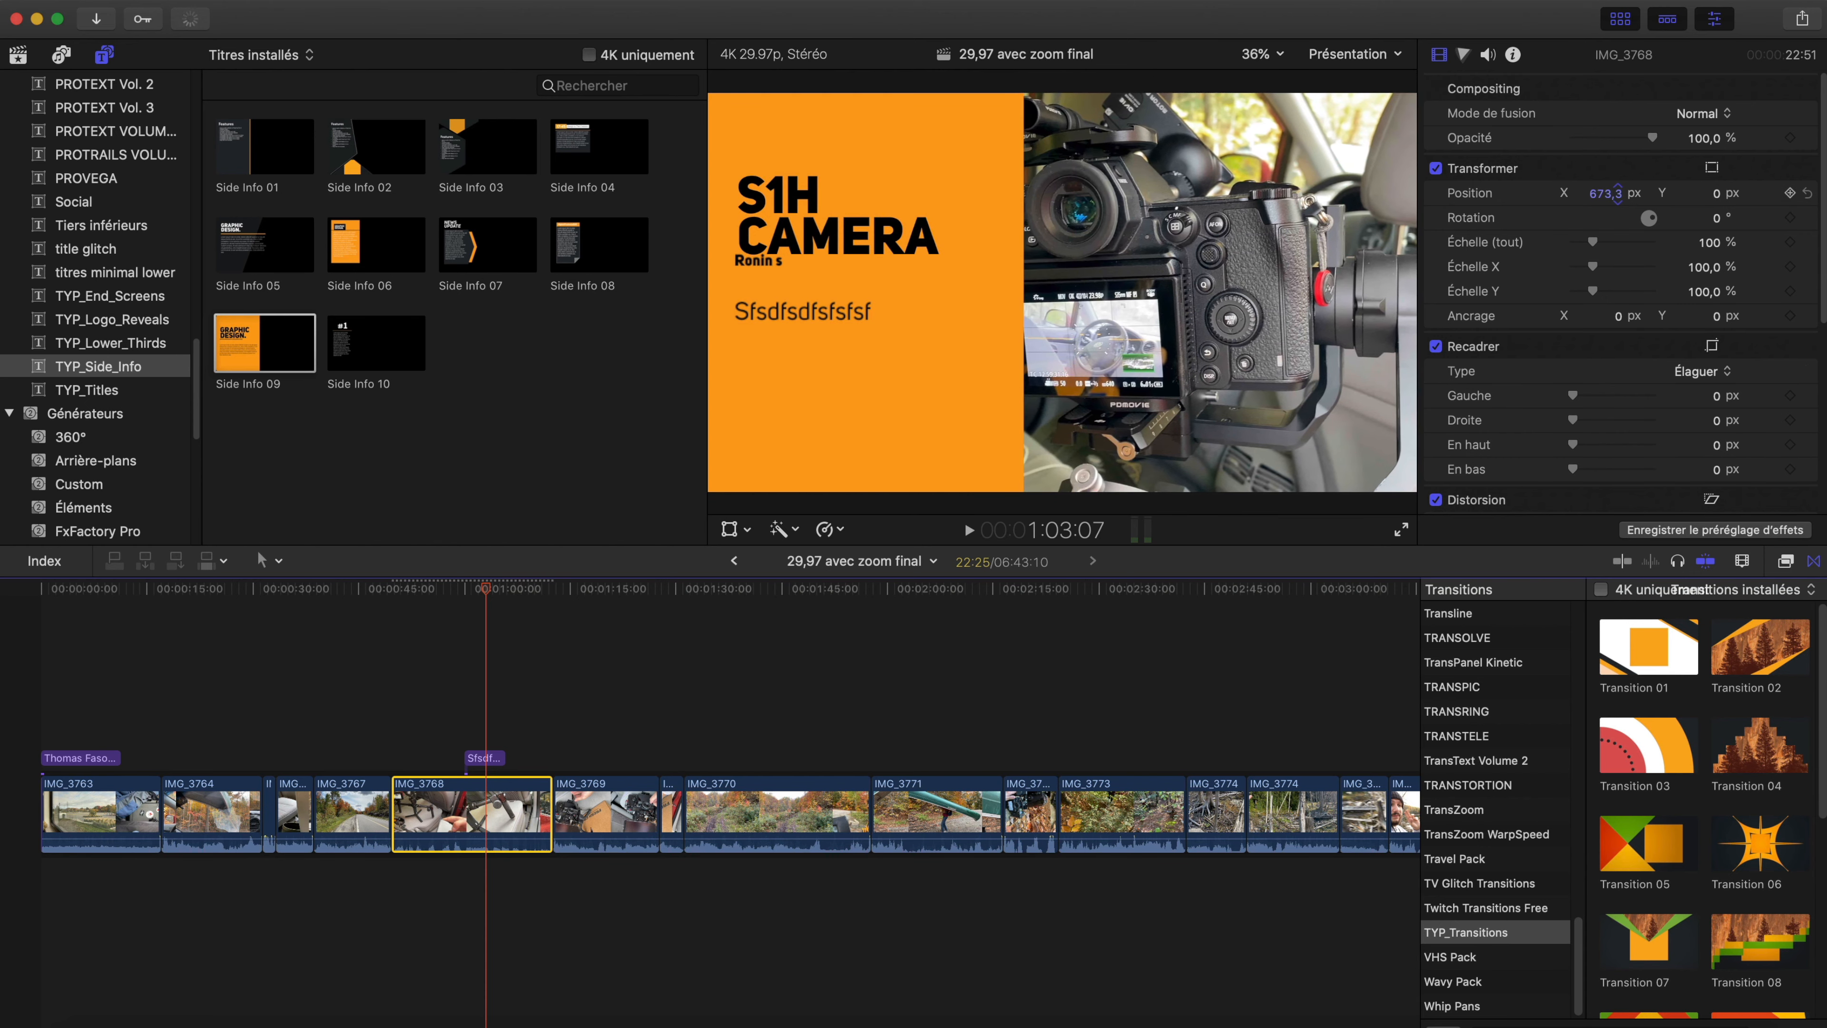
pyautogui.click(483, 700)
pyautogui.press('space')
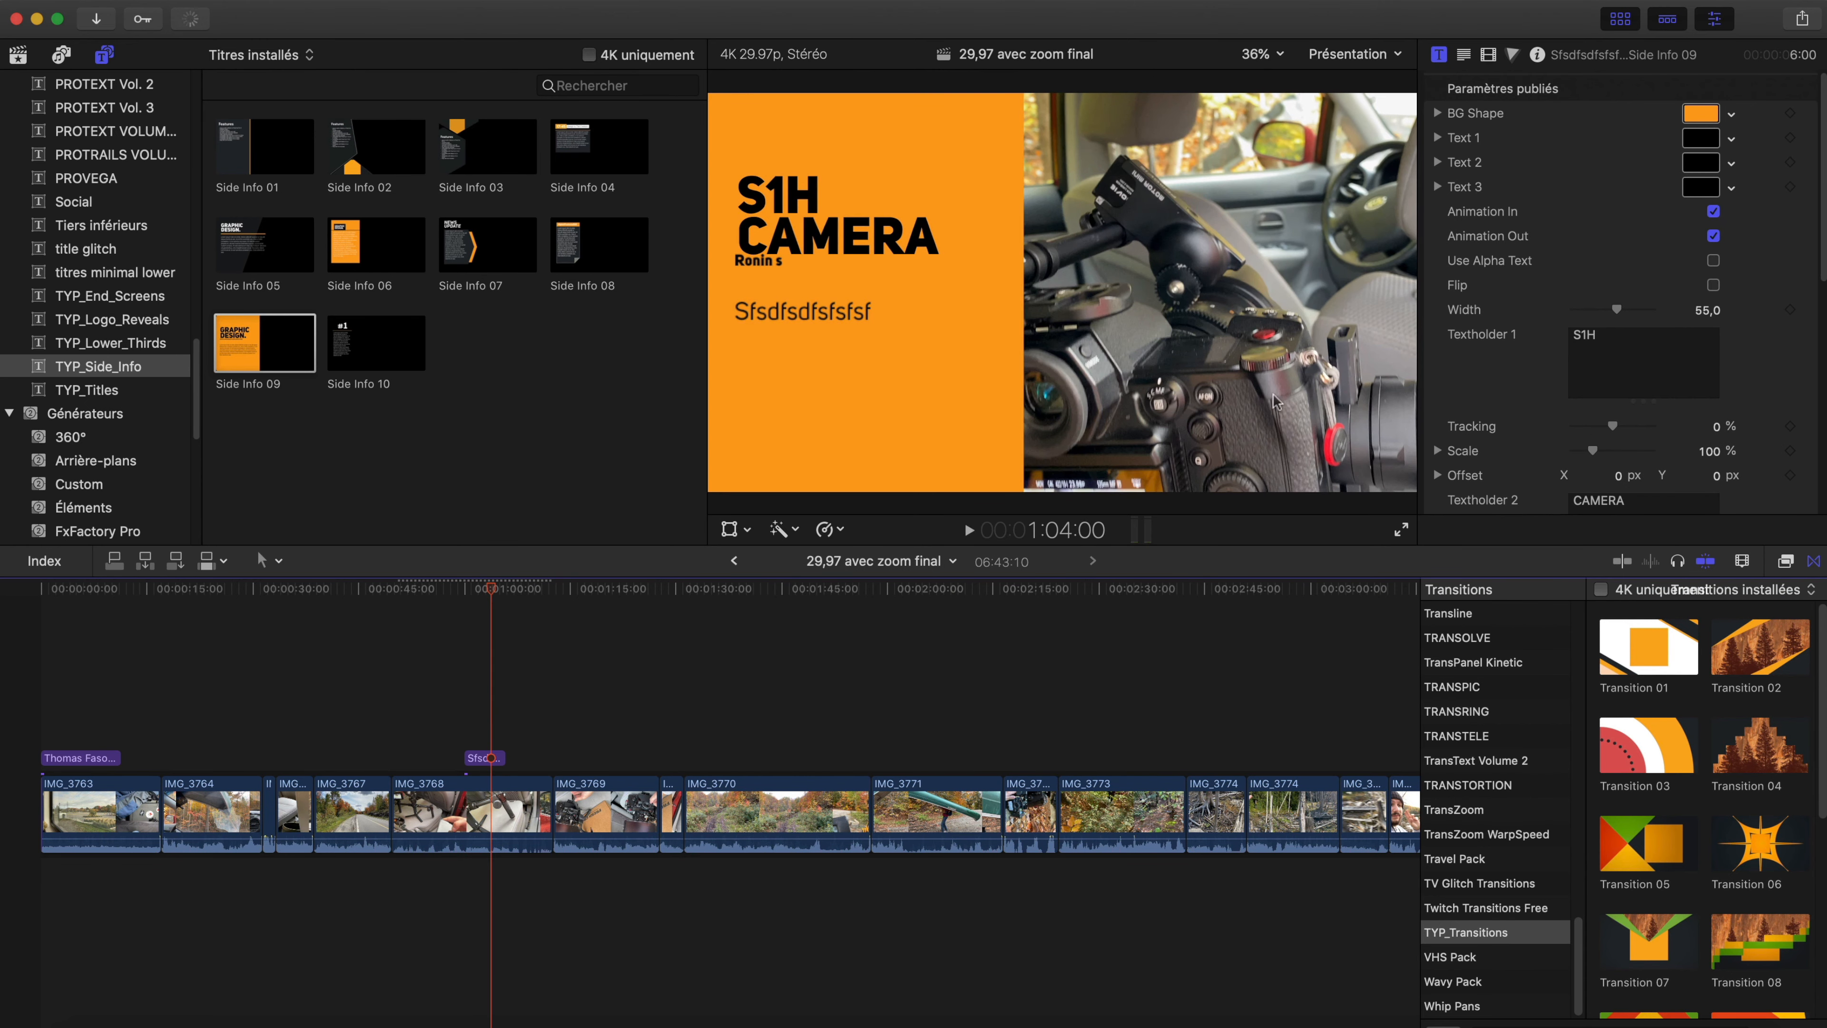
# - Change the BG Shape colour of the Side Info 09 title to a pinkish red
pyautogui.click(1687, 119)
pyautogui.click(1278, 186)
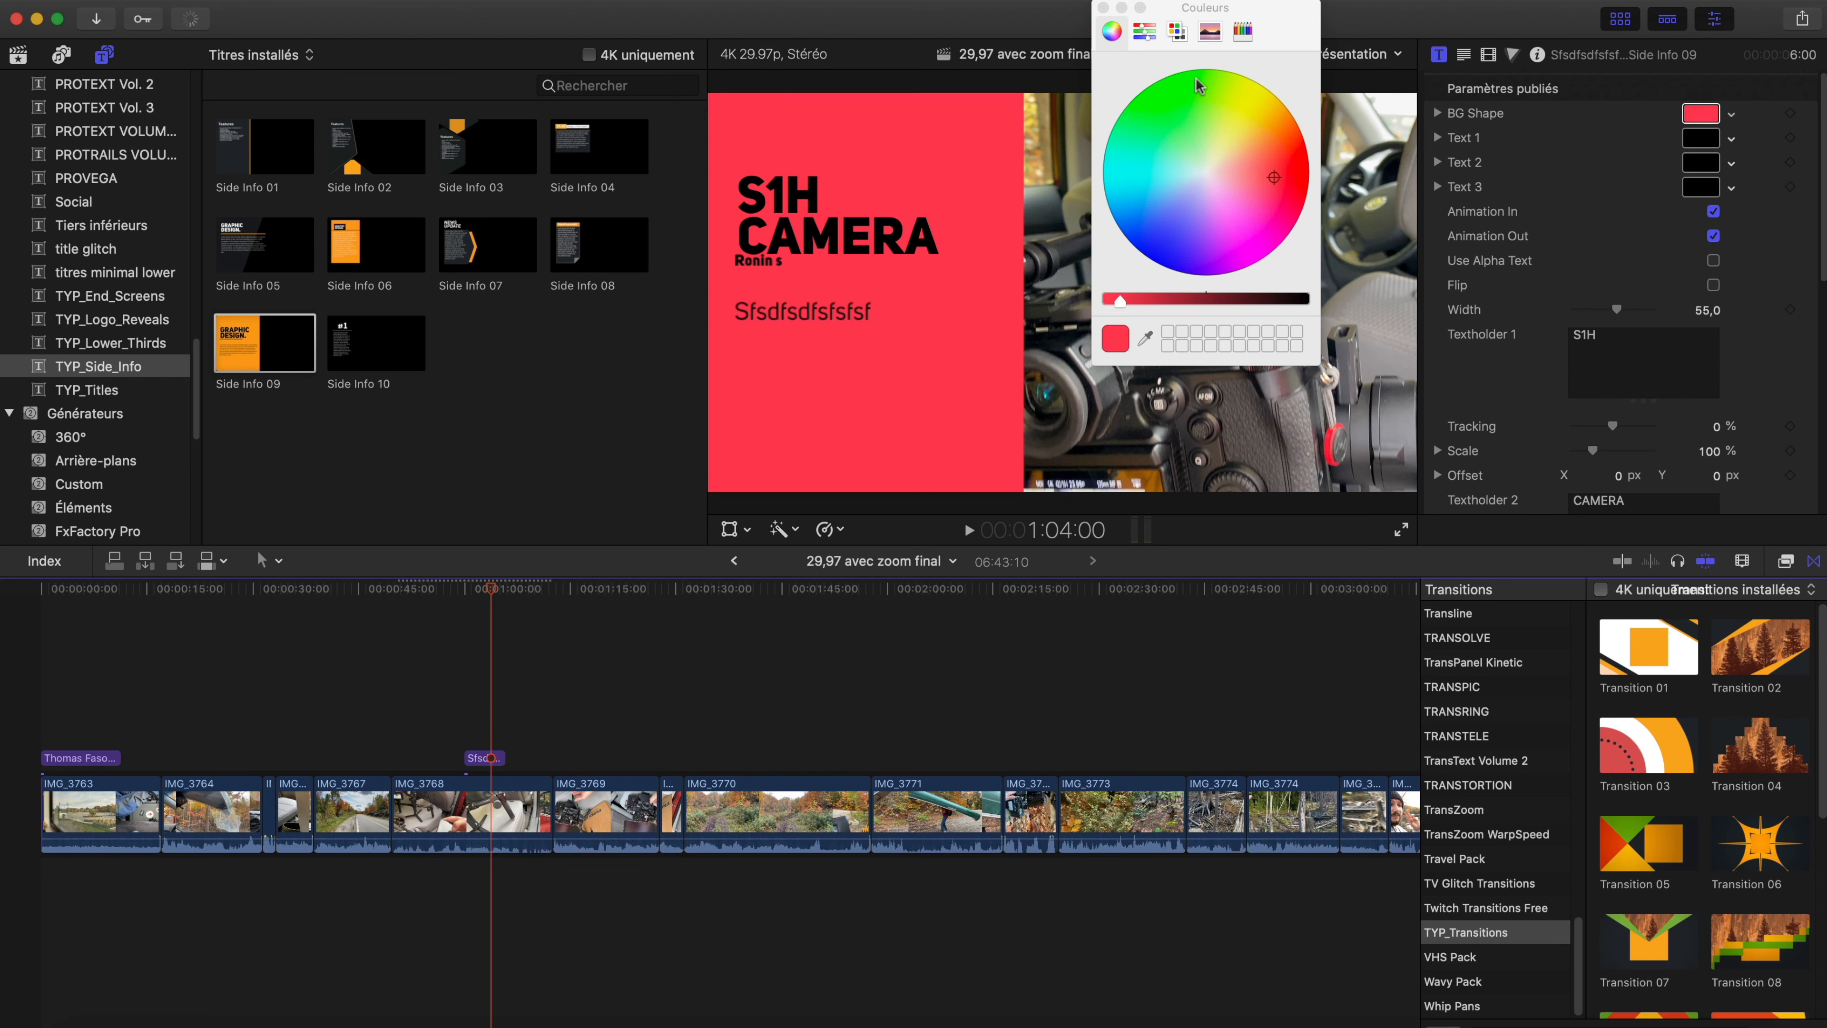
pyautogui.click(1104, 8)
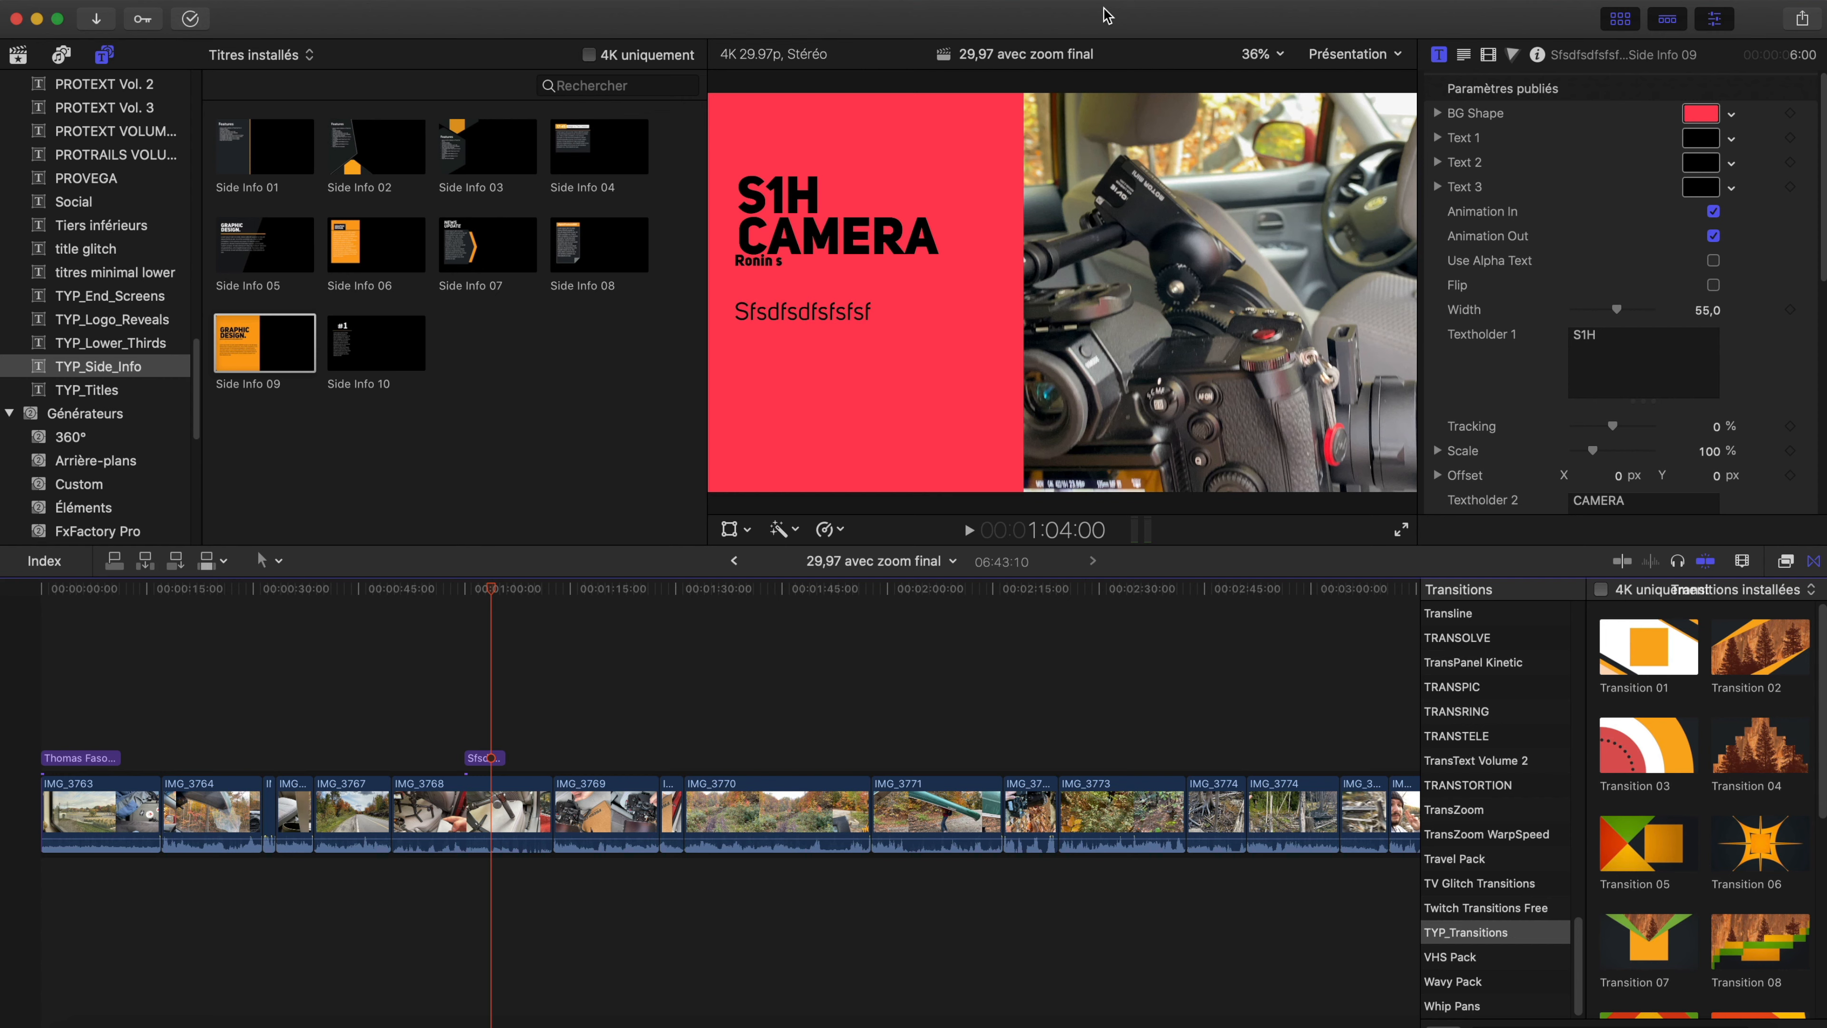
# - Add the Side Info 06 title above the IMG_3770 clip, extend it to 12:16 and play it
pyautogui.moveTo(374, 267); pyautogui.dragTo(774, 743)
pyautogui.click(776, 728)
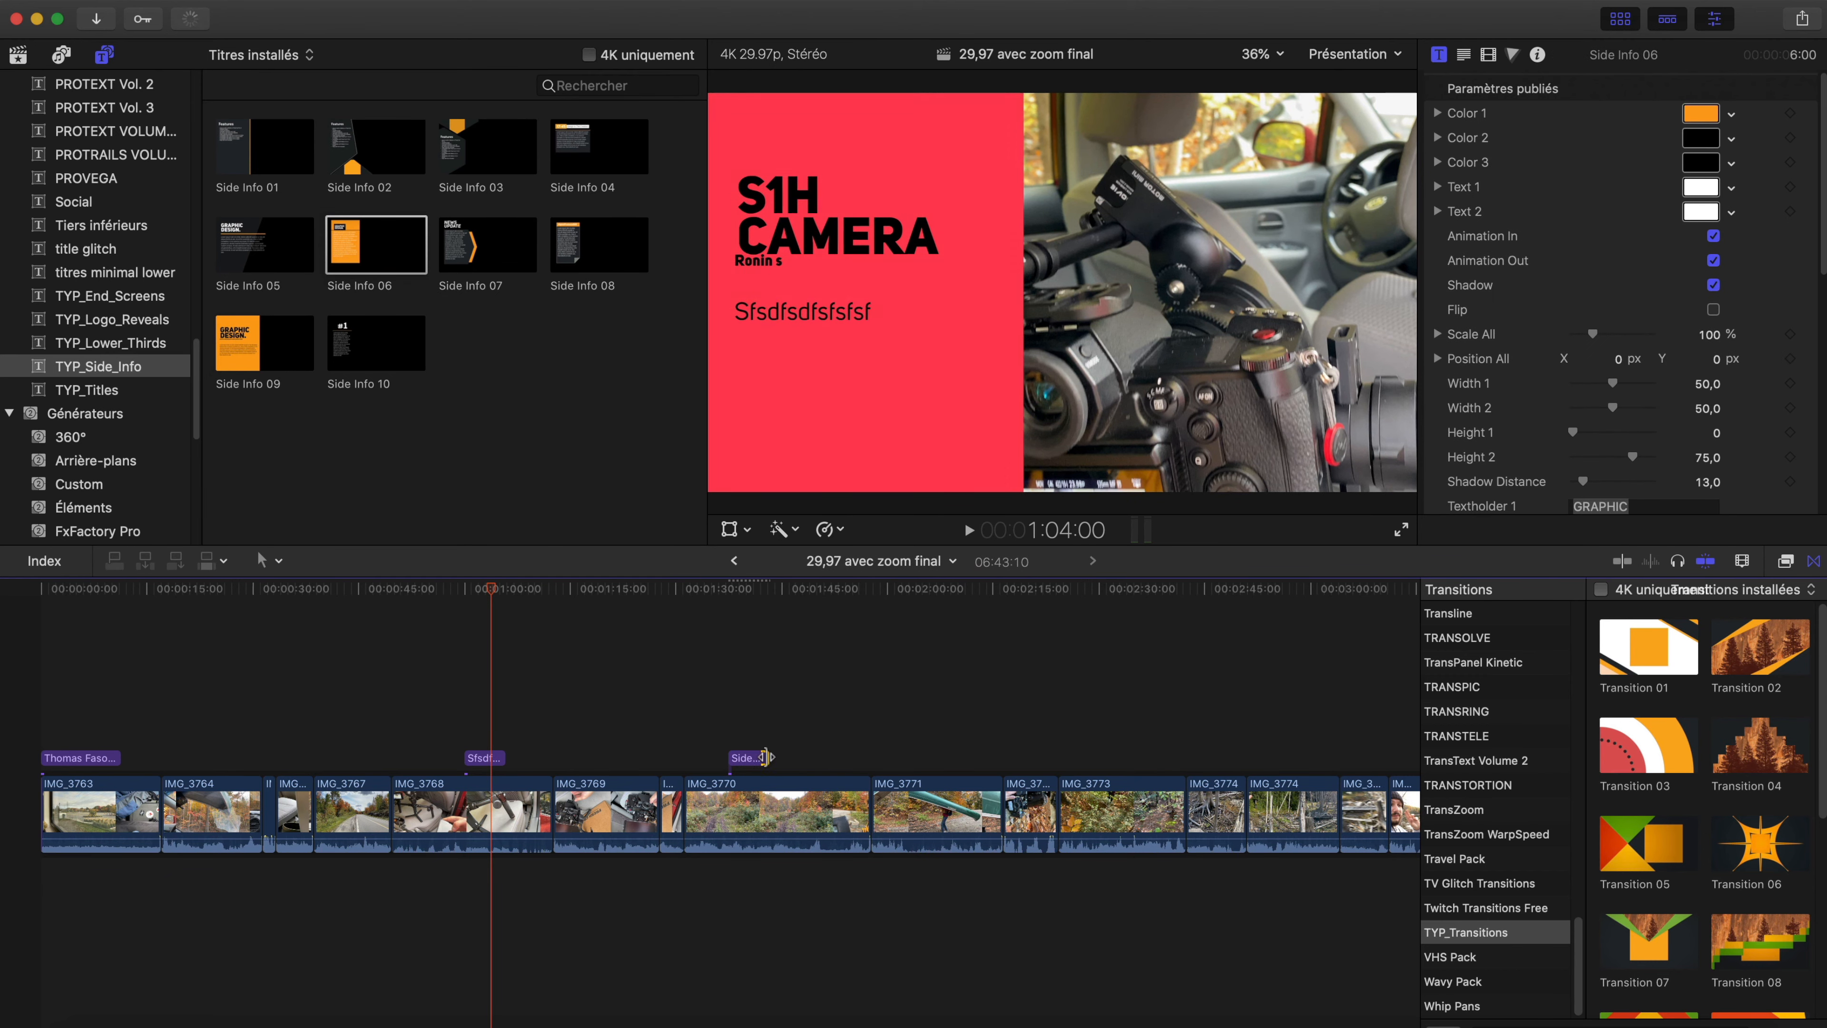
pyautogui.click(776, 759)
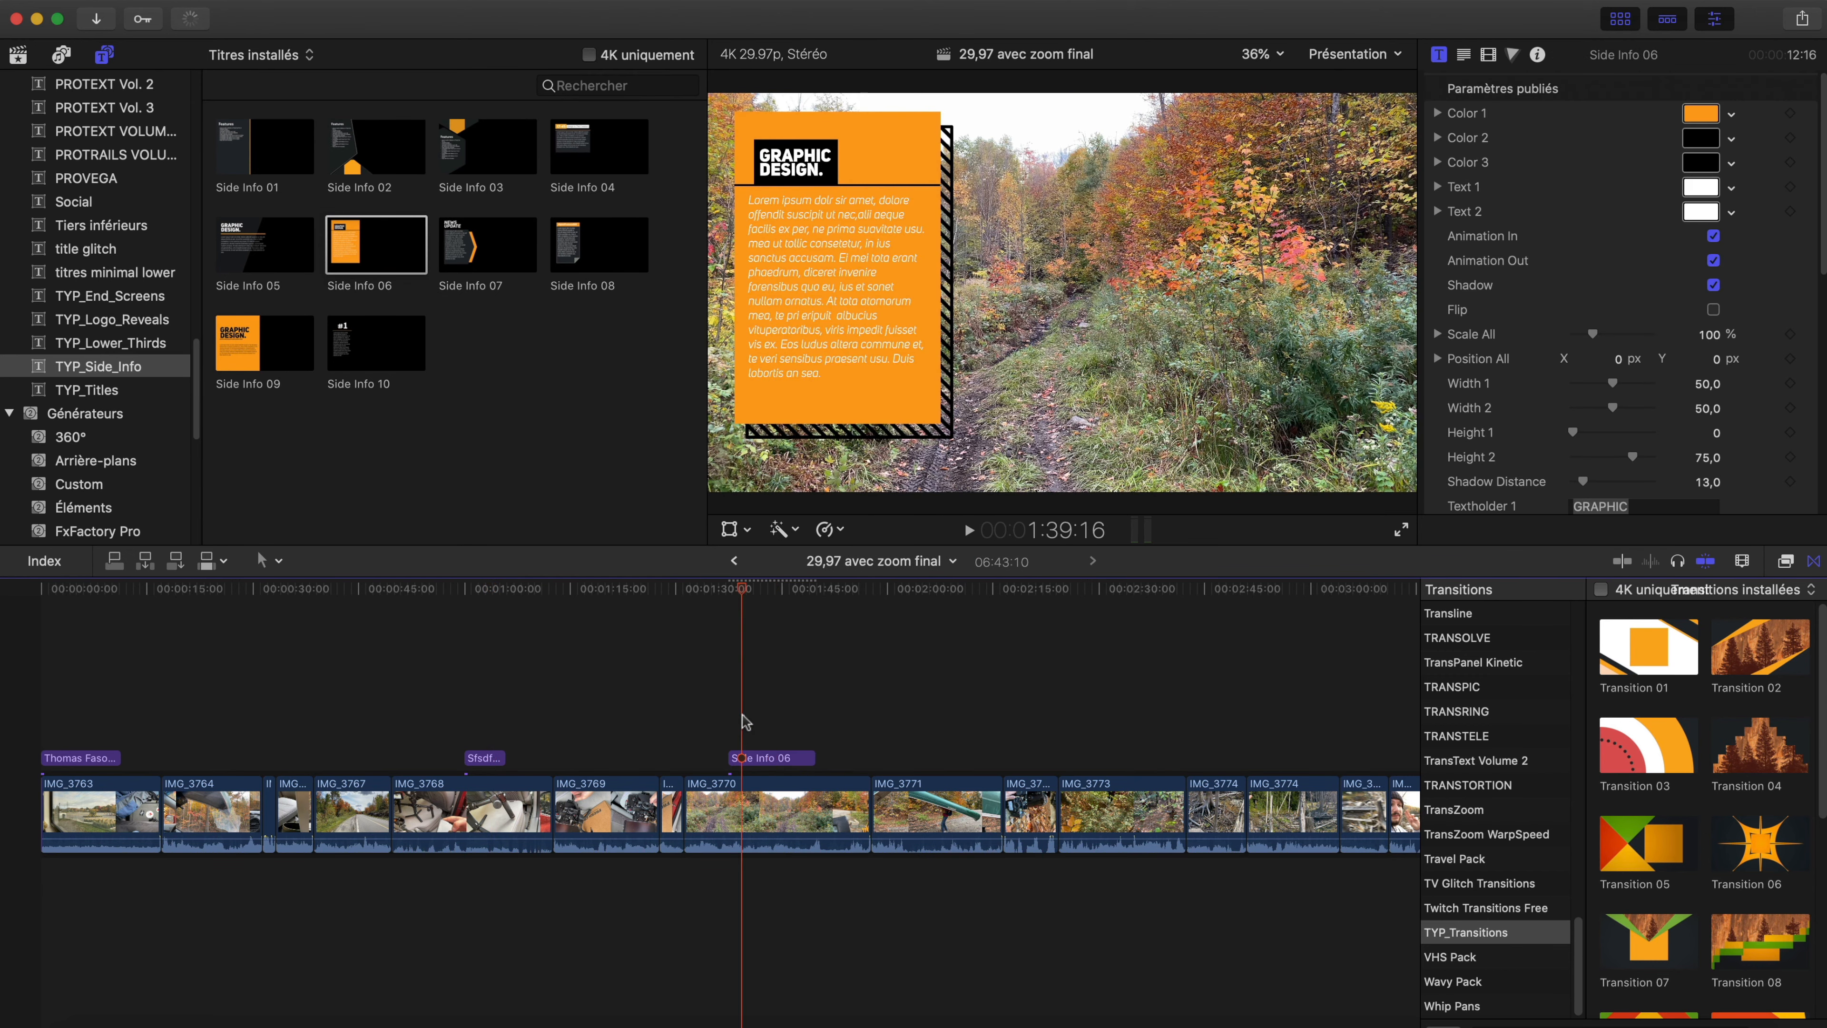
pyautogui.press('space')
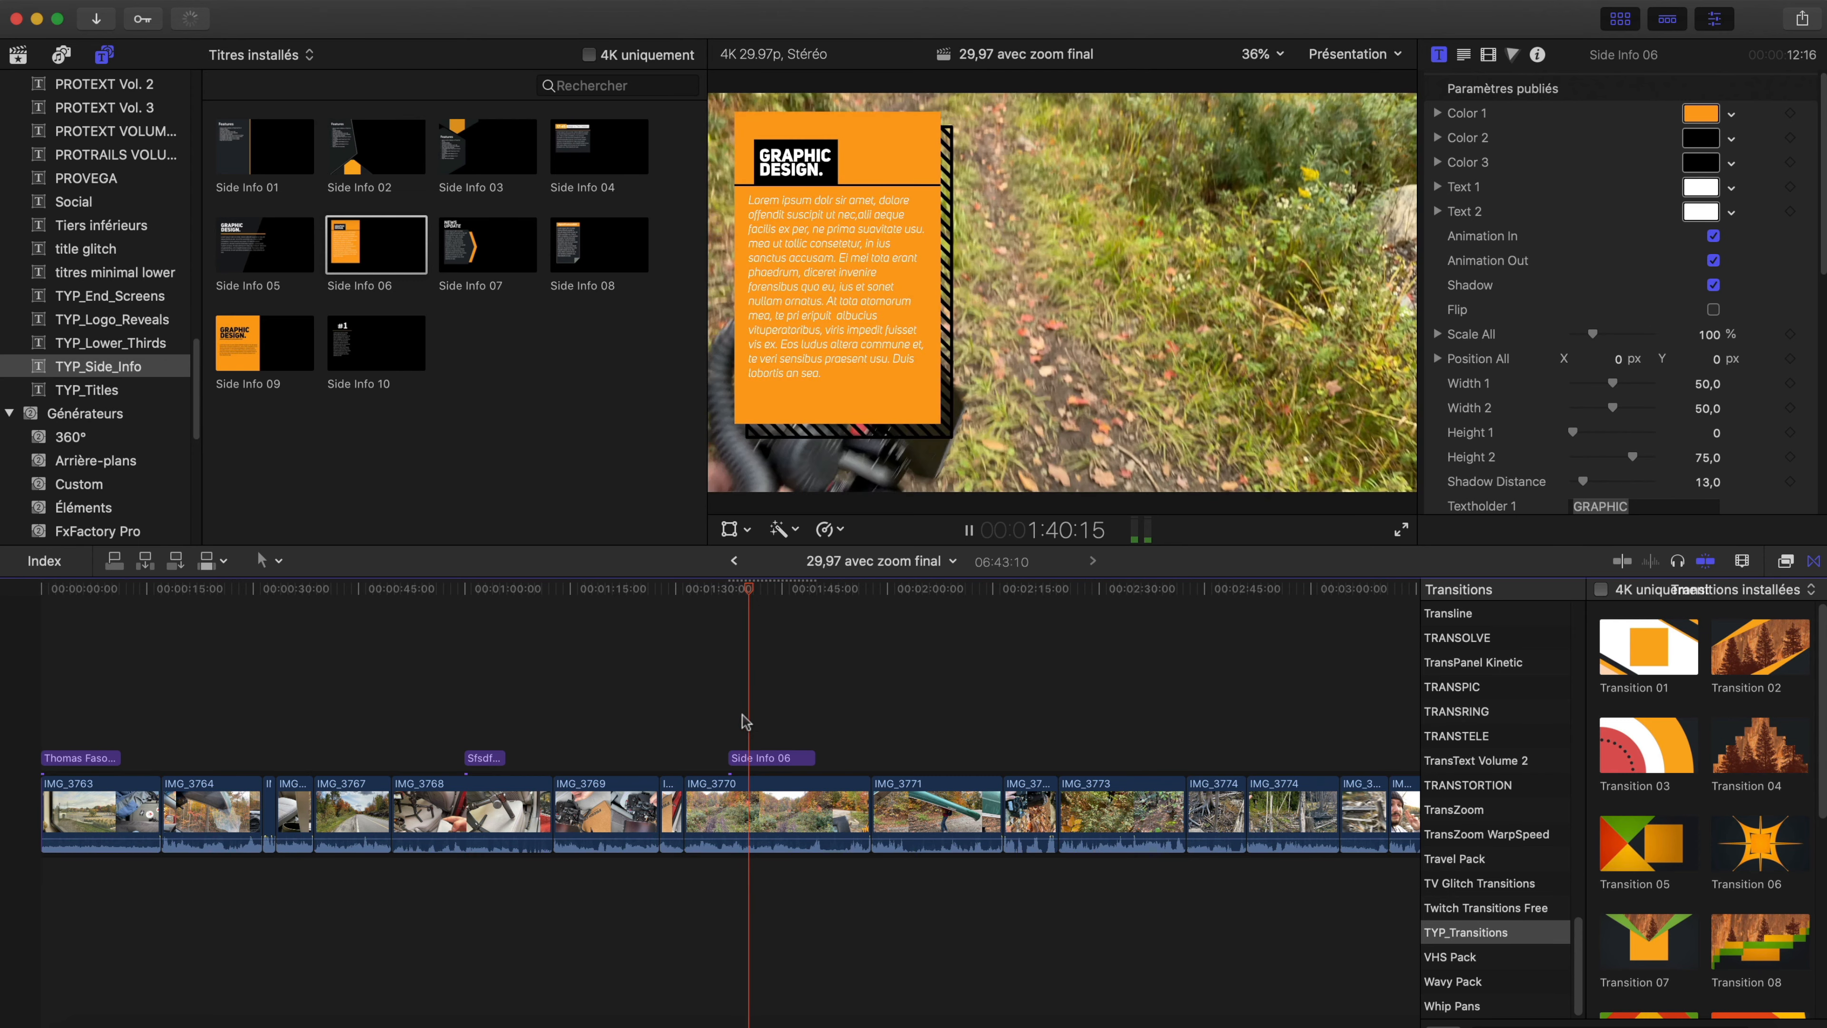
pyautogui.press('space')
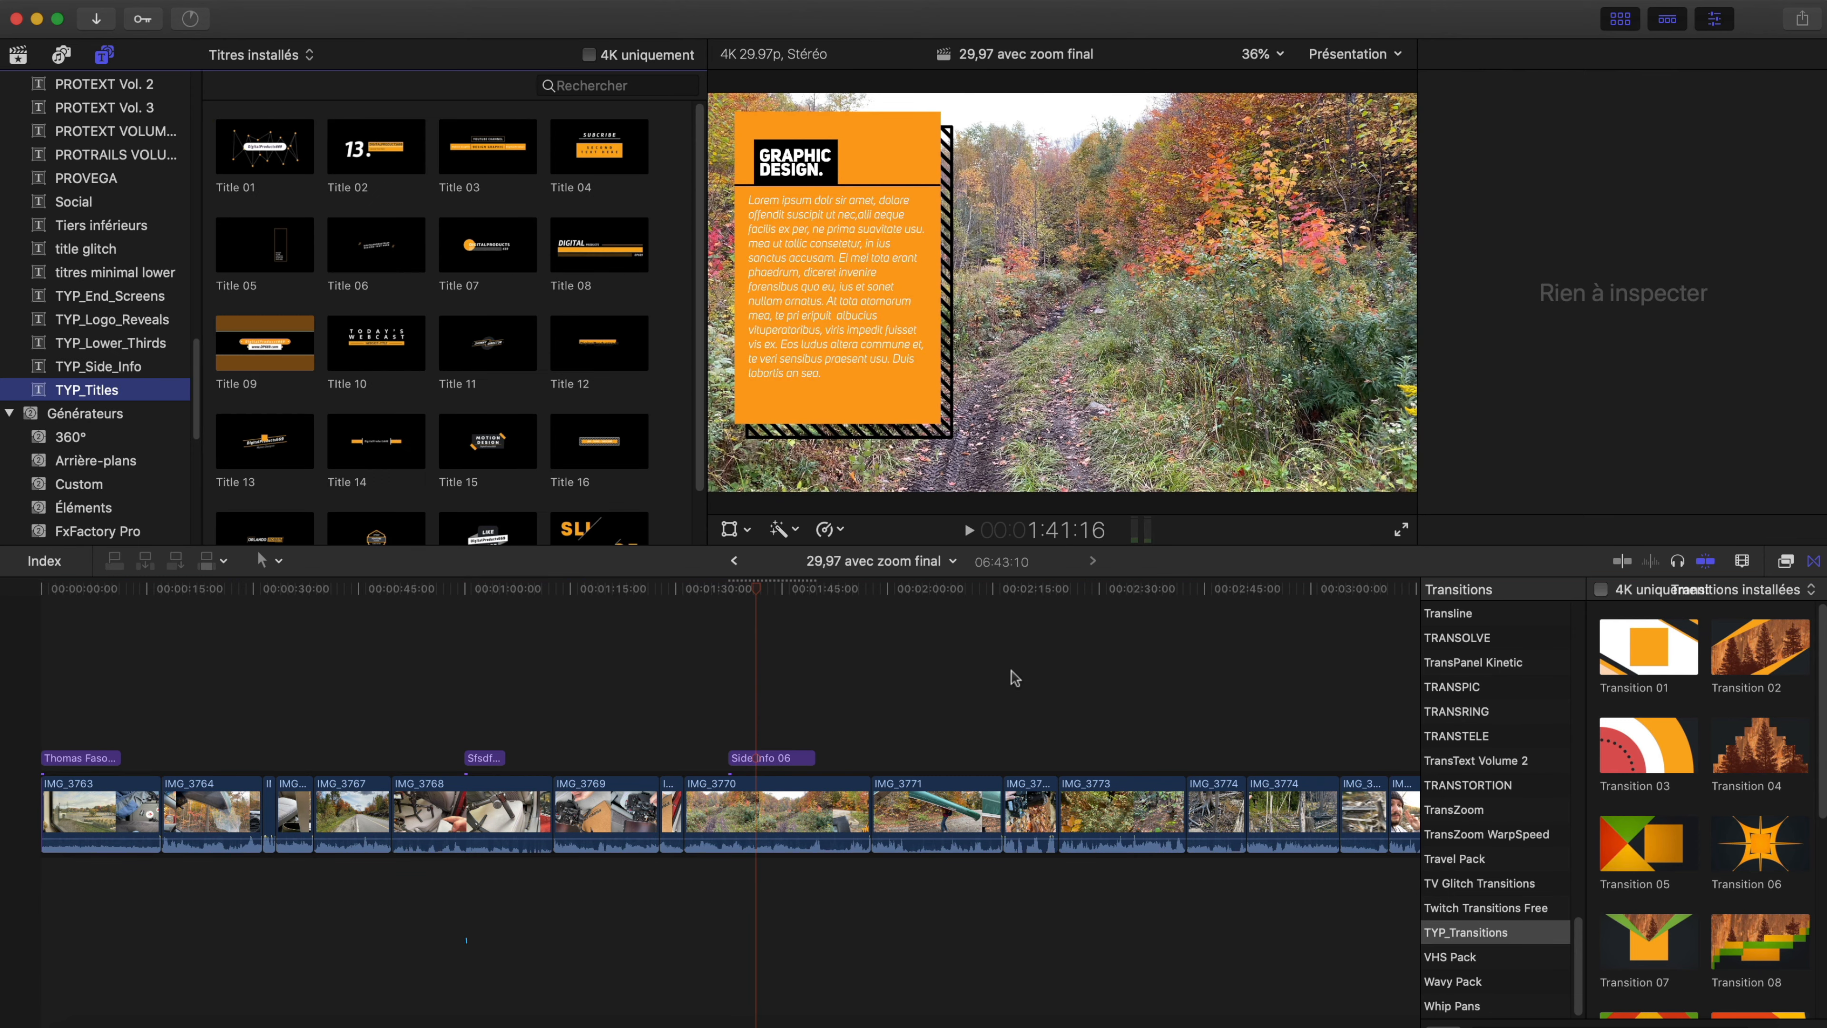
# - Add Title 01 from TYP_Titles above the IMG_3764 clip with a duration of 14:11
pyautogui.click(921, 655)
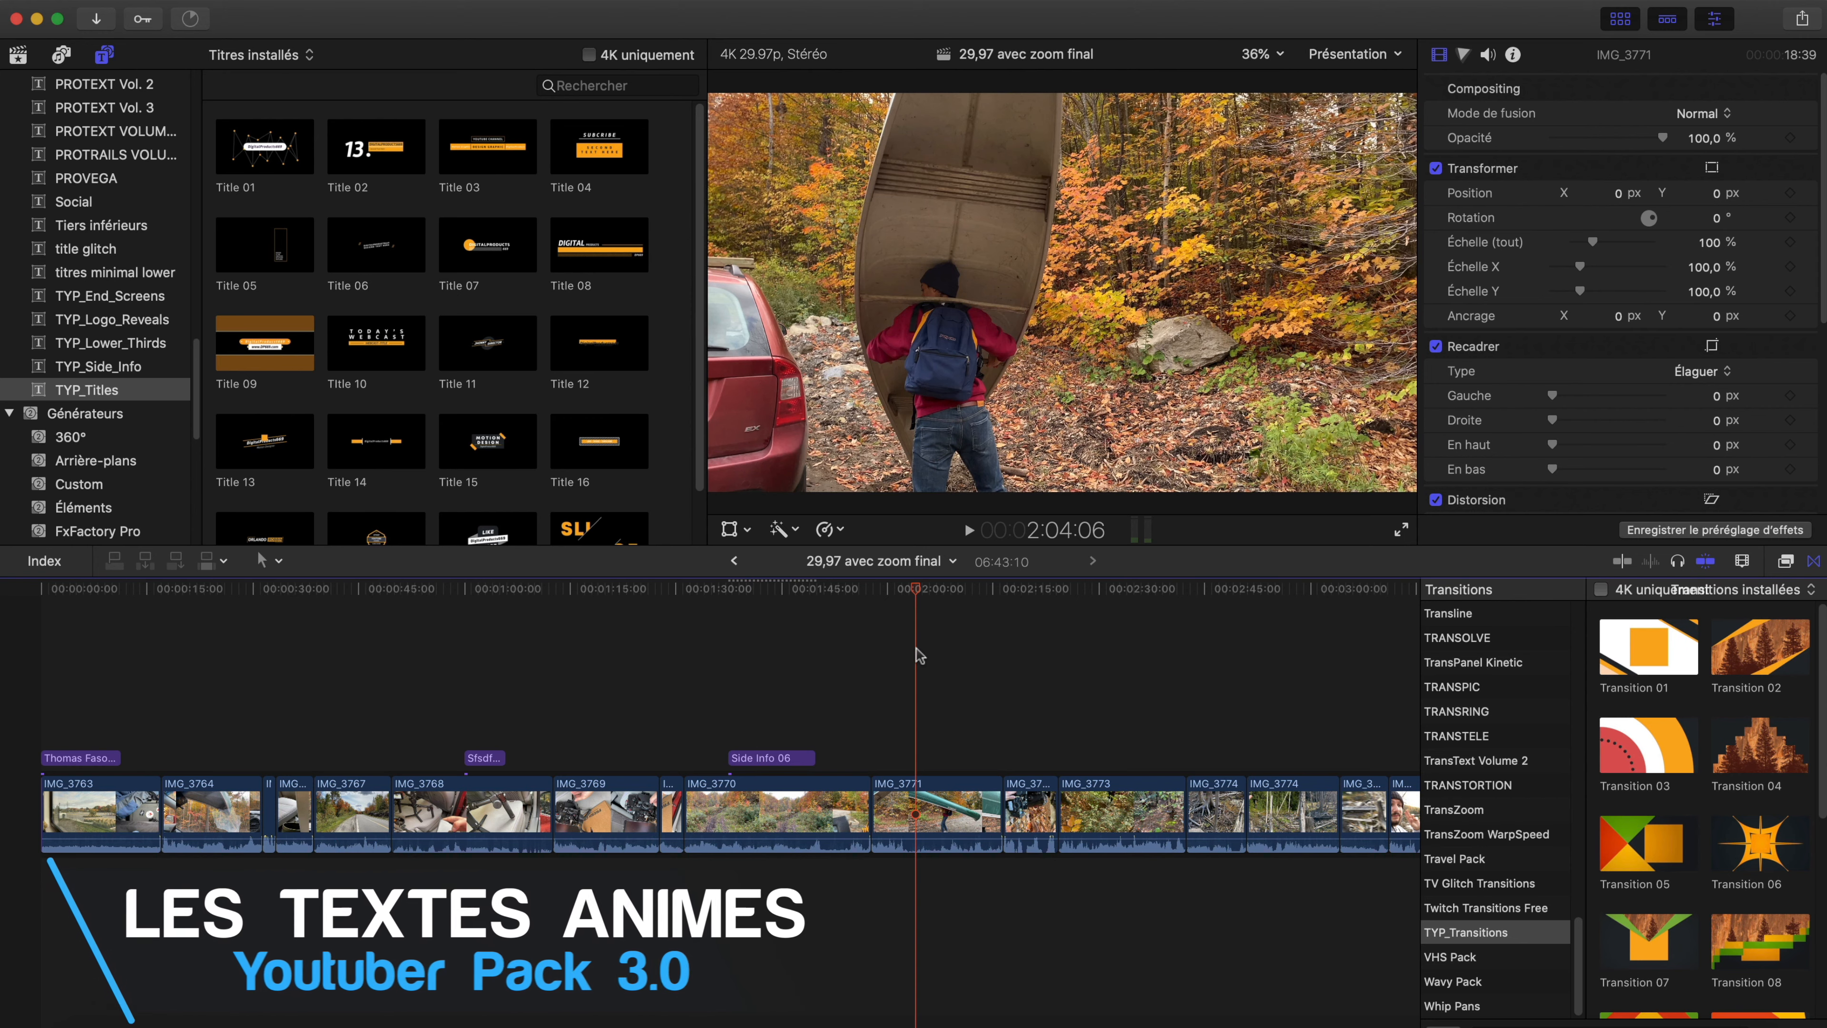
pyautogui.click(252, 155)
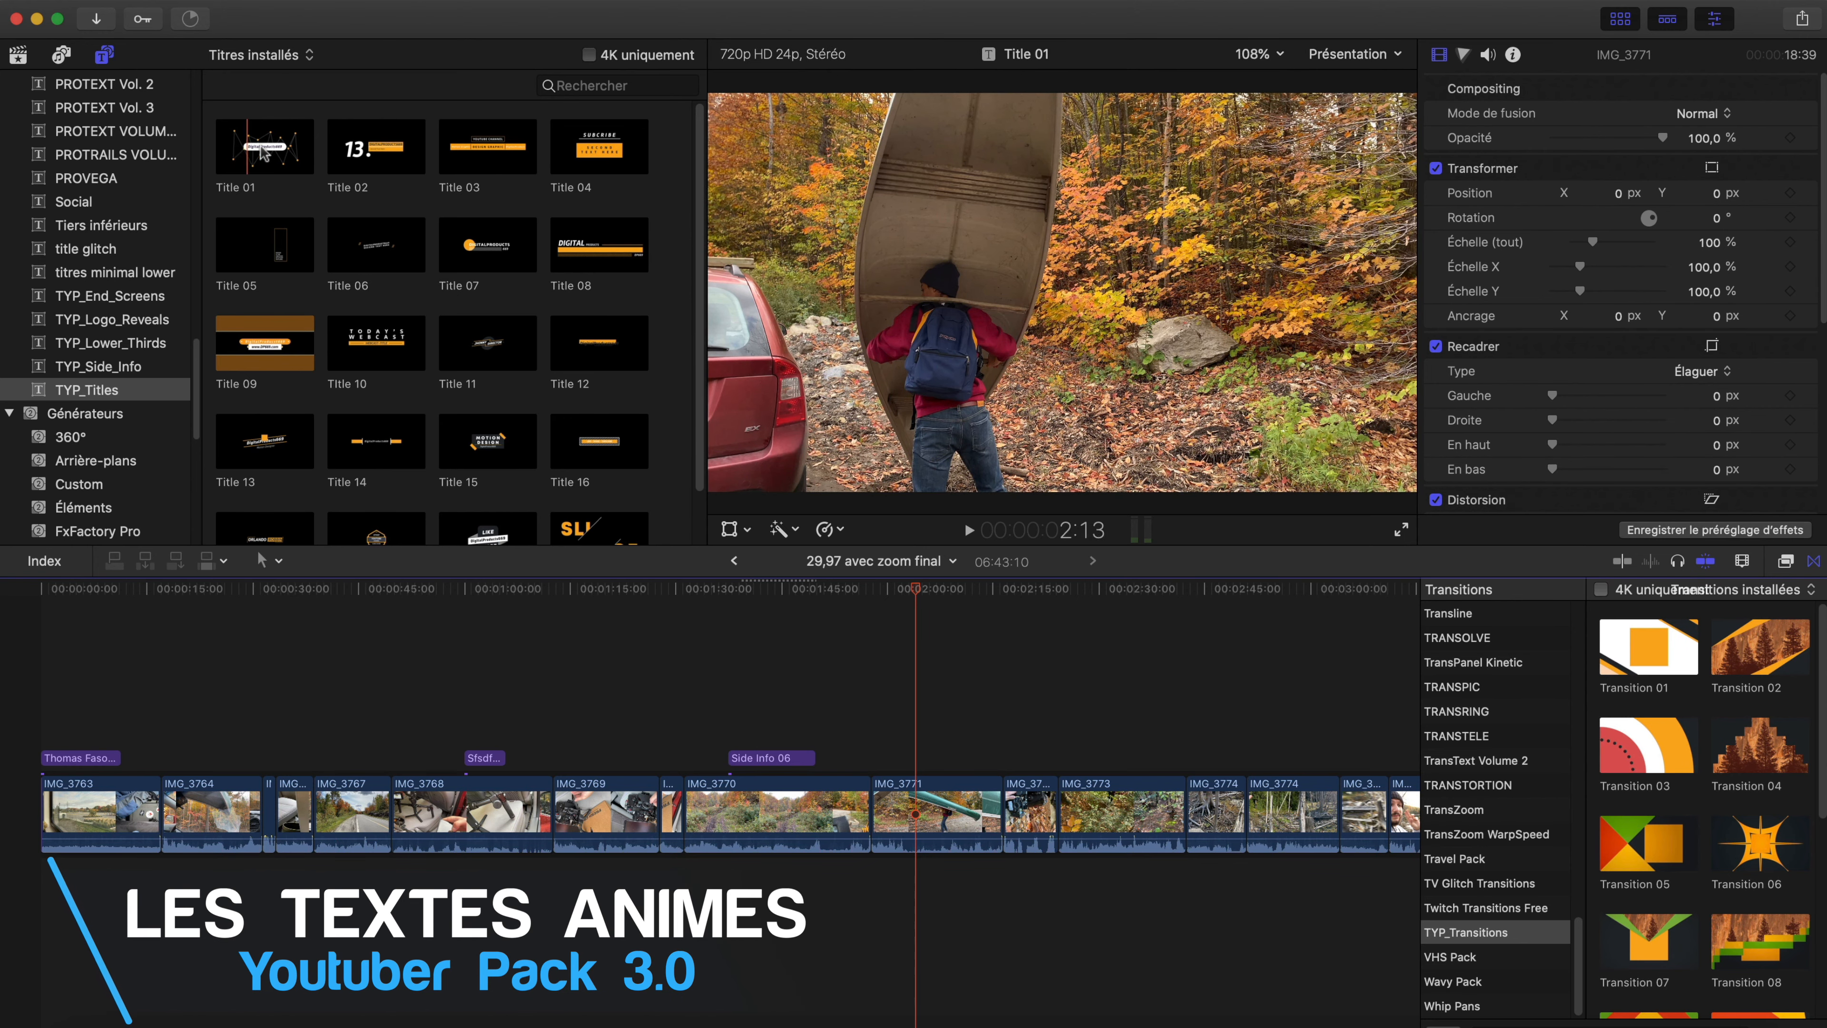
pyautogui.moveTo(260, 159); pyautogui.dragTo(163, 698)
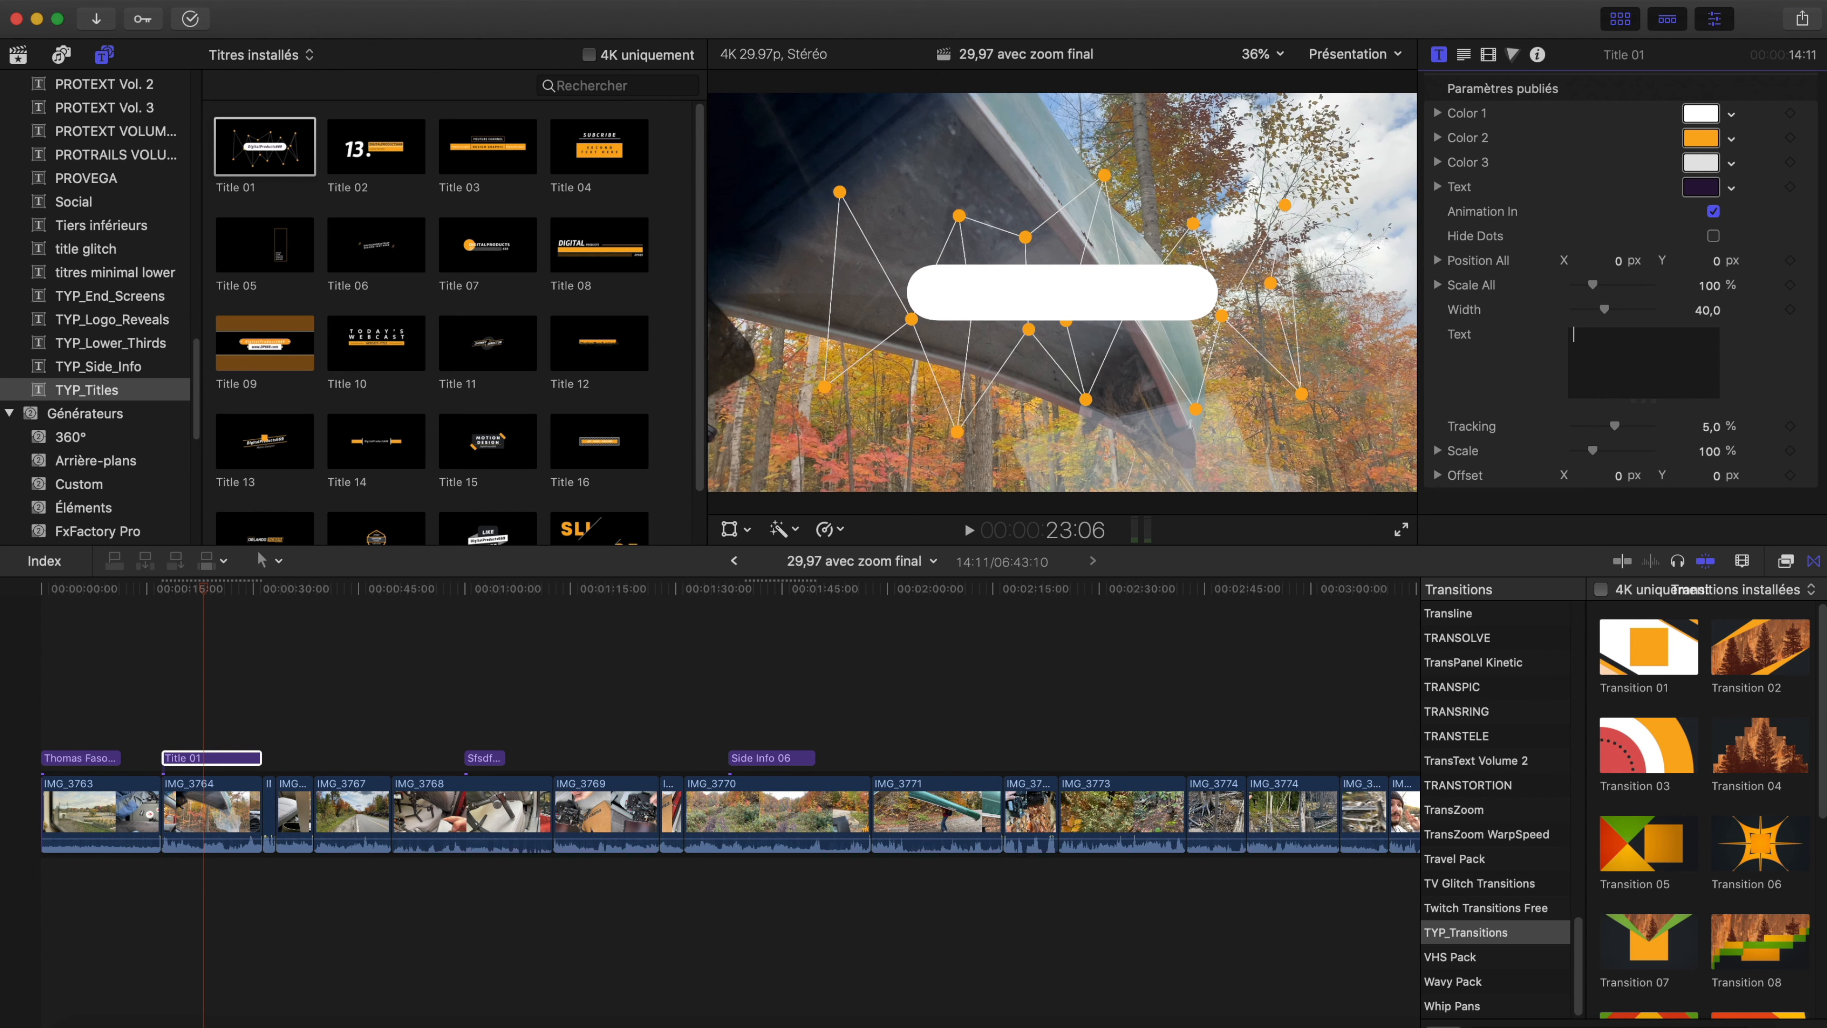
# - Set the text of Title 01 to "Quebec tournage" and play the timeline through the title
pyautogui.write('Quebec')
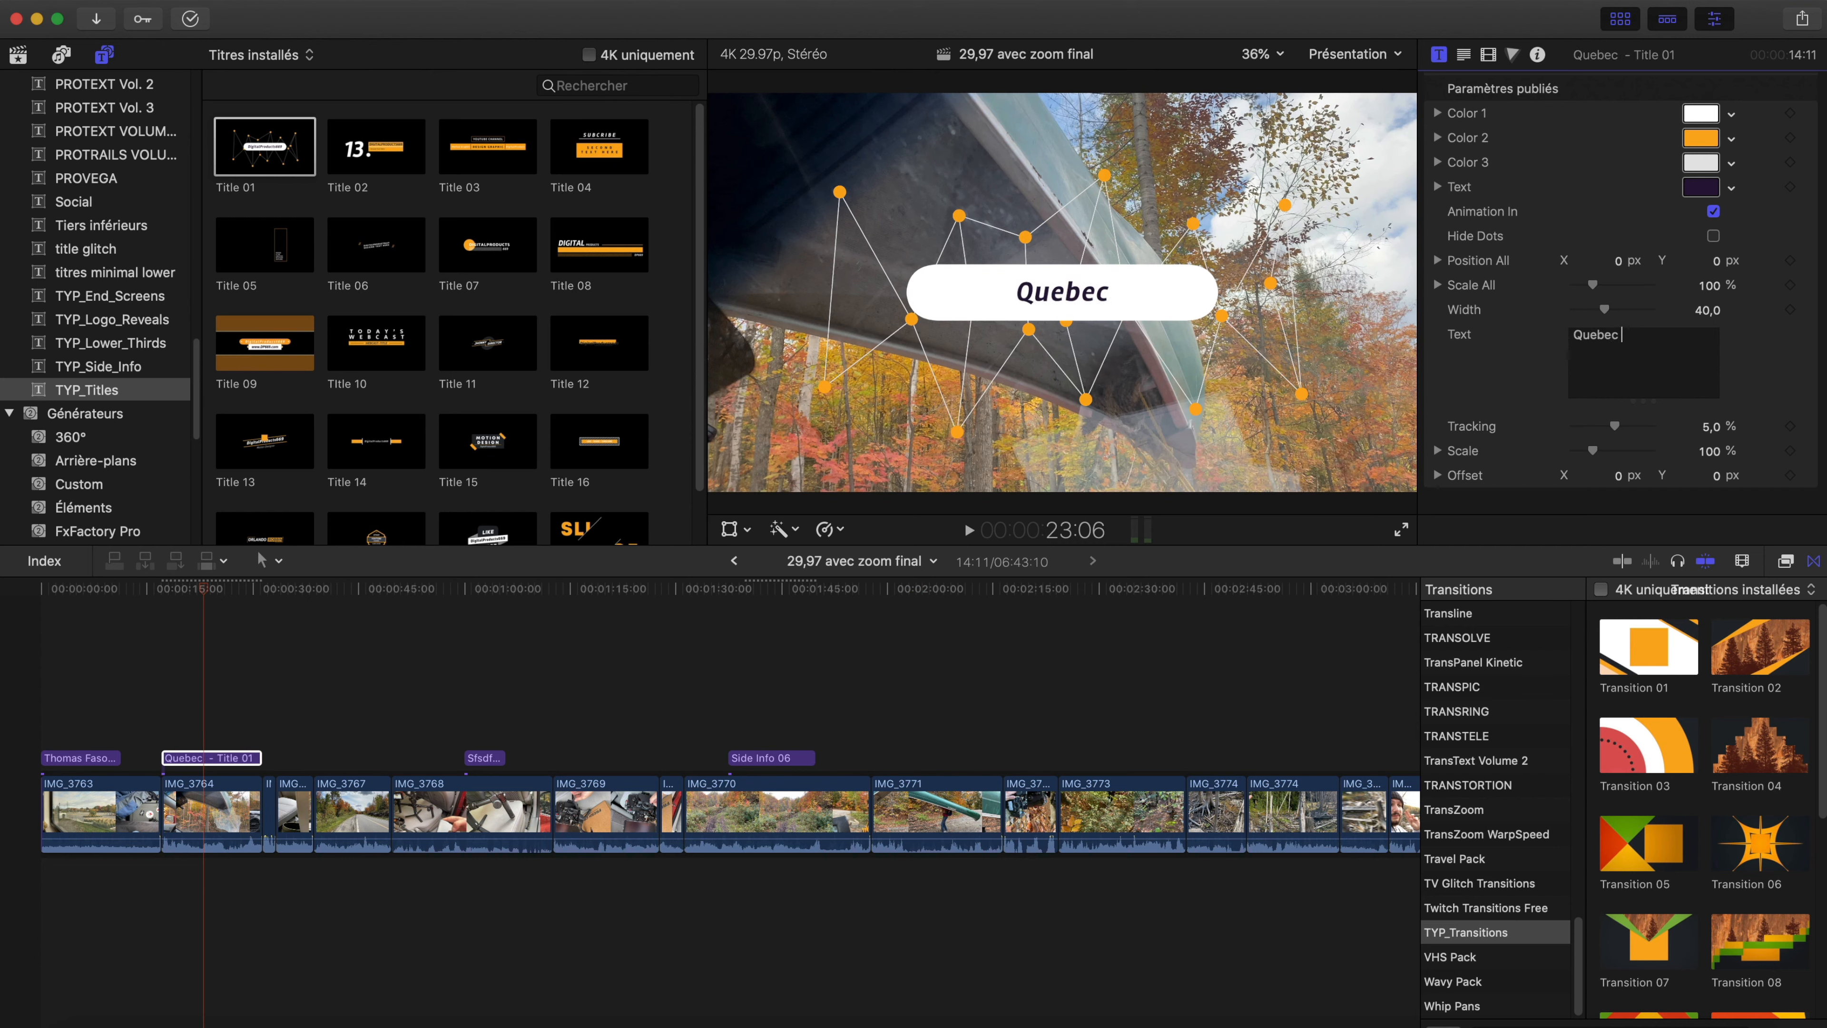
pyautogui.write(' tournage')
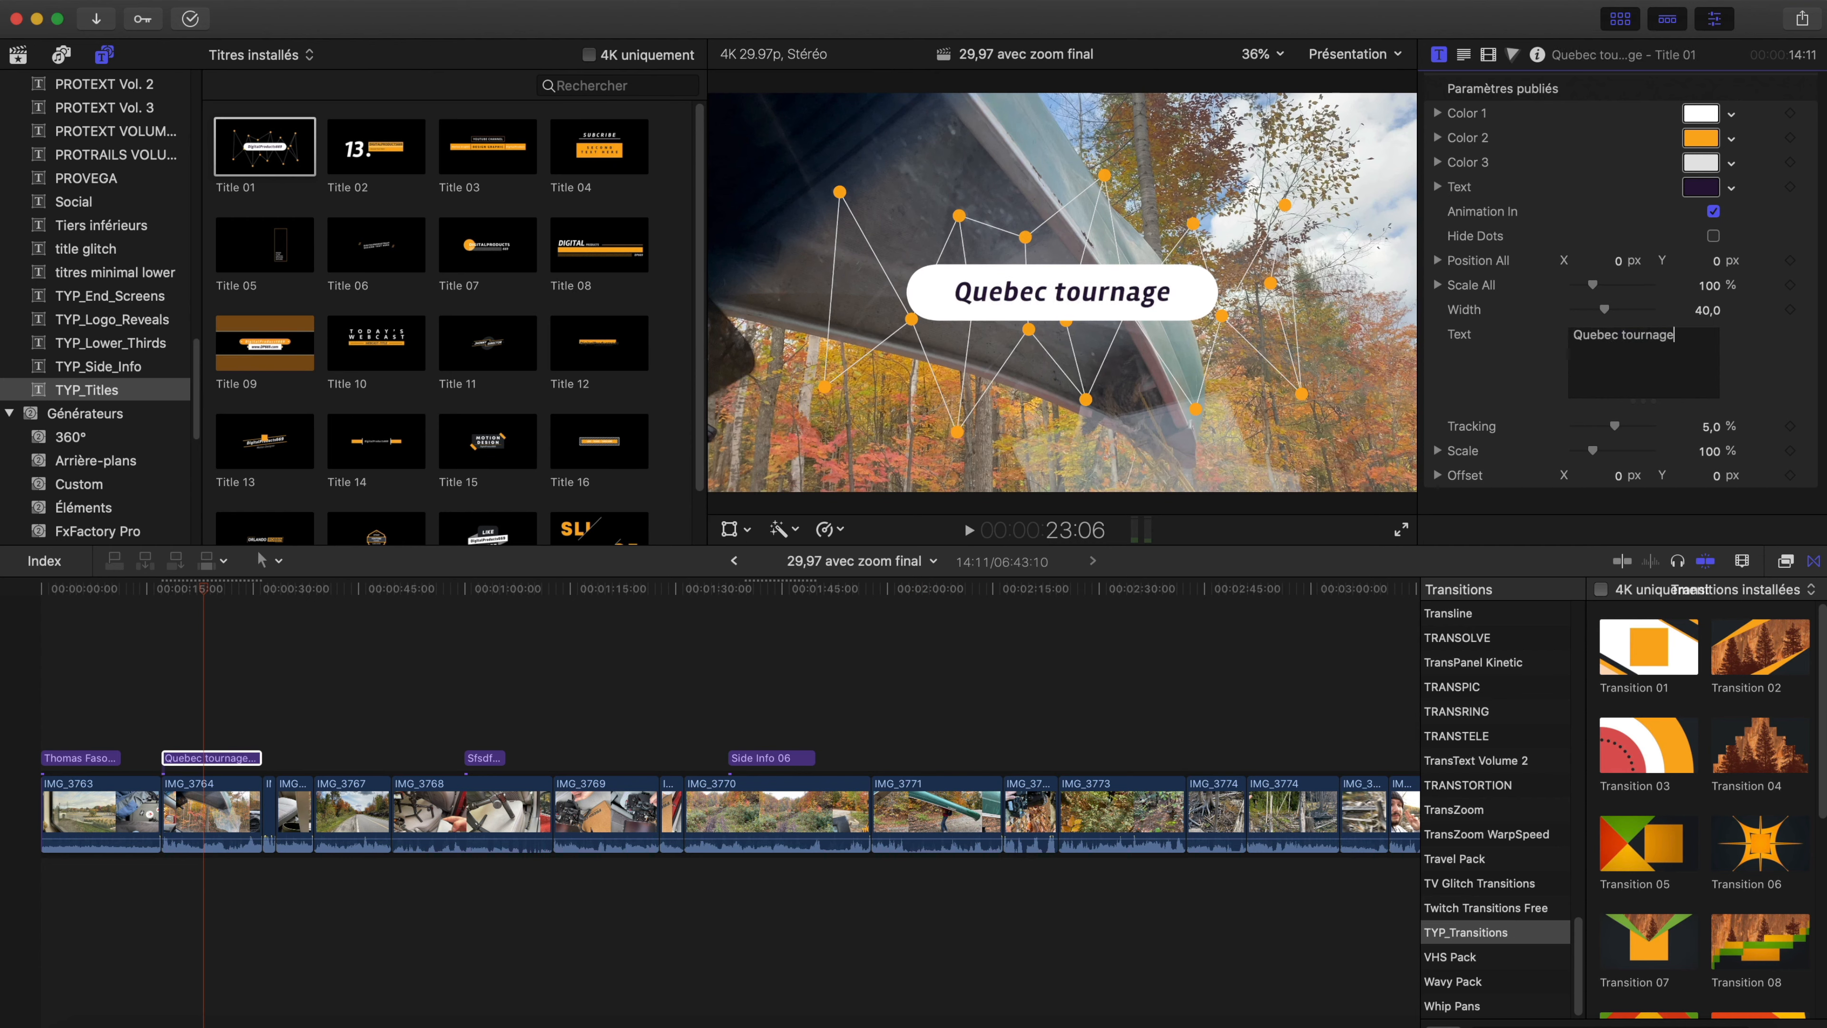
pyautogui.click(121, 695)
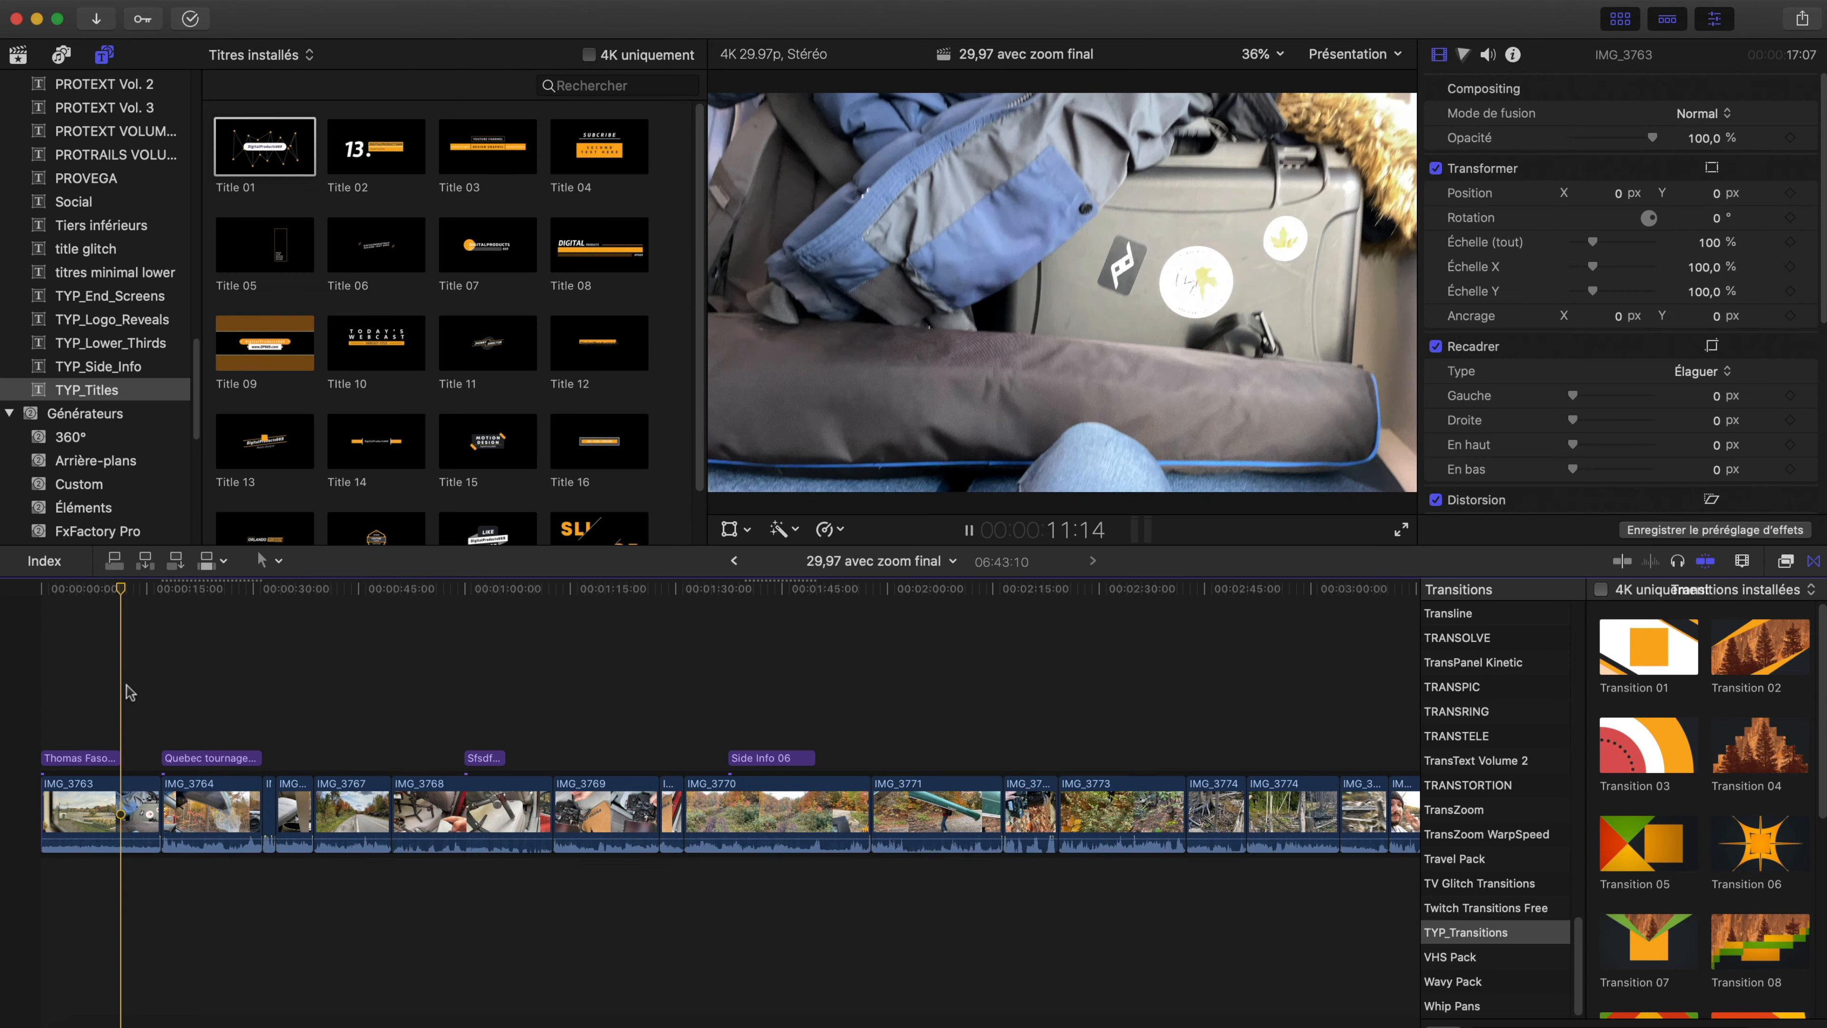
pyautogui.press('space')
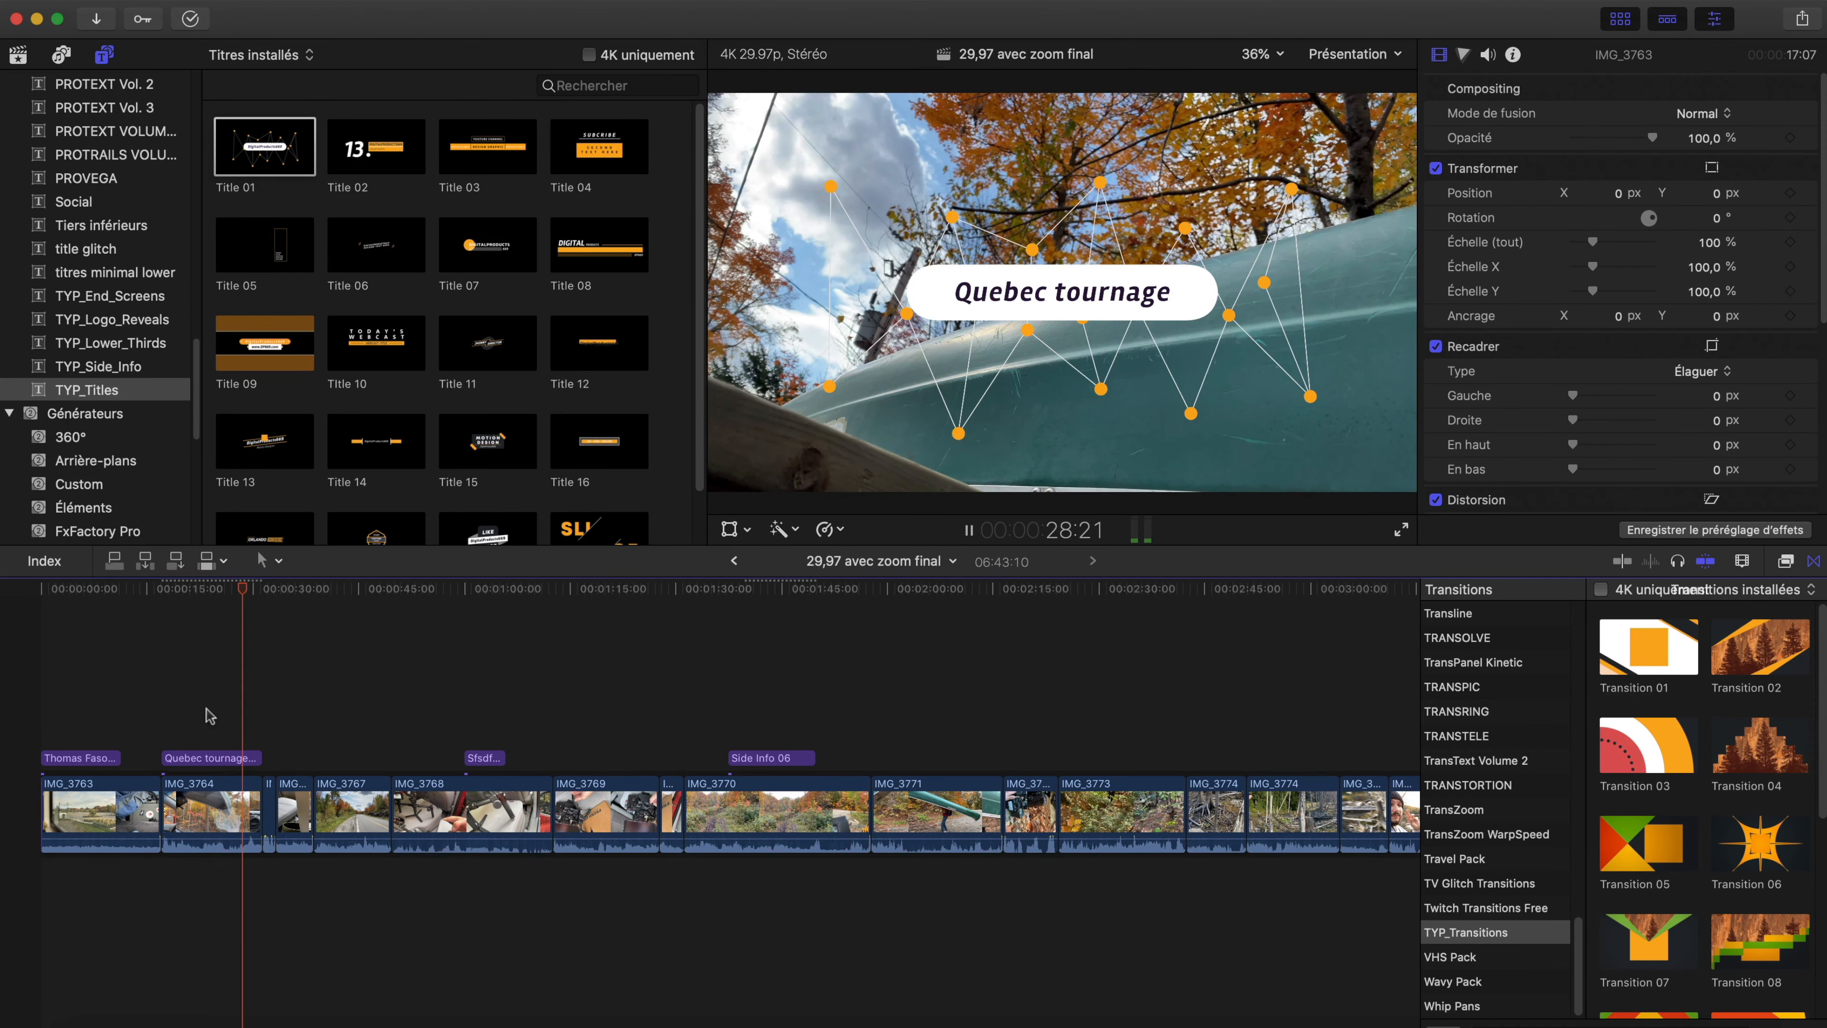
# - Change Color 2 of the Quebec tournage title to magenta
pyautogui.click(208, 757)
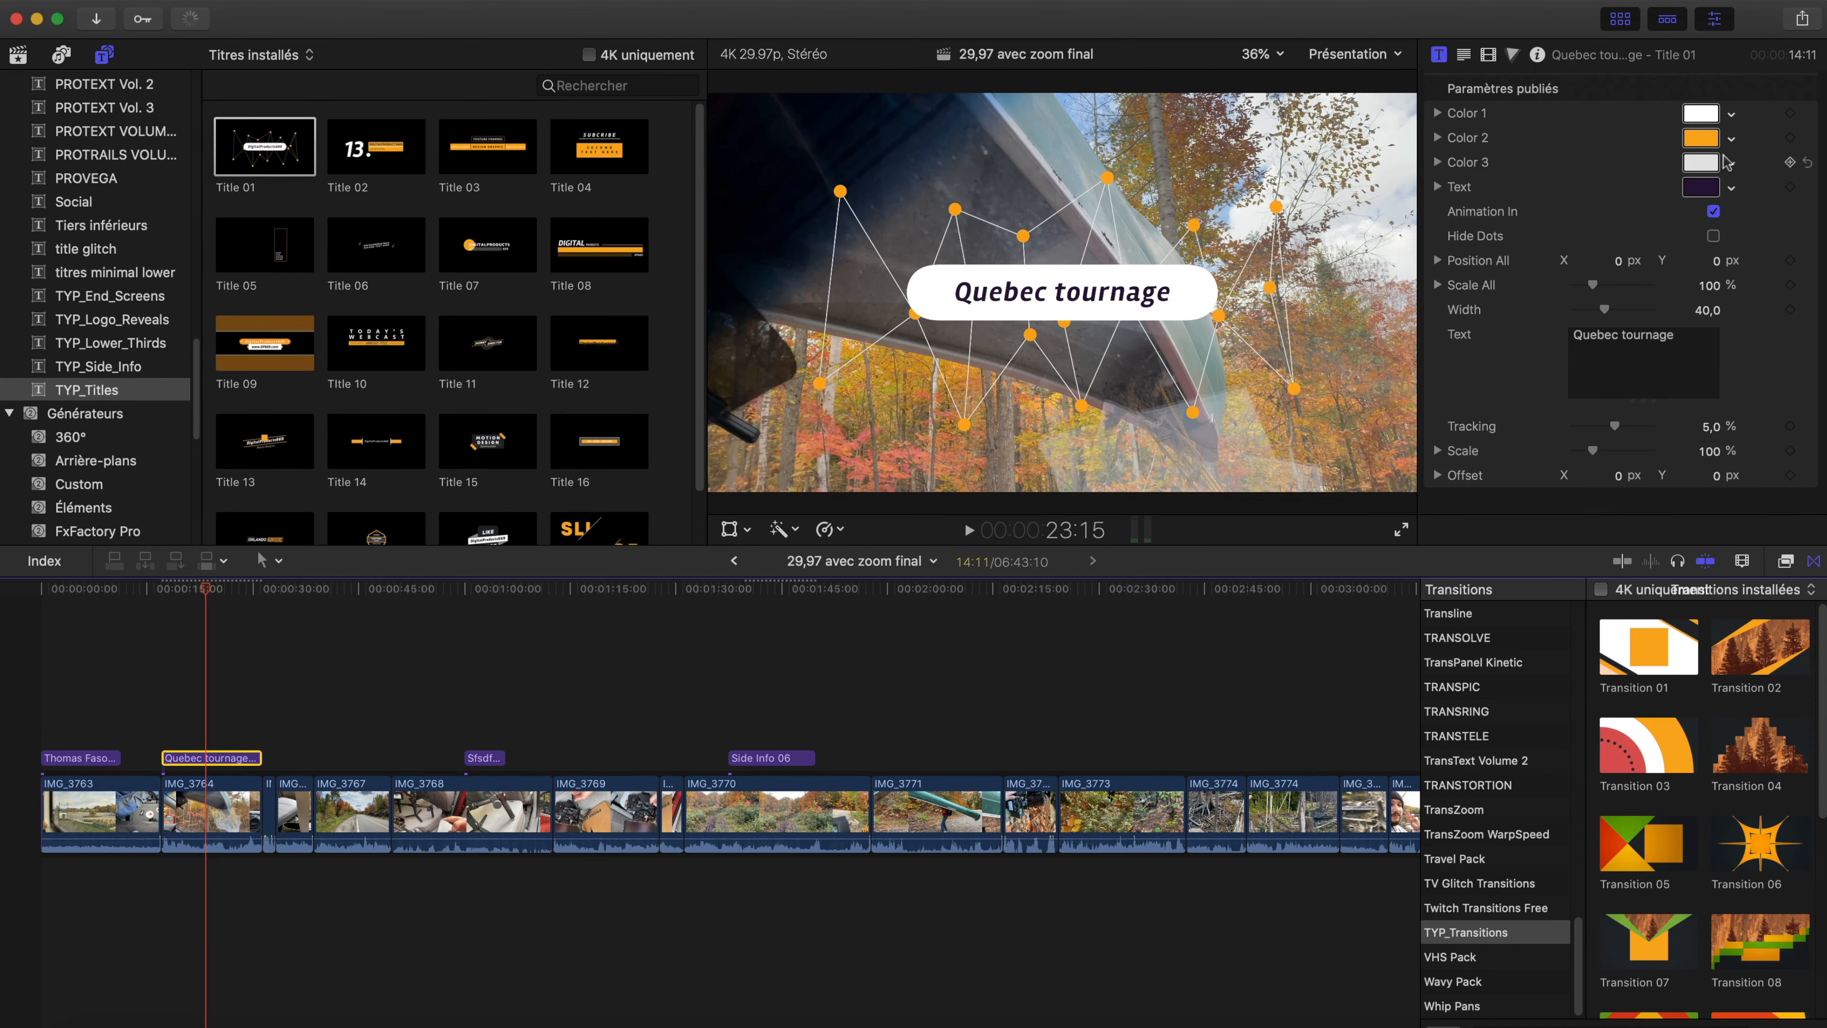
pyautogui.click(1701, 137)
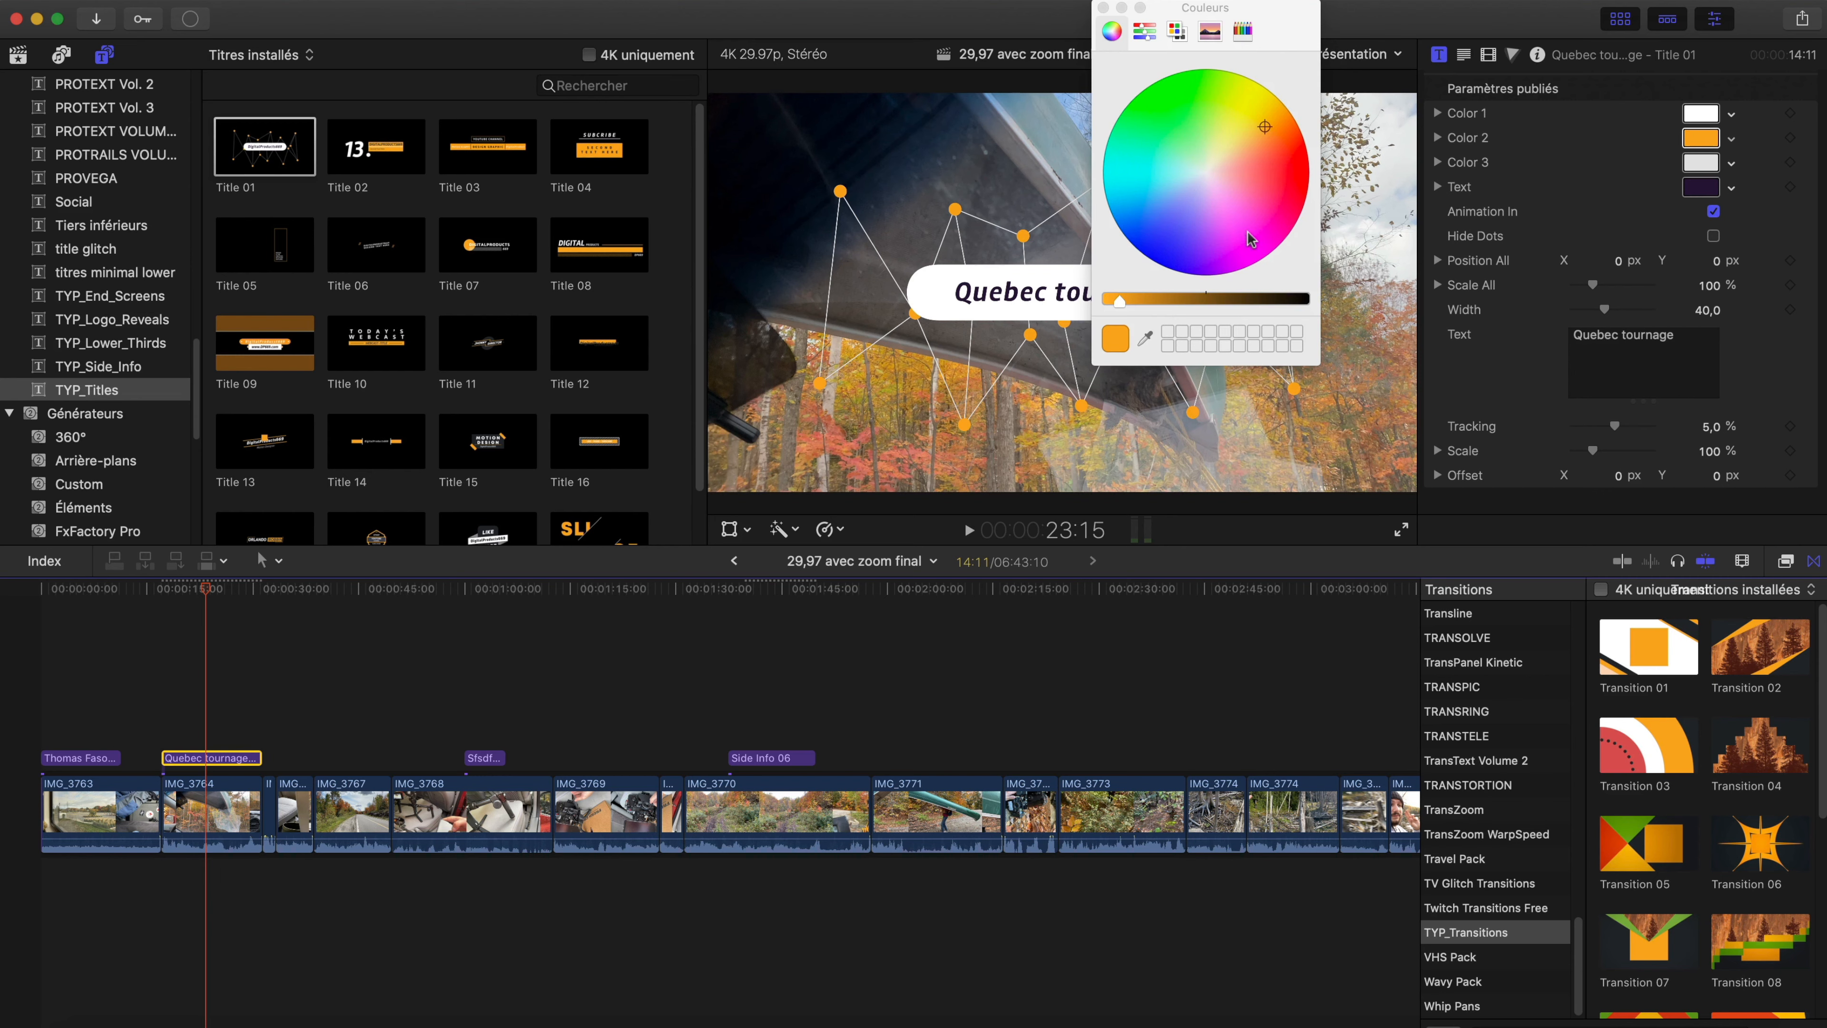
pyautogui.click(1252, 240)
pyautogui.click(1103, 7)
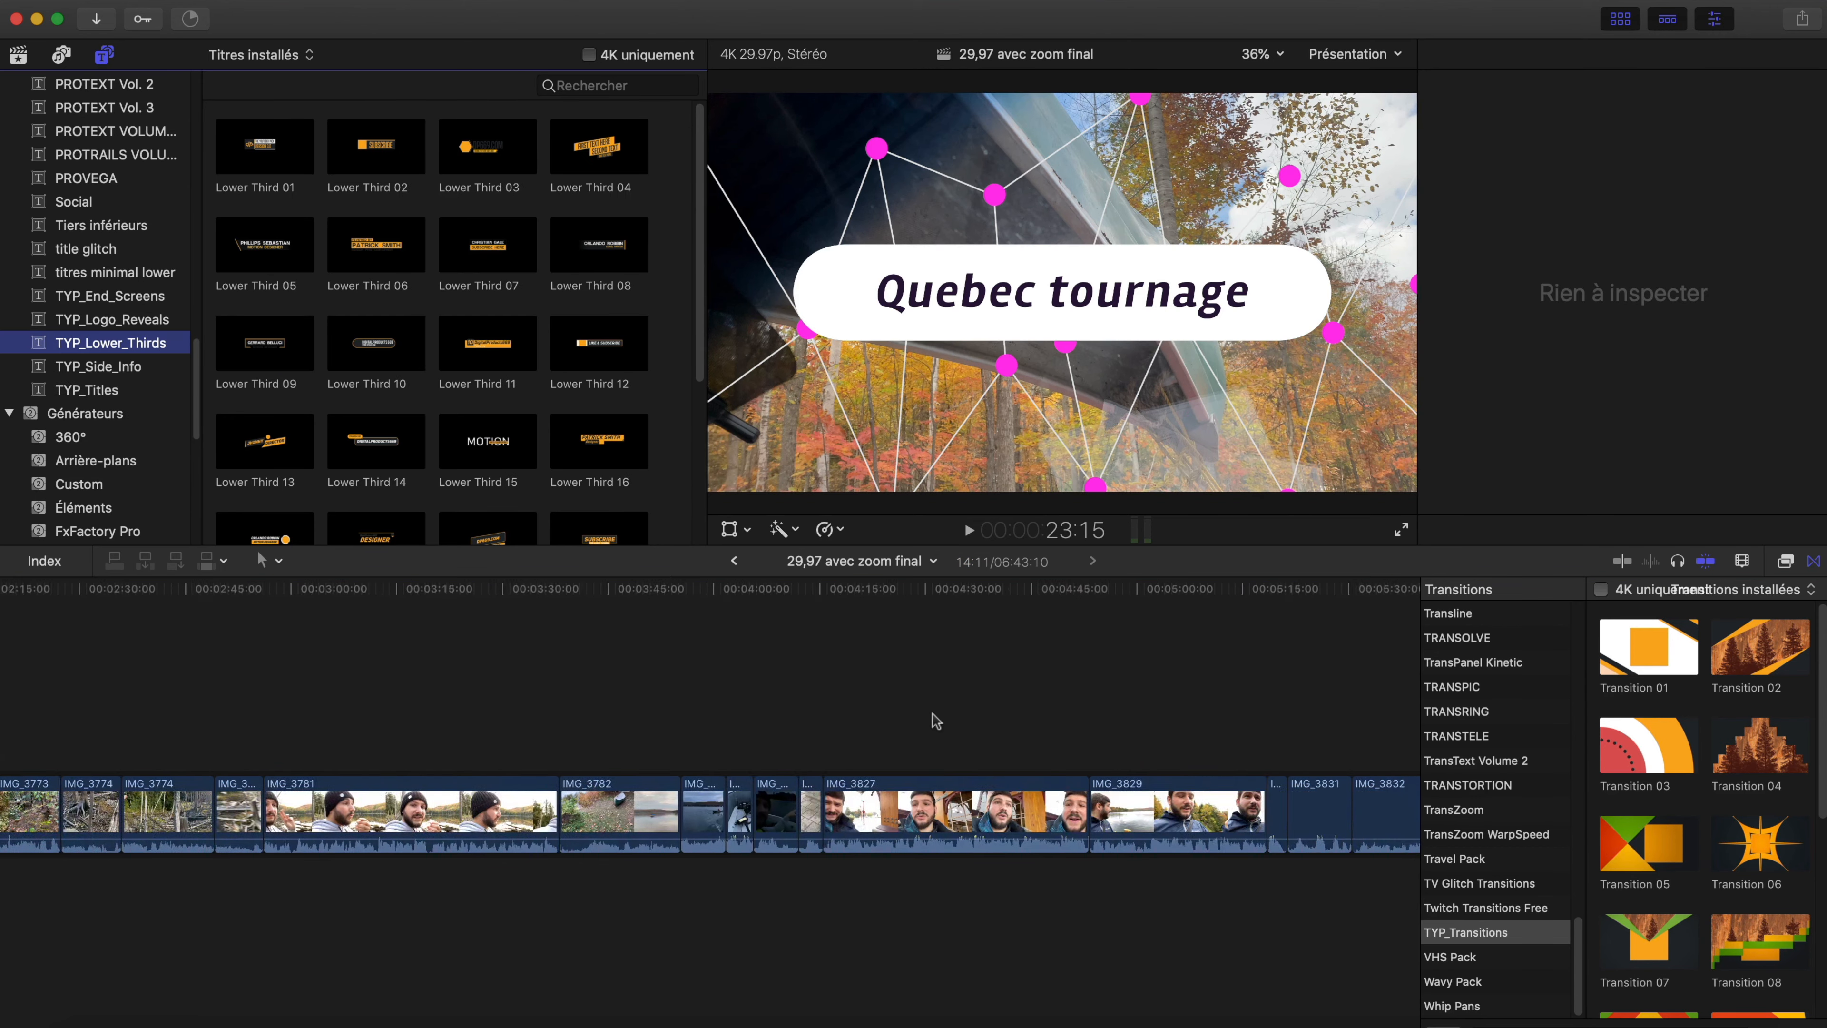
# - Add the Lower Third 02 title from TYP_Lower_Thirds above the IMG_3829 clip with a duration of 18:08 and play it
pyautogui.click(932, 716)
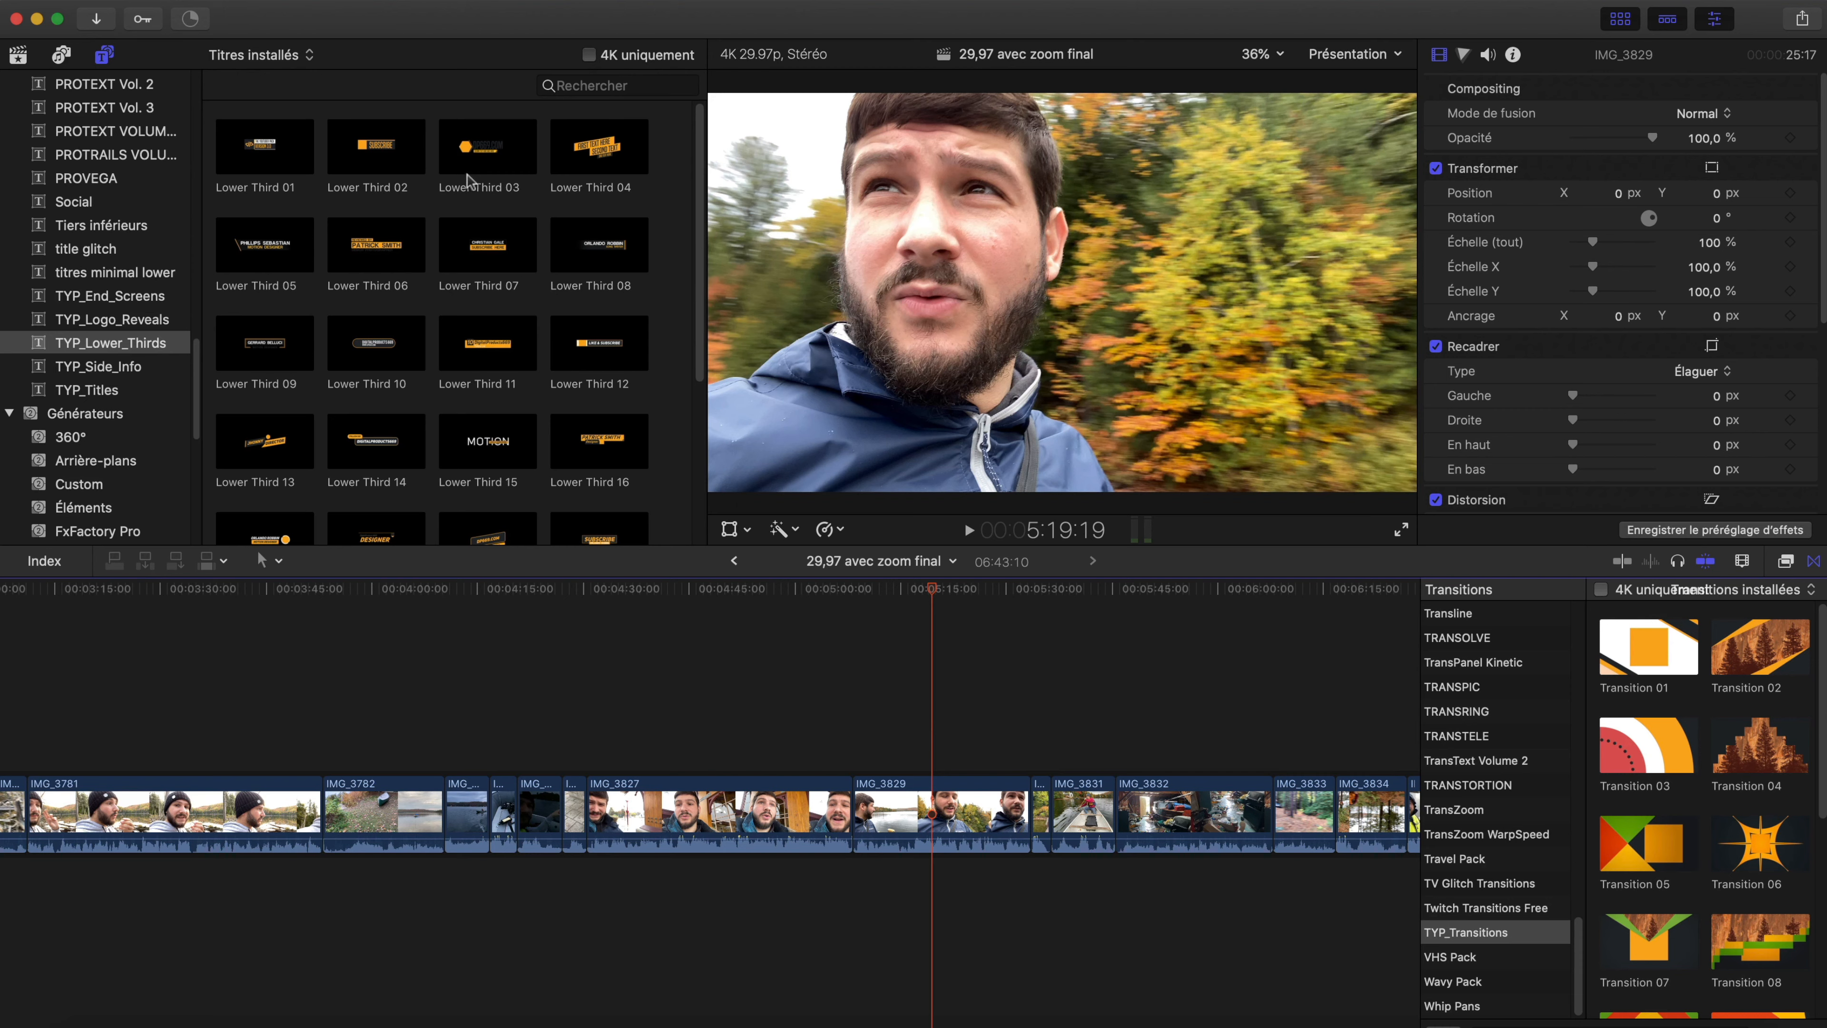
pyautogui.click(384, 152)
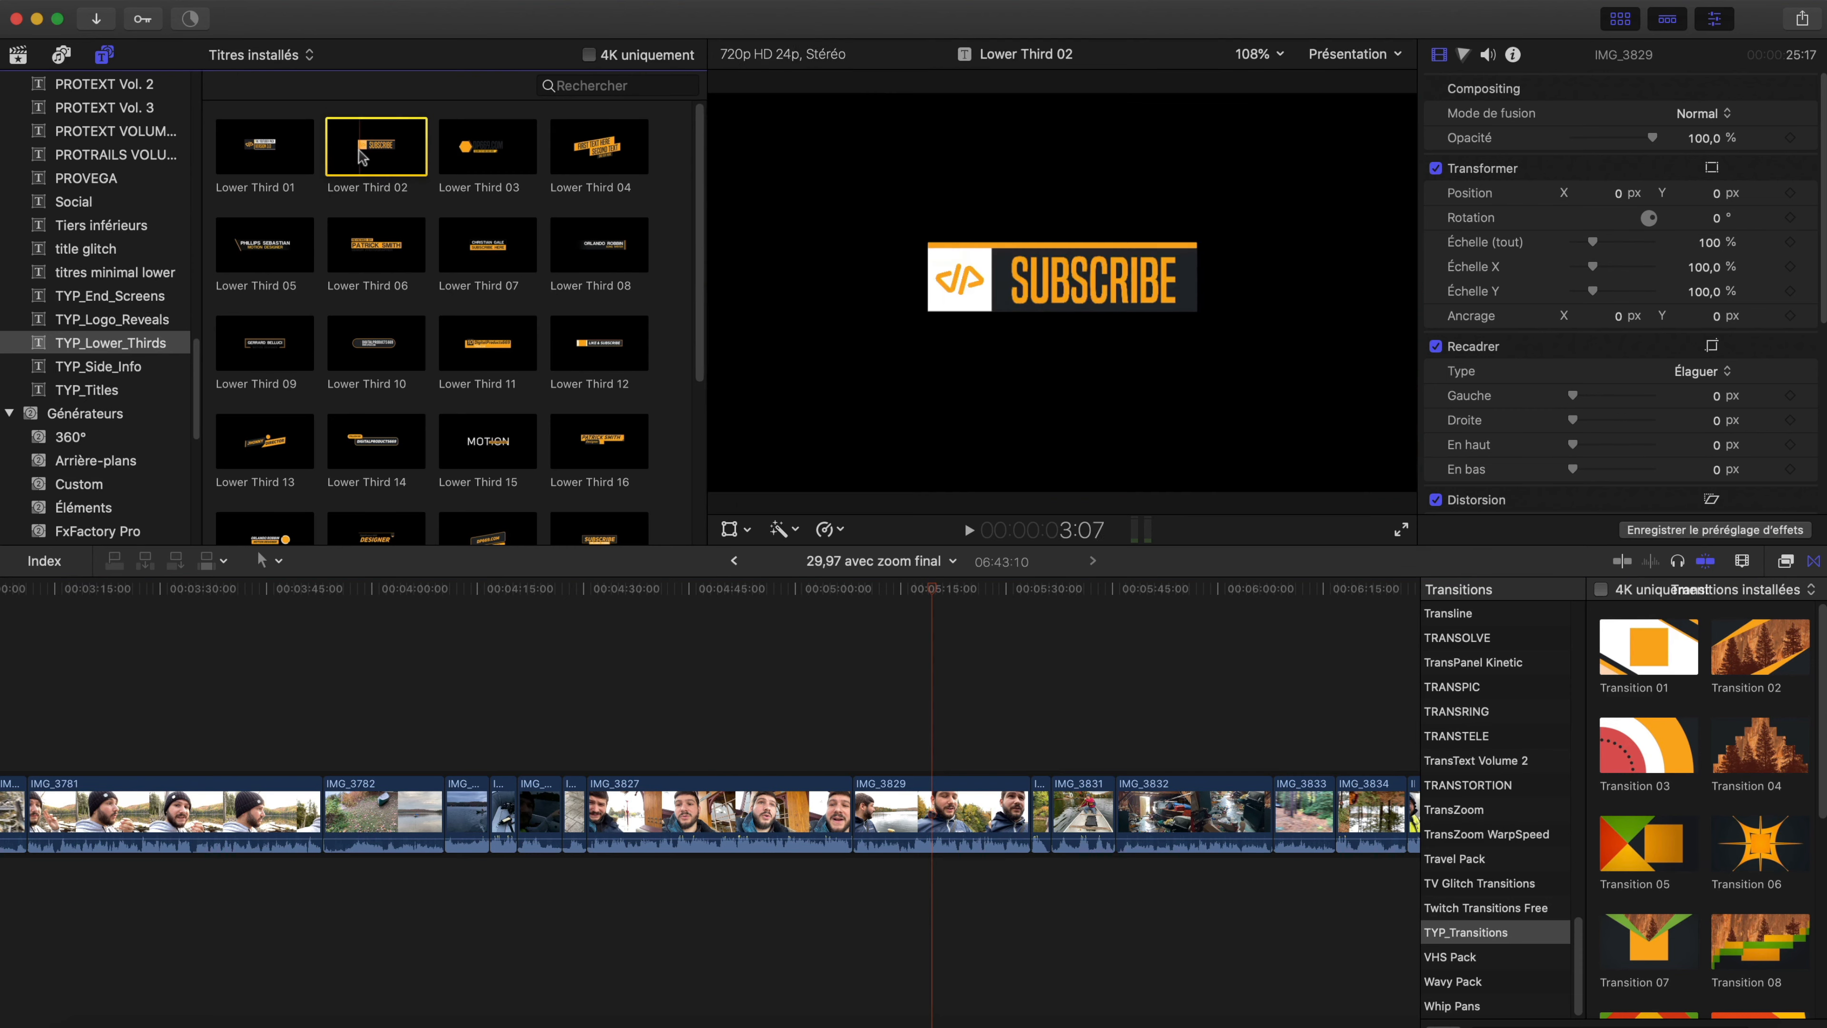
pyautogui.moveTo(367, 152); pyautogui.dragTo(981, 758)
pyautogui.click(852, 706)
pyautogui.press('space')
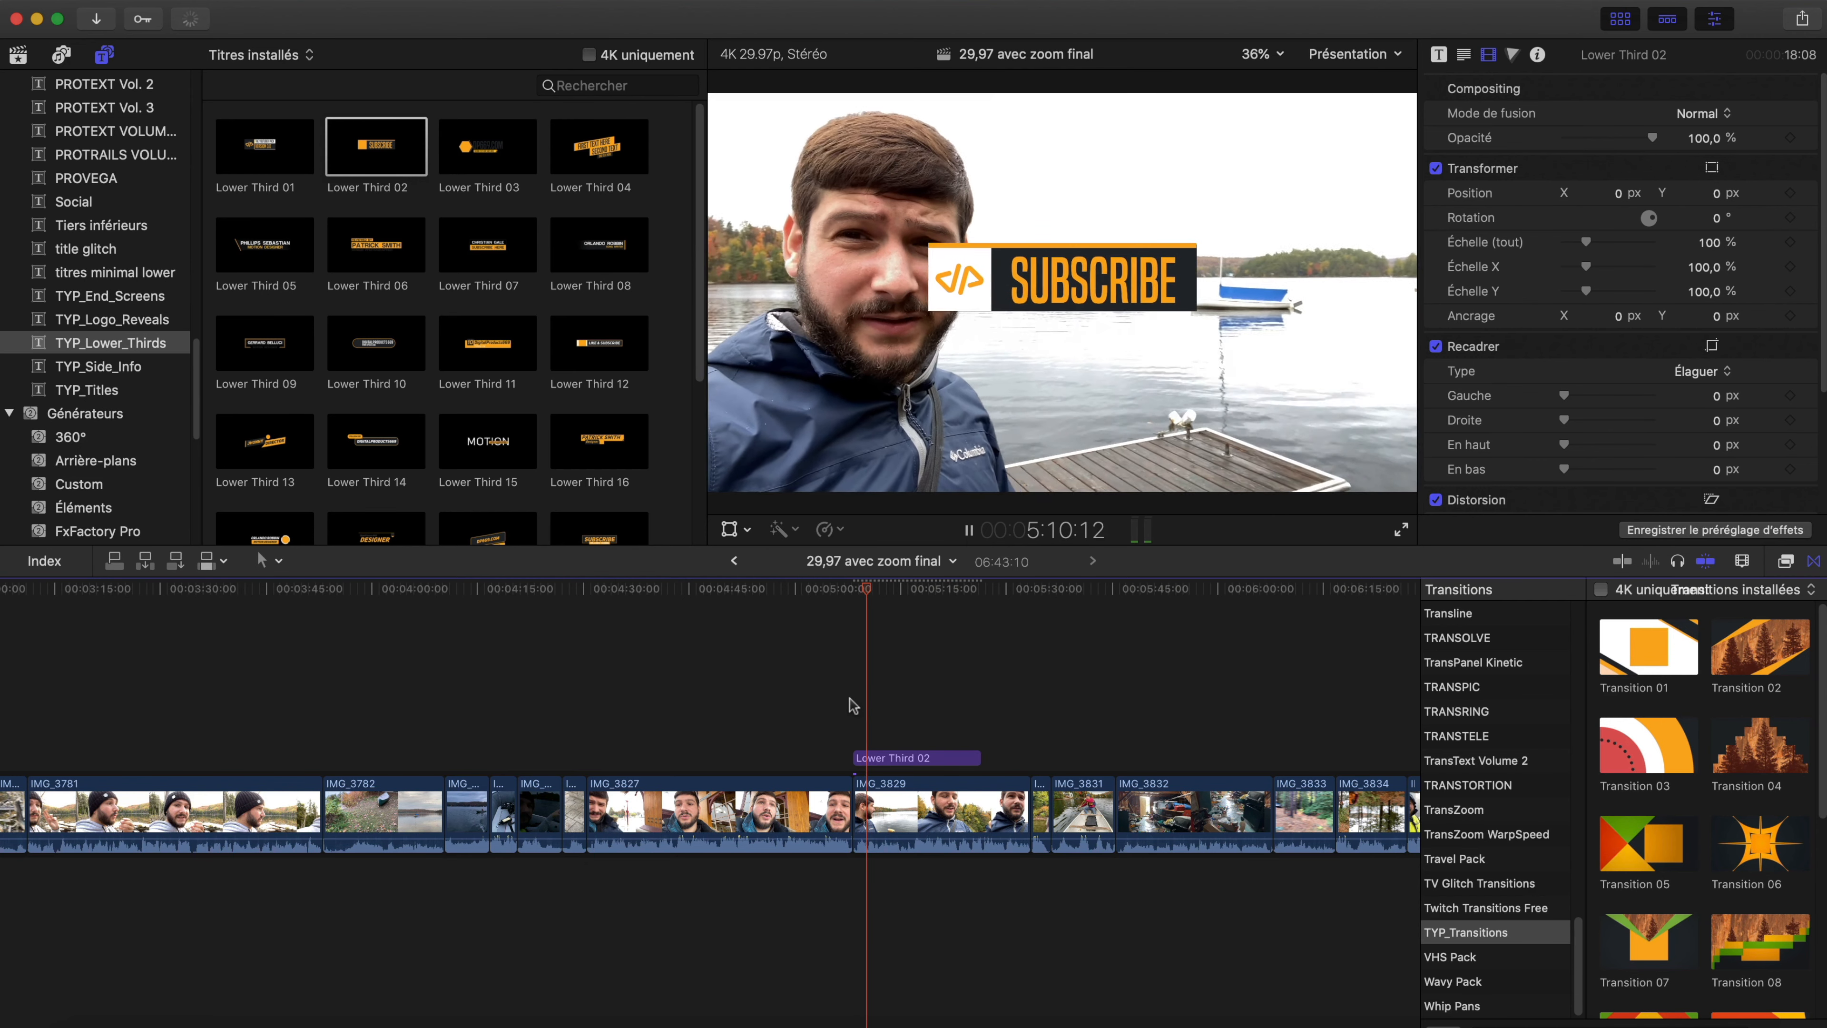
pyautogui.press('space')
# - Set the Textholder text of the Lower Third 02 title to "Sdnfsdfjkhsdkj"
pyautogui.click(898, 760)
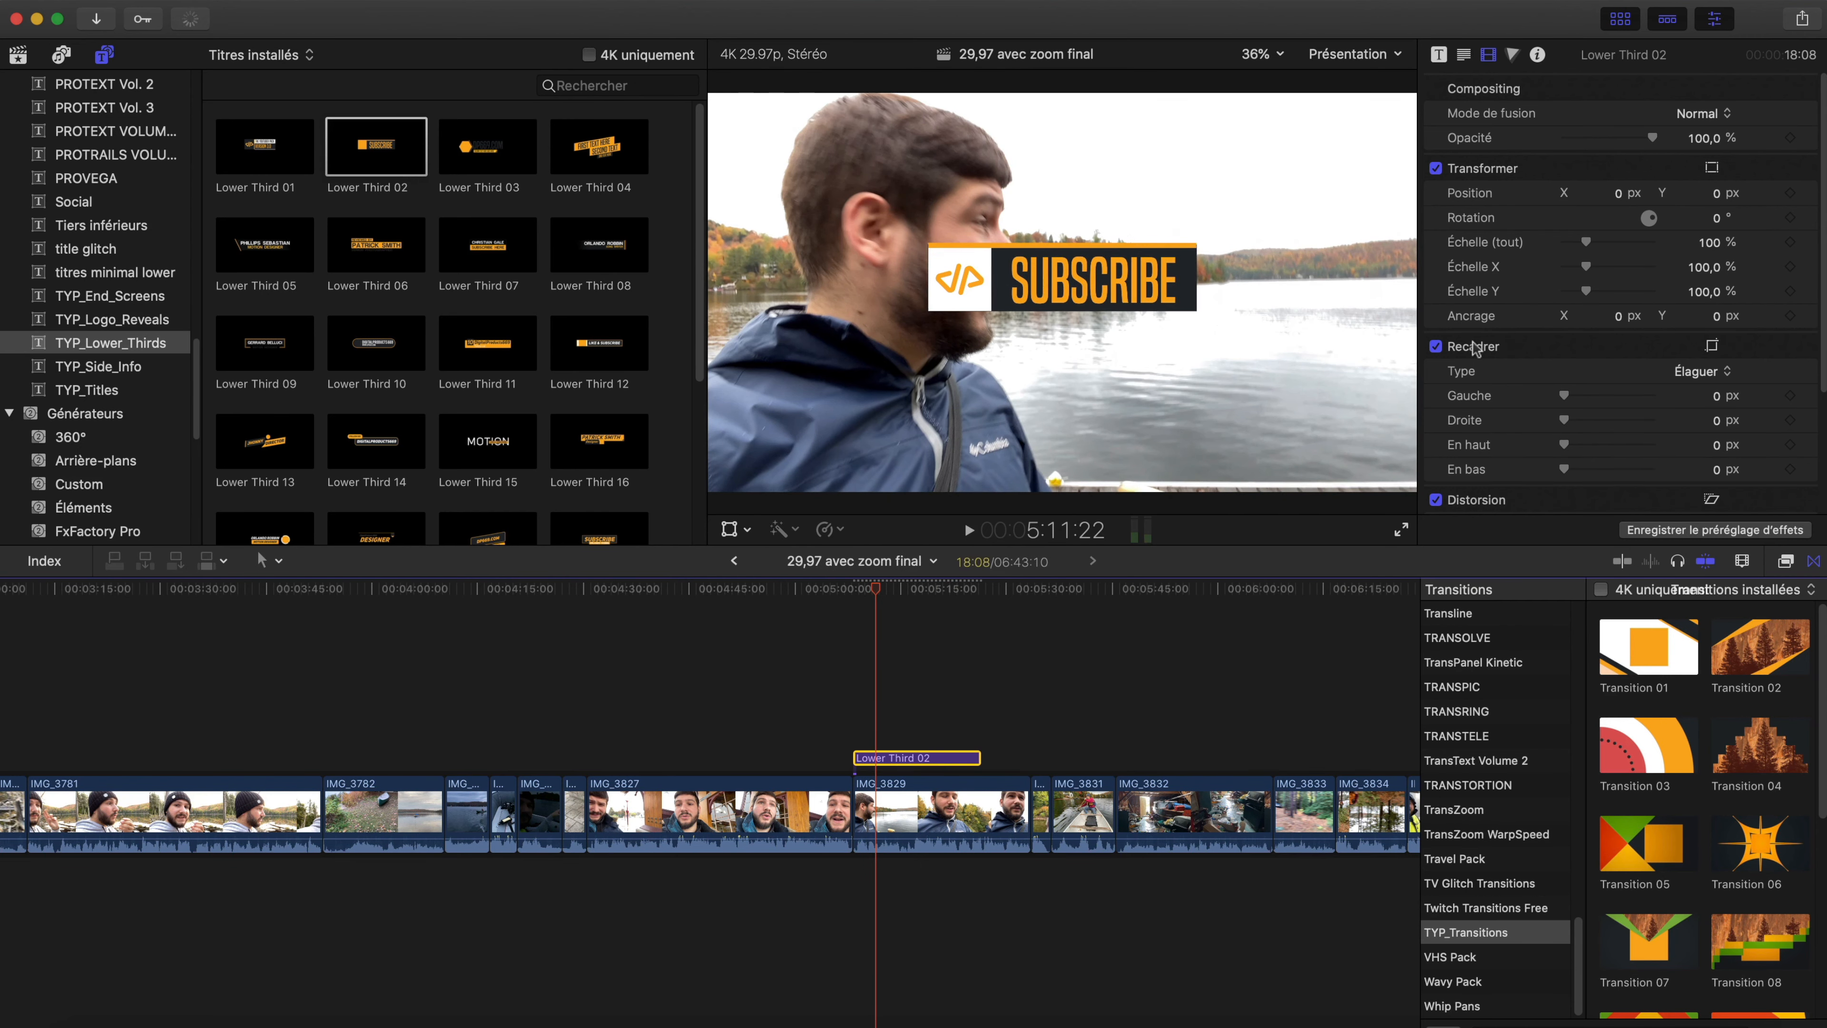
pyautogui.click(1439, 54)
pyautogui.scroll(-5, 1610, 332)
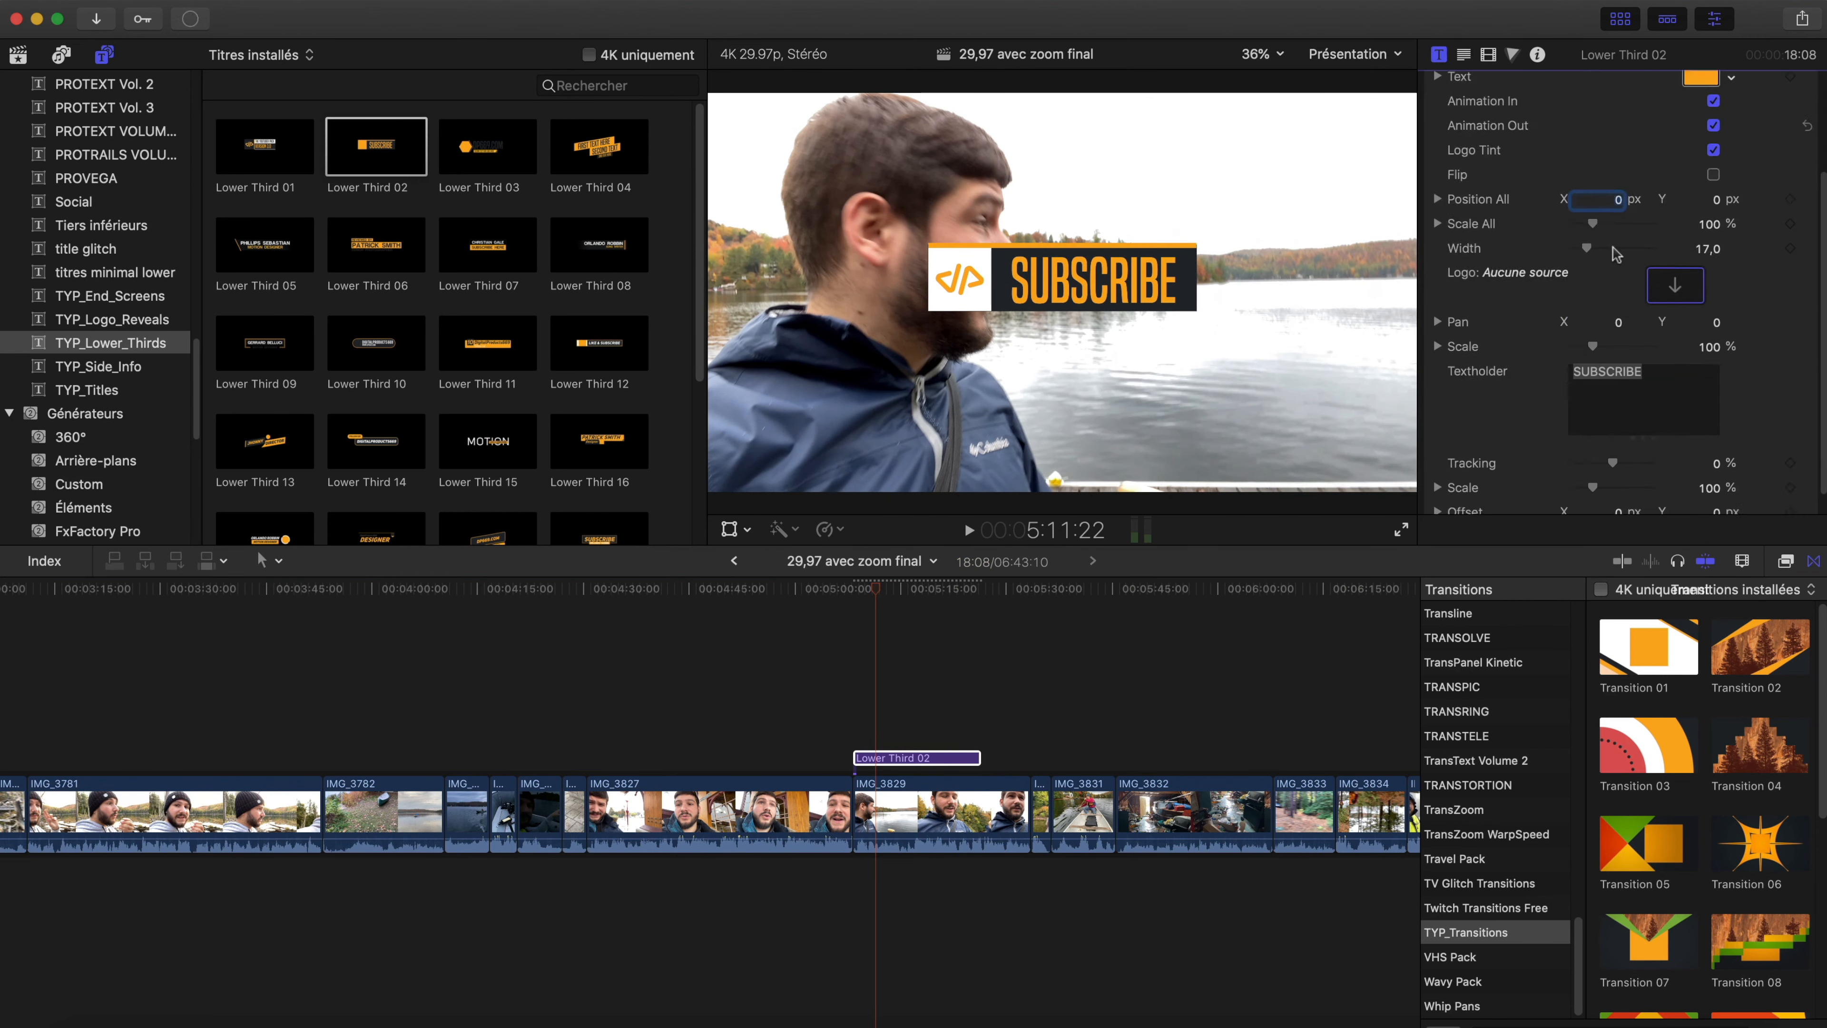
pyautogui.click(1674, 352)
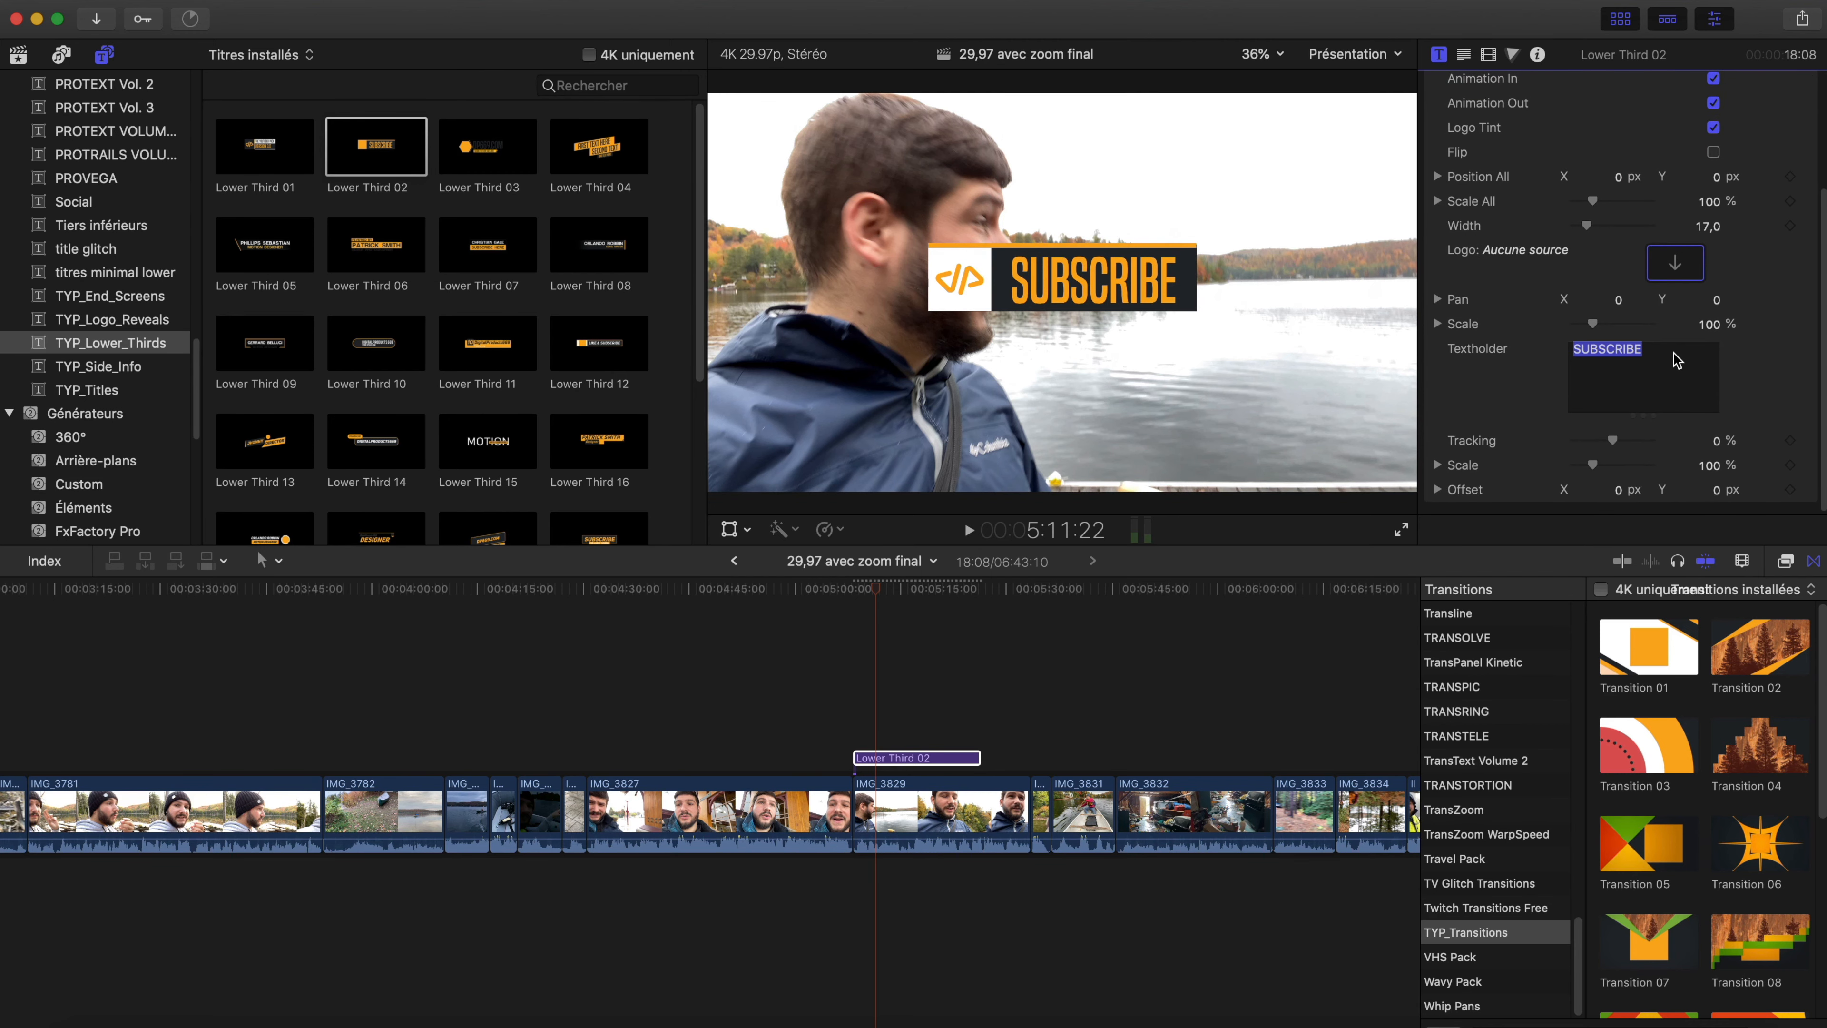
pyautogui.write('Sdnfsdfjkhsdkj')
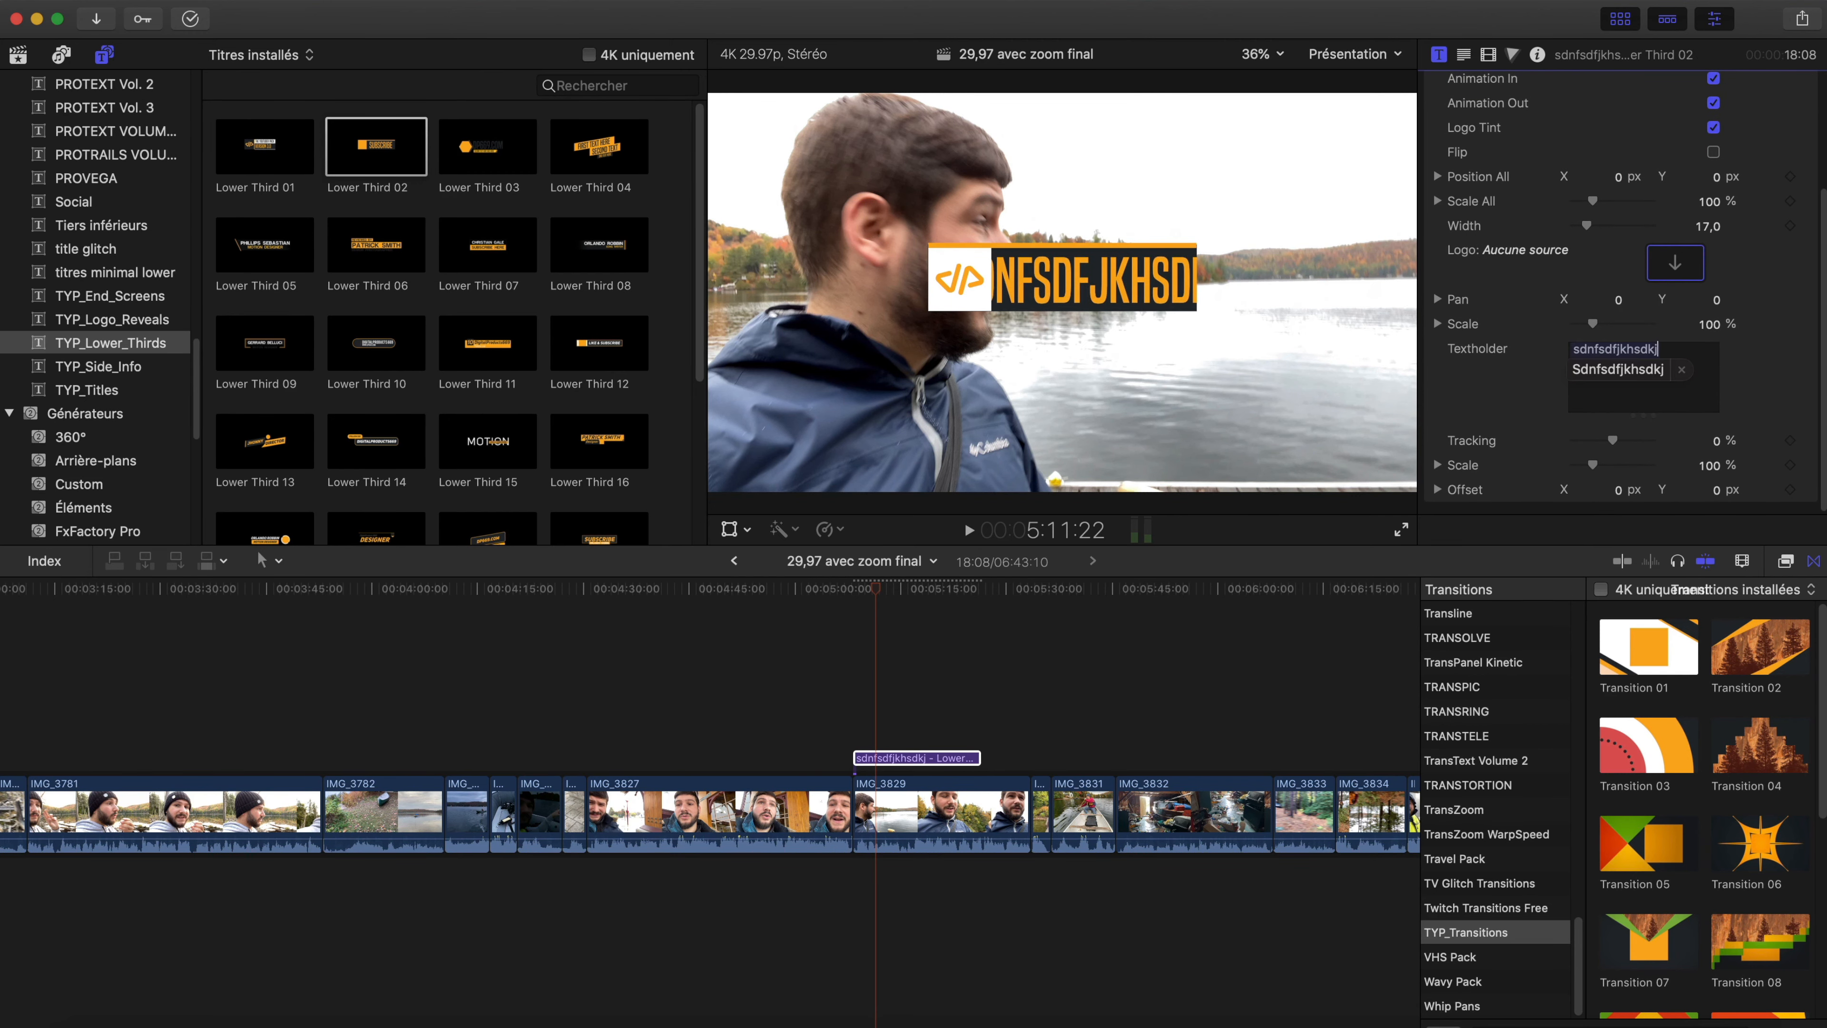
# - Use the teteyt picture as the logo of the Lower Third 02 title and turn off Logo Tint
pyautogui.click(1674, 268)
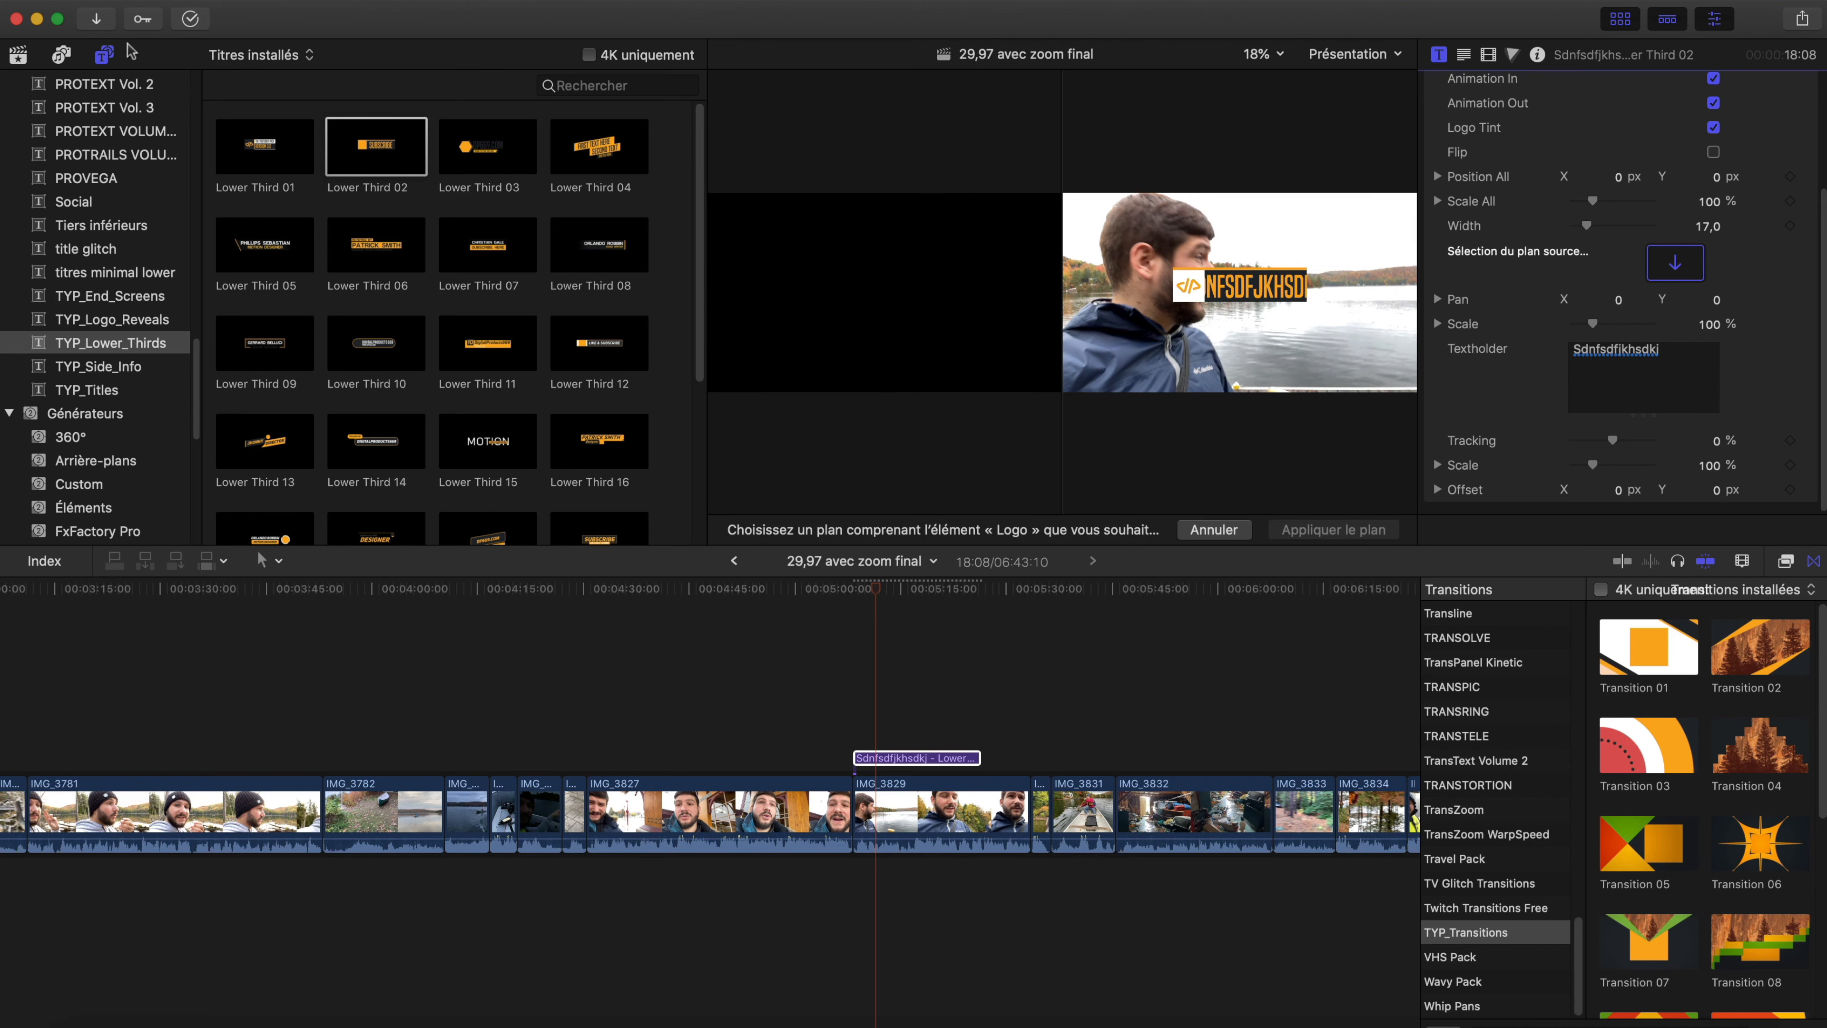
pyautogui.click(18, 53)
pyautogui.click(388, 231)
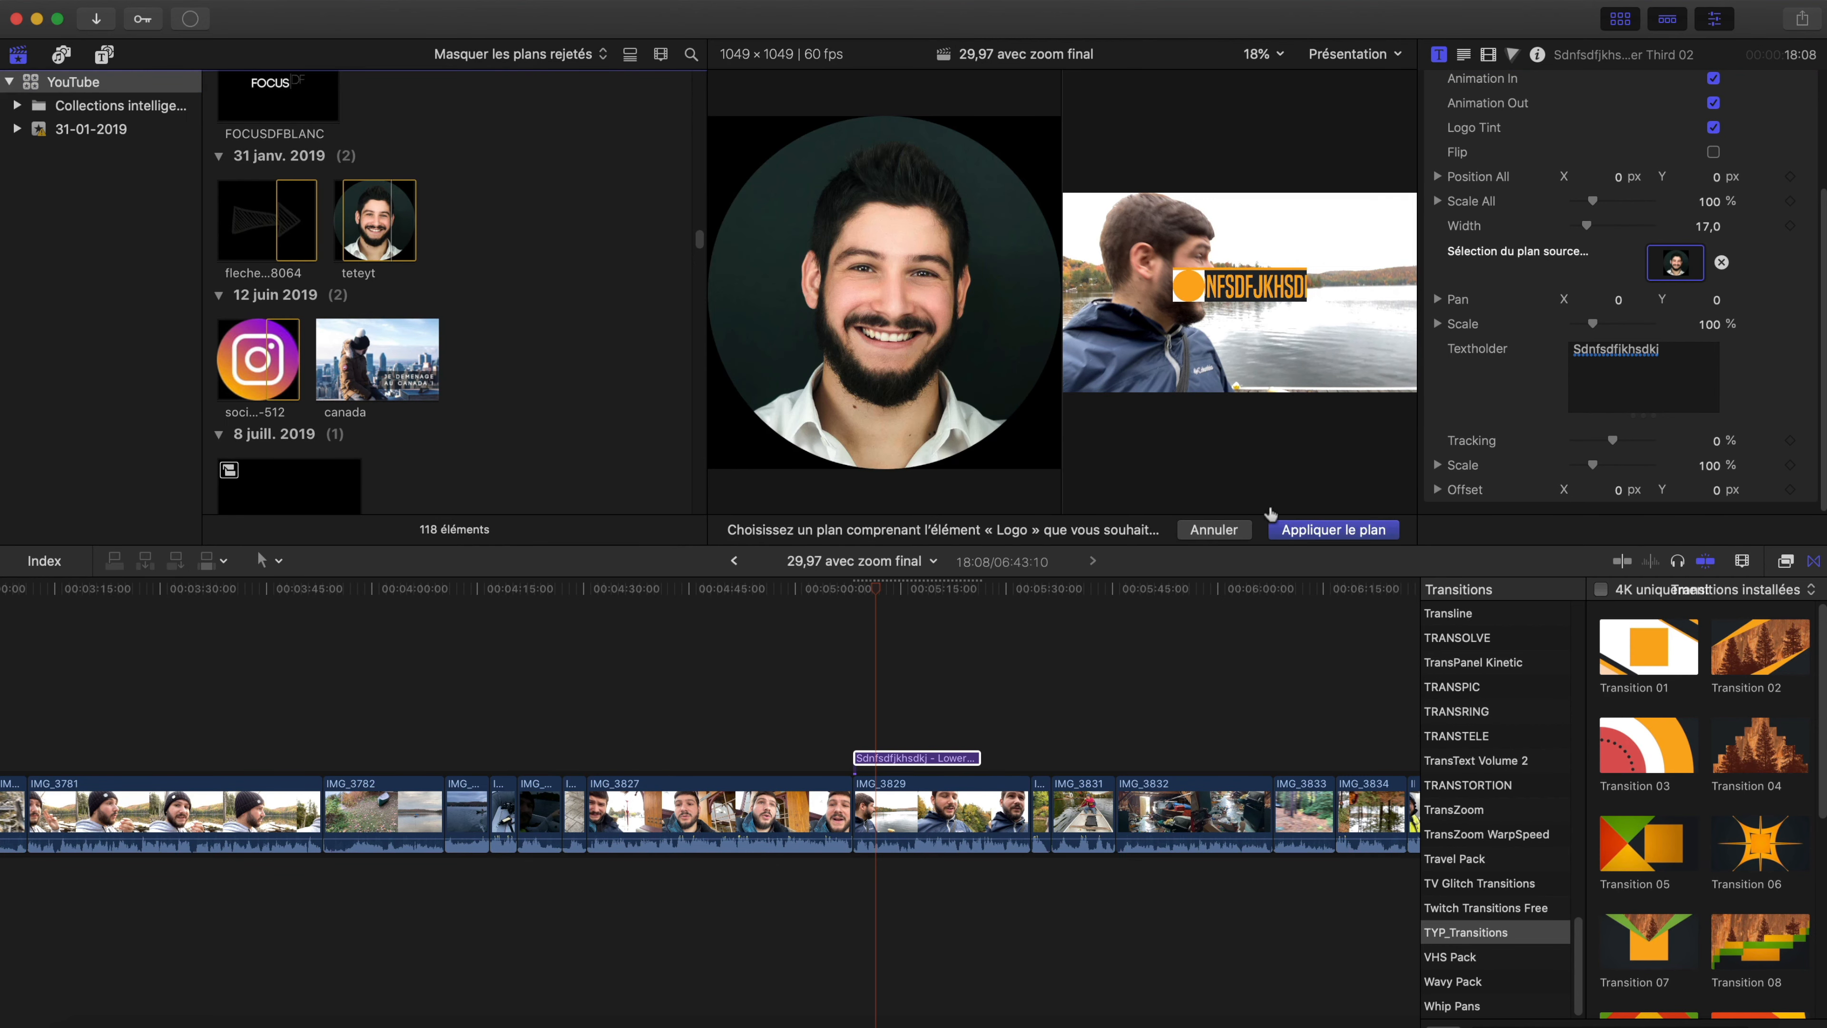
pyautogui.click(1334, 529)
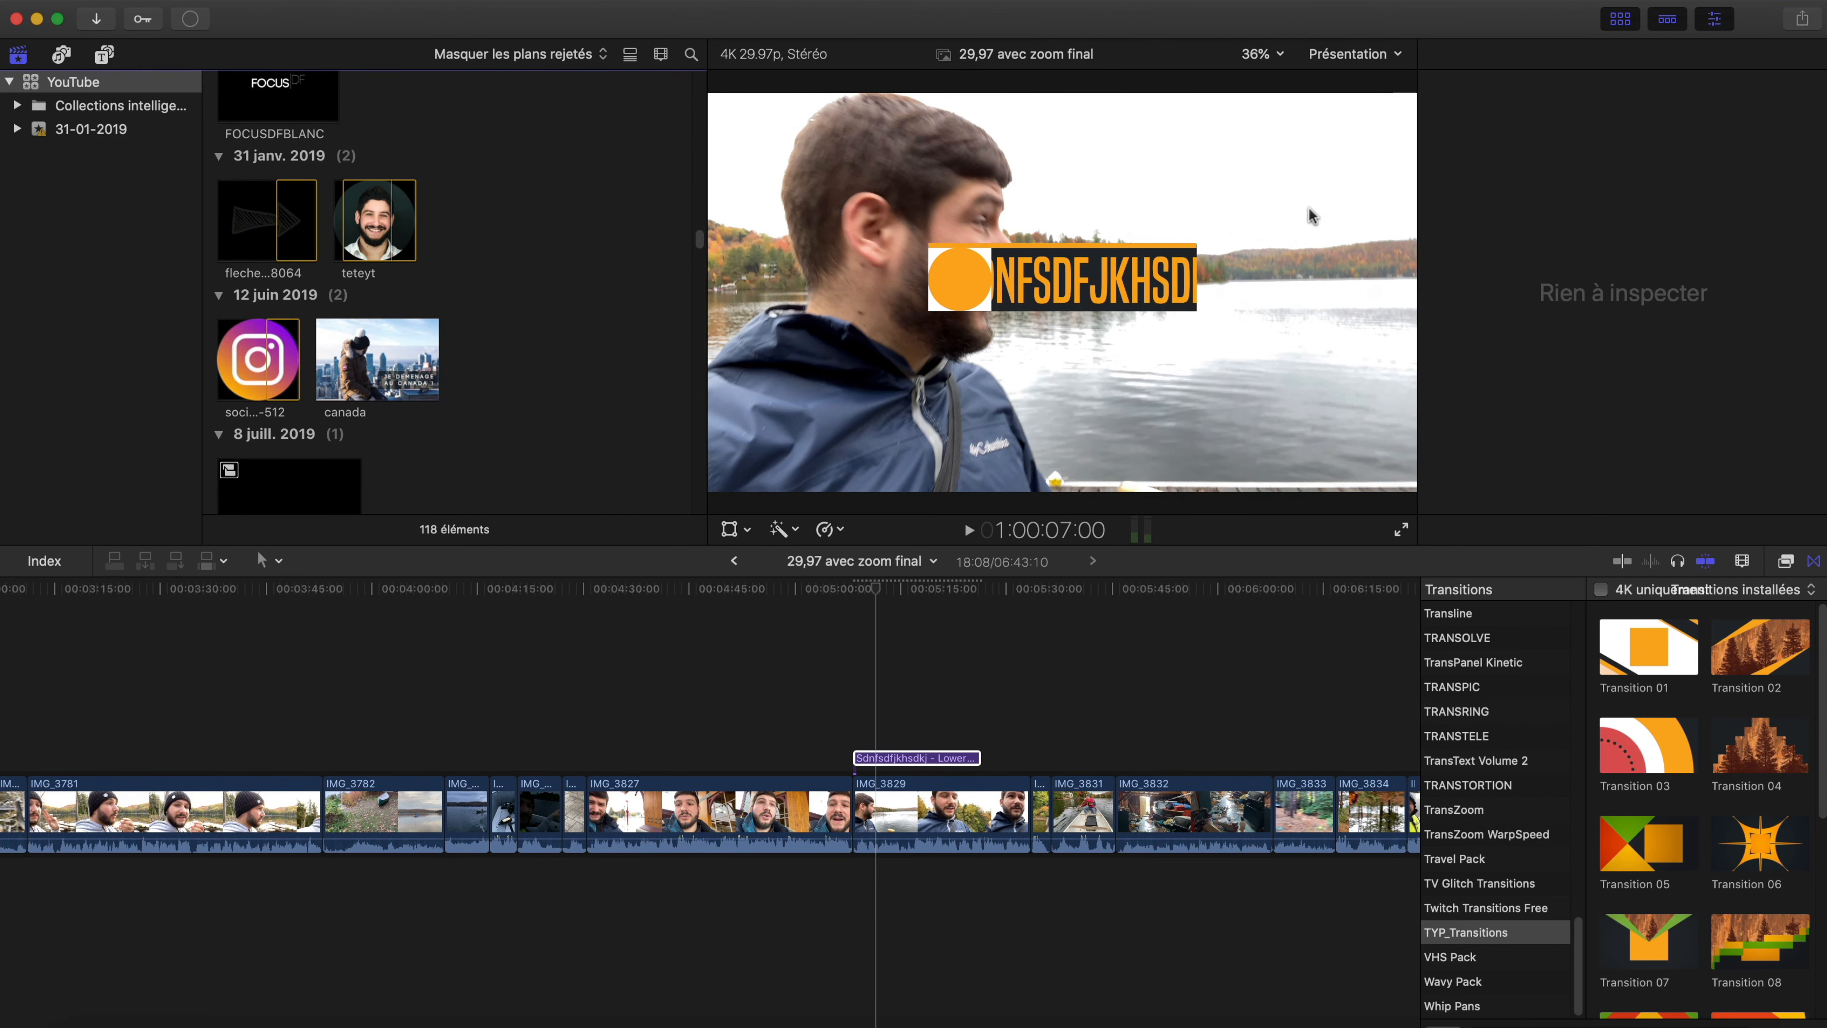
pyautogui.click(905, 756)
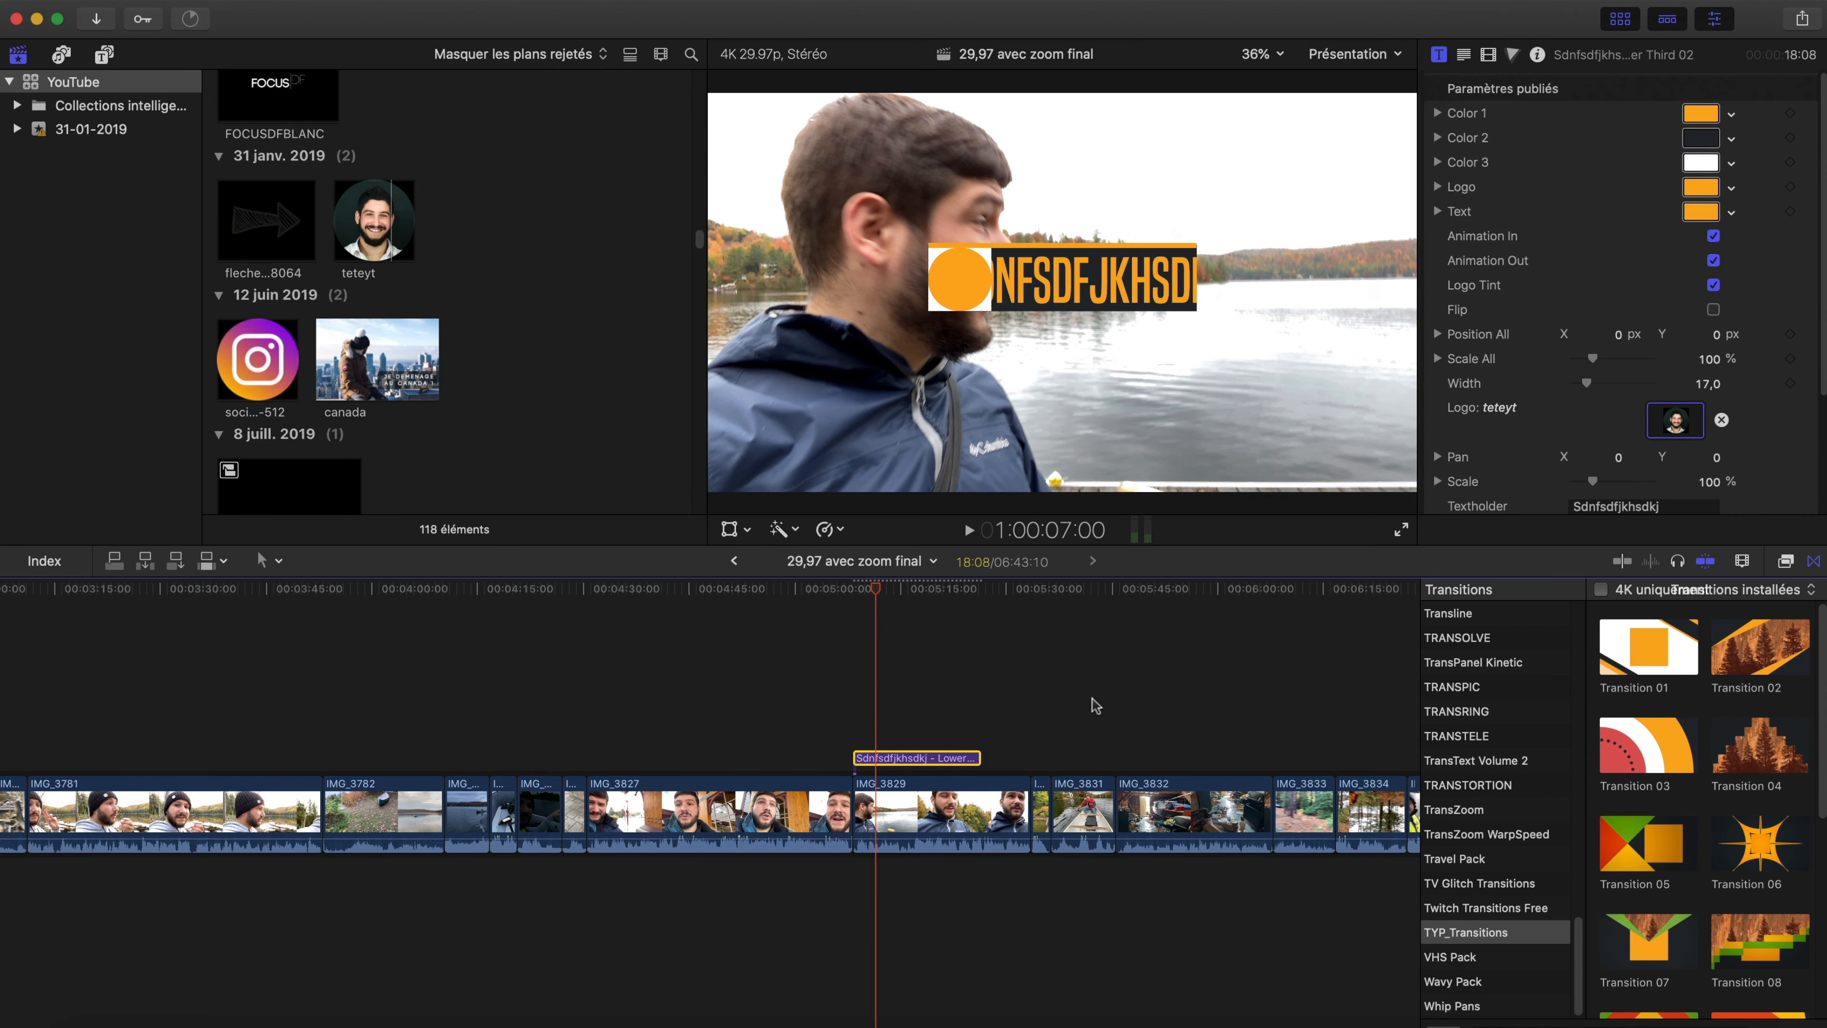
pyautogui.click(1714, 285)
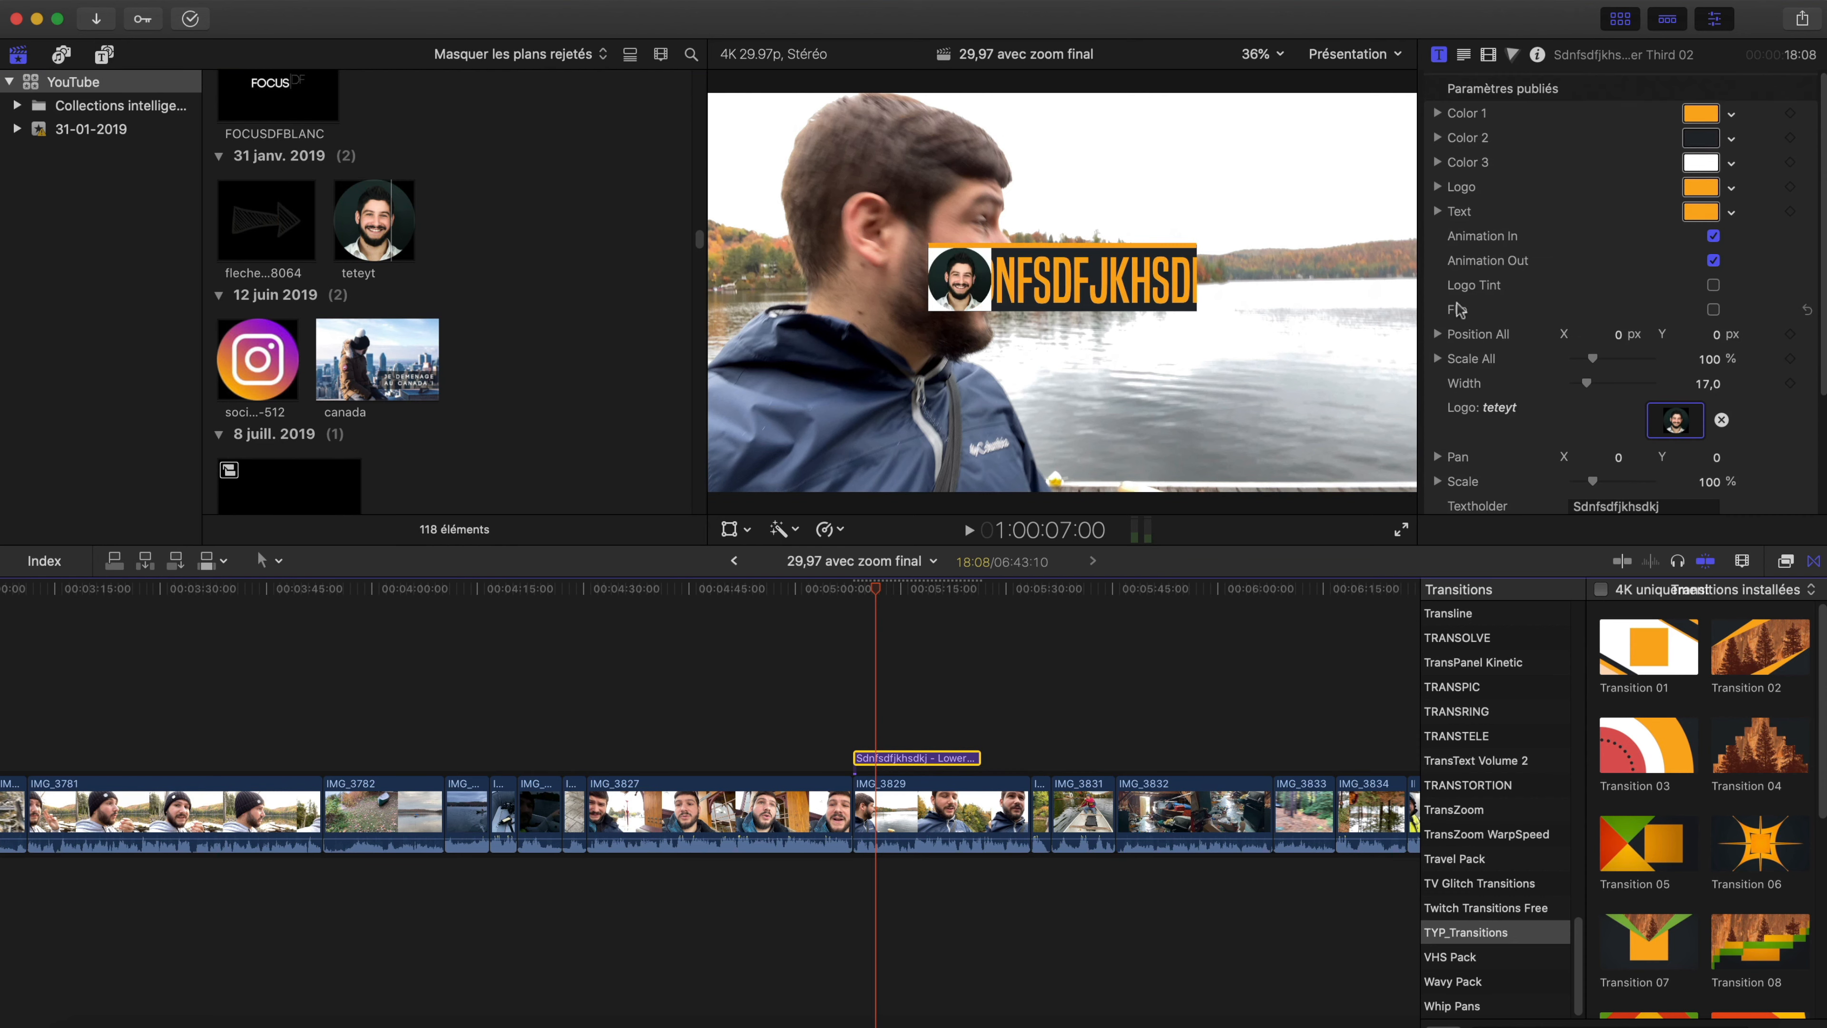
# - Set Color 3 of the Lower Third 02 title to the orange sampled from its lettering in the viewer
pyautogui.click(1700, 165)
pyautogui.click(1289, 174)
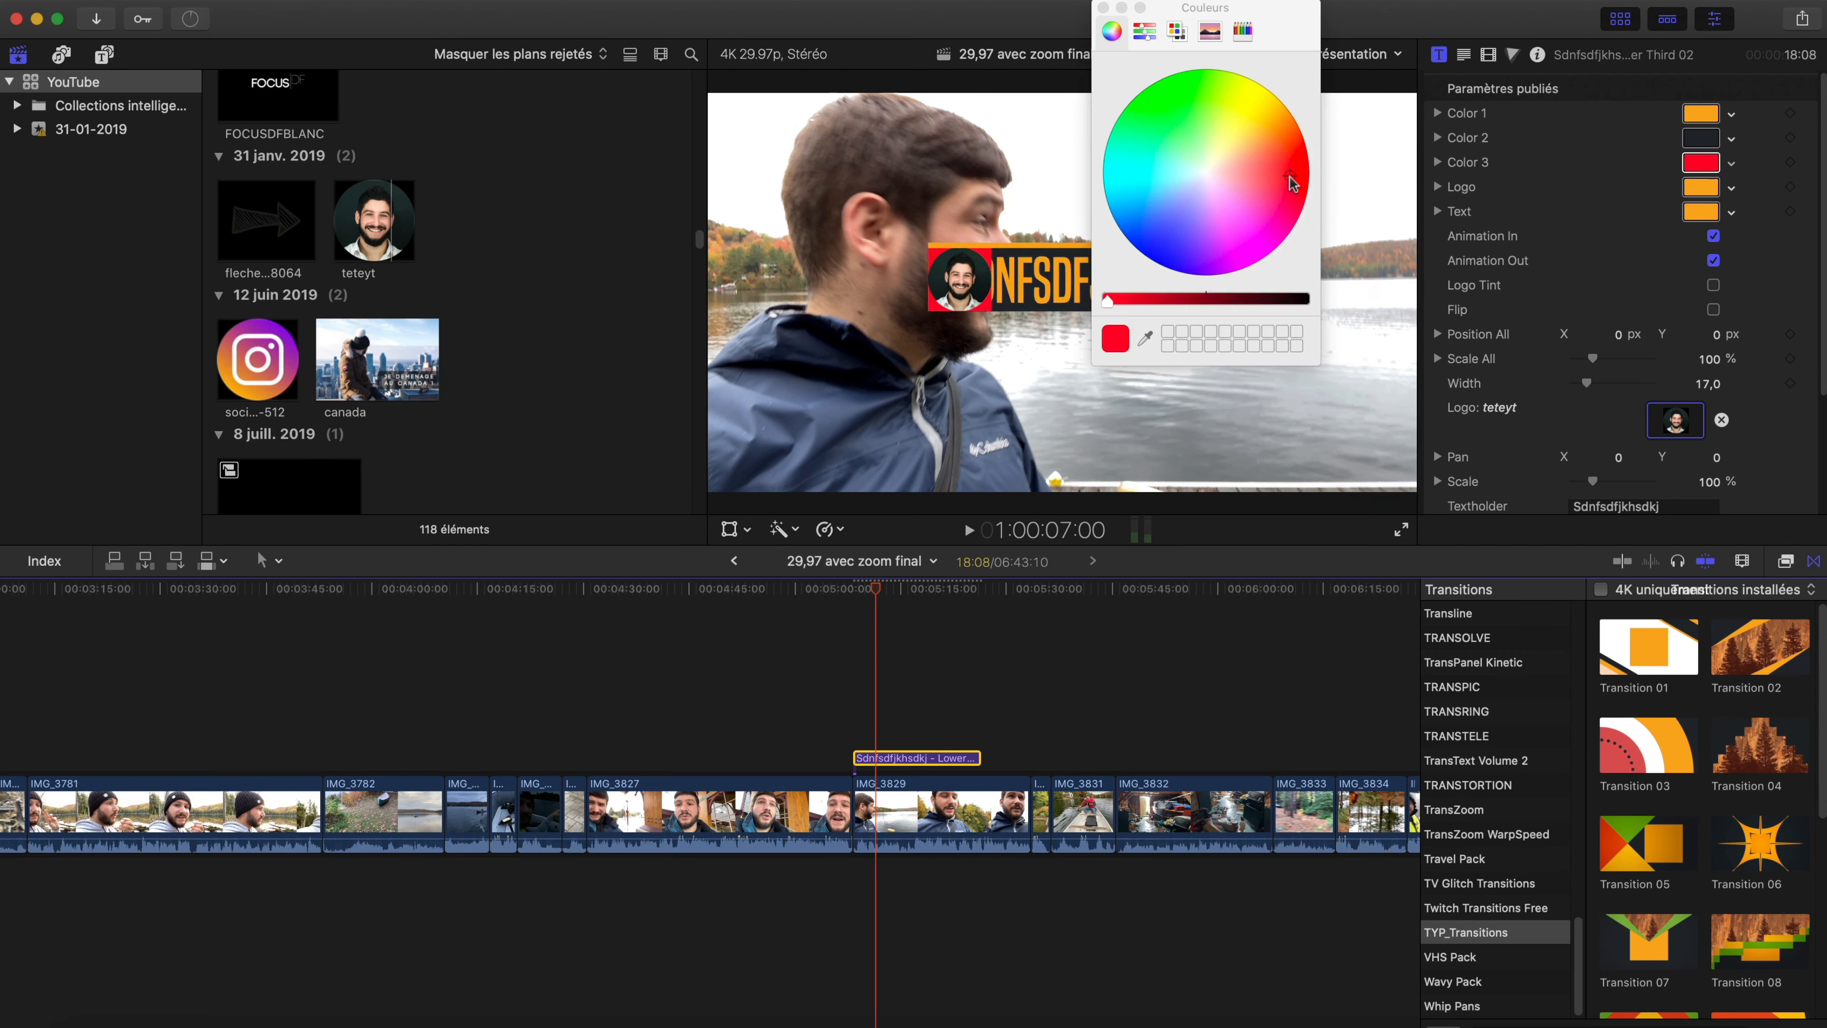
pyautogui.click(1235, 228)
pyautogui.click(1146, 339)
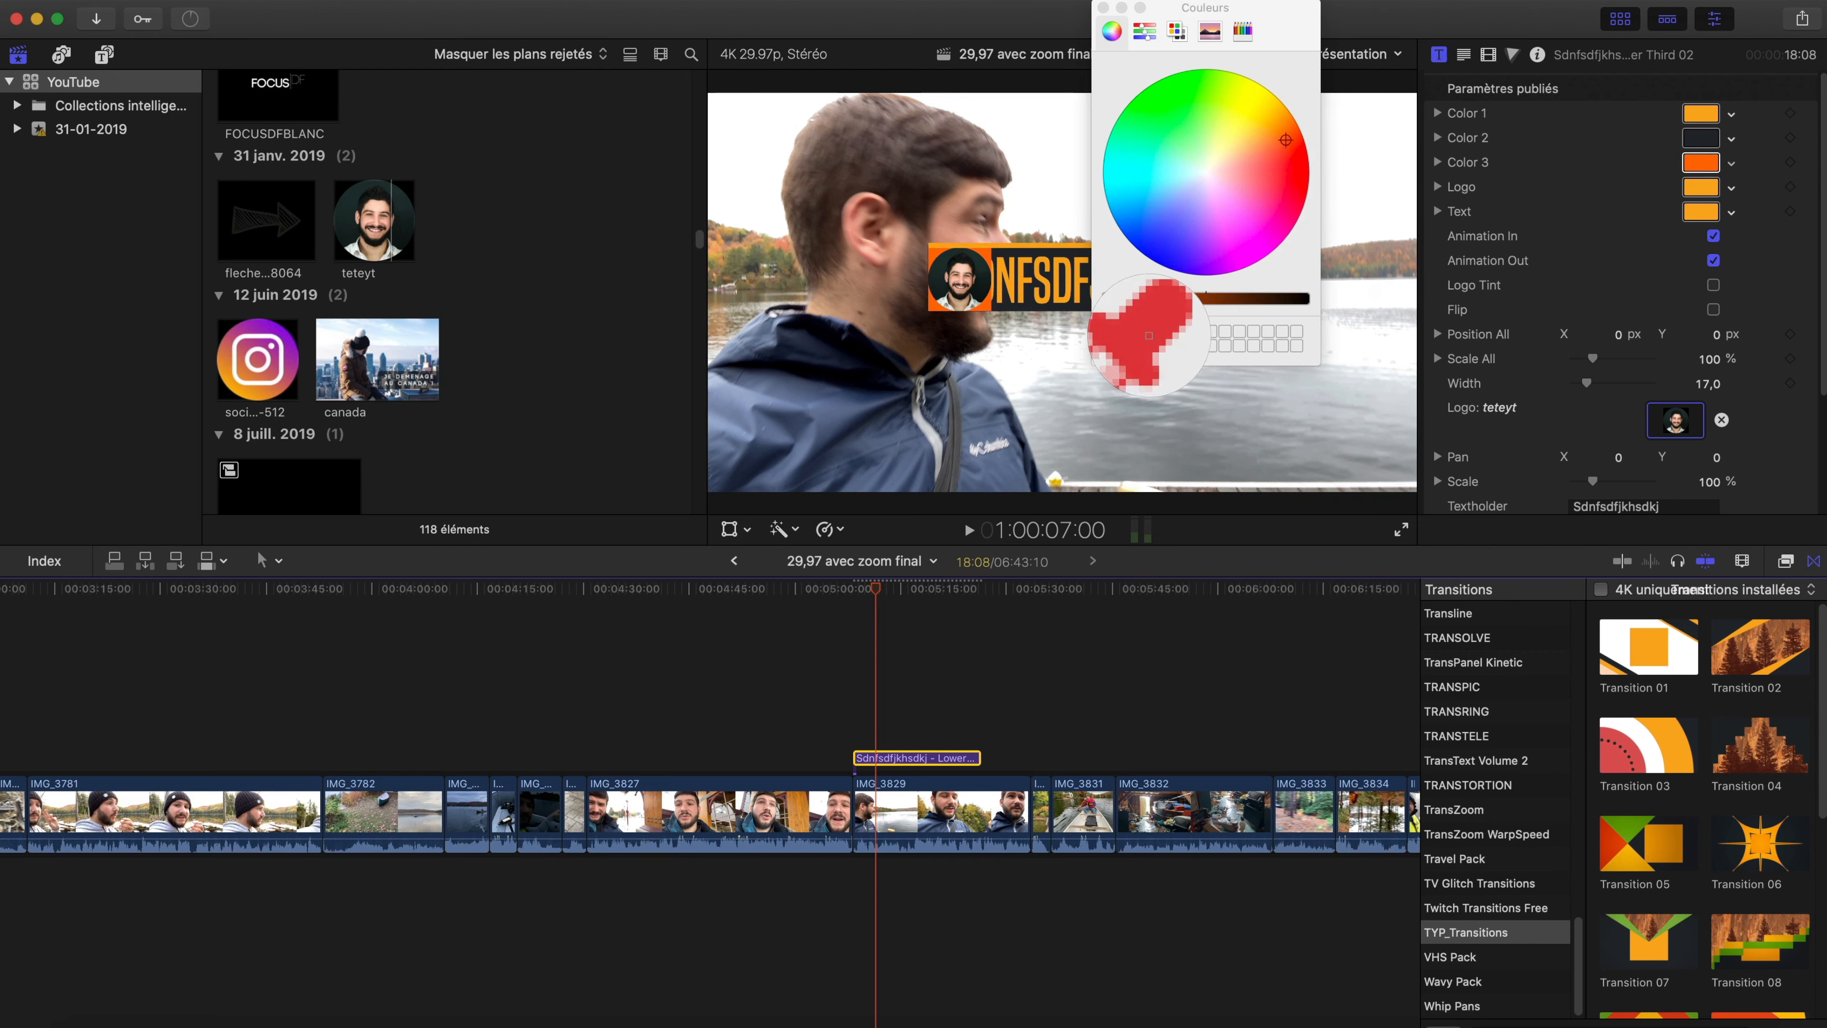
pyautogui.click(1023, 272)
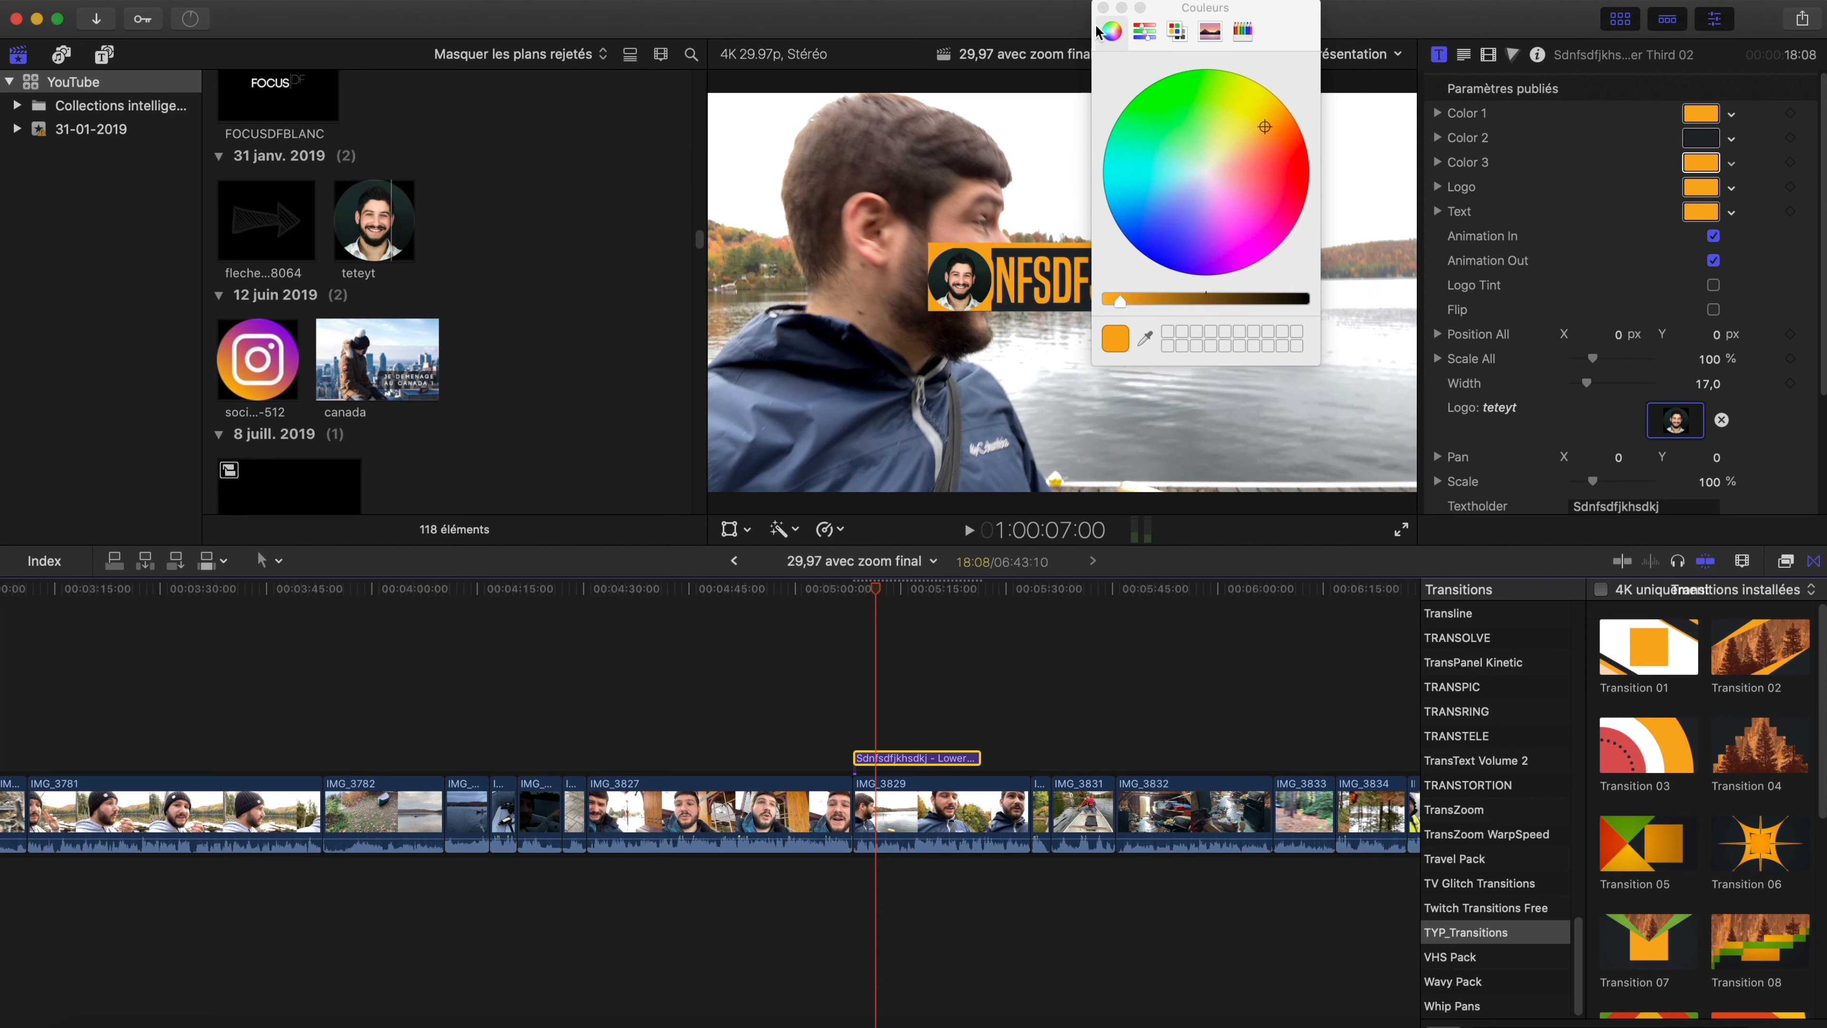
pyautogui.click(1103, 8)
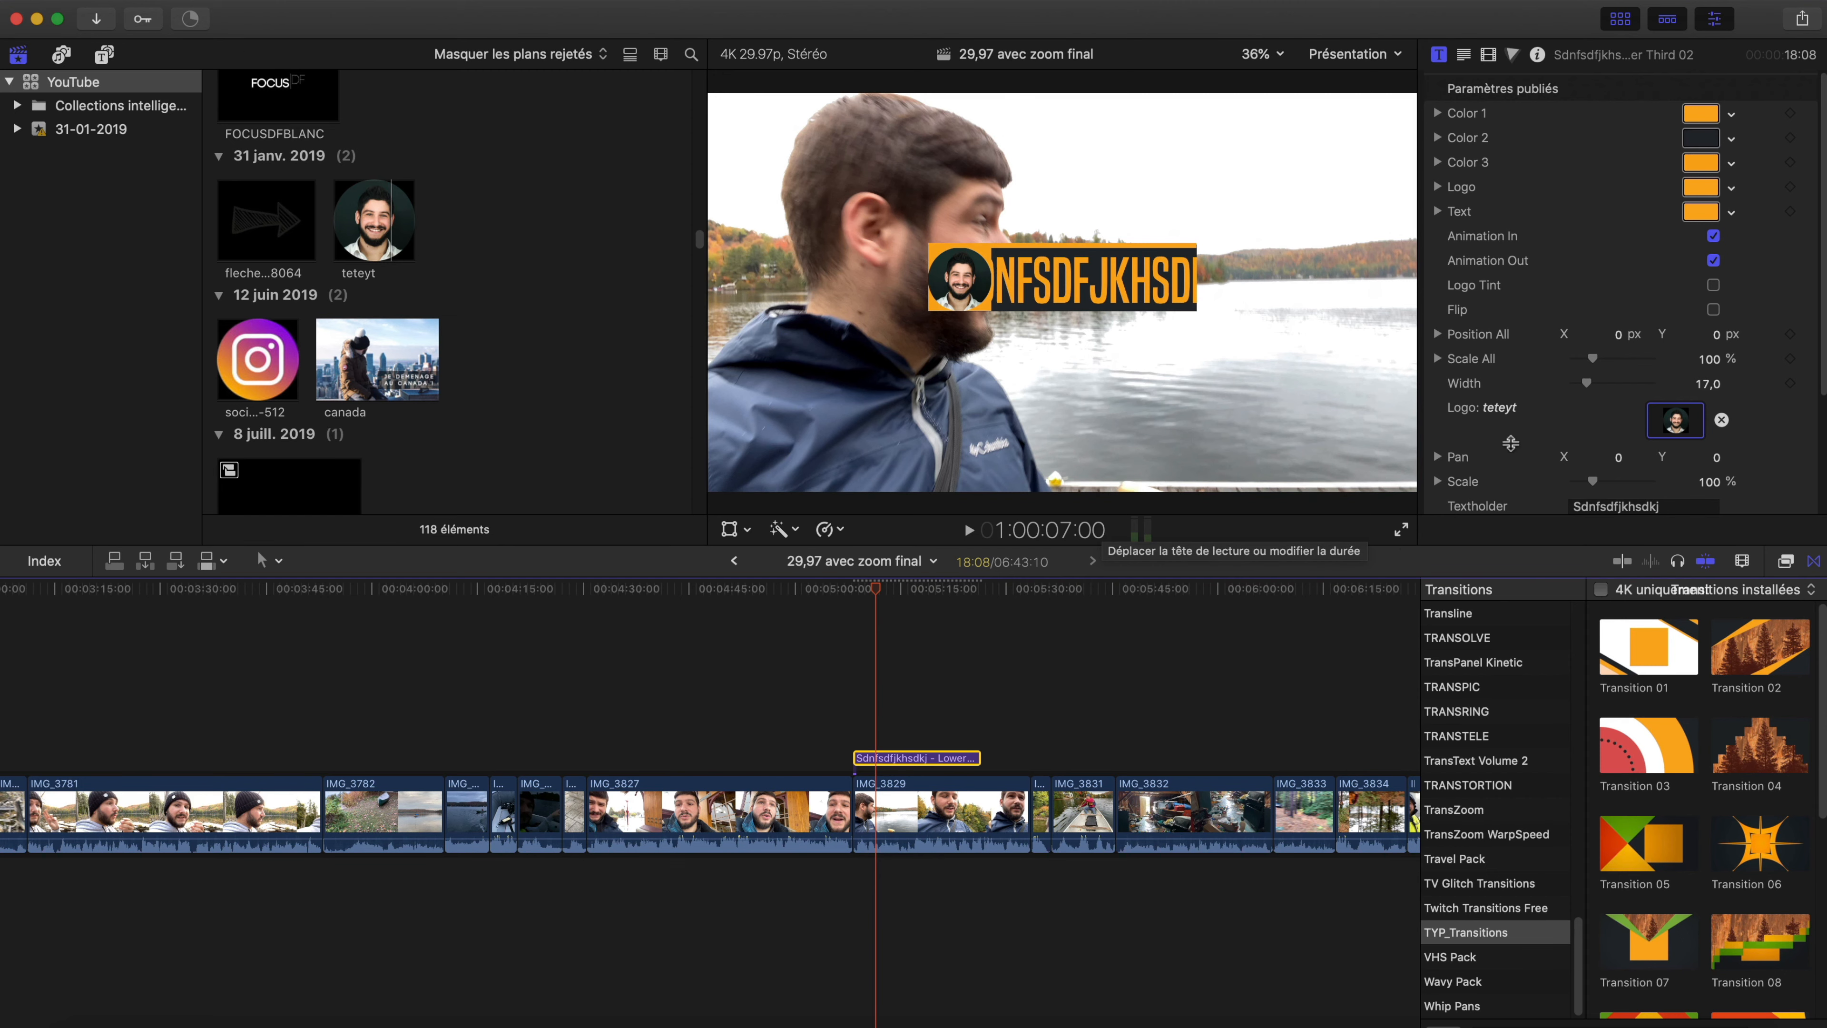
# - Browse the TYP_Lower_Thirds and TYP_End_Screens titles
pyautogui.click(105, 55)
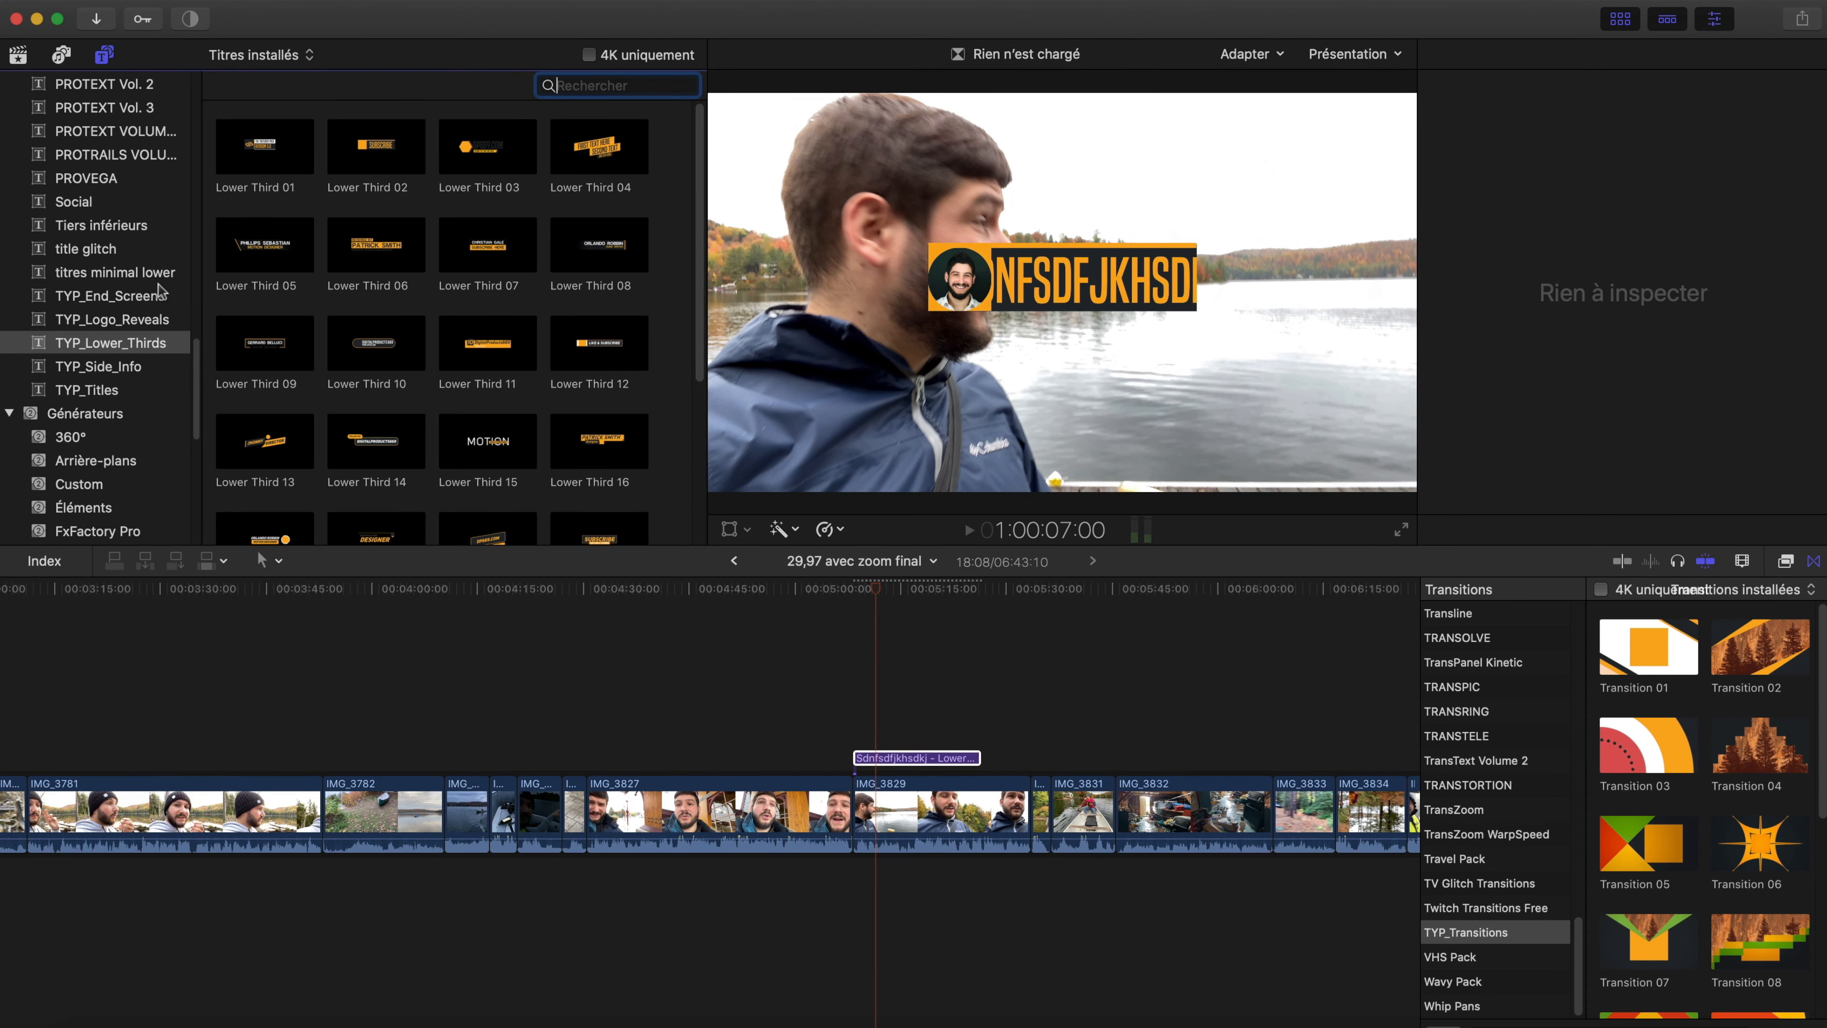
pyautogui.scroll(-2, 261, 450)
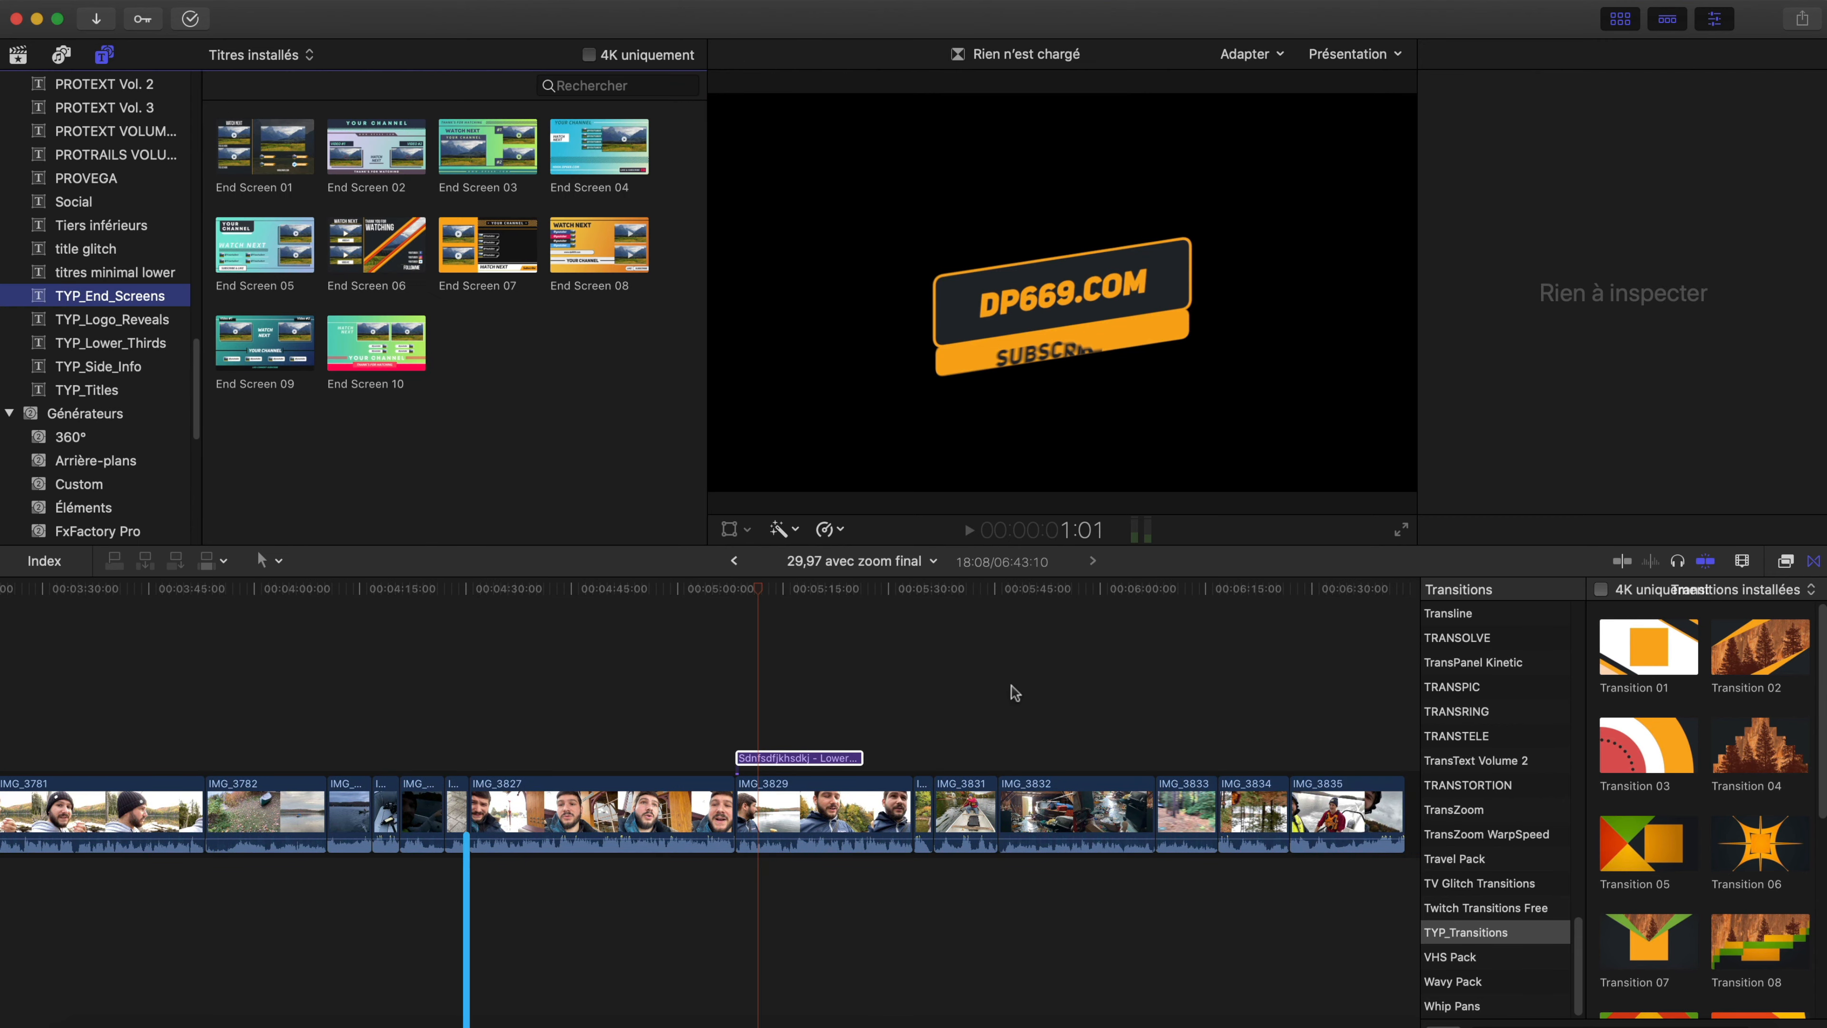
# - Play the timeline up to the IMG_3832 clip and delete a 02:22 piece from the end of the IMG_3831 clip
pyautogui.press('space')
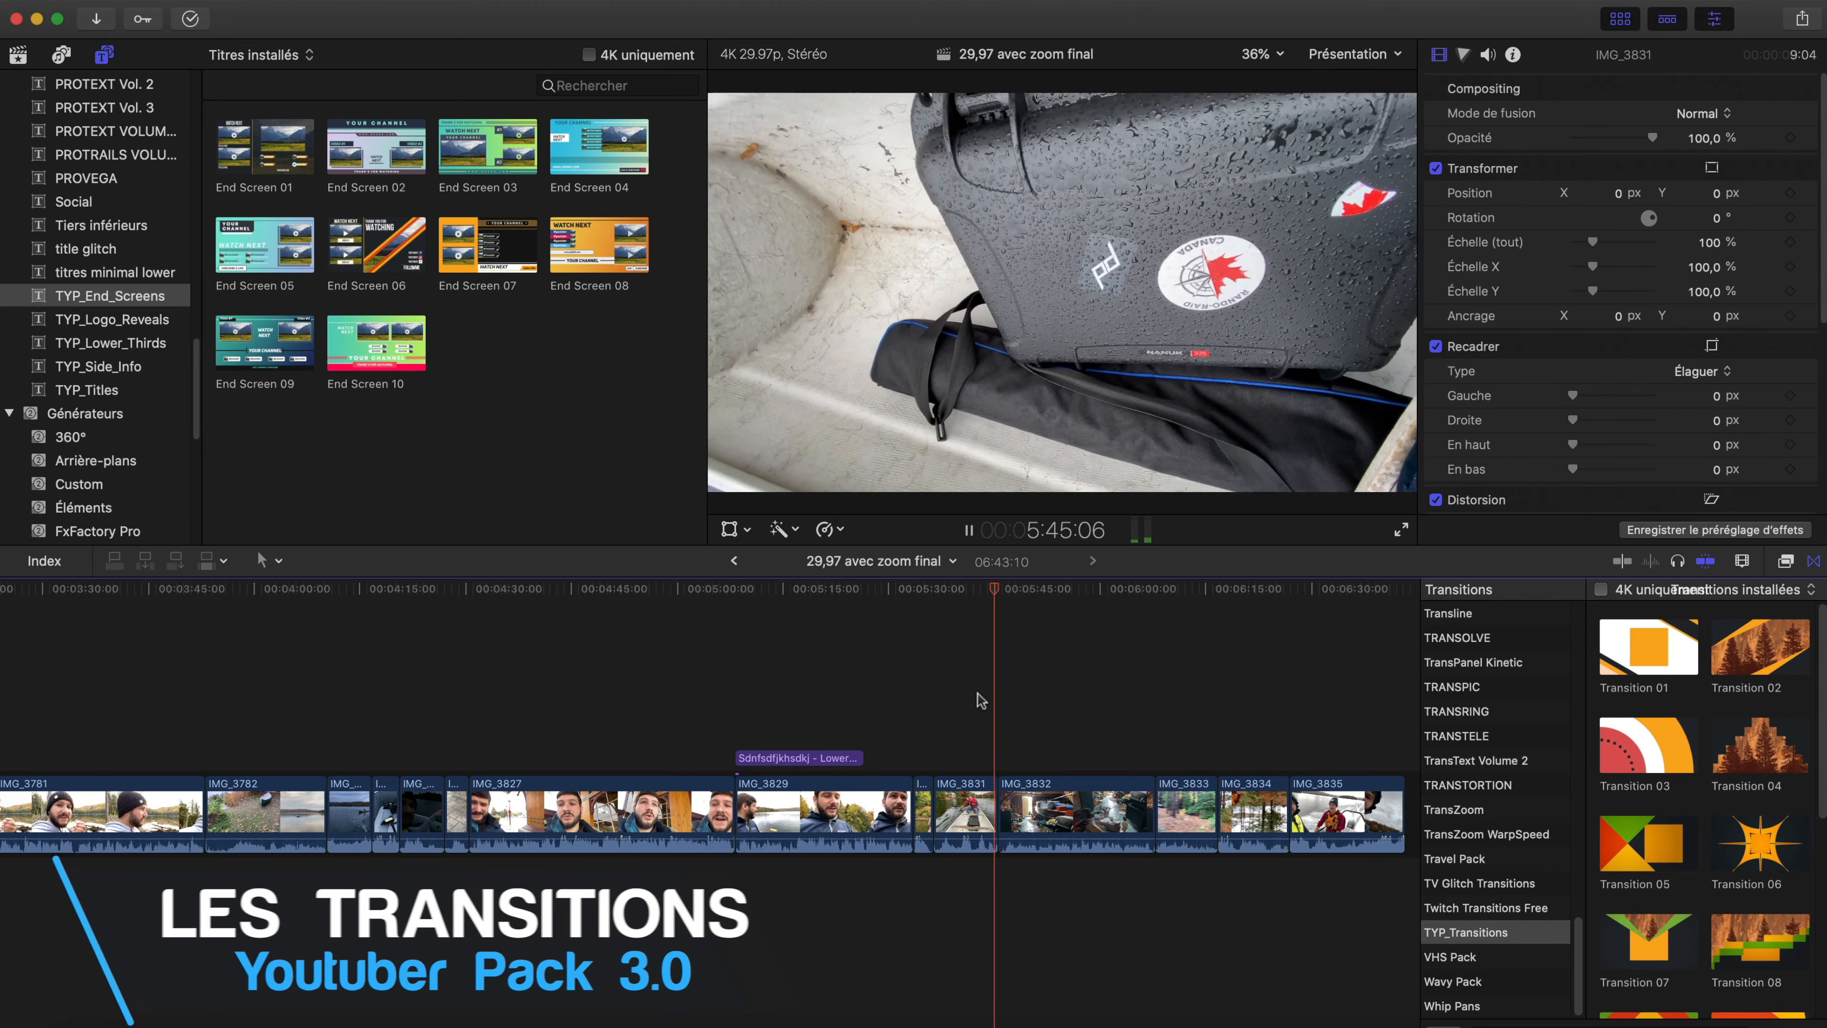
pyautogui.press('space')
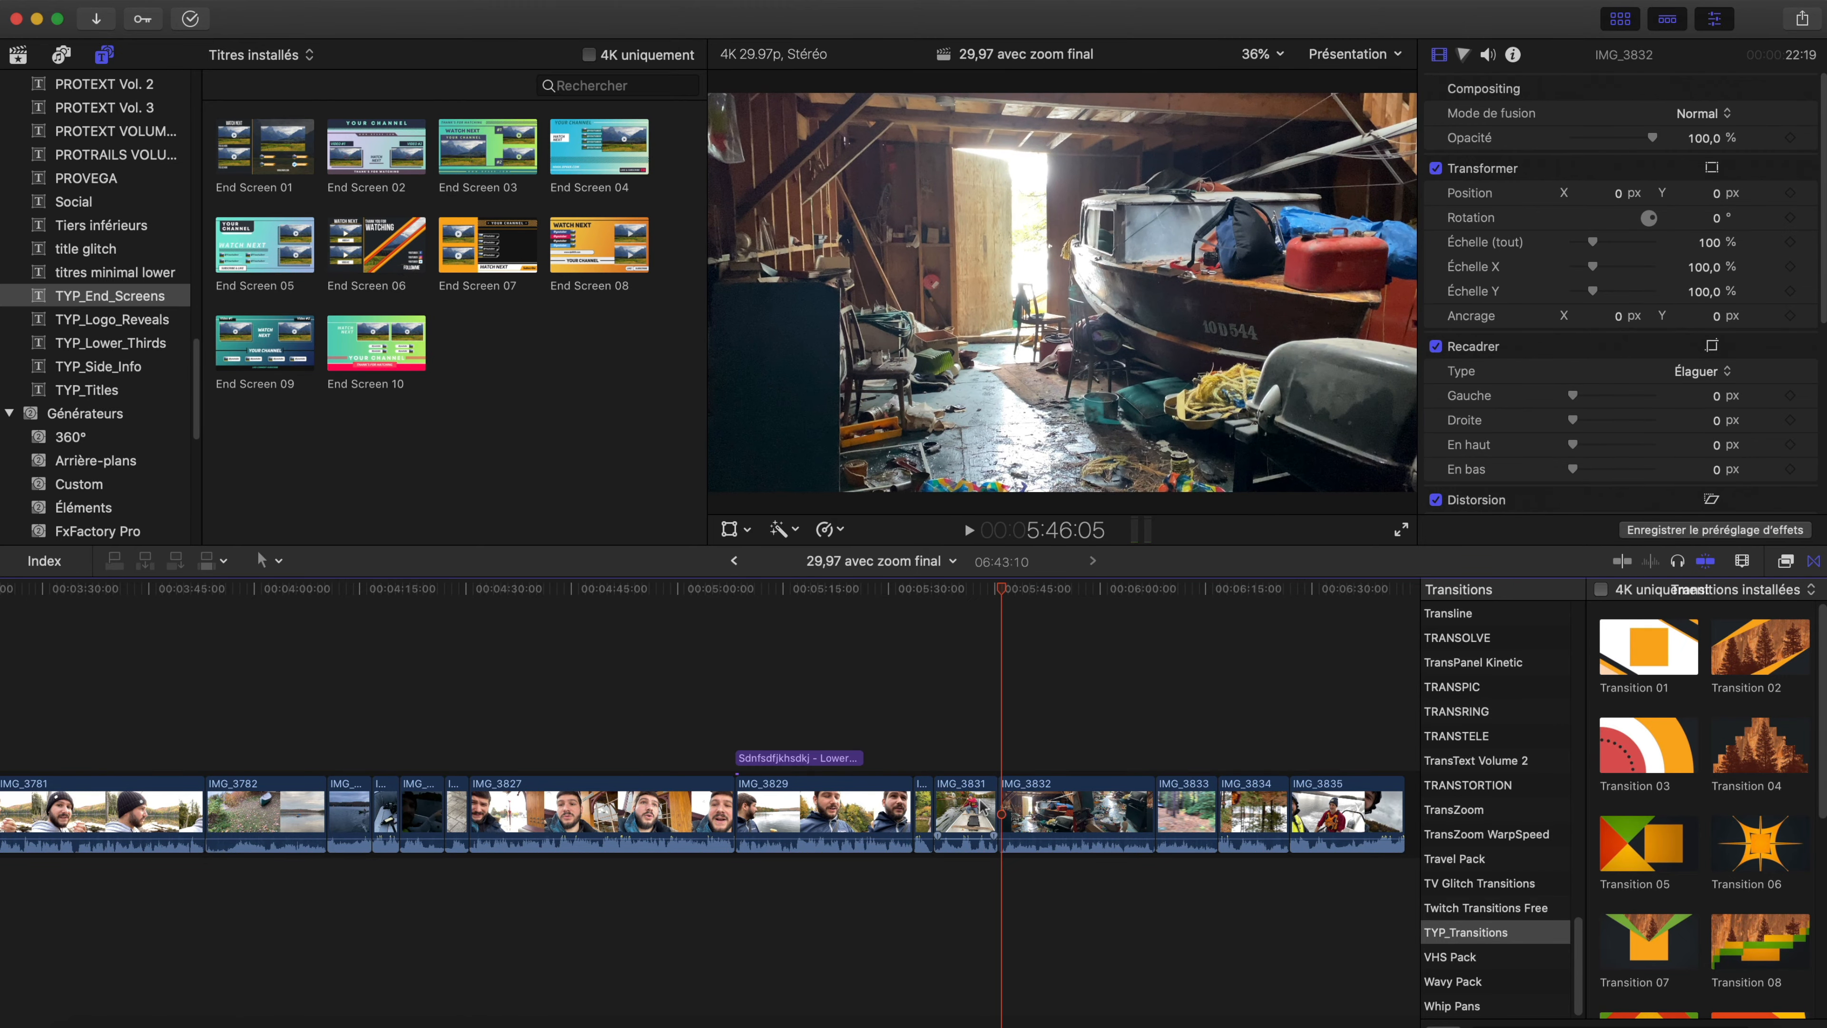
pyautogui.click(988, 806)
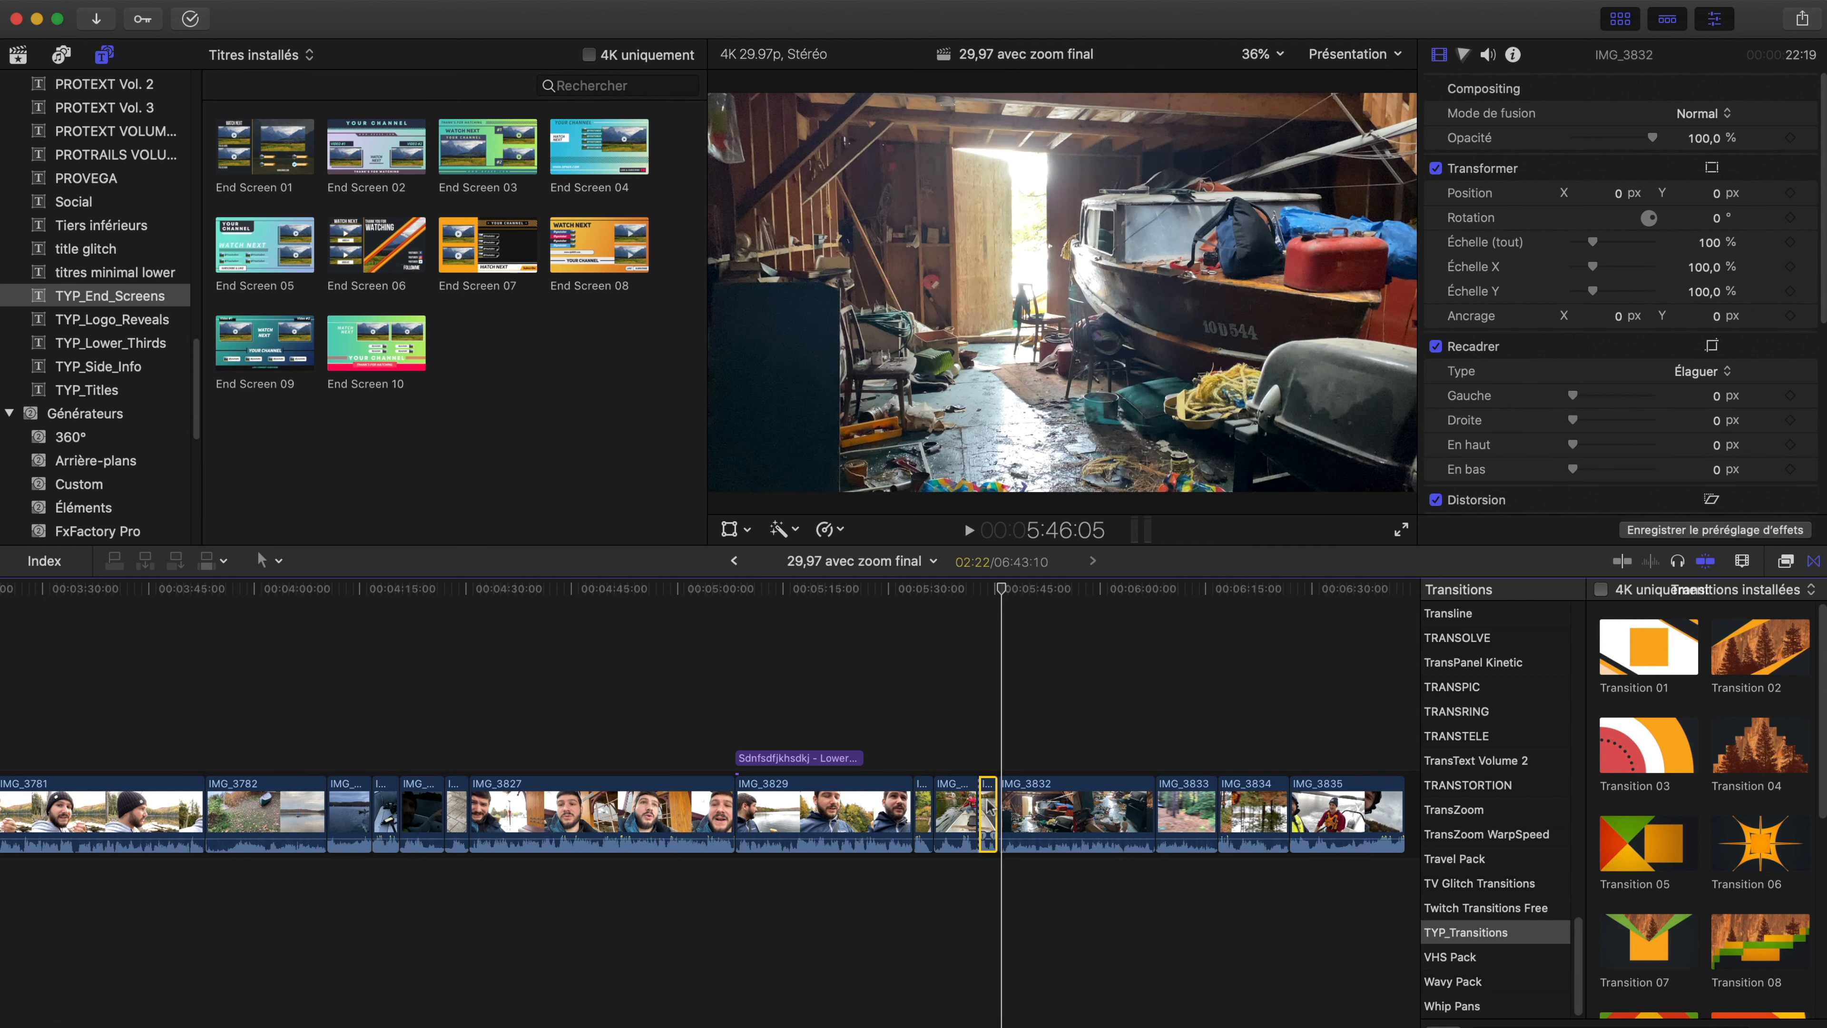
pyautogui.press('BackSpace')
# - Add Transition 01 from TYP_Transitions between the IMG_3831 and IMG_3832 clips and play through it
pyautogui.moveTo(1648, 645); pyautogui.dragTo(987, 824)
pyautogui.press('Return')
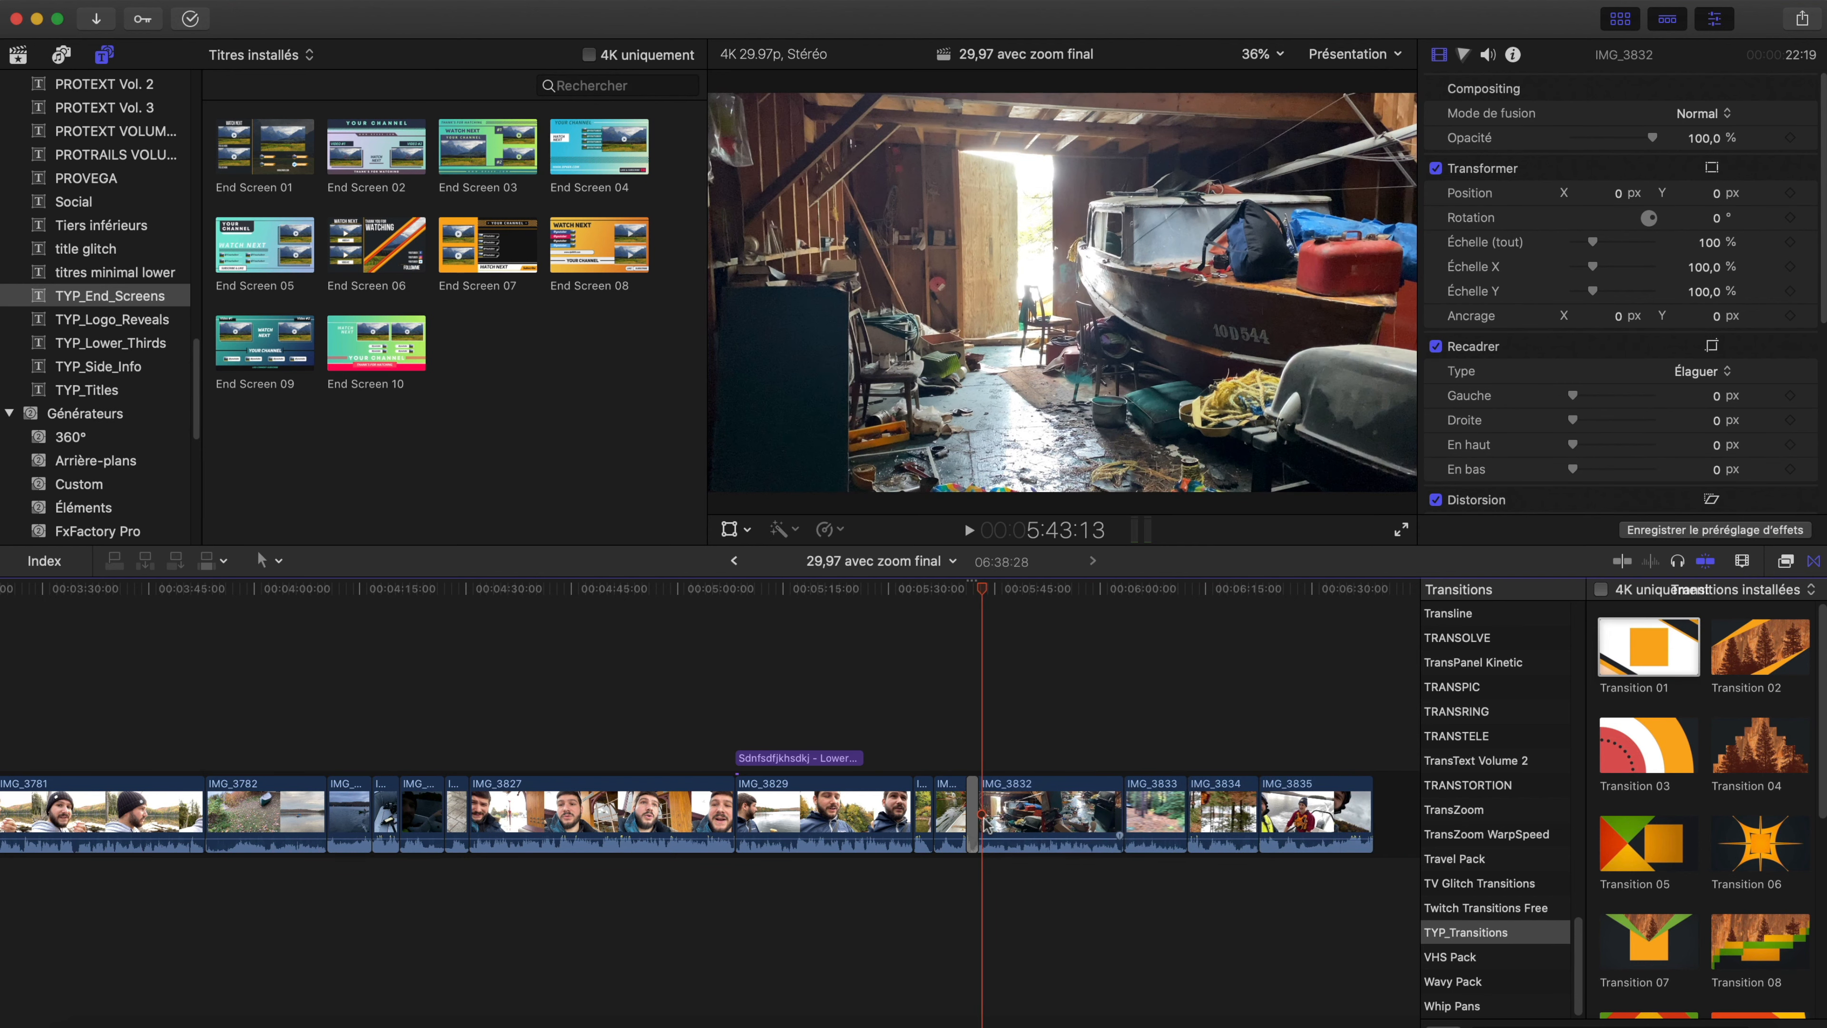
pyautogui.click(968, 748)
pyautogui.press('super+equal')
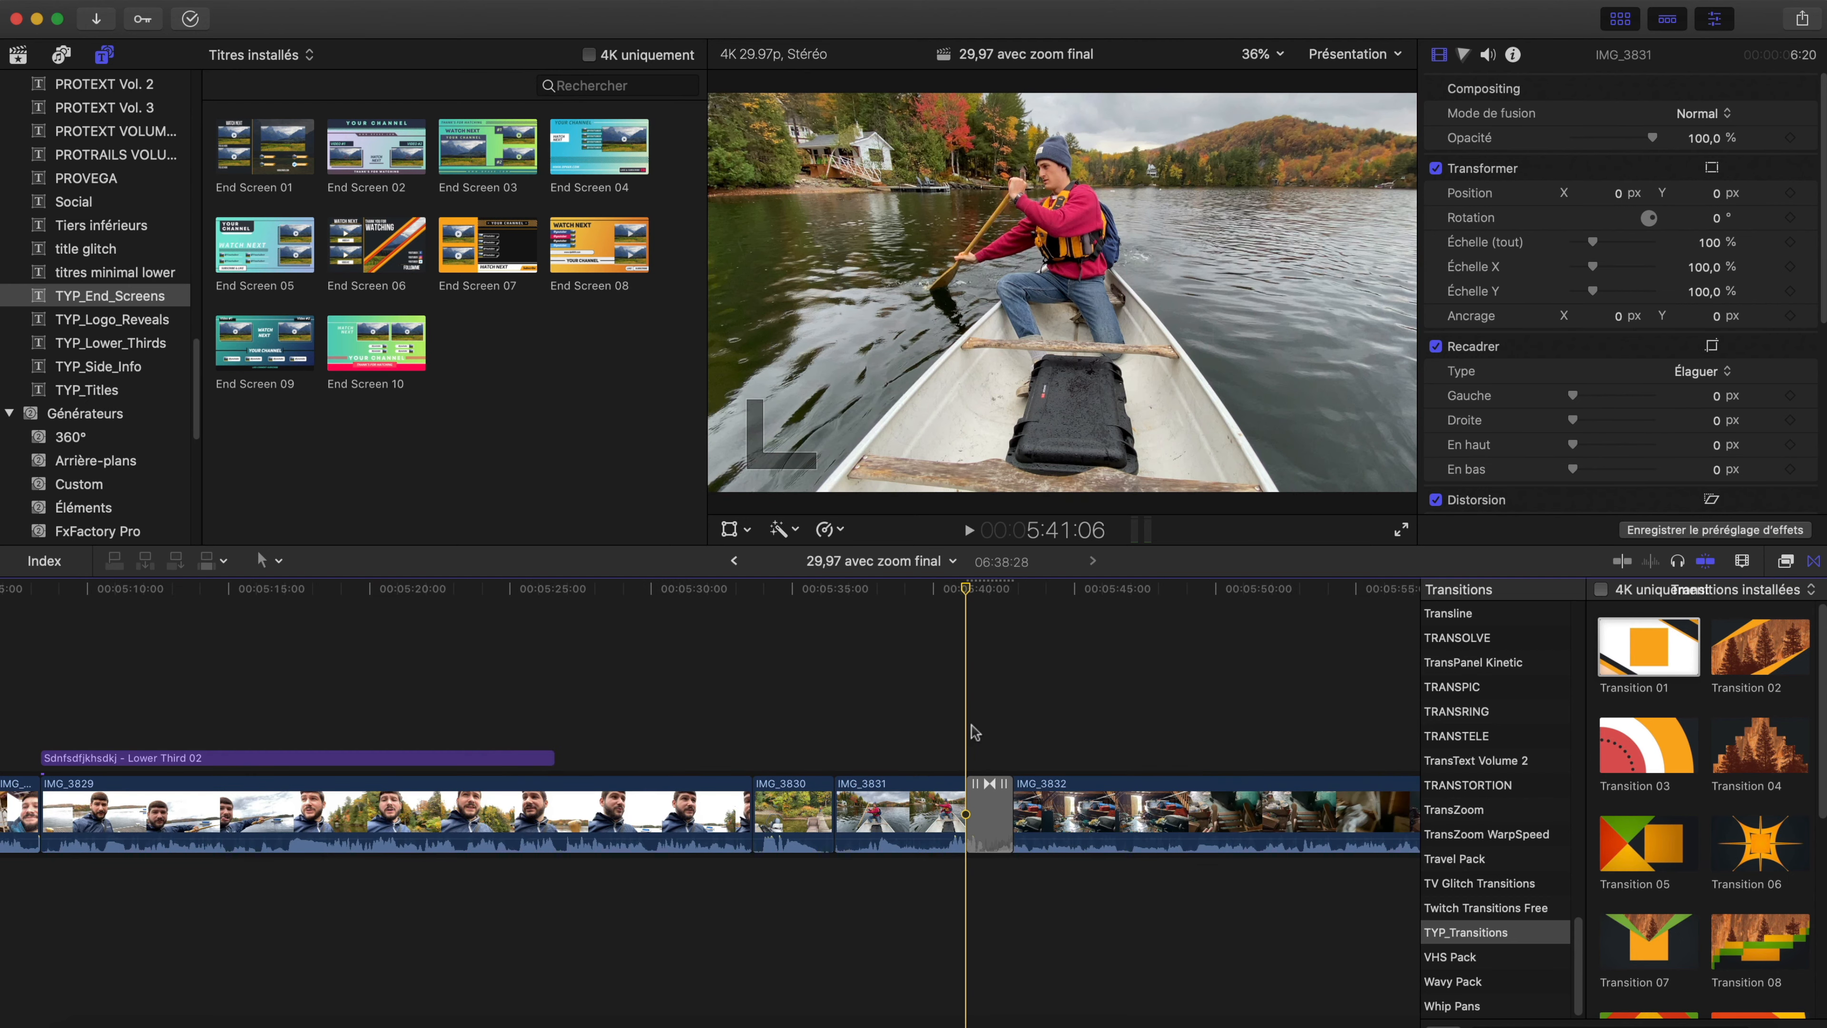
pyautogui.press('space')
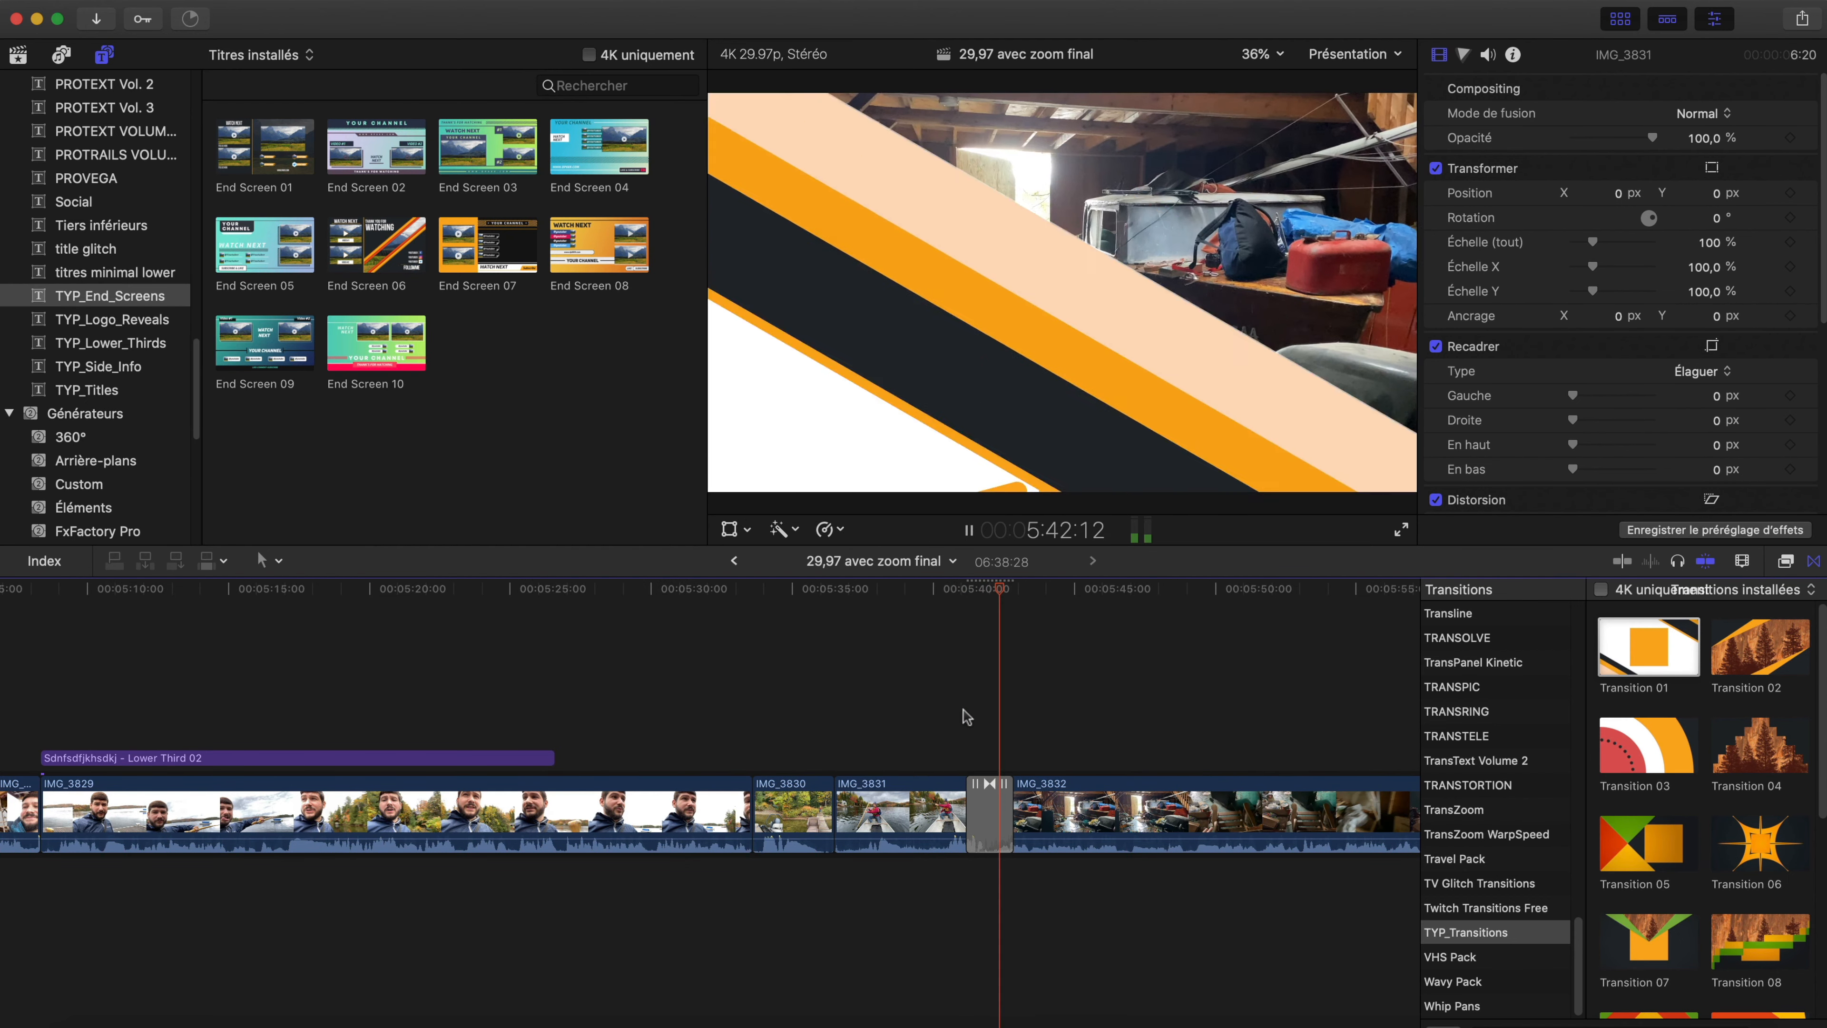
# - Use the FOCUSDFBLANC image as the logo of Transition 01
pyautogui.click(987, 702)
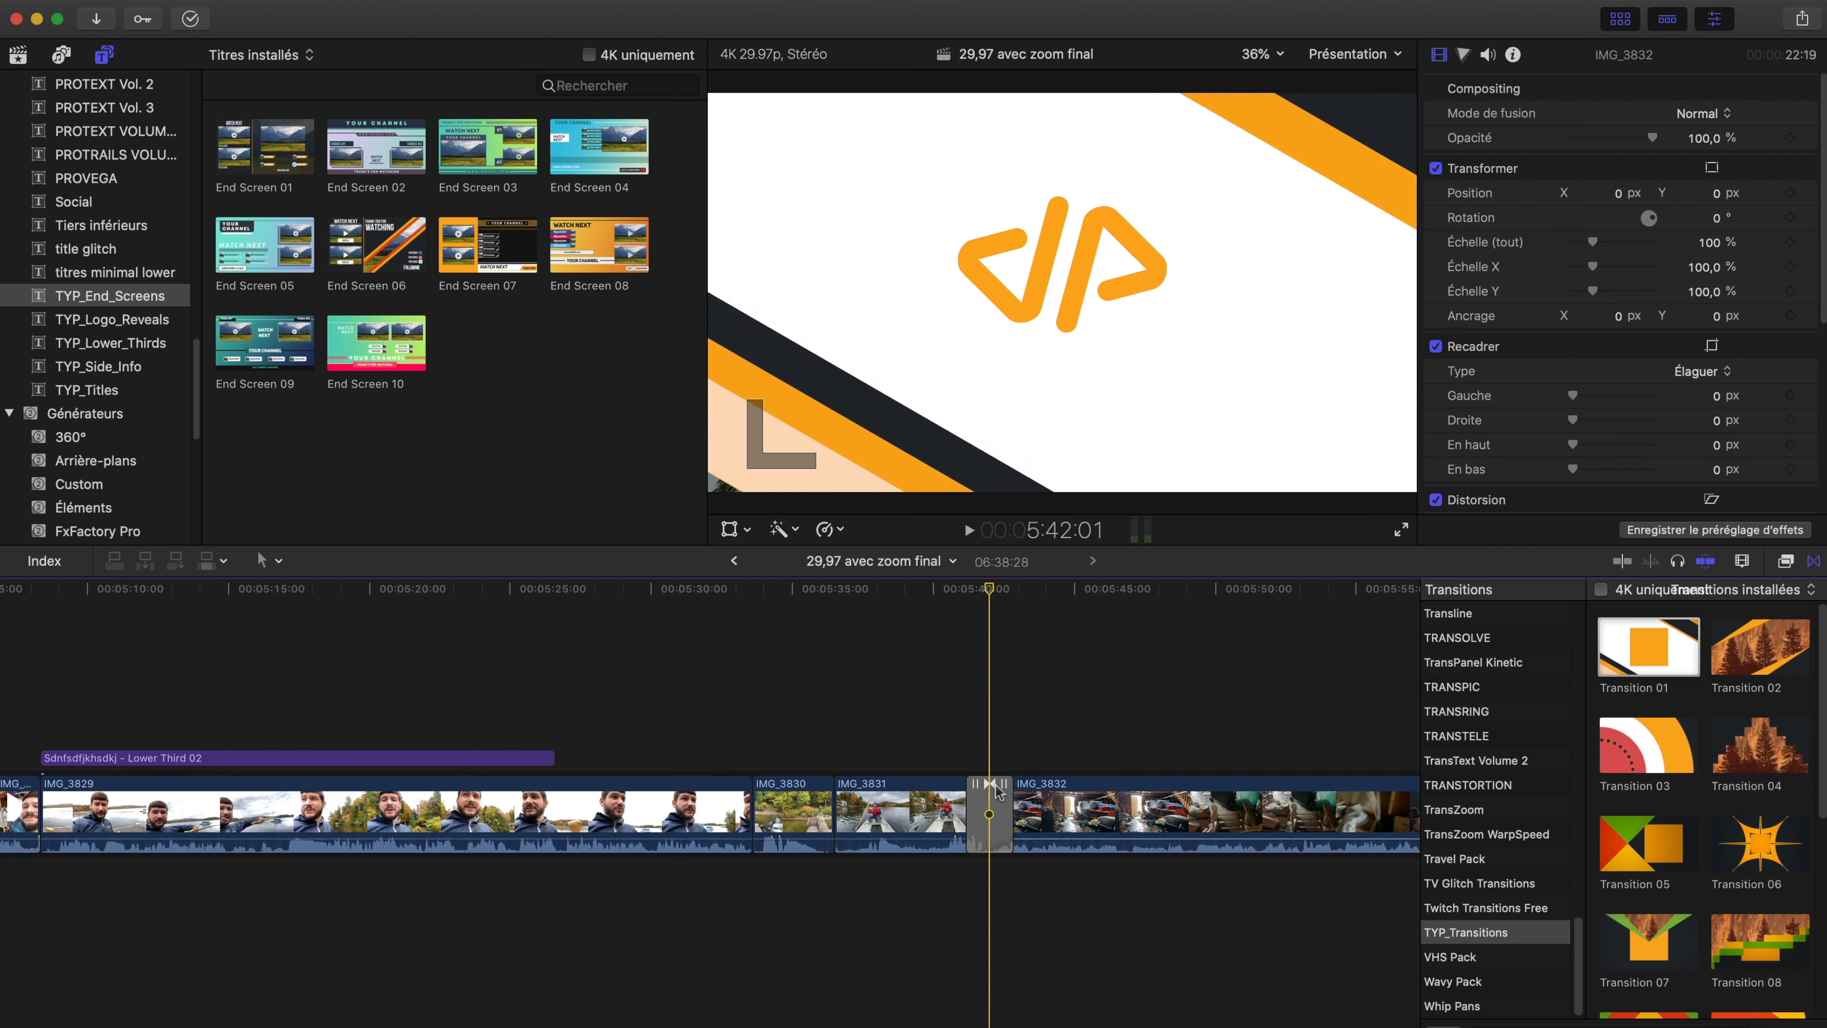
pyautogui.click(990, 810)
pyautogui.click(1670, 325)
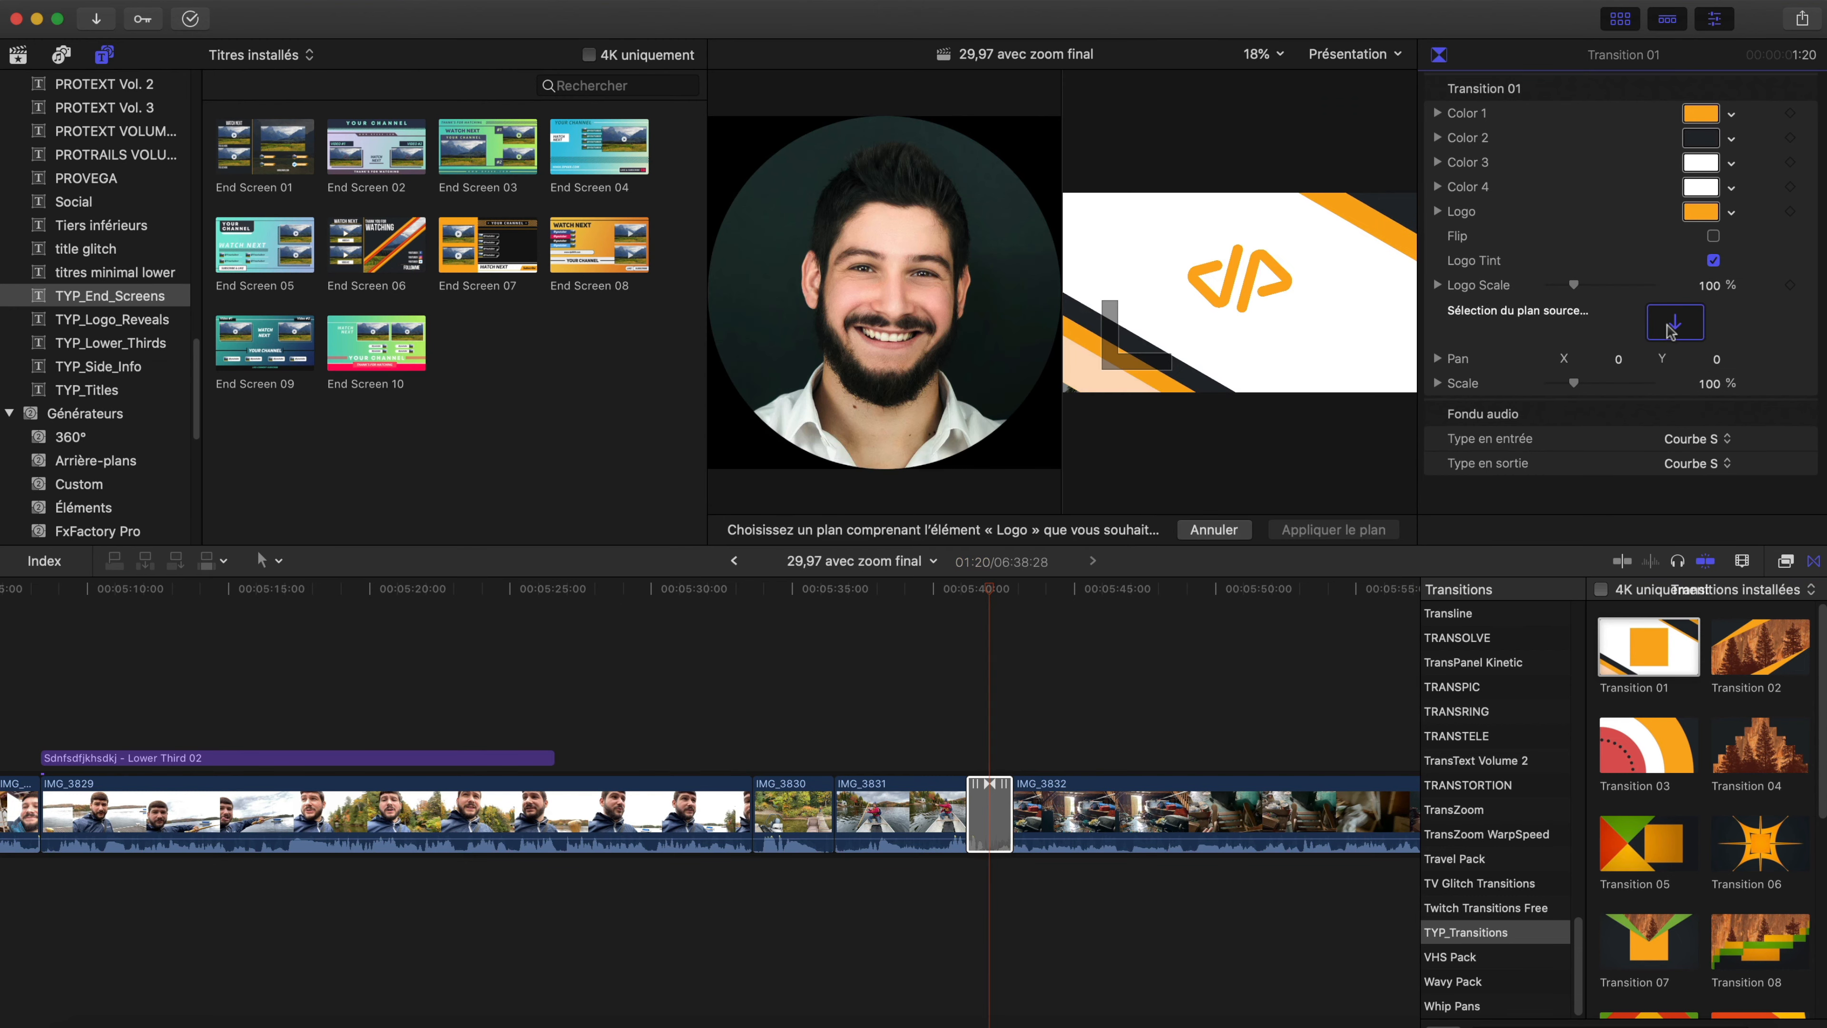
pyautogui.click(20, 53)
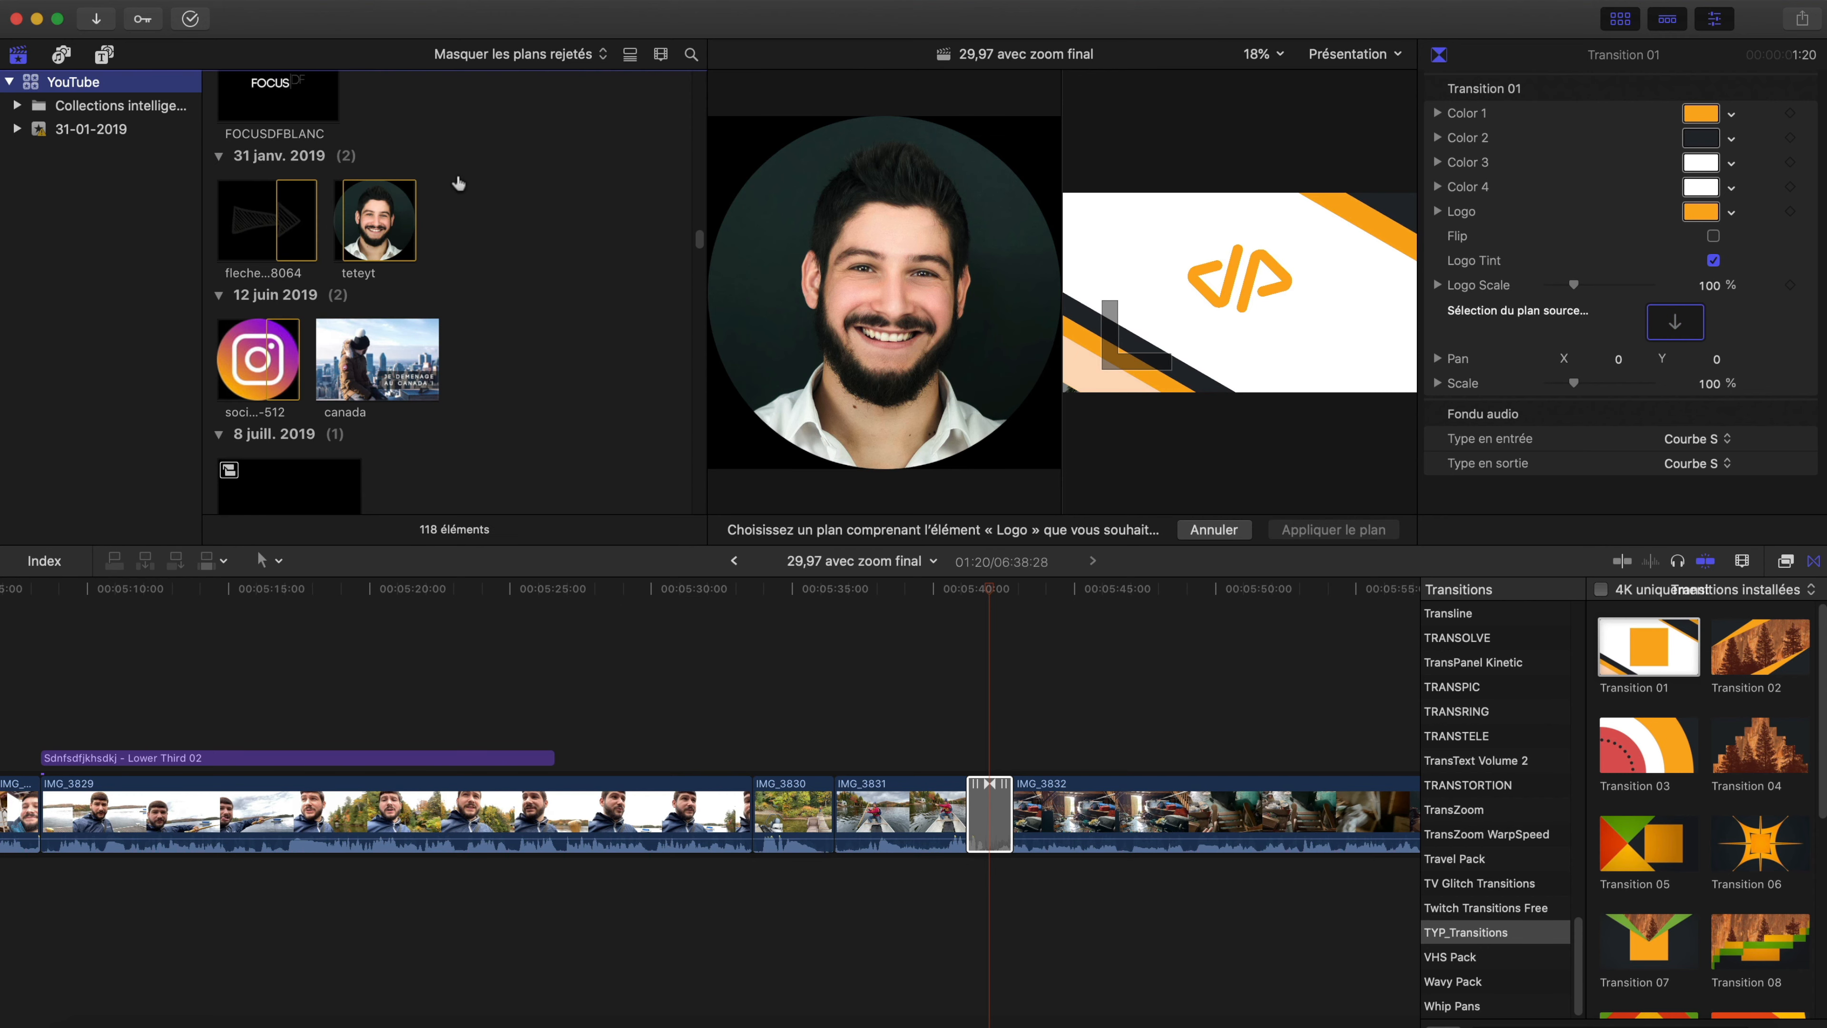
pyautogui.click(306, 137)
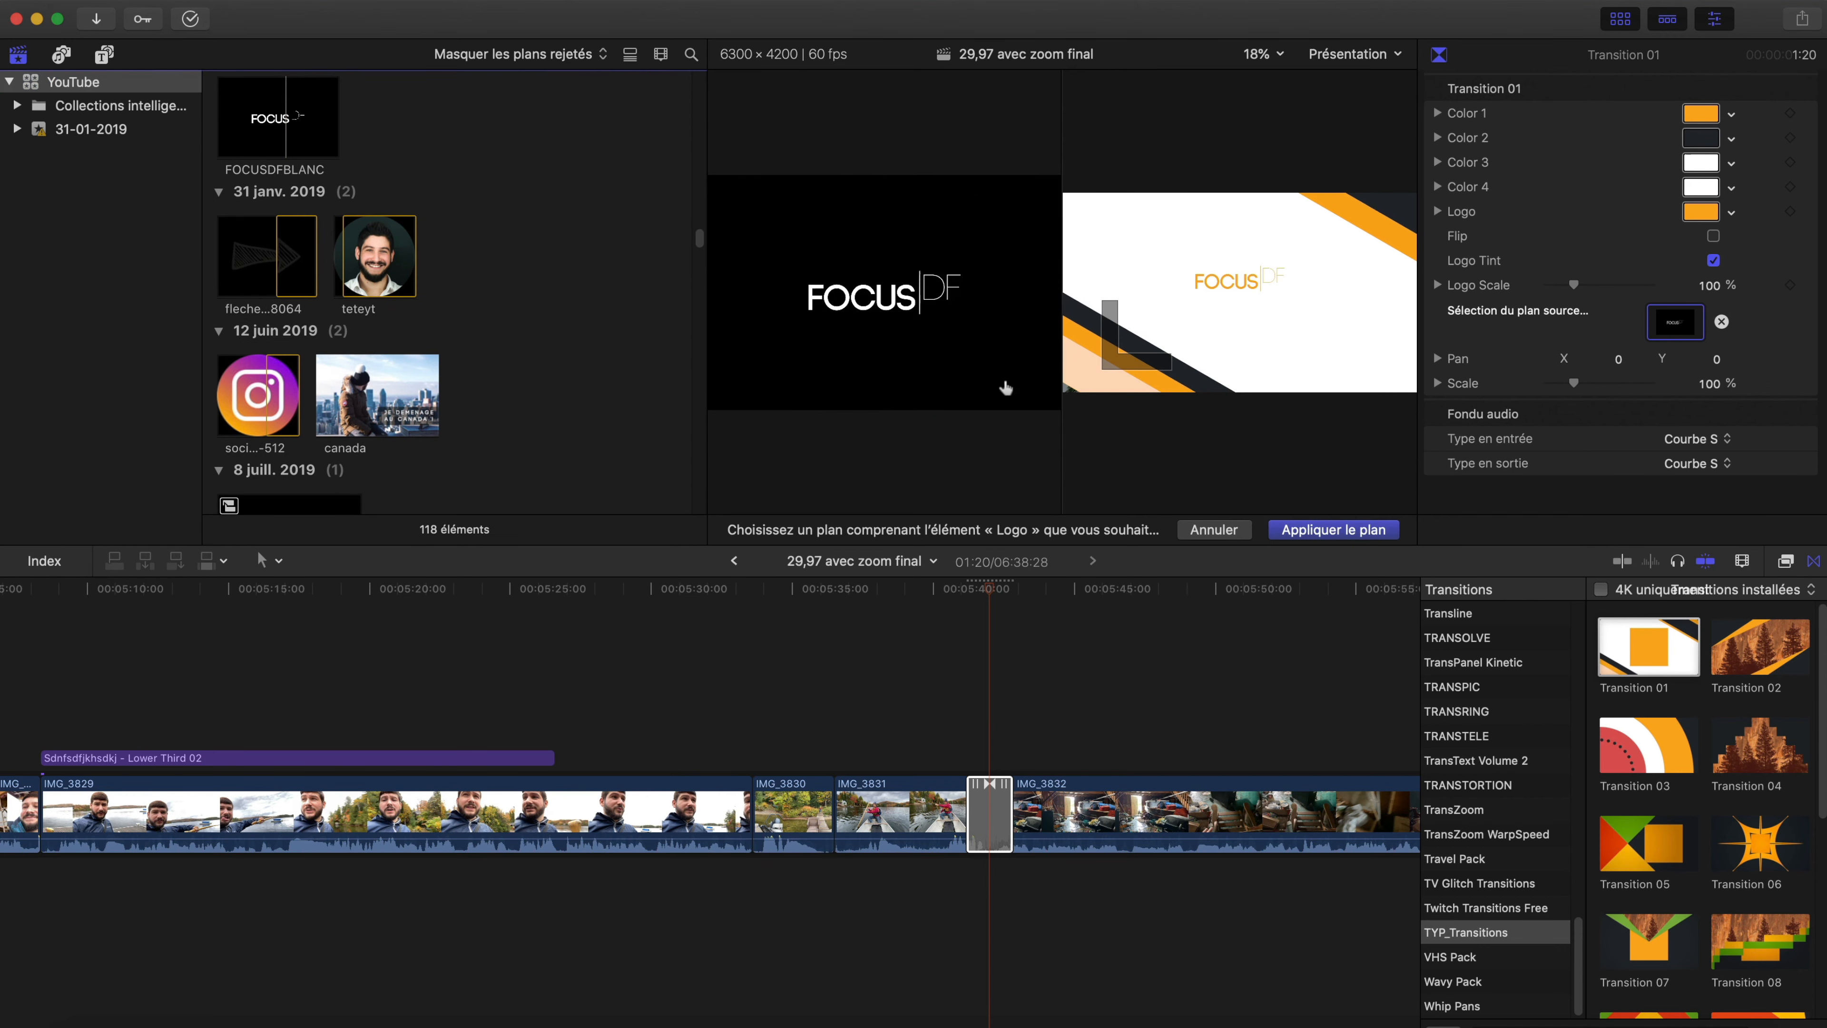
pyautogui.click(1342, 531)
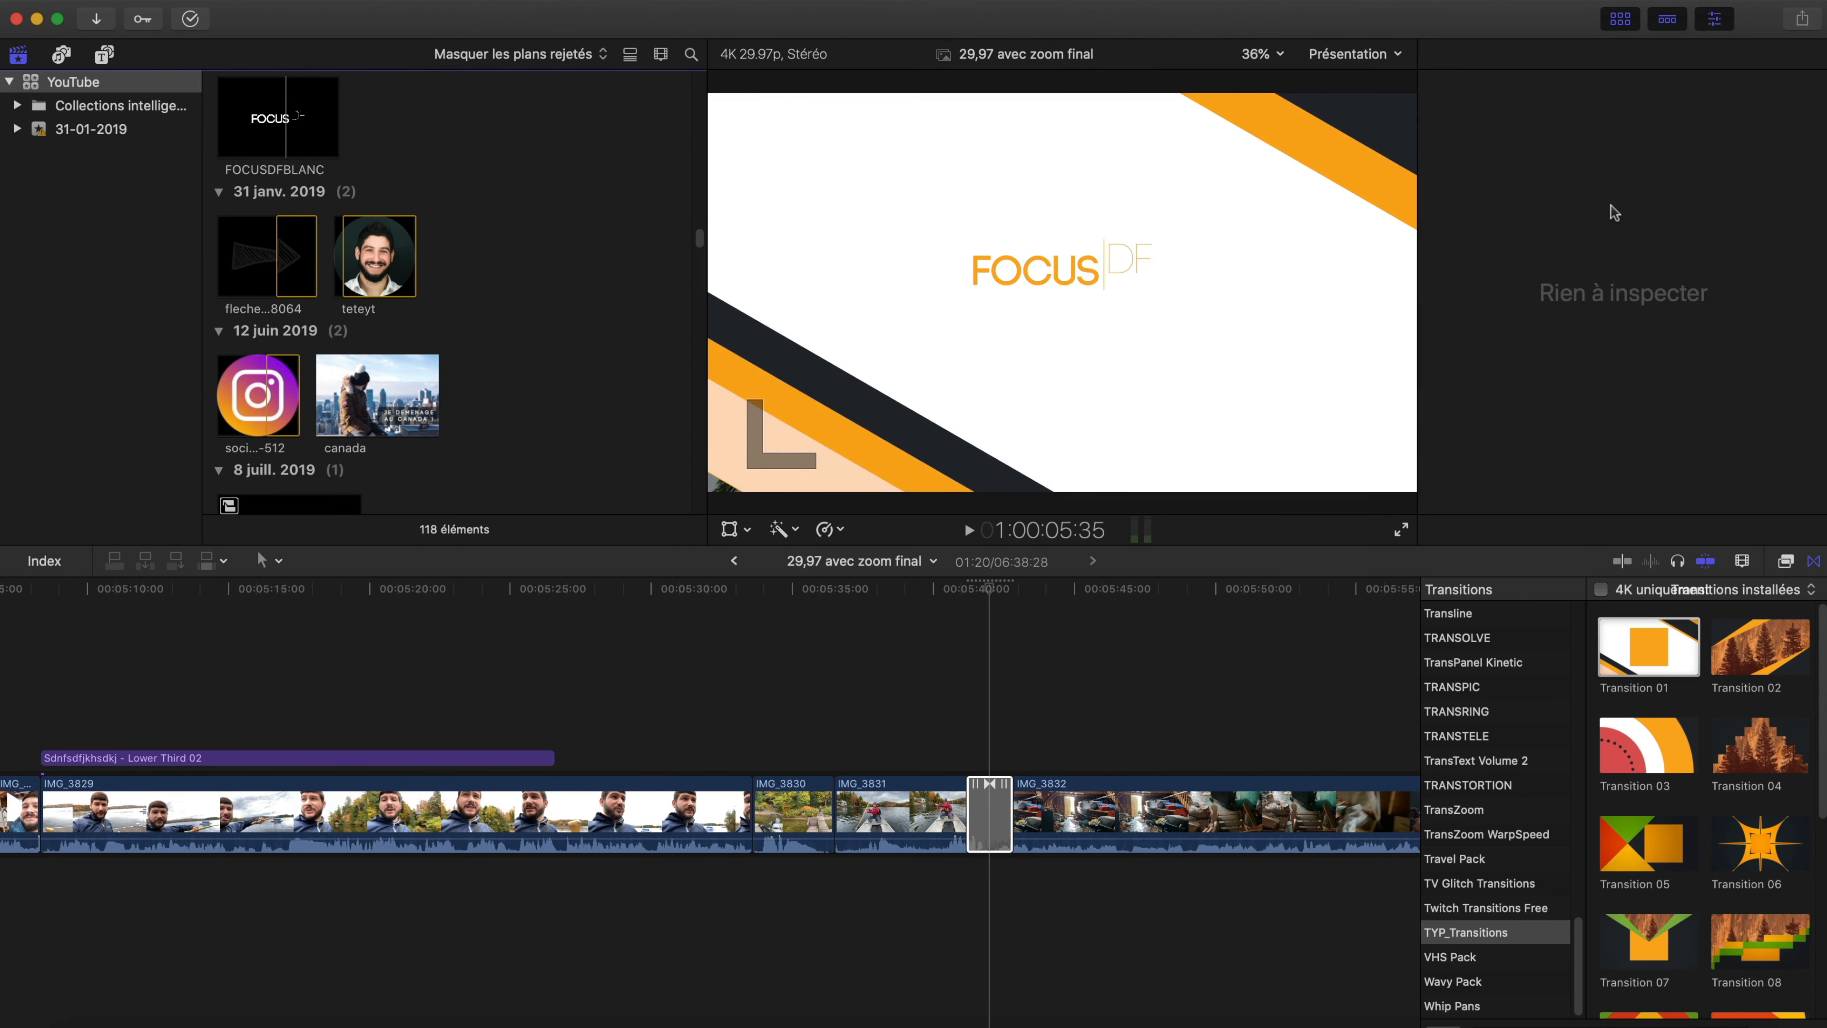
# - Try to shorten Transition 01 to 00:11 and preview the playback around it
pyautogui.click(1006, 806)
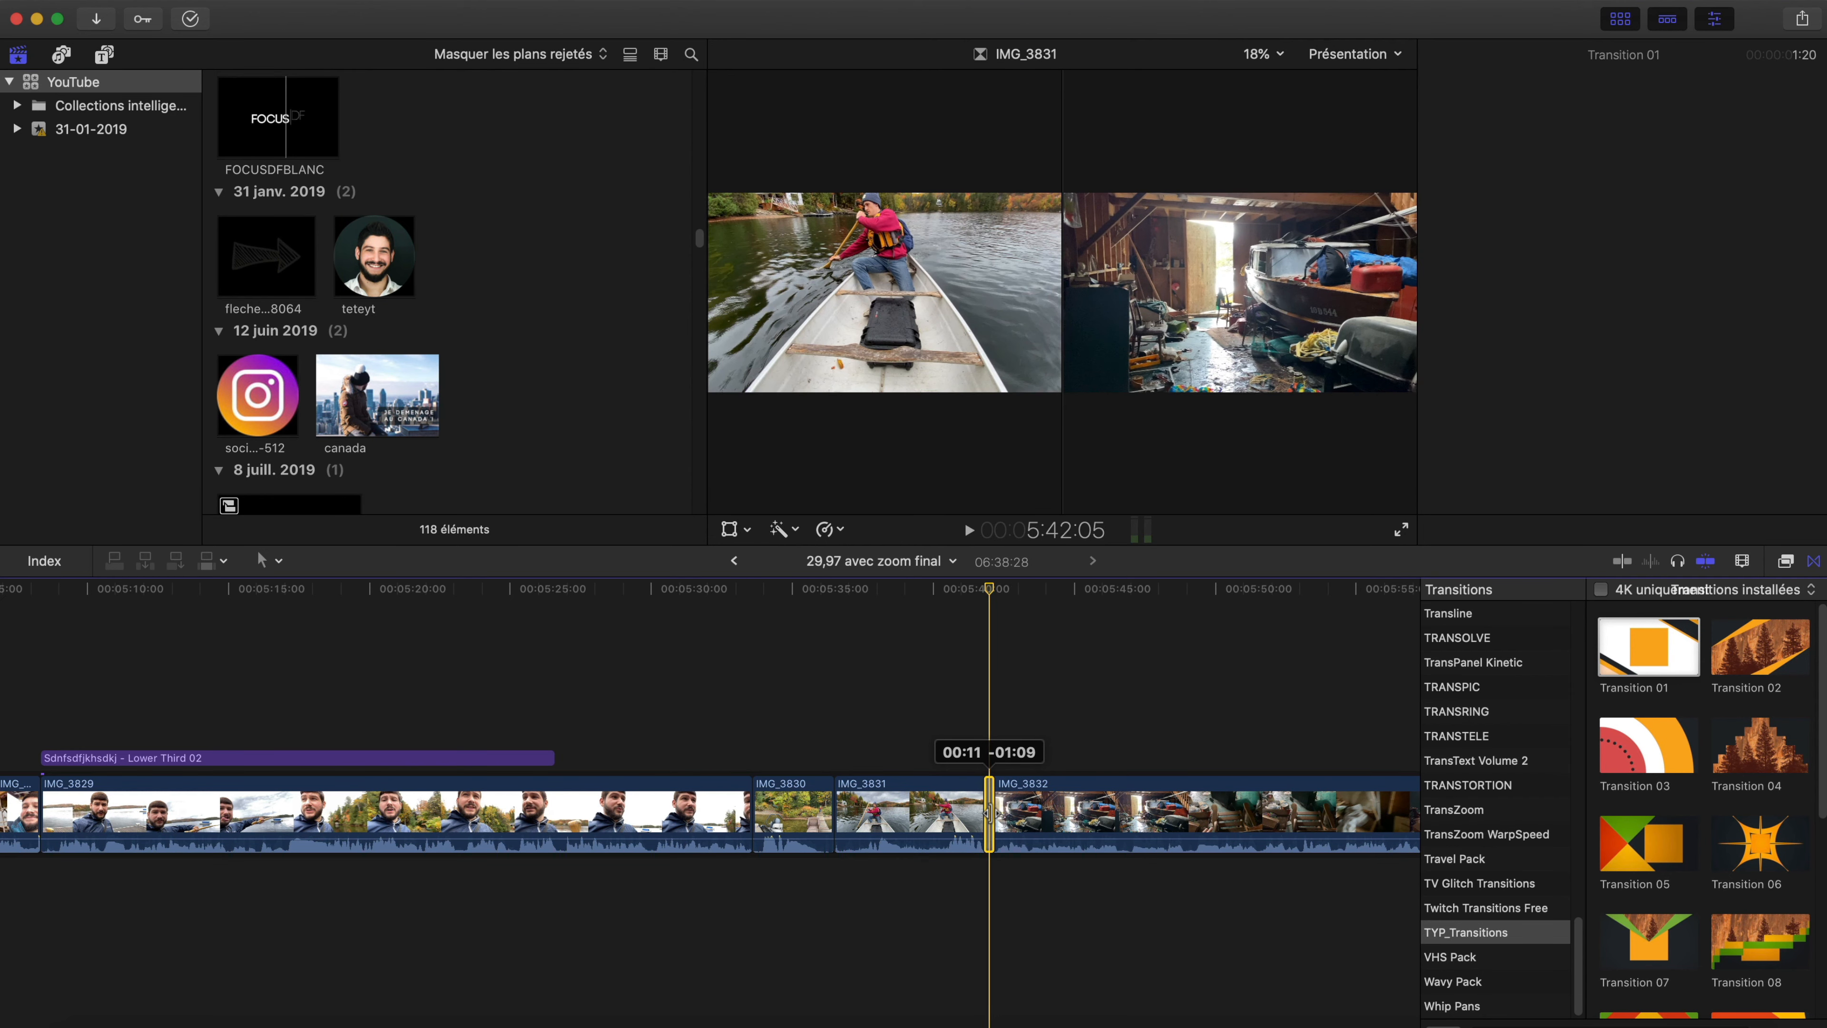
pyautogui.click(959, 707)
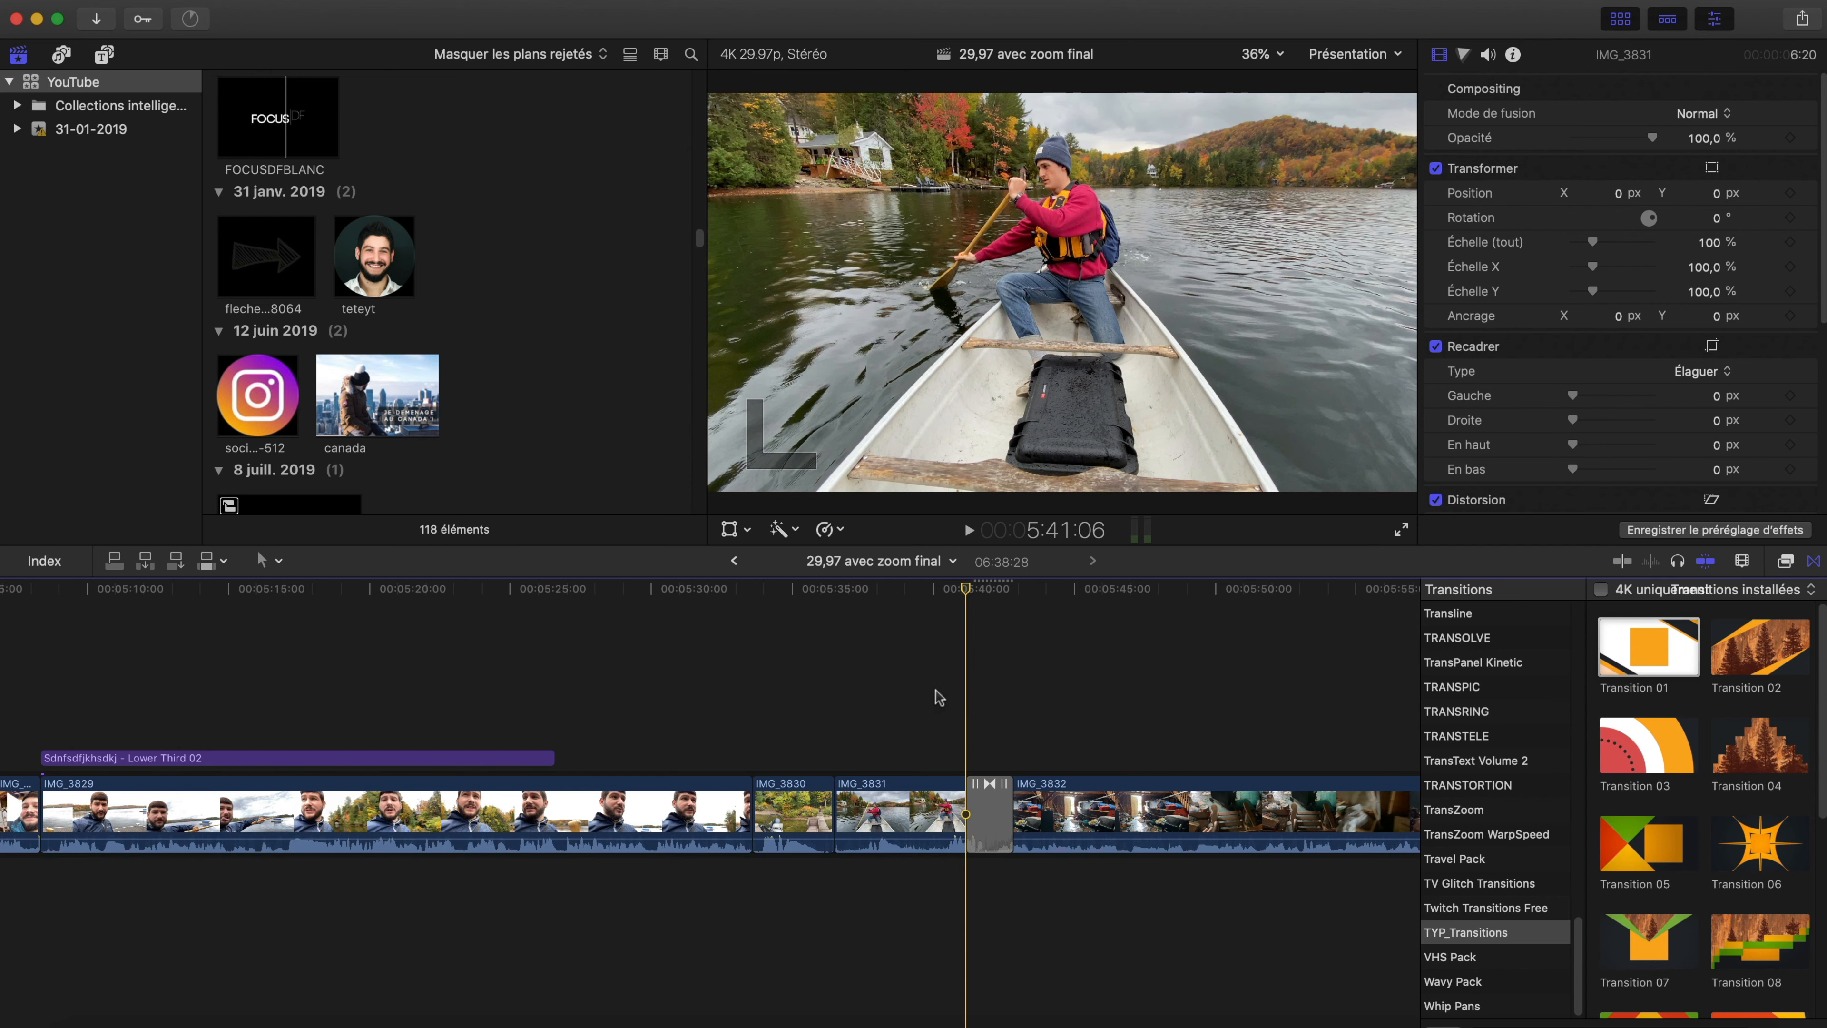
pyautogui.hotkey('shift', '?')
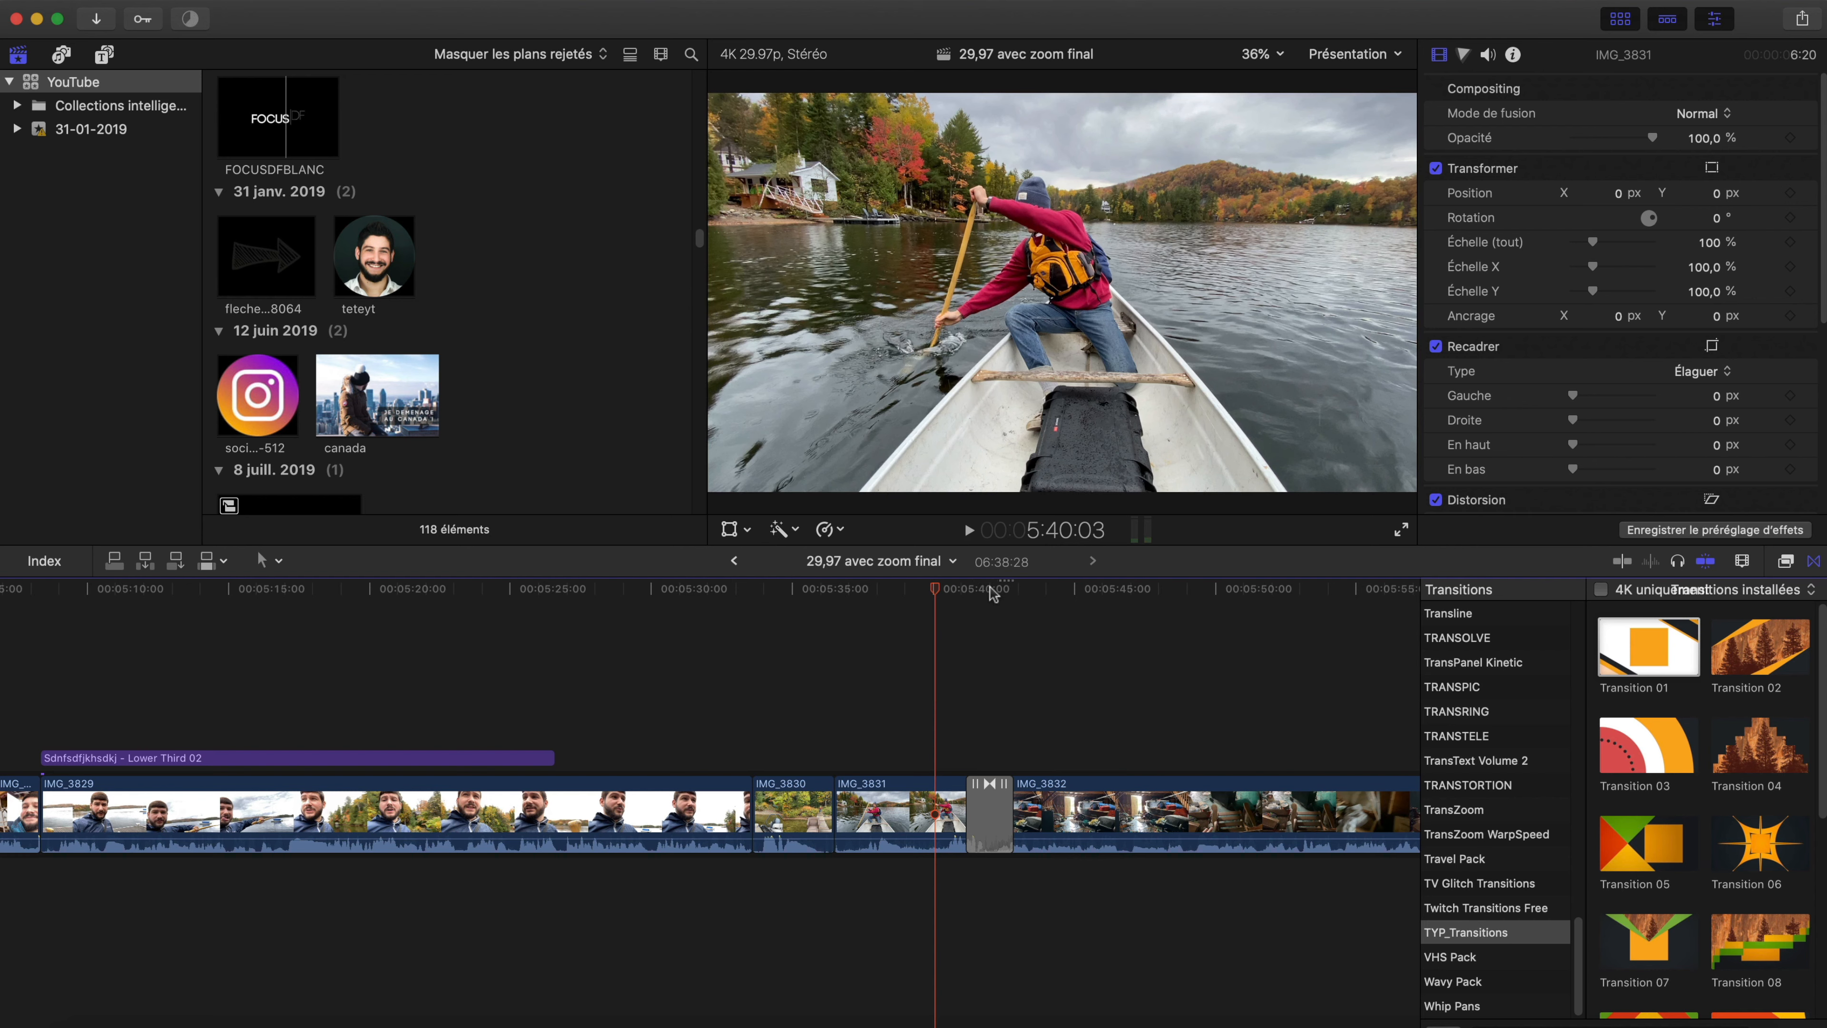
# - Play the timeline through Transition 01 between the IMG_3831 and IMG_3832 clips
pyautogui.press('space')
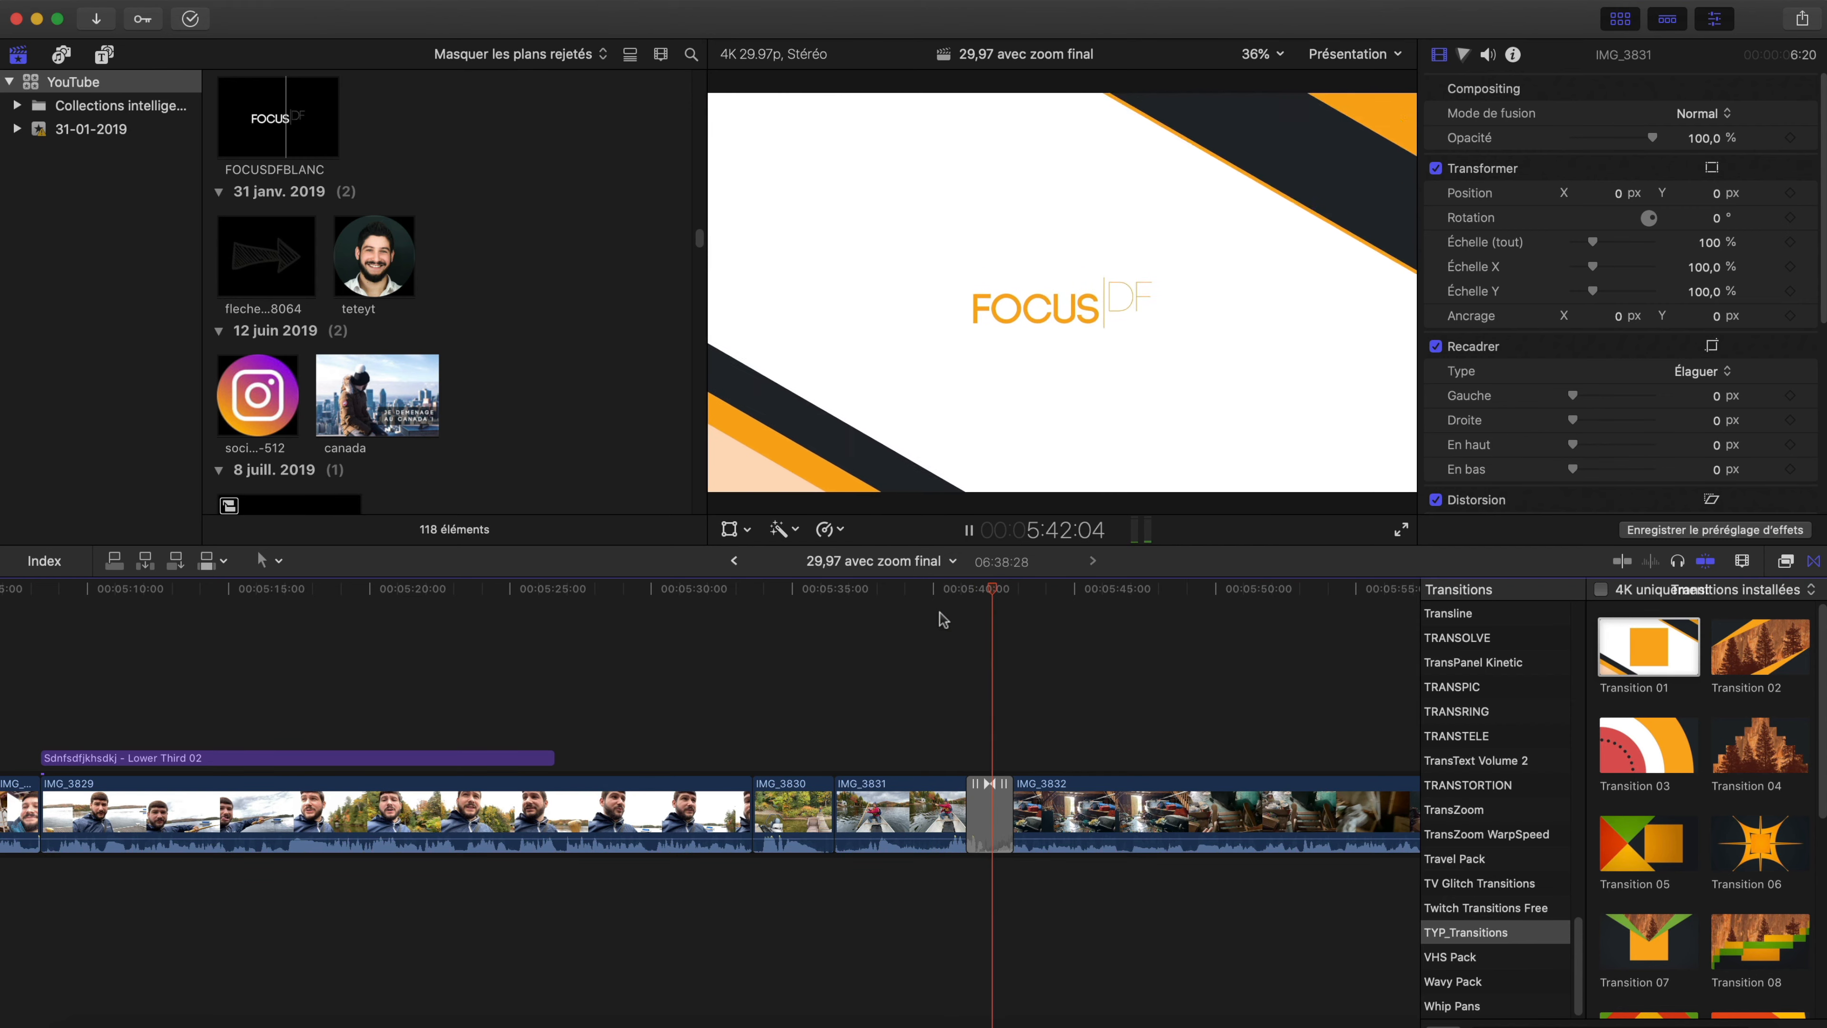
pyautogui.press('space')
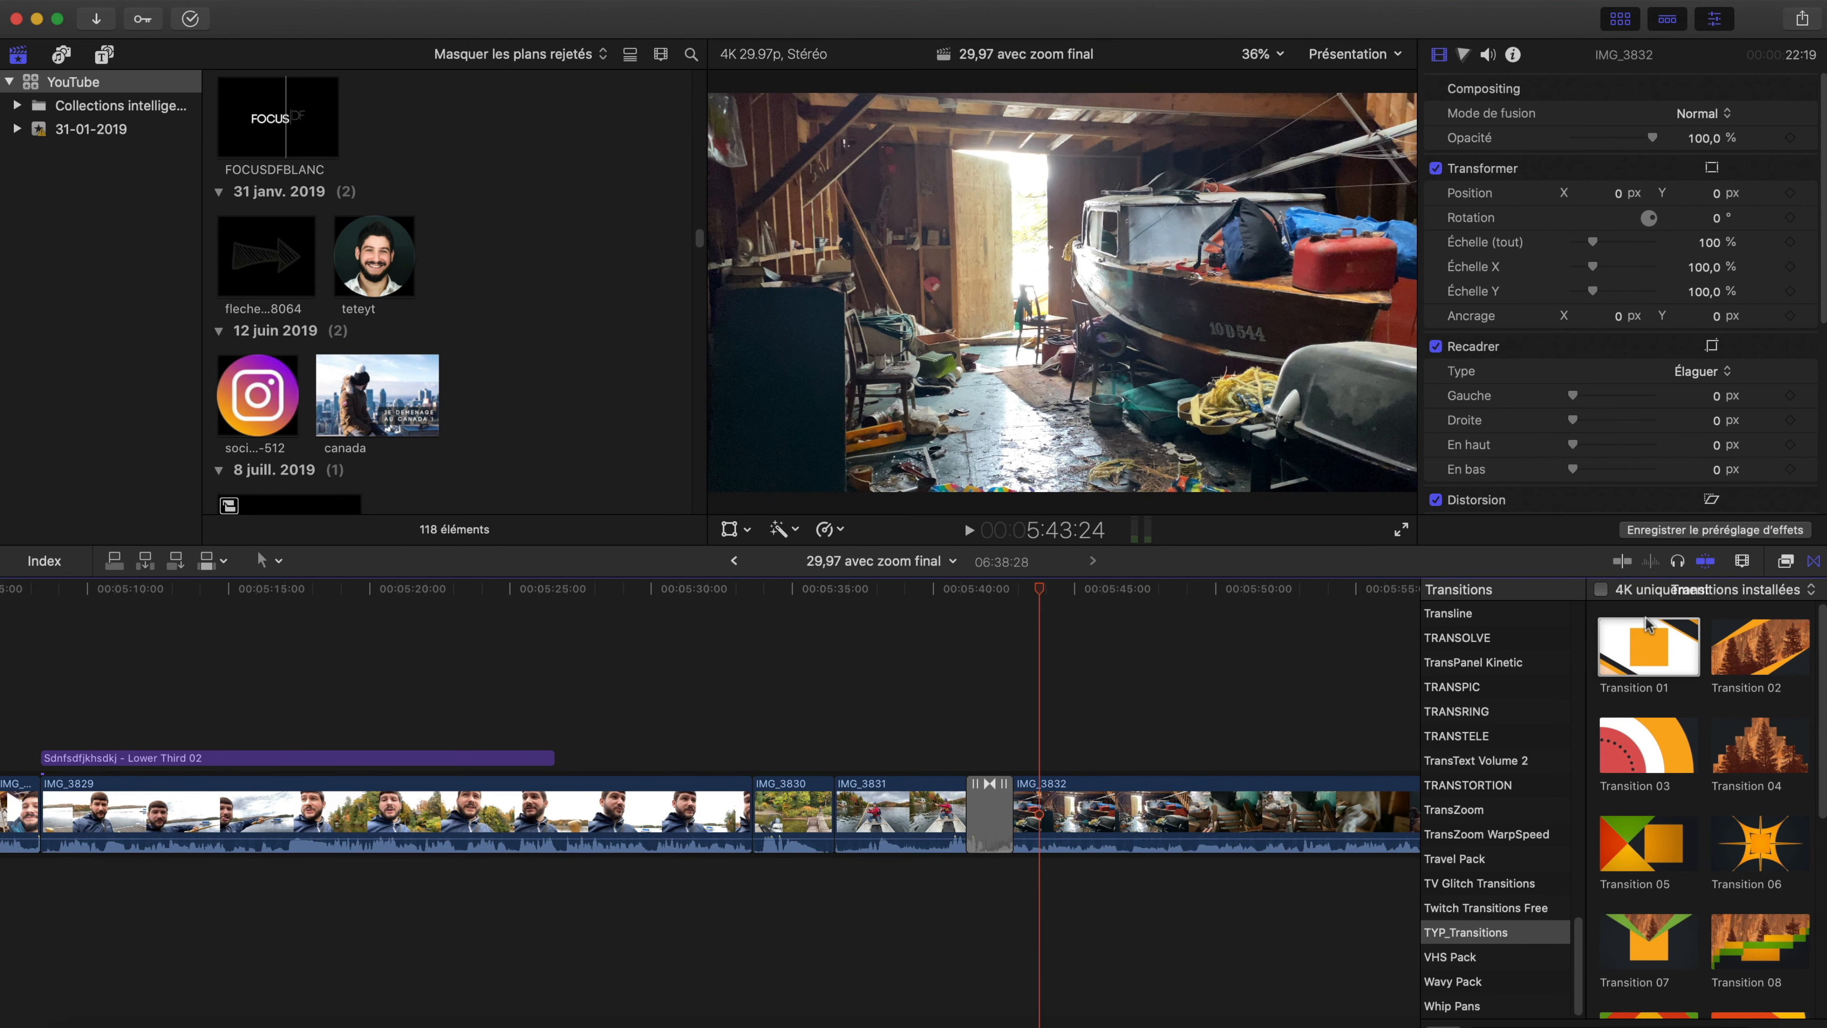
# - Add Transition 13 from TYP_Transitions to both ends of the IMG_3827 clip and preview the one before IMG_3829
pyautogui.hscroll(-15, 787, 873)
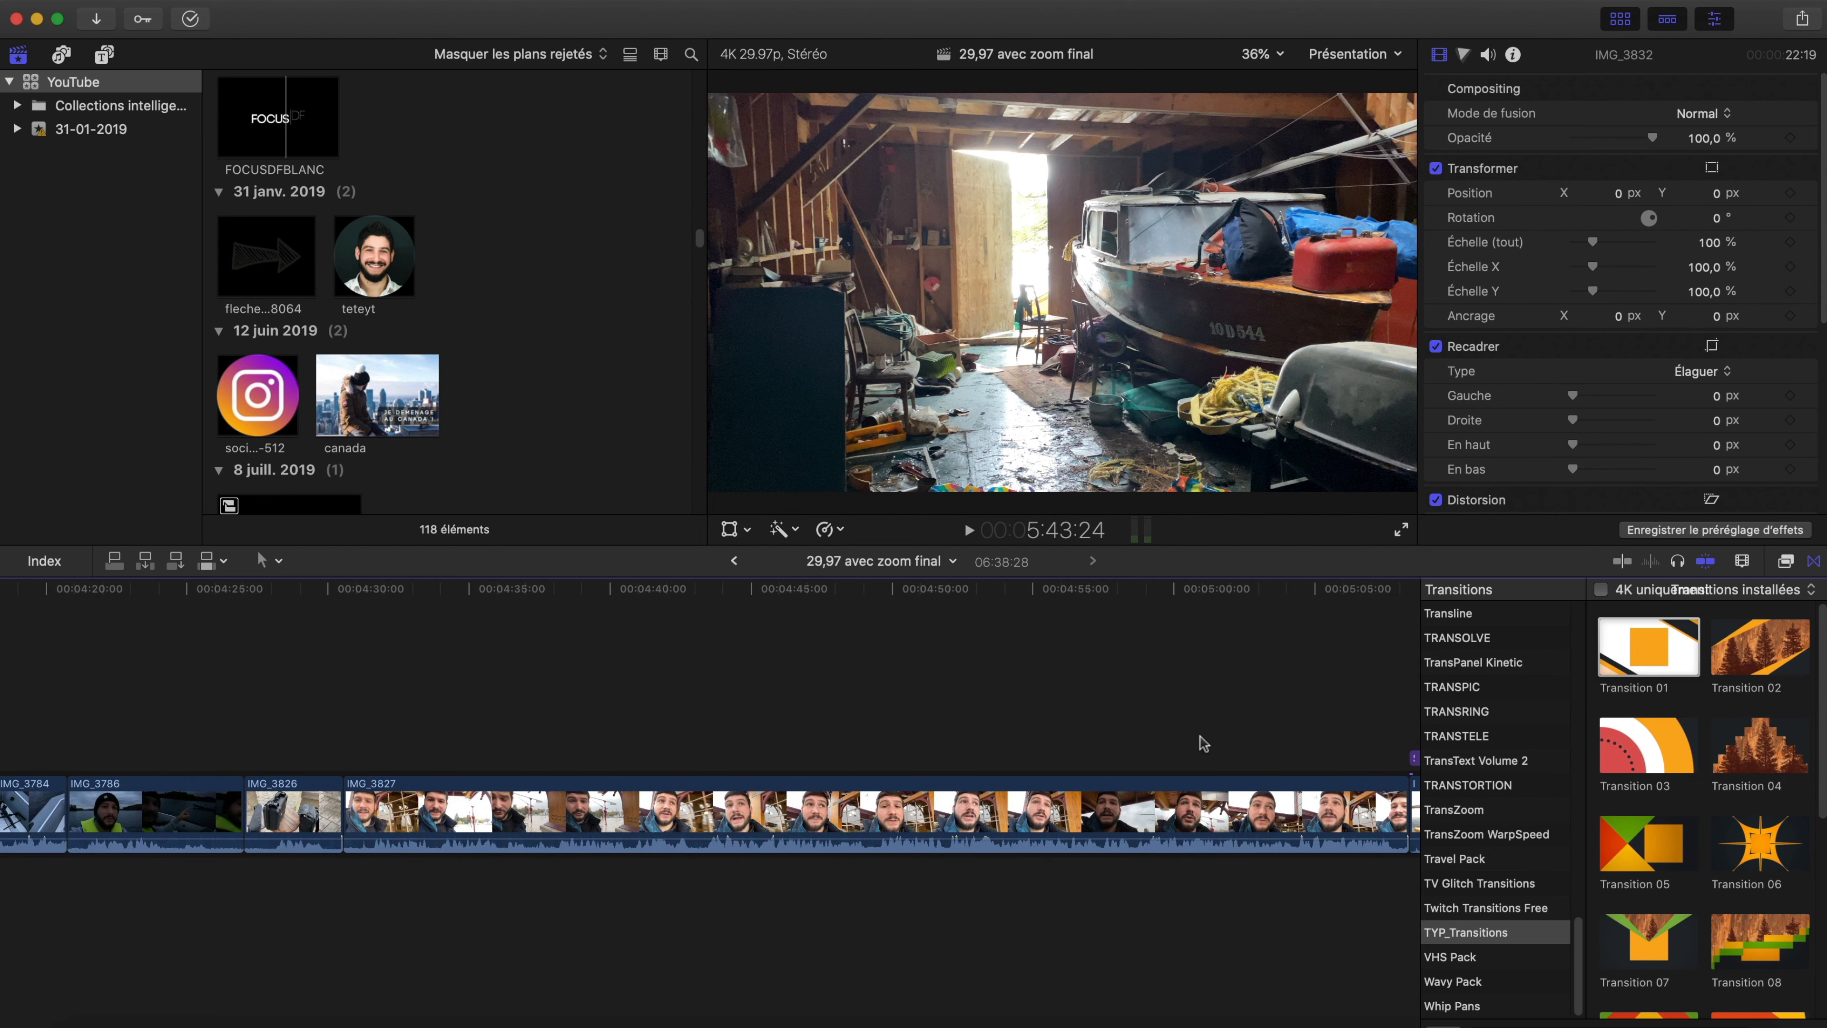
pyautogui.hscroll(5, 1203, 741)
pyautogui.click(1080, 712)
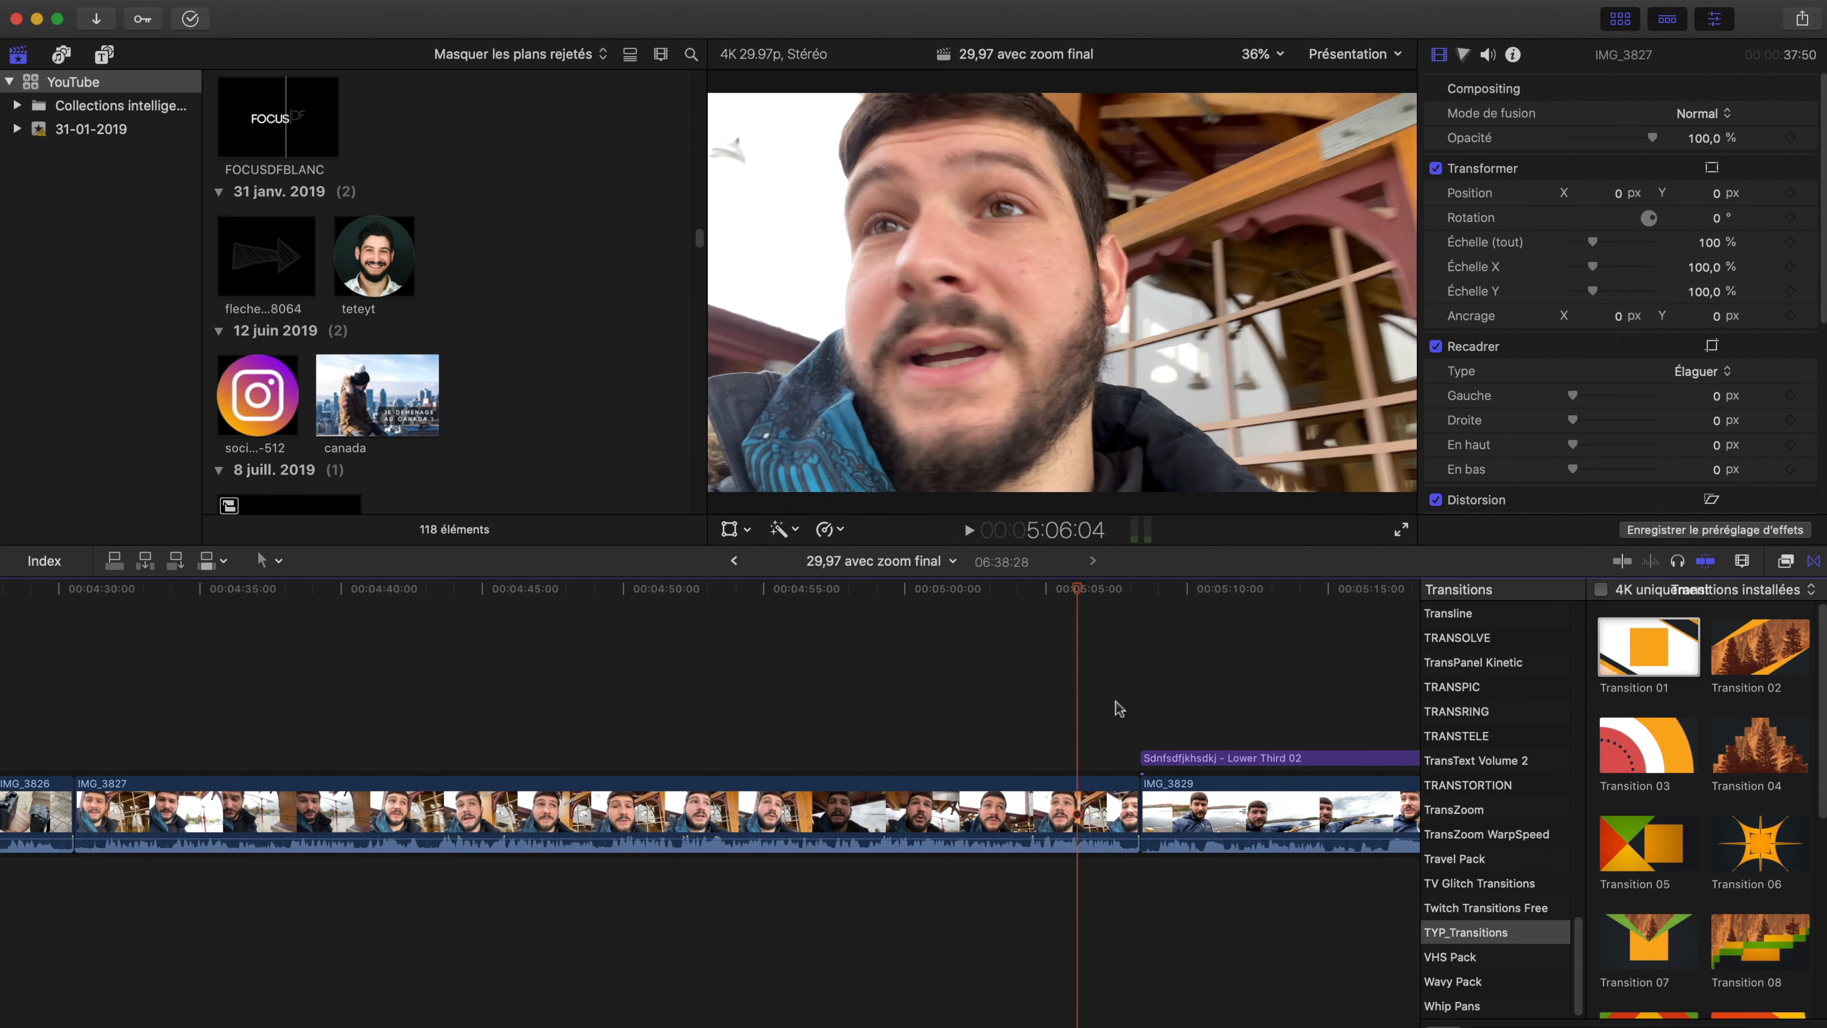
pyautogui.press('space')
pyautogui.press('space')
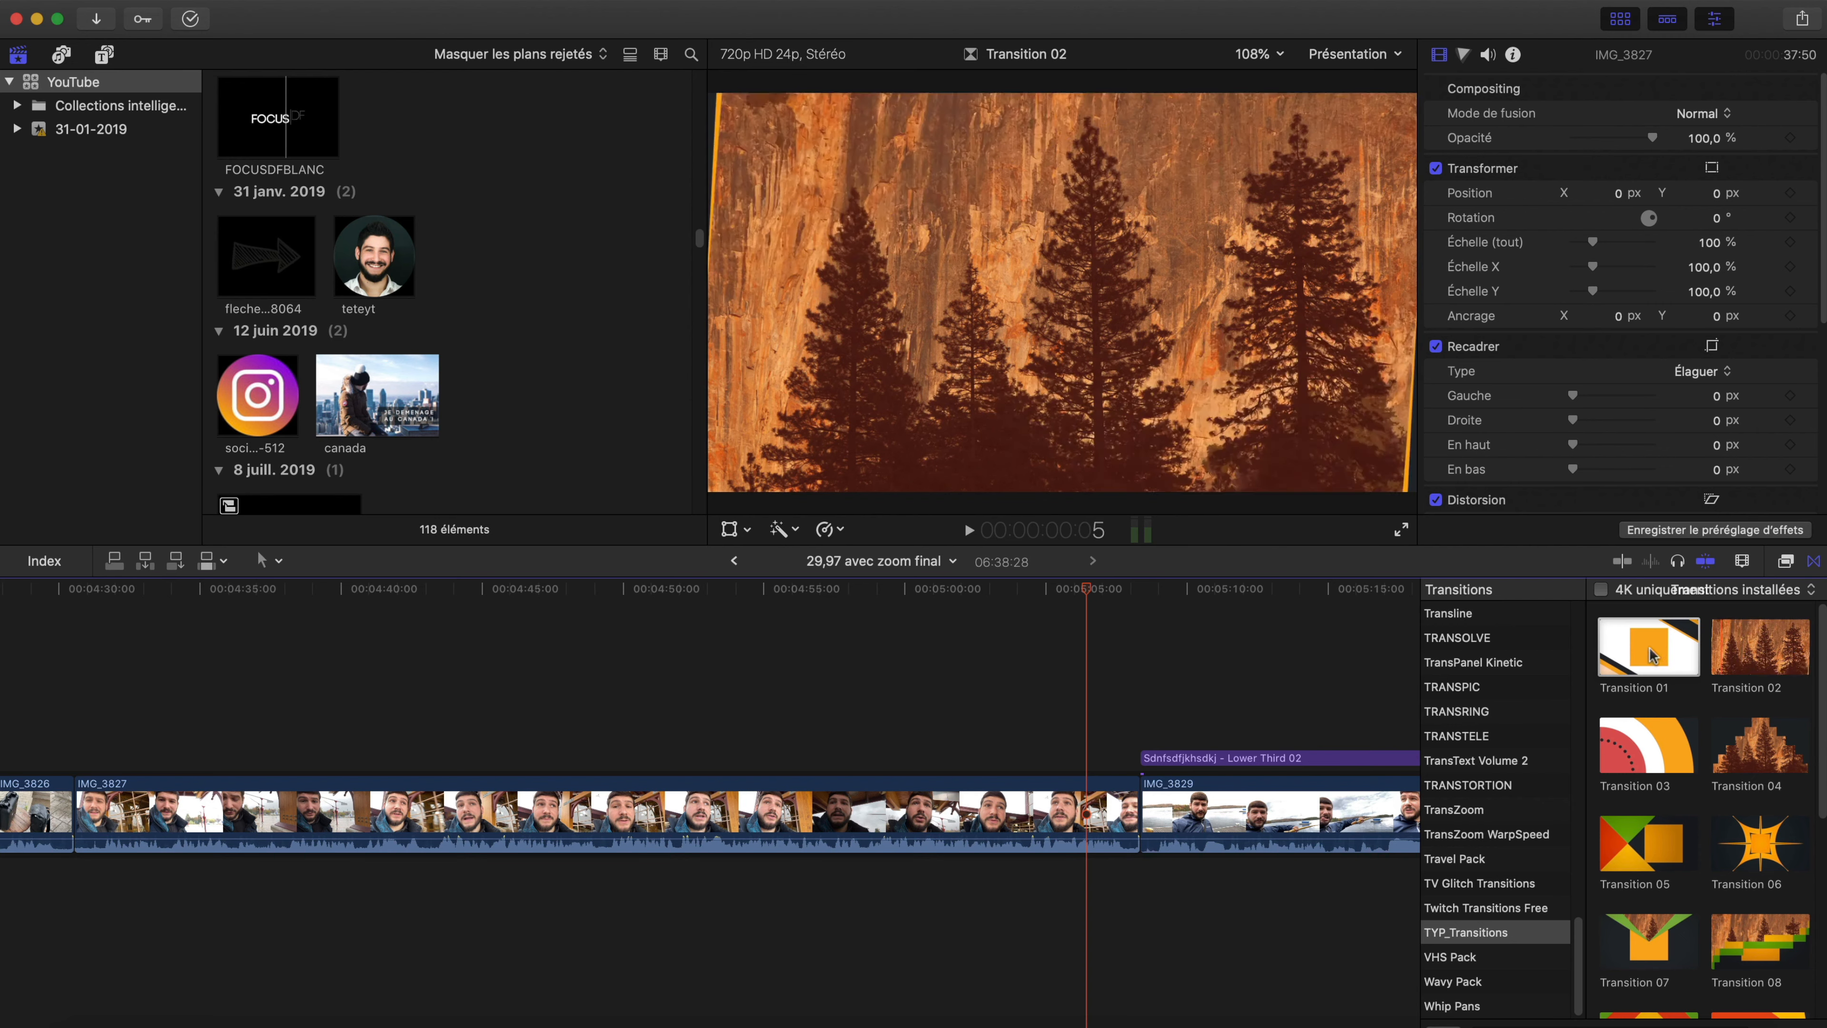
pyautogui.scroll(-2, 1650, 654)
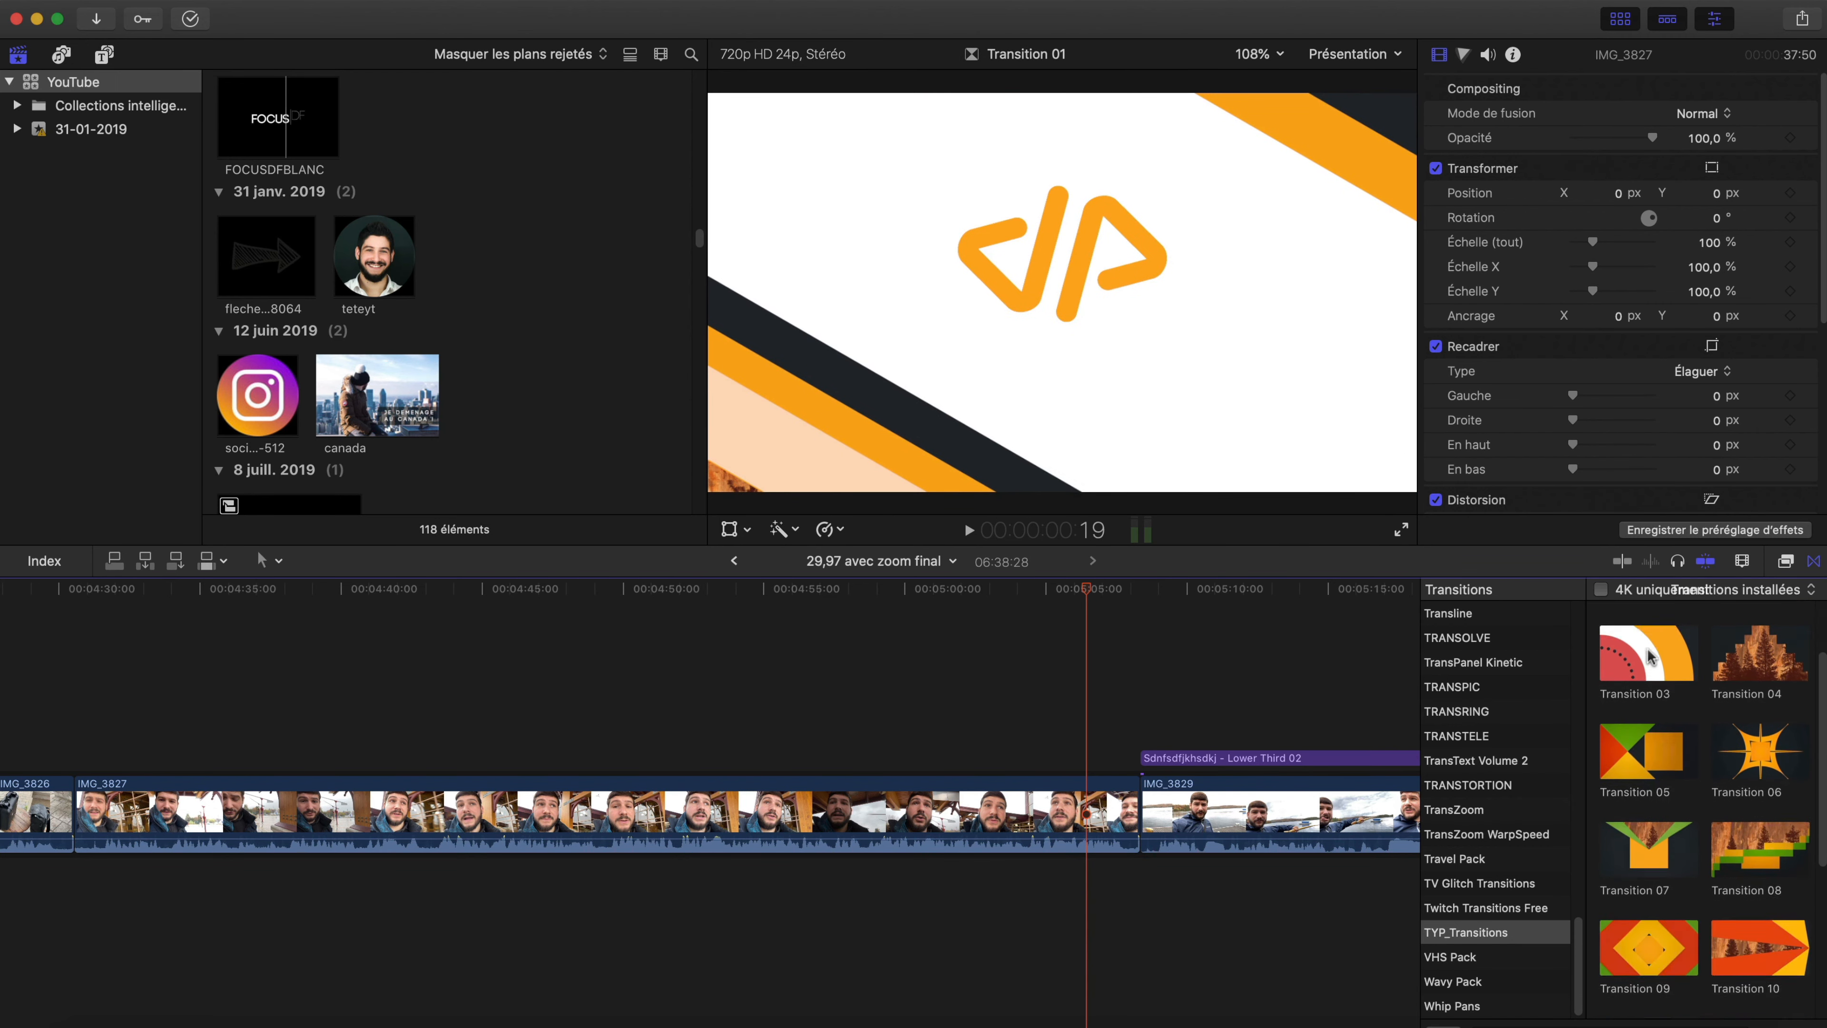
pyautogui.scroll(-5, 1650, 655)
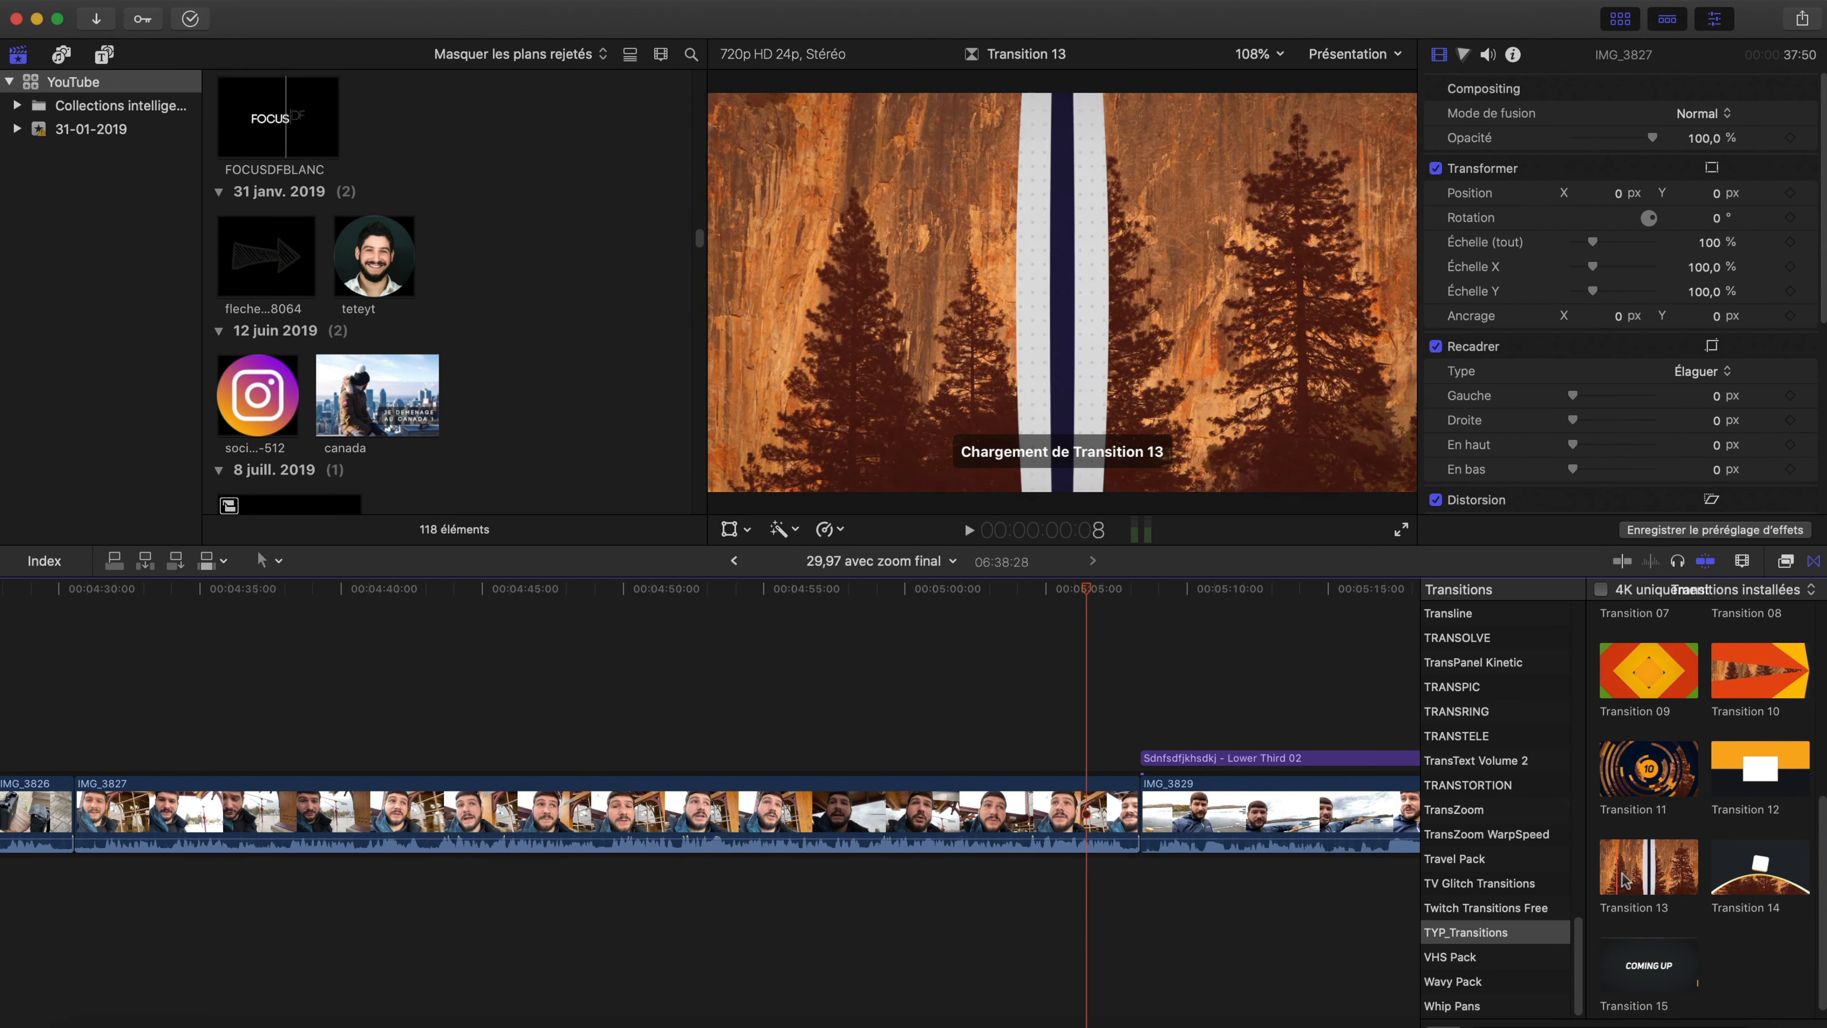
pyautogui.moveTo(1625, 879); pyautogui.dragTo(1127, 828)
pyautogui.press('Return')
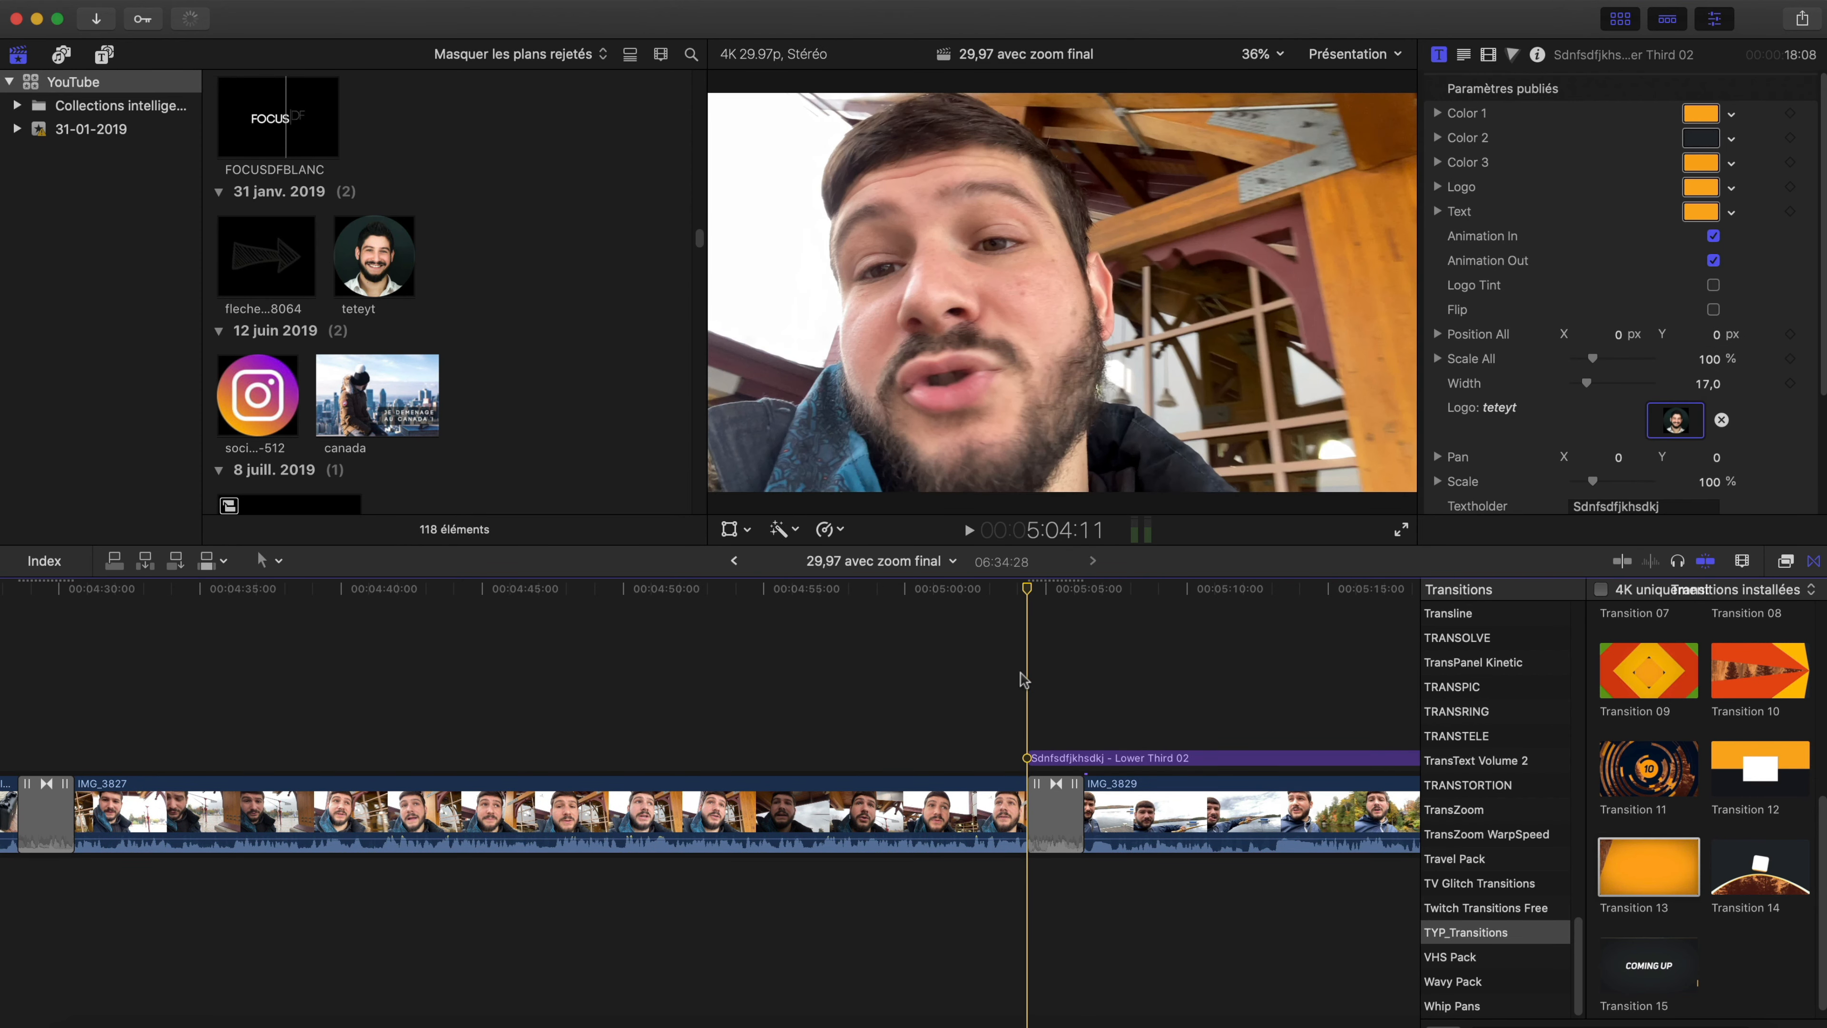
pyautogui.press('space')
pyautogui.press('space')
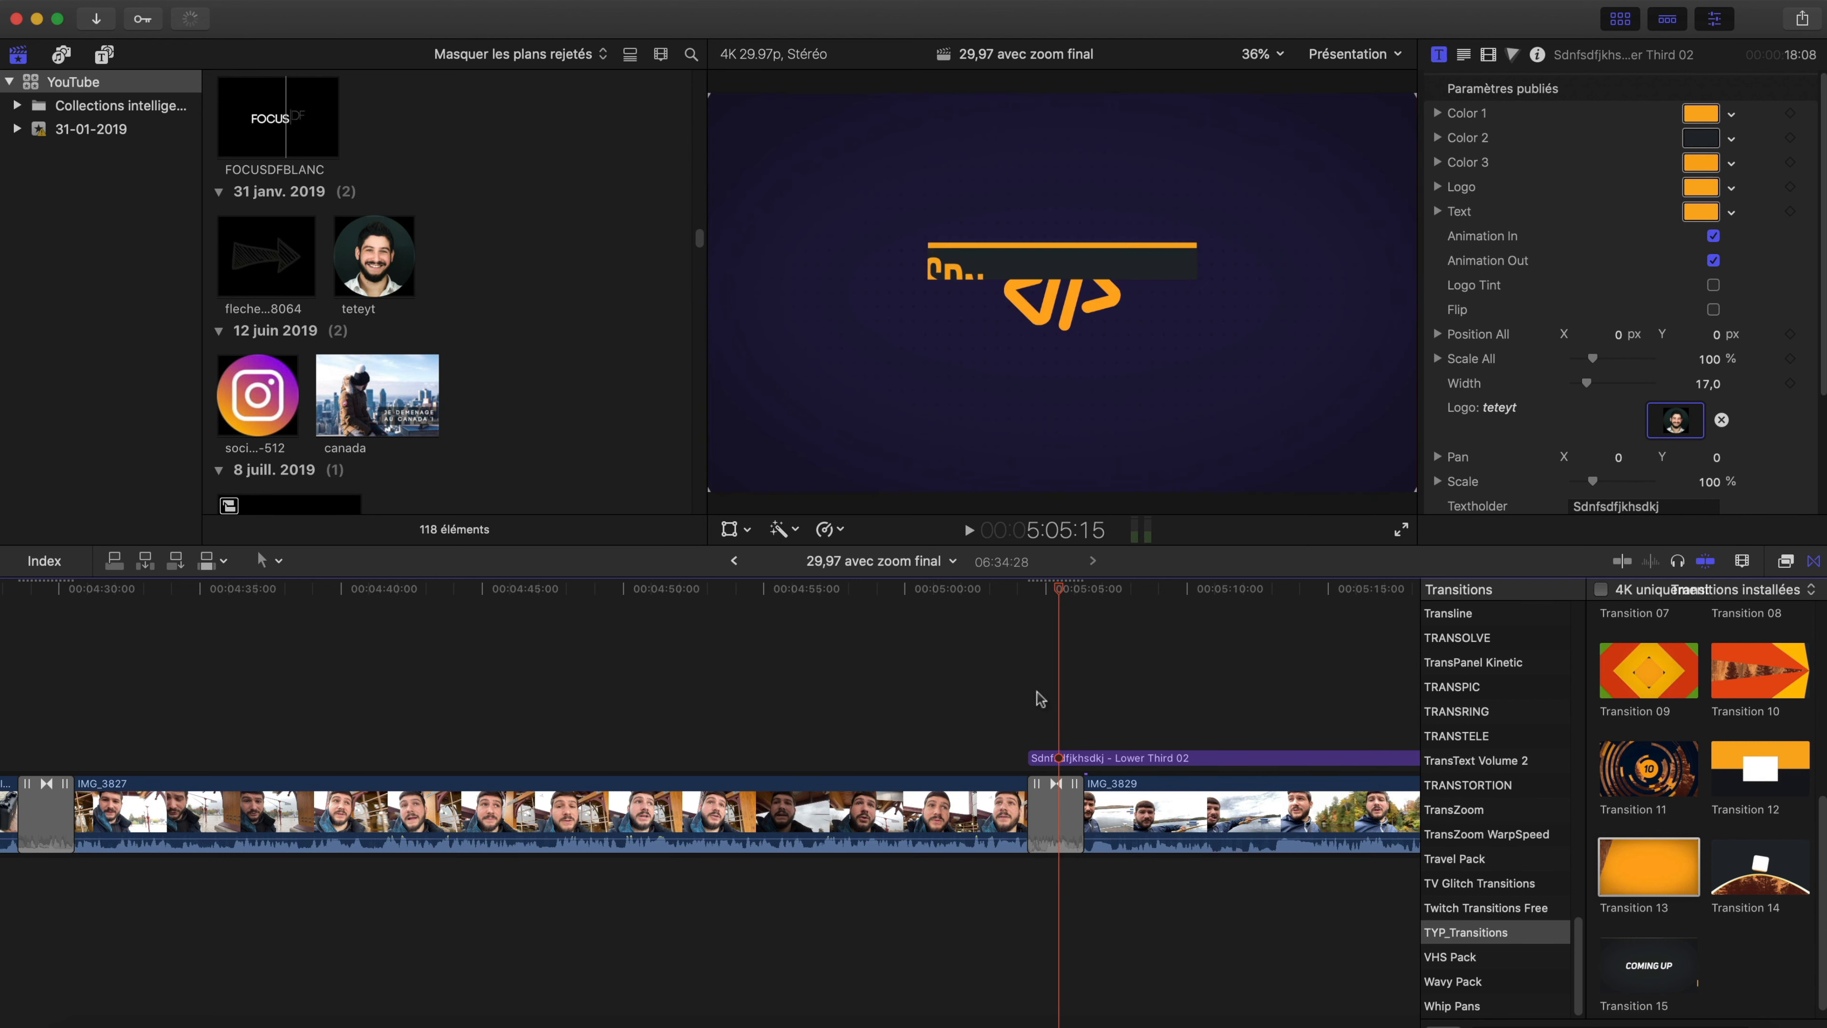
# - Use the fleche_png_508064 image as the logo of Transition 13 between IMG_3827 and IMG_3829
pyautogui.click(1063, 810)
pyautogui.click(1676, 322)
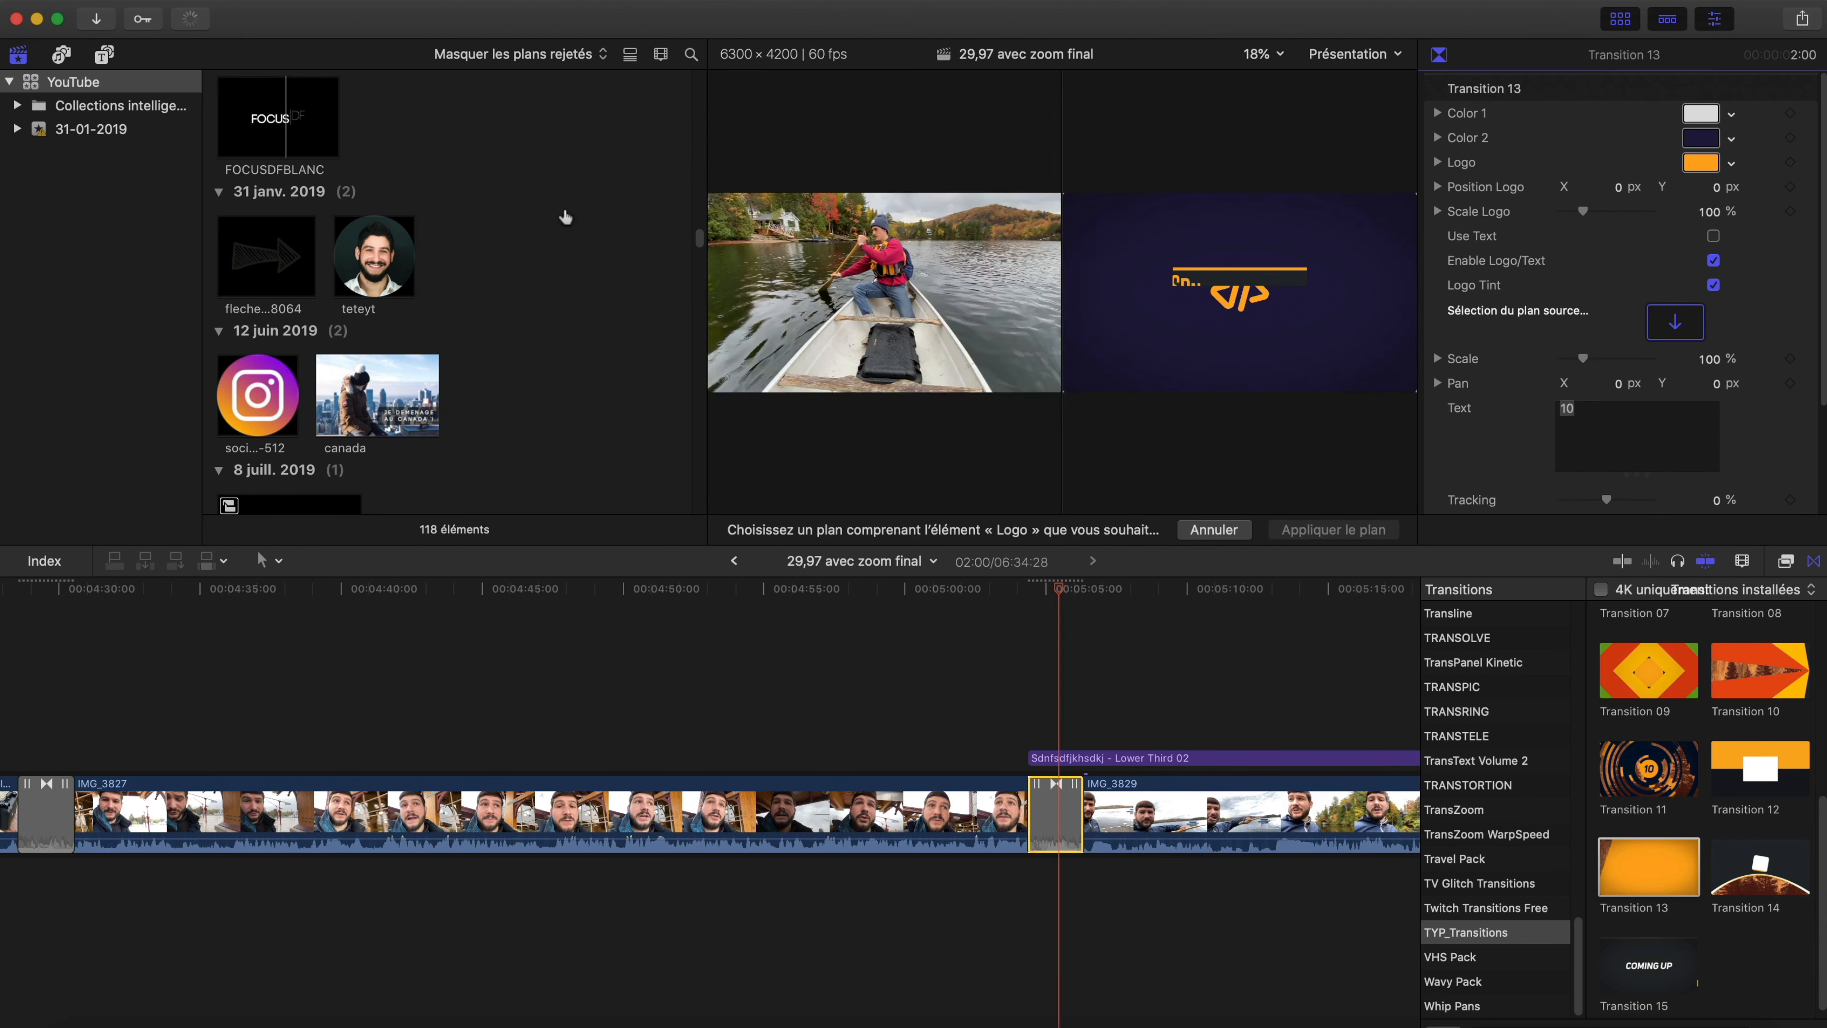
pyautogui.click(258, 259)
pyautogui.click(1333, 530)
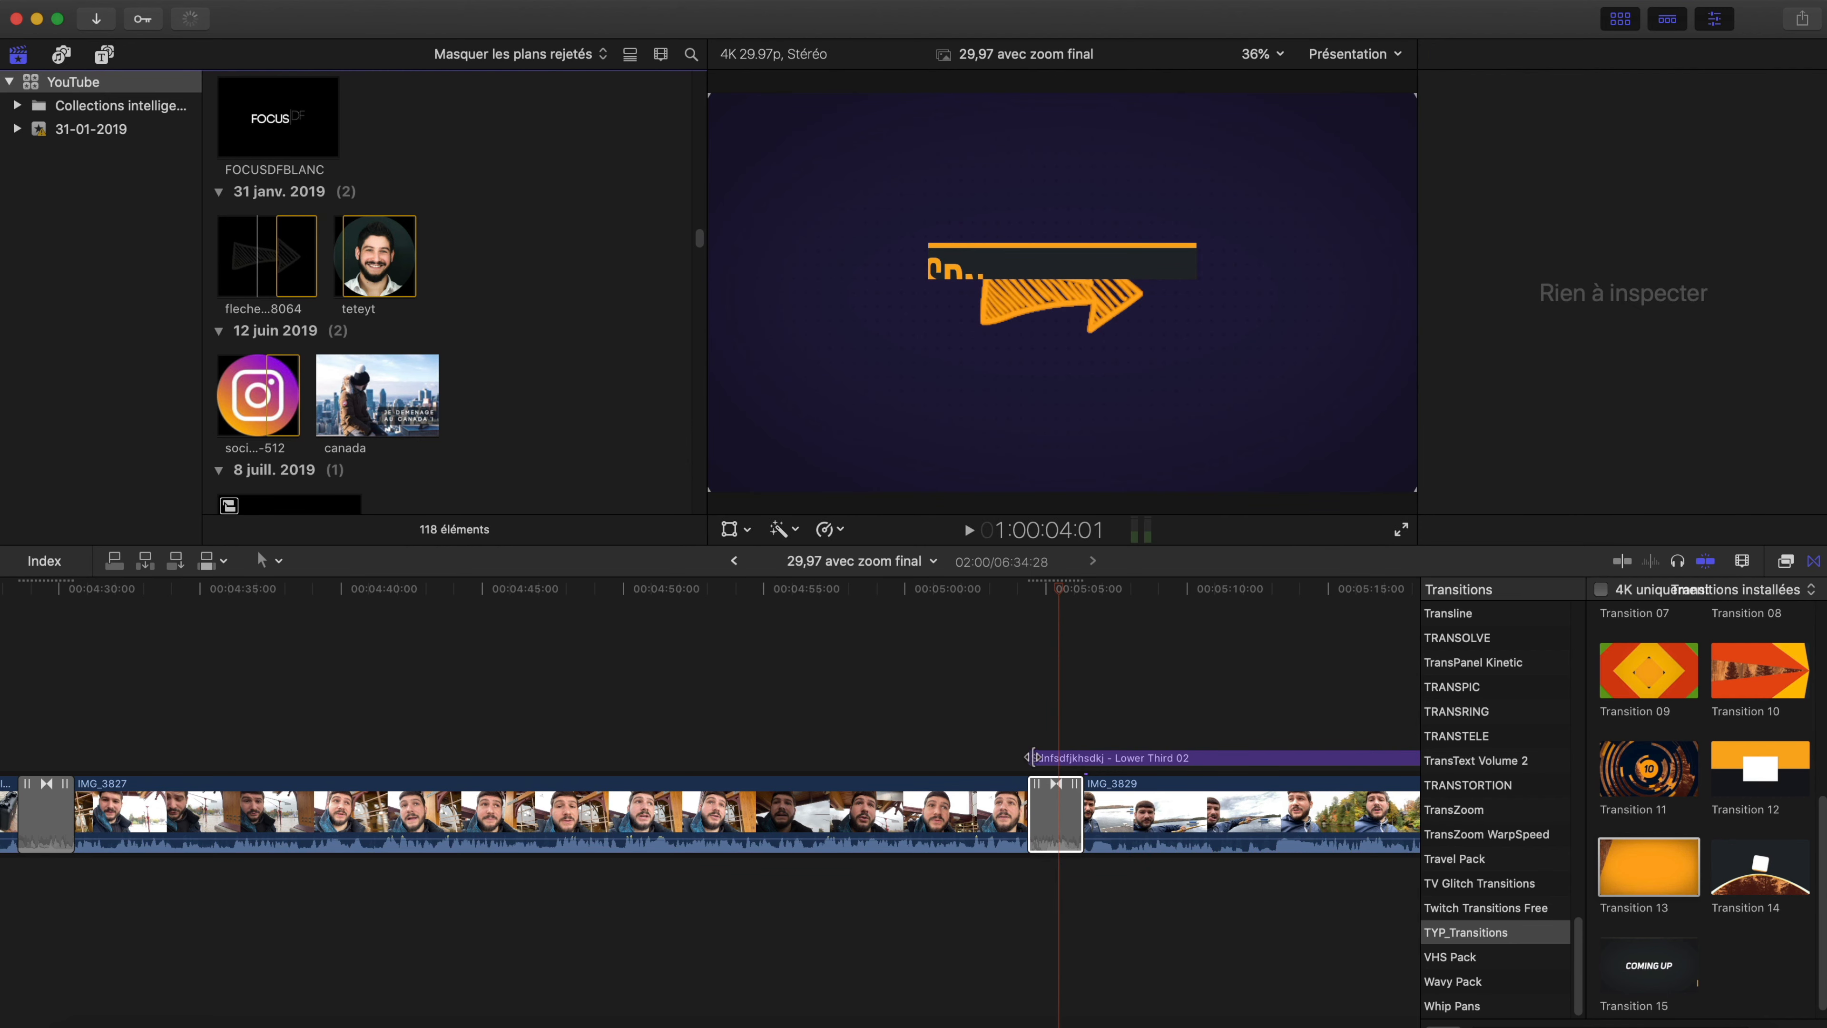
# - Trim the start of the Lower Third 02 title to the end of Transition 13
pyautogui.moveTo(1034, 757); pyautogui.dragTo(1084, 757)
pyautogui.click(968, 686)
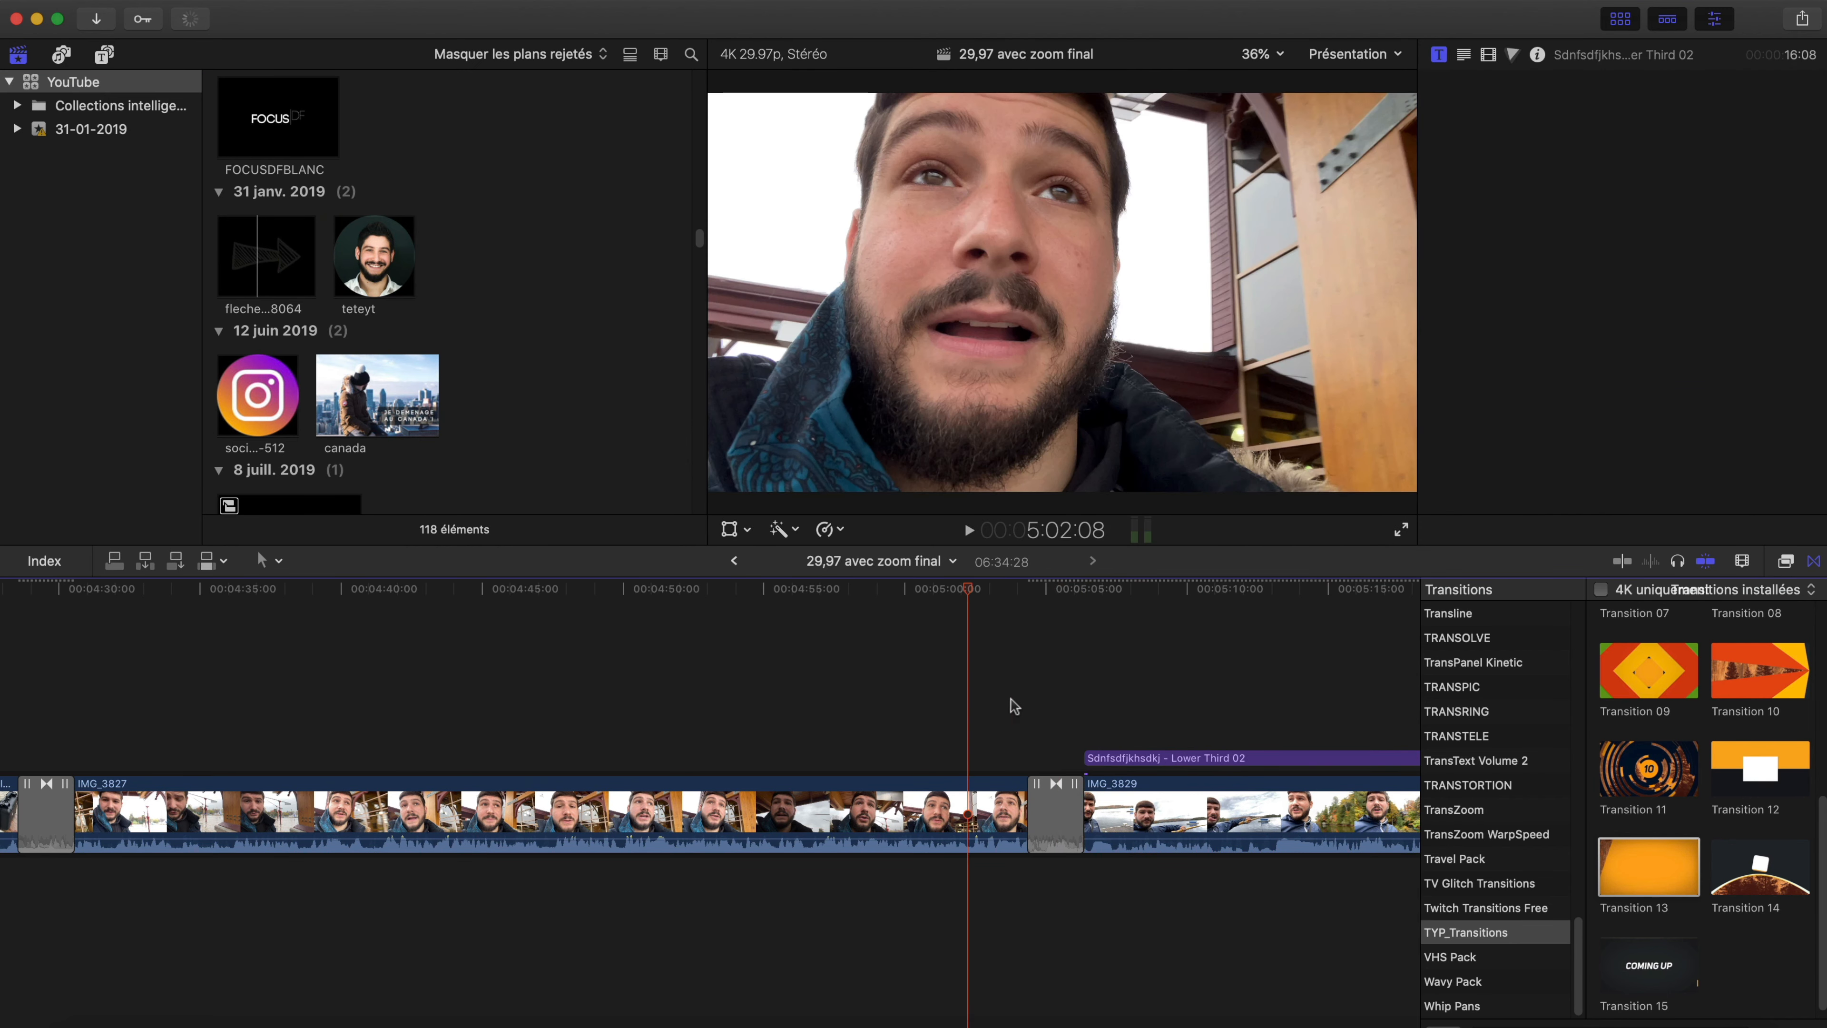
# - Change Color 2 of Transition 13 between IMG_3827 and IMG_3829 to dark green
pyautogui.click(1088, 813)
pyautogui.click(1063, 820)
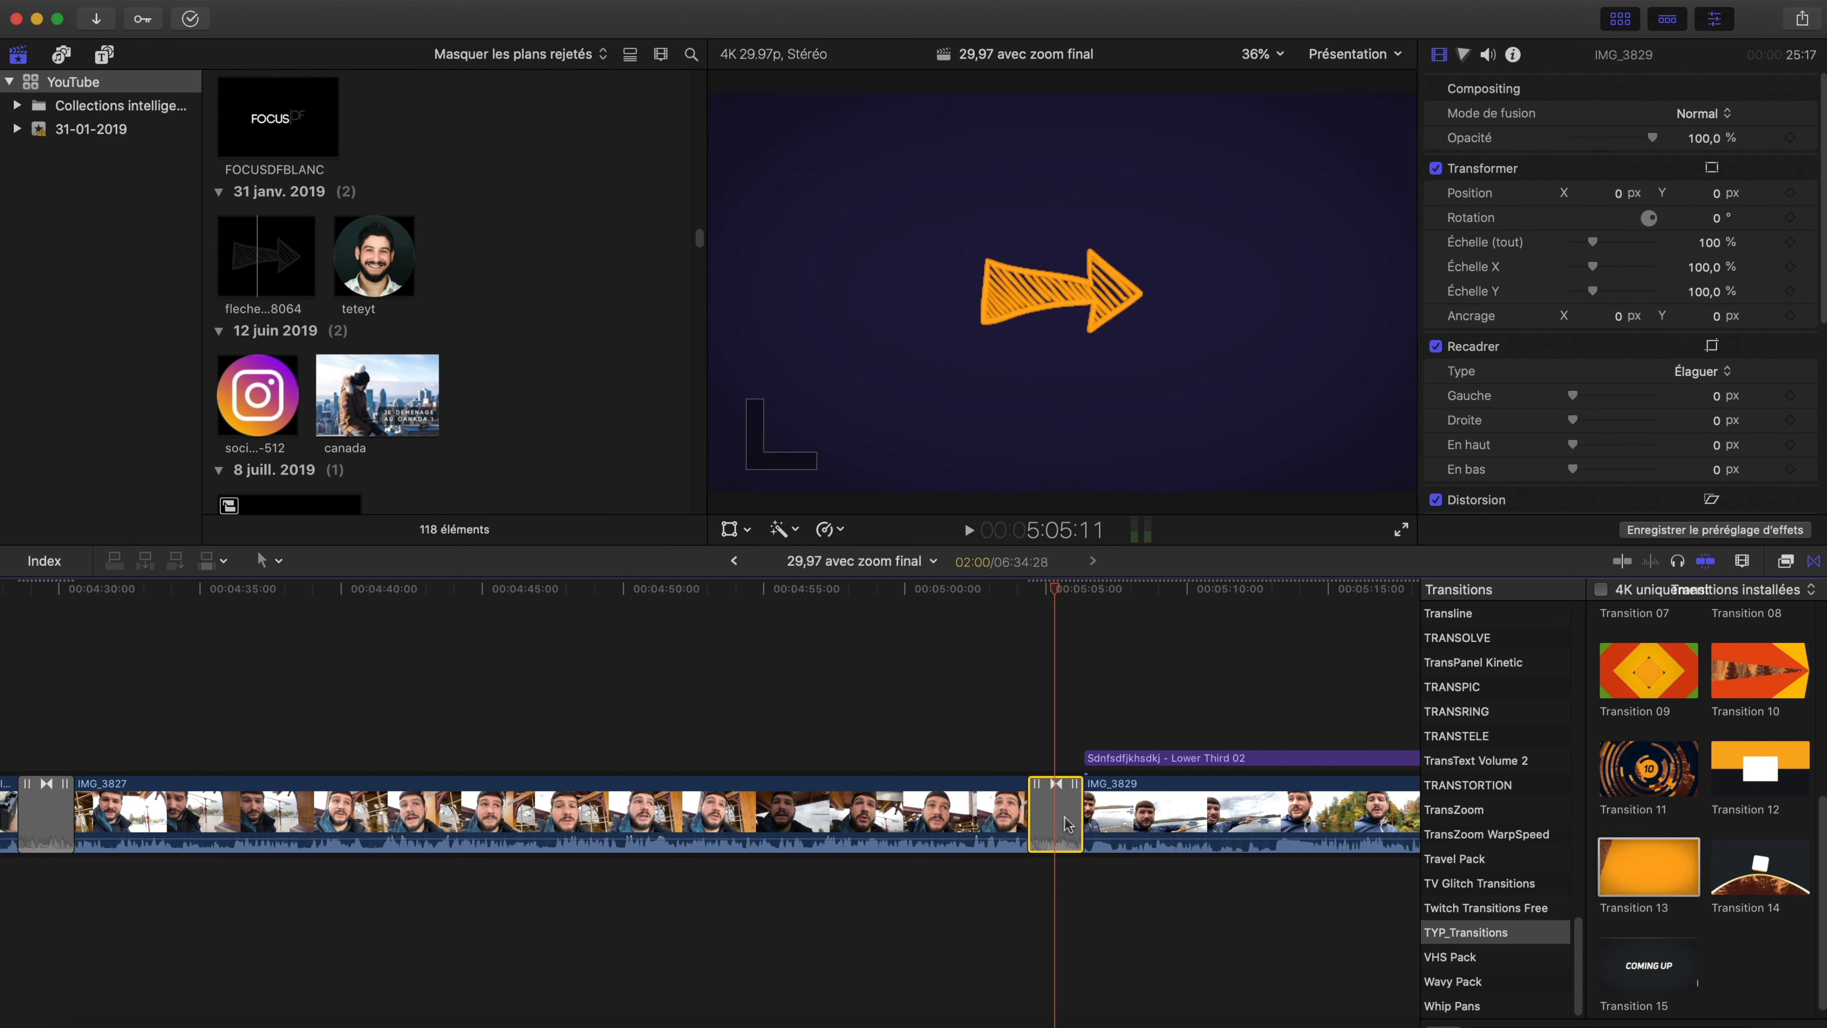
pyautogui.click(1708, 141)
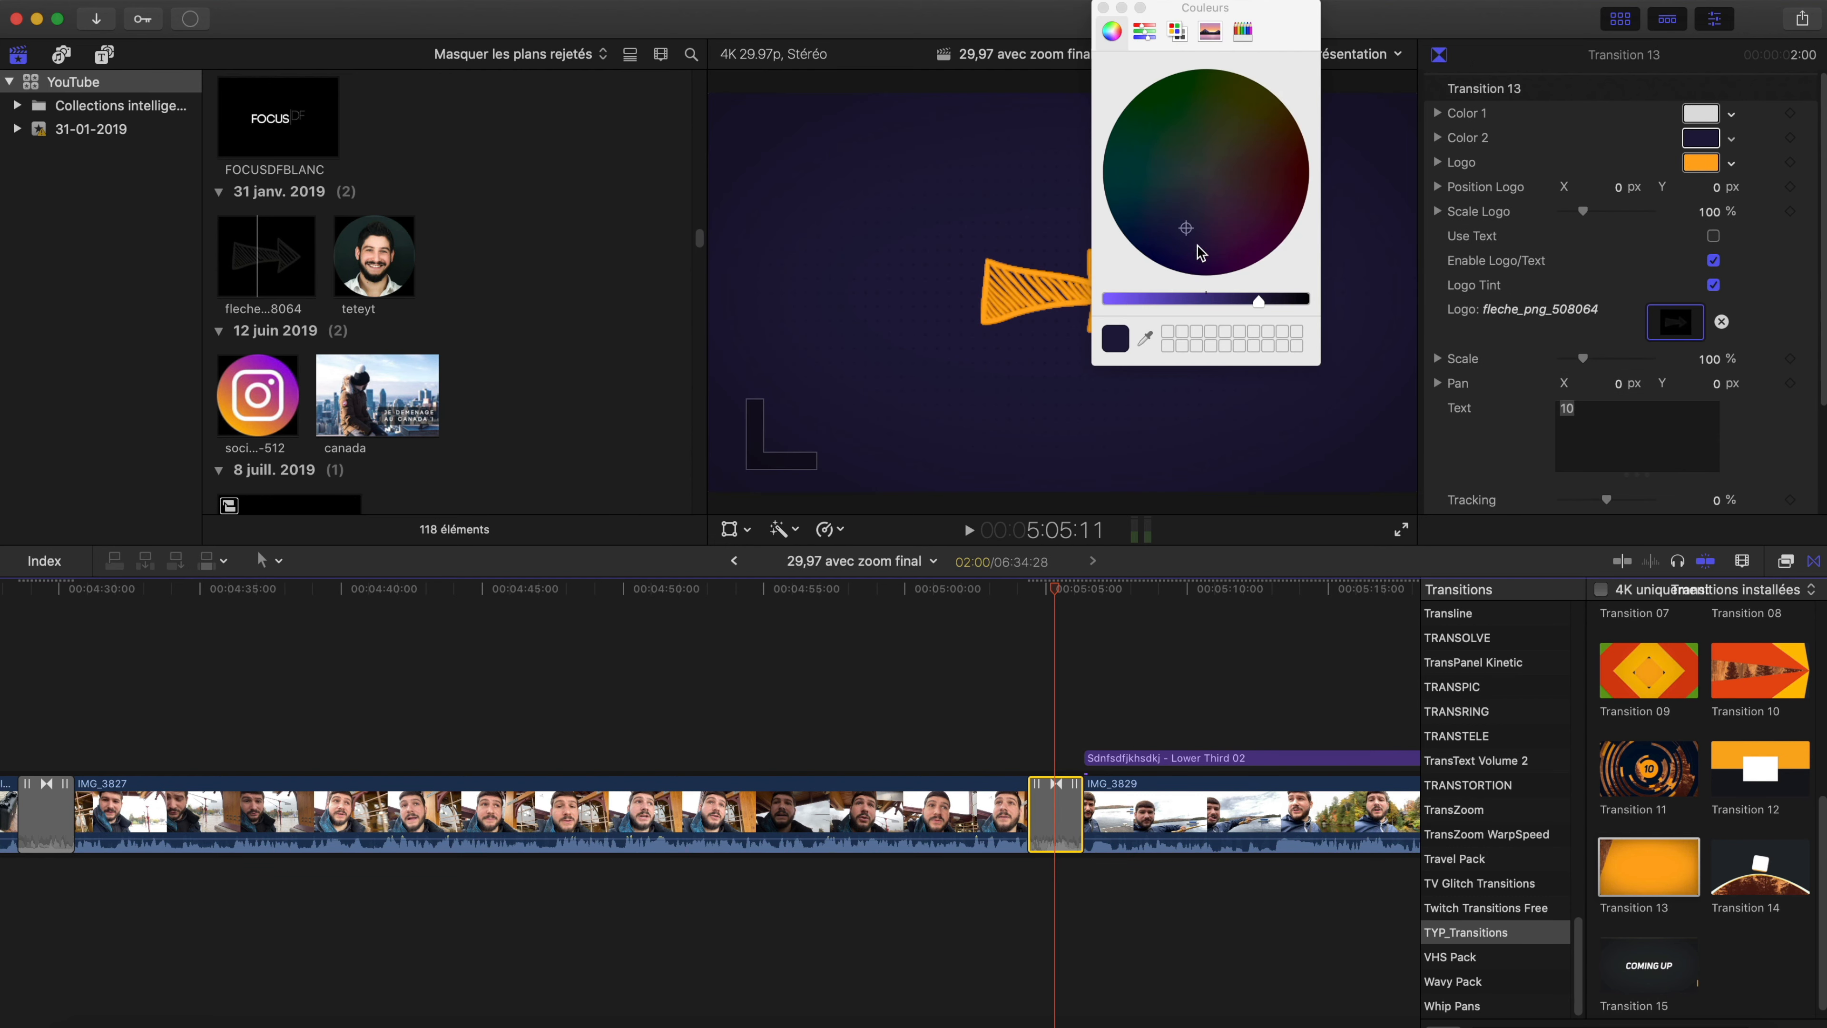
pyautogui.click(1188, 149)
pyautogui.click(1103, 9)
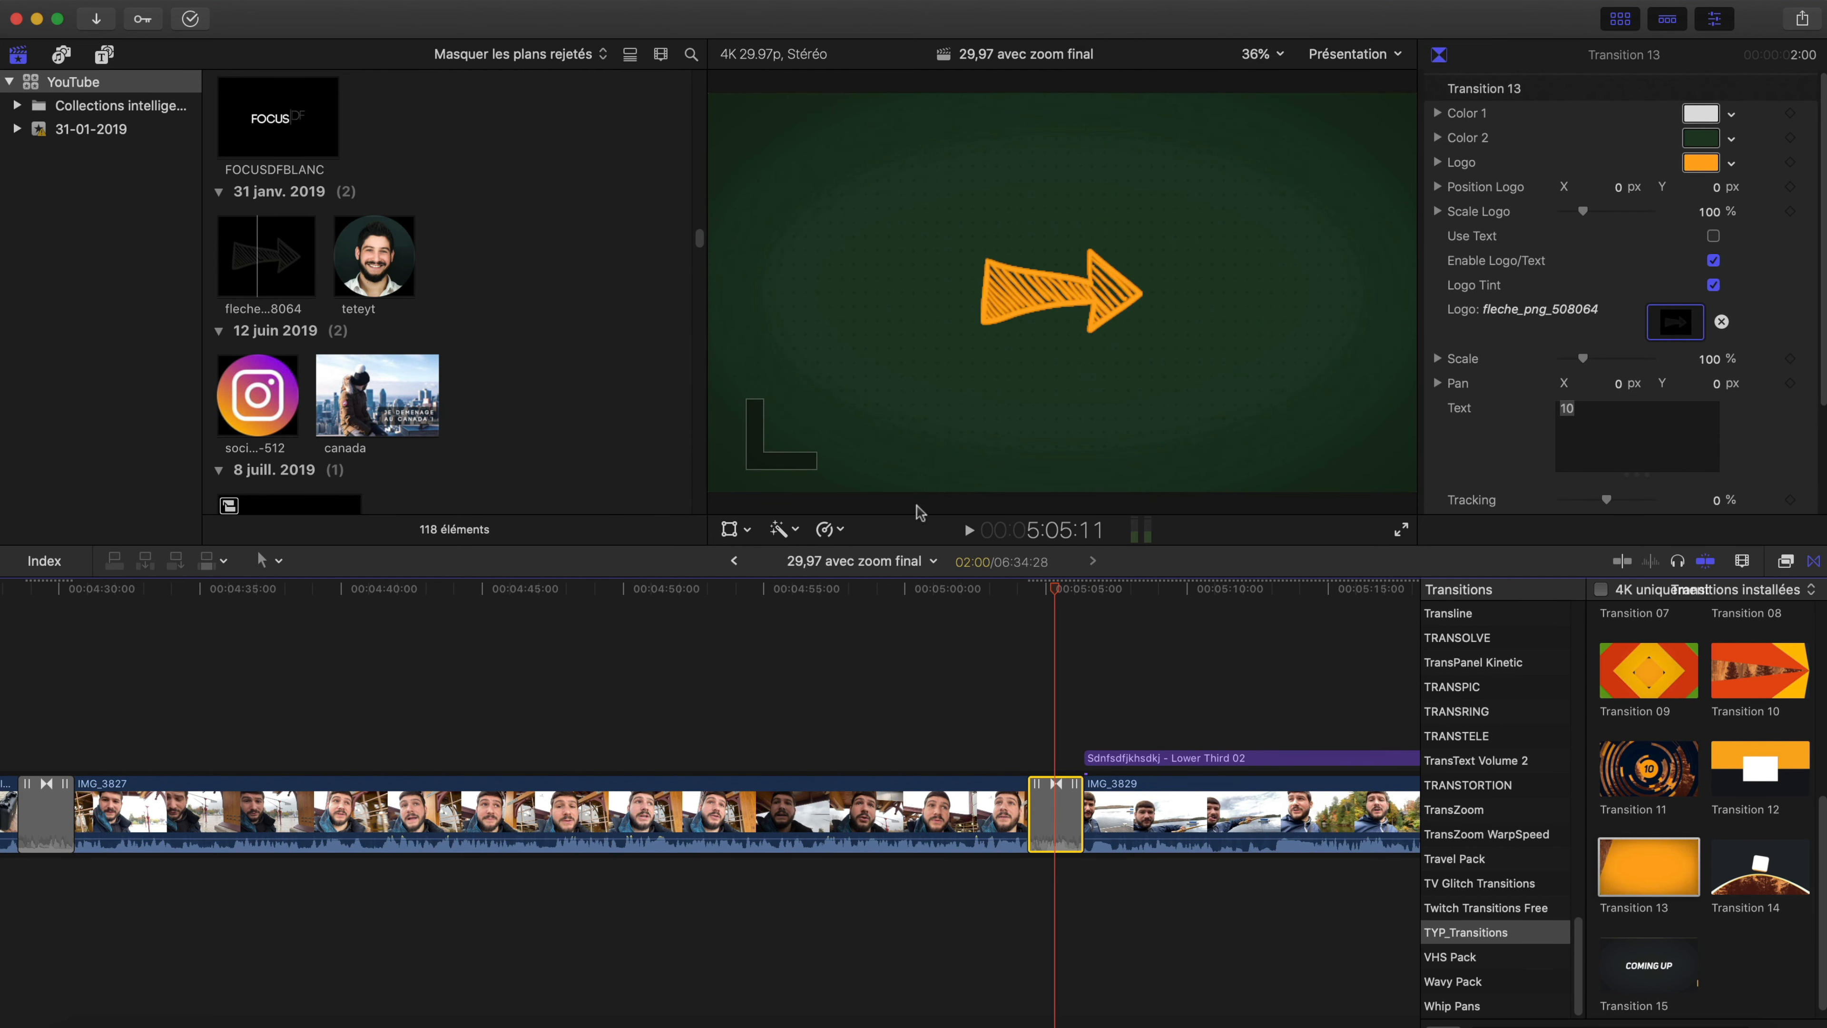
pyautogui.click(903, 702)
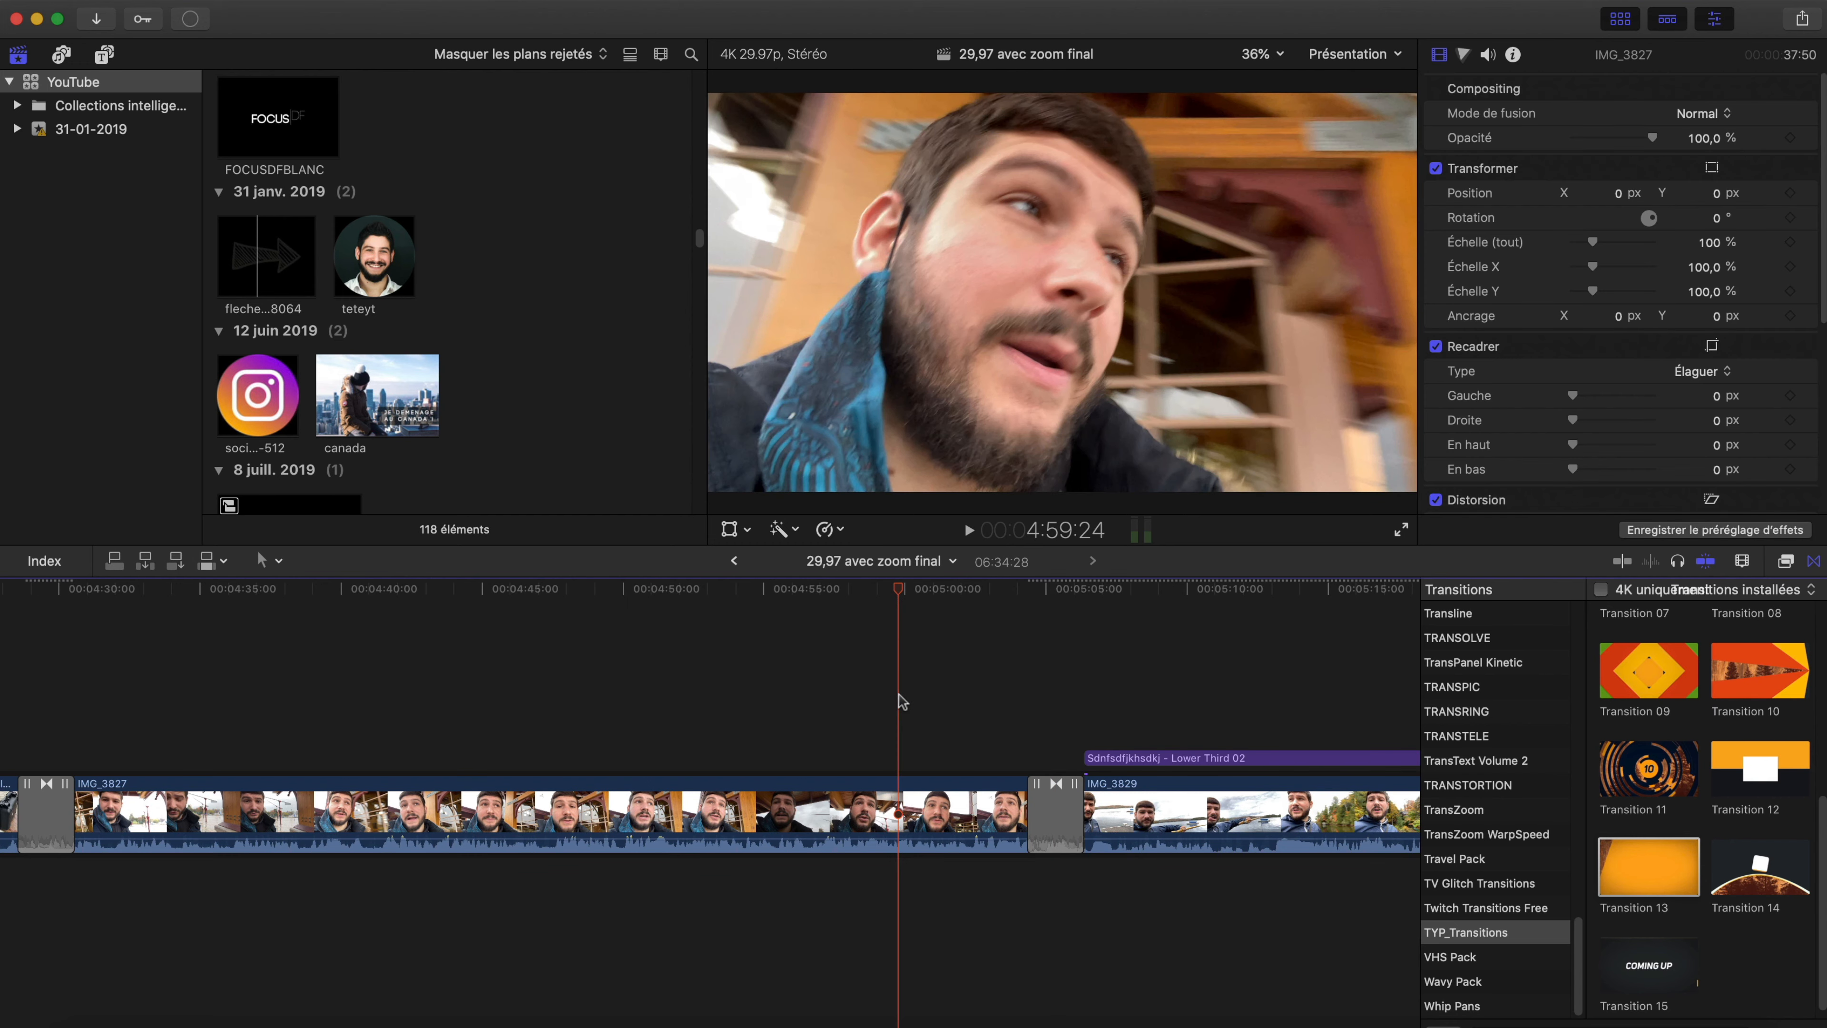
# - Delete the Lower Third 02 title above IMG_3829 and play through Transition 13
pyautogui.click(1113, 767)
pyautogui.press('Delete')
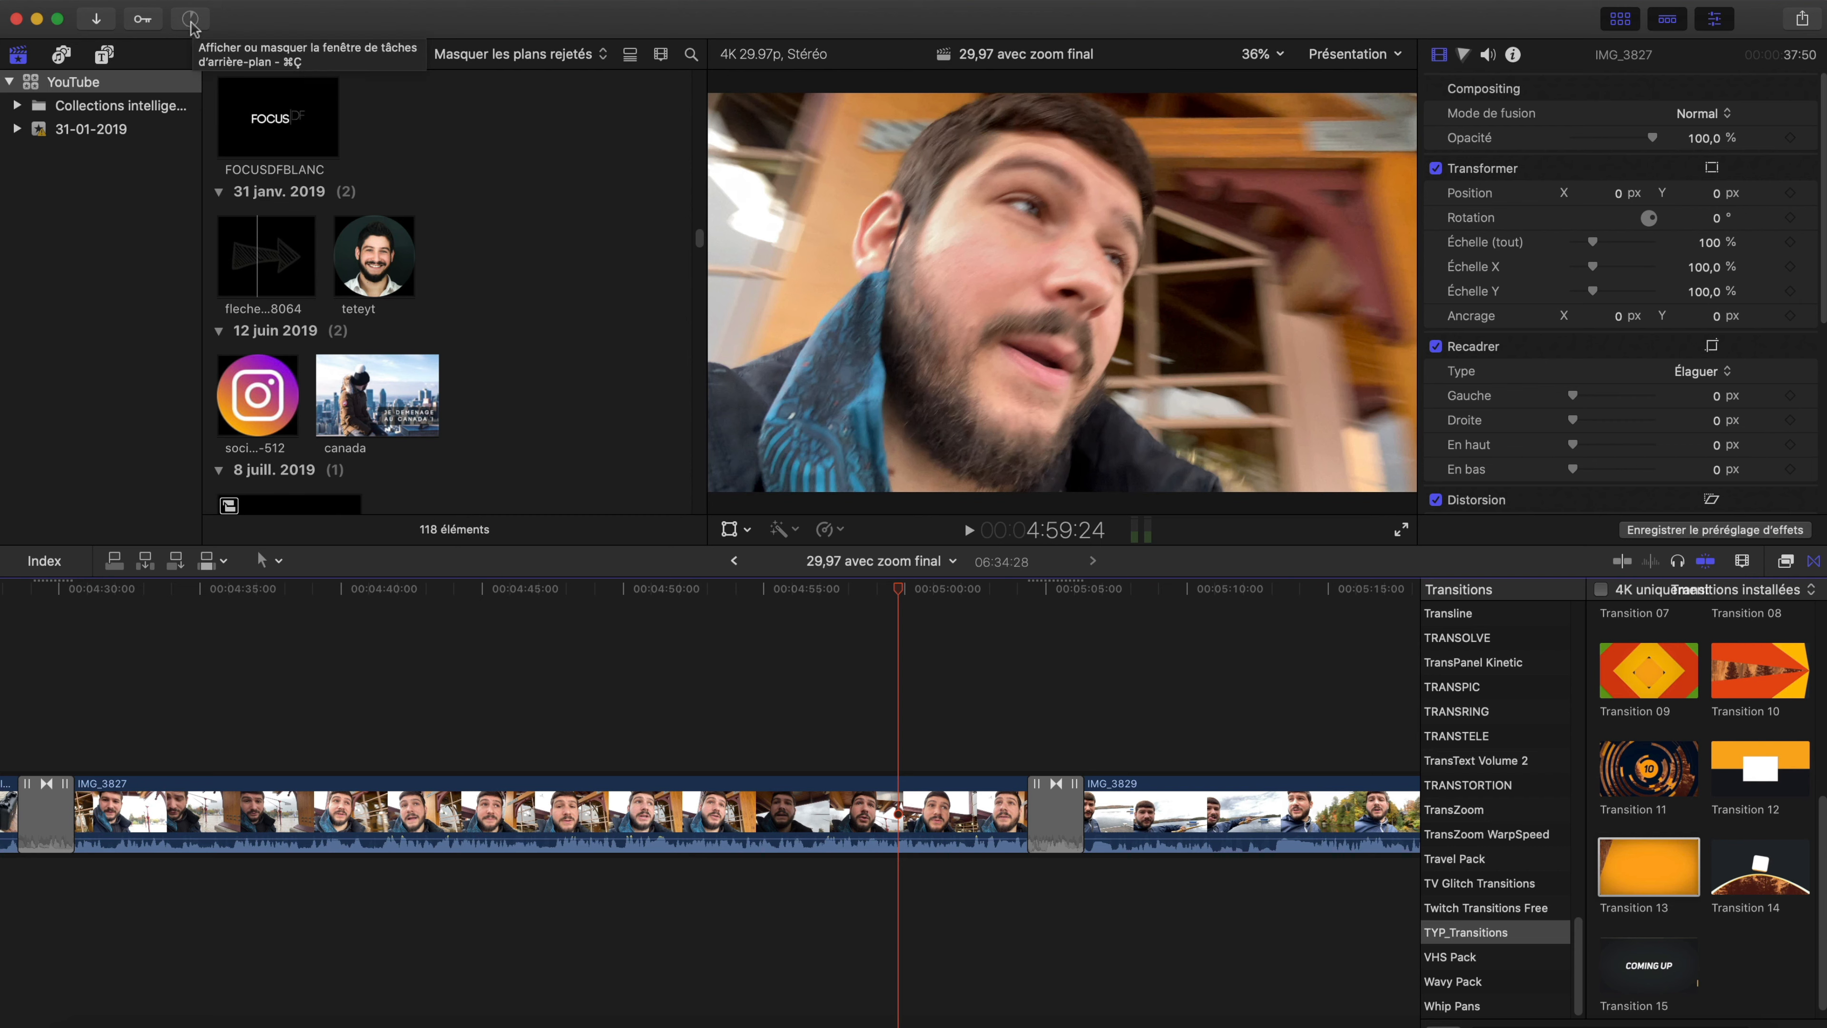
pyautogui.press('space')
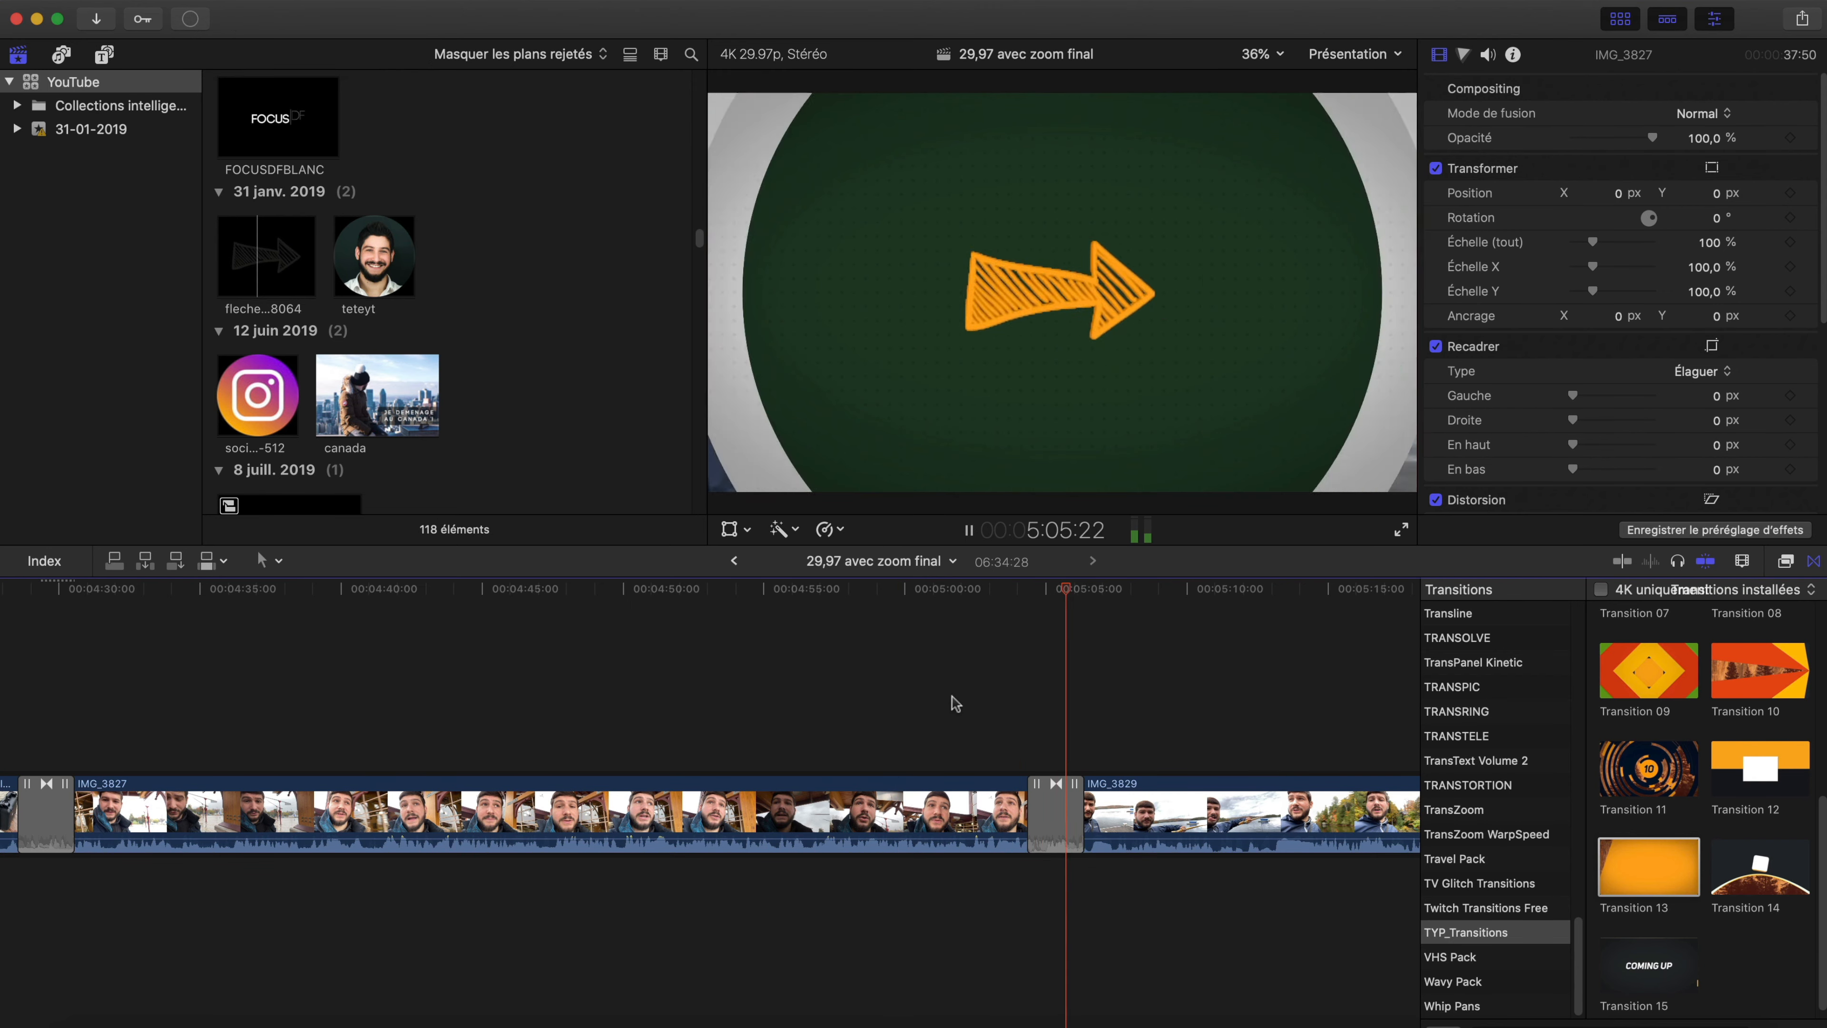
pyautogui.press('space')
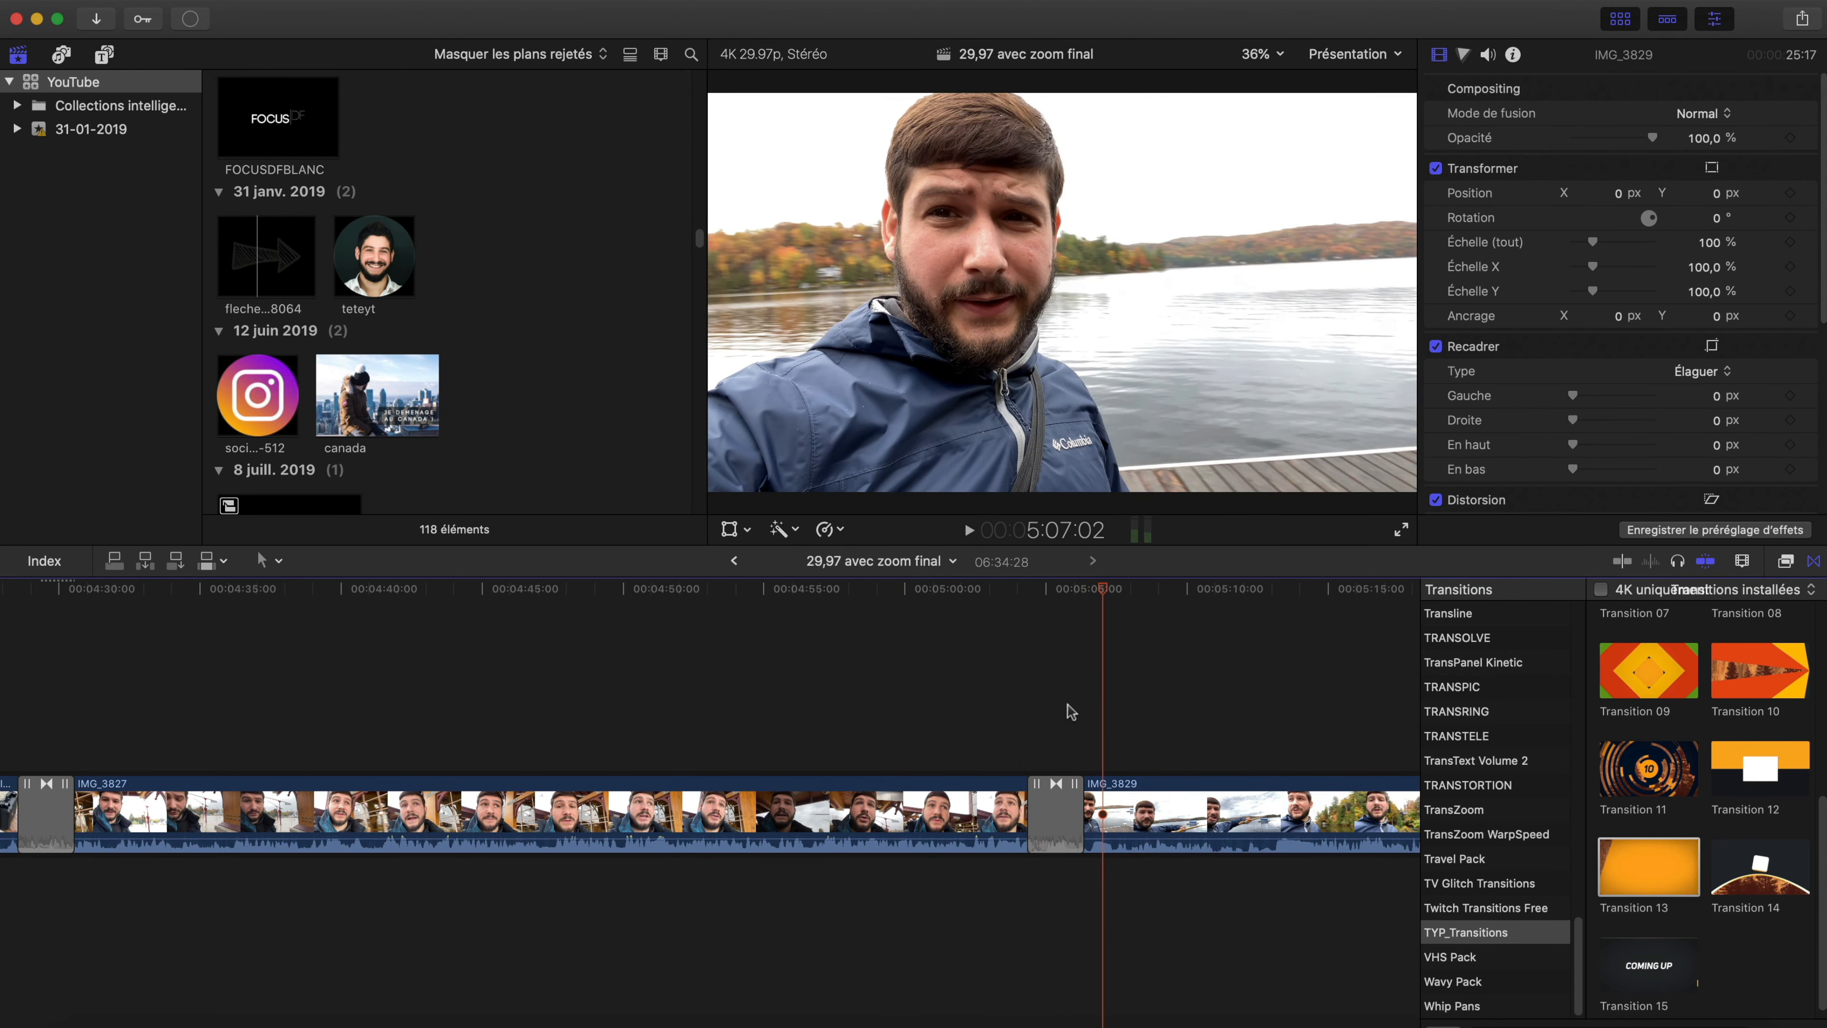
# - Step frame by frame through the end of Transition 13 to examine how the arrow logo animates
pyautogui.click(1069, 711)
pyautogui.press('Right')
pyautogui.press('Right')
pyautogui.press('Right')
pyautogui.press('Right')
pyautogui.press('Right')
pyautogui.press('Right')
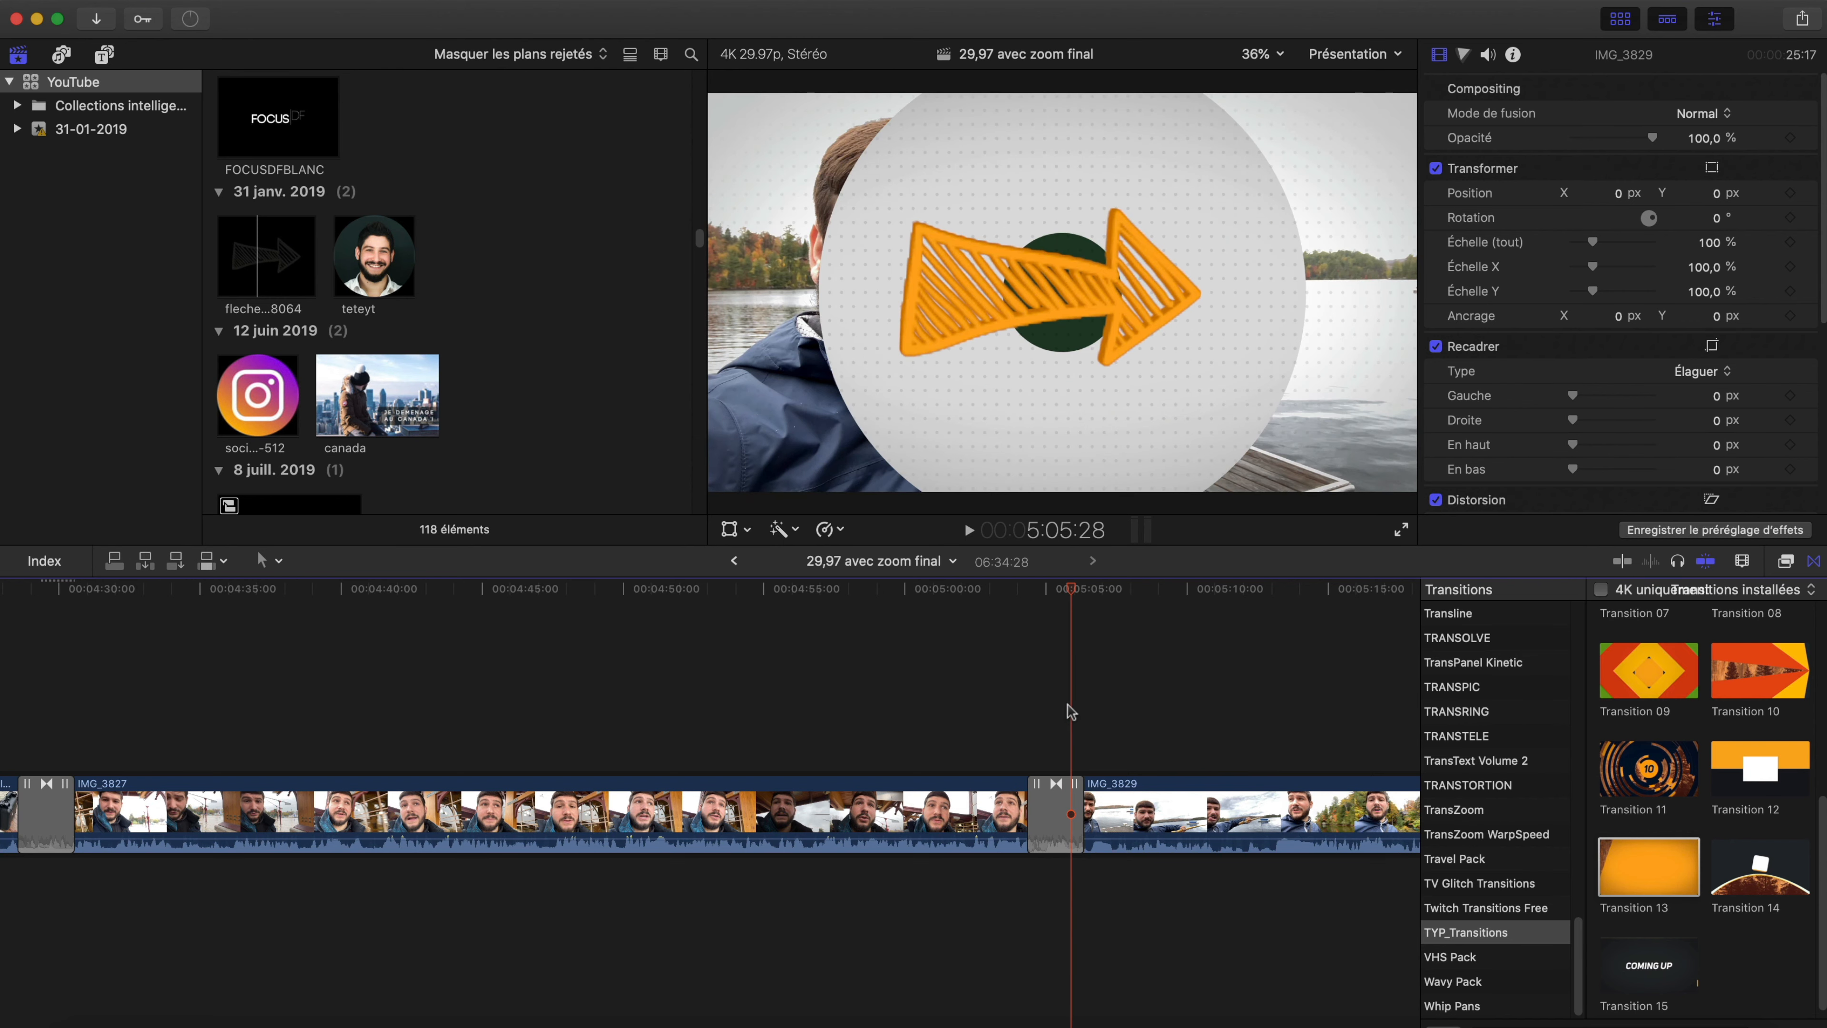
pyautogui.press('Left')
pyautogui.press('Left')
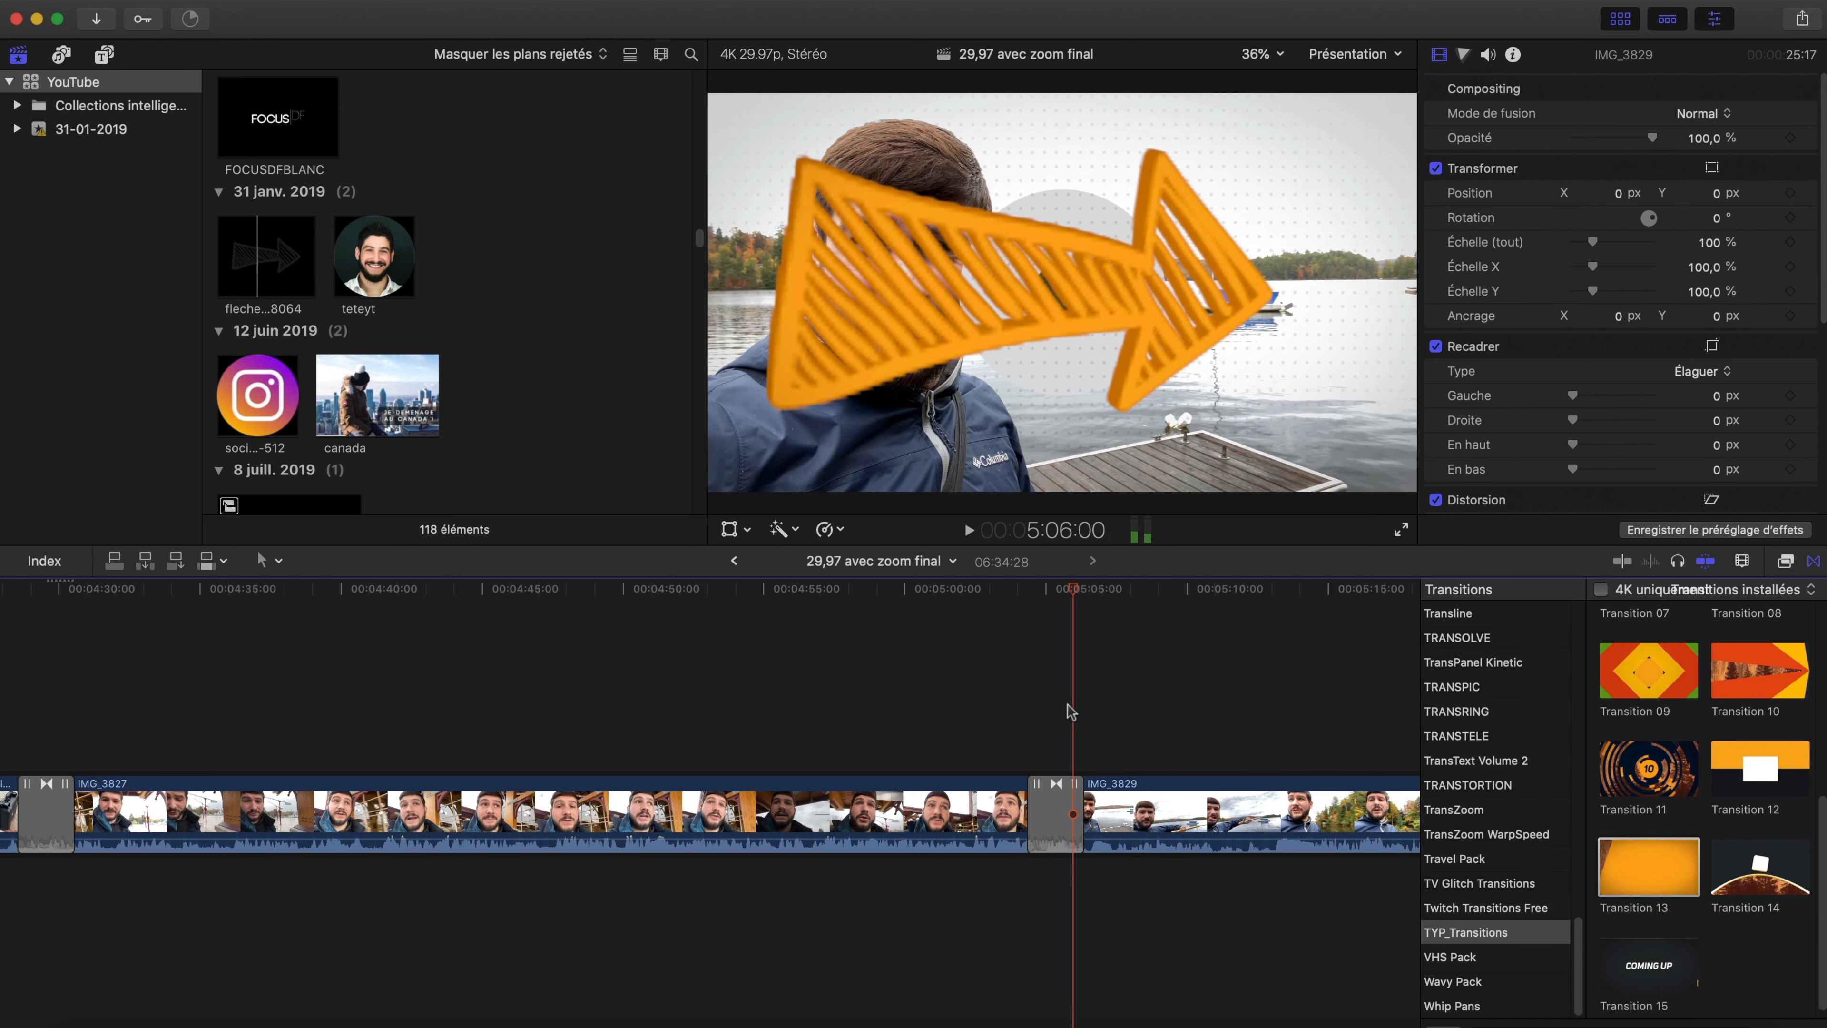
pyautogui.press('Right')
pyautogui.press('Right')
pyautogui.press('Right')
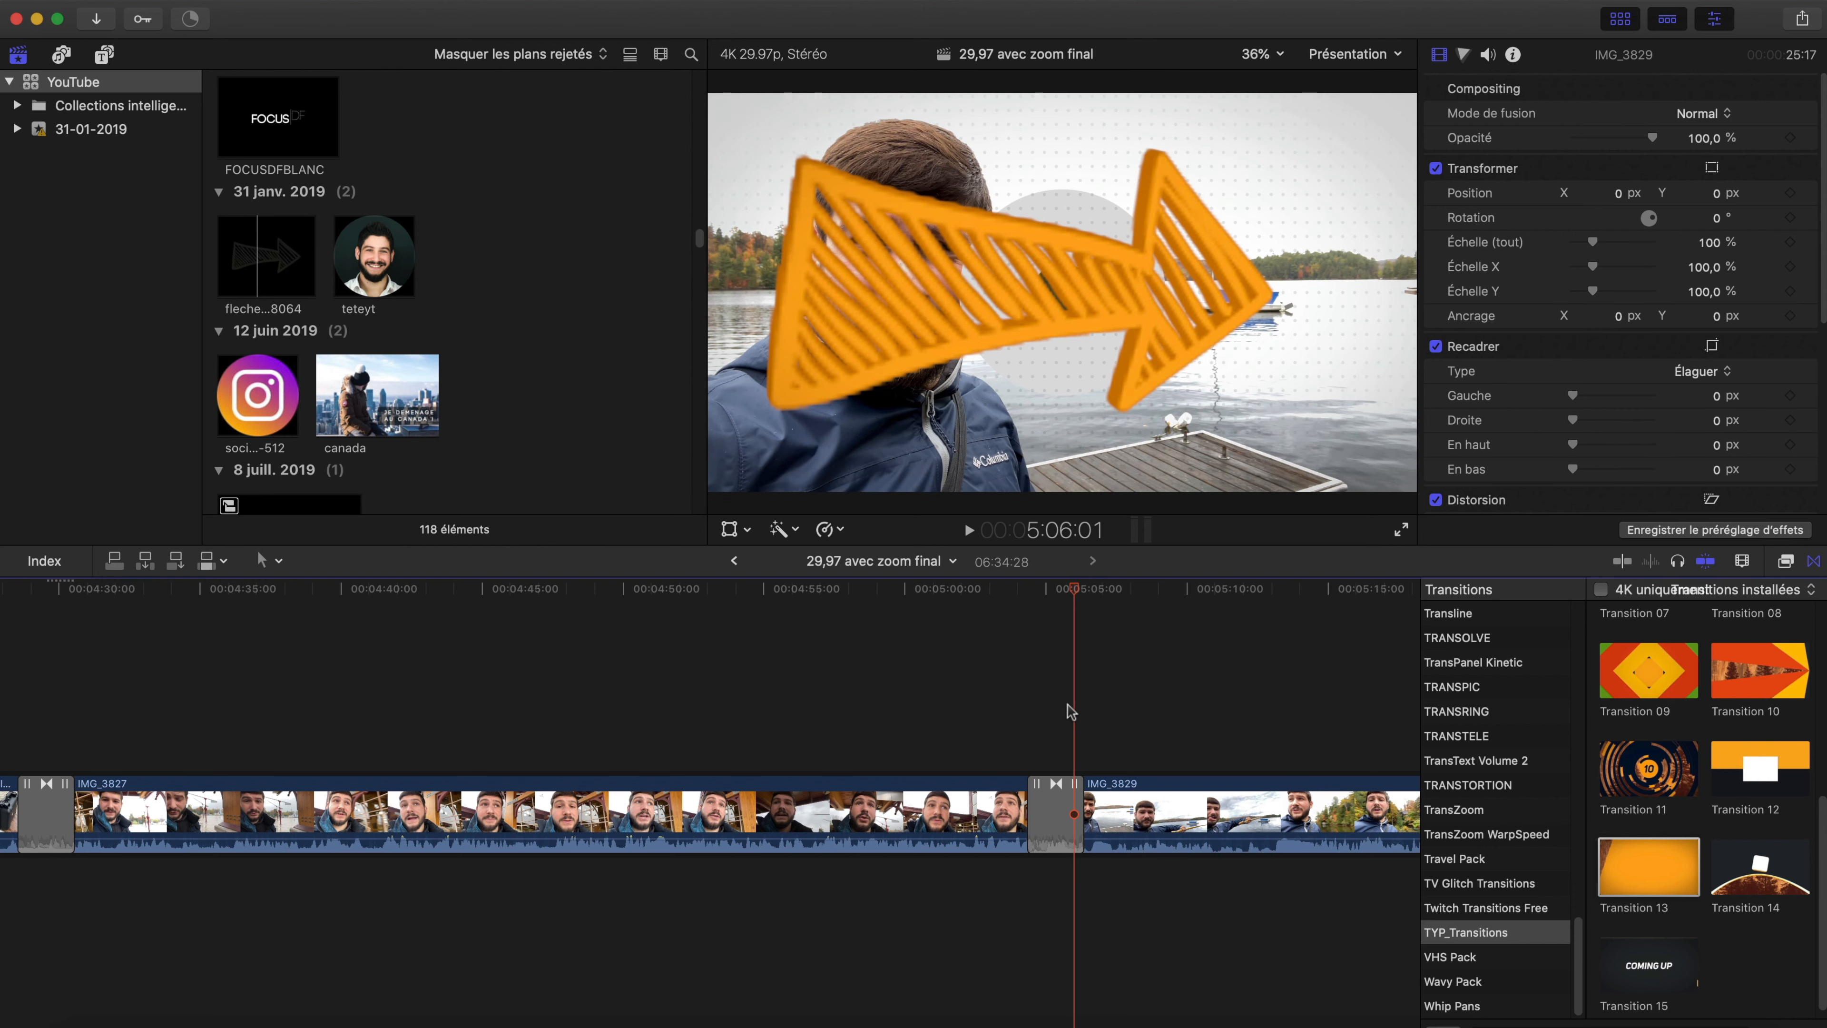
pyautogui.press('Left')
pyautogui.press('Left')
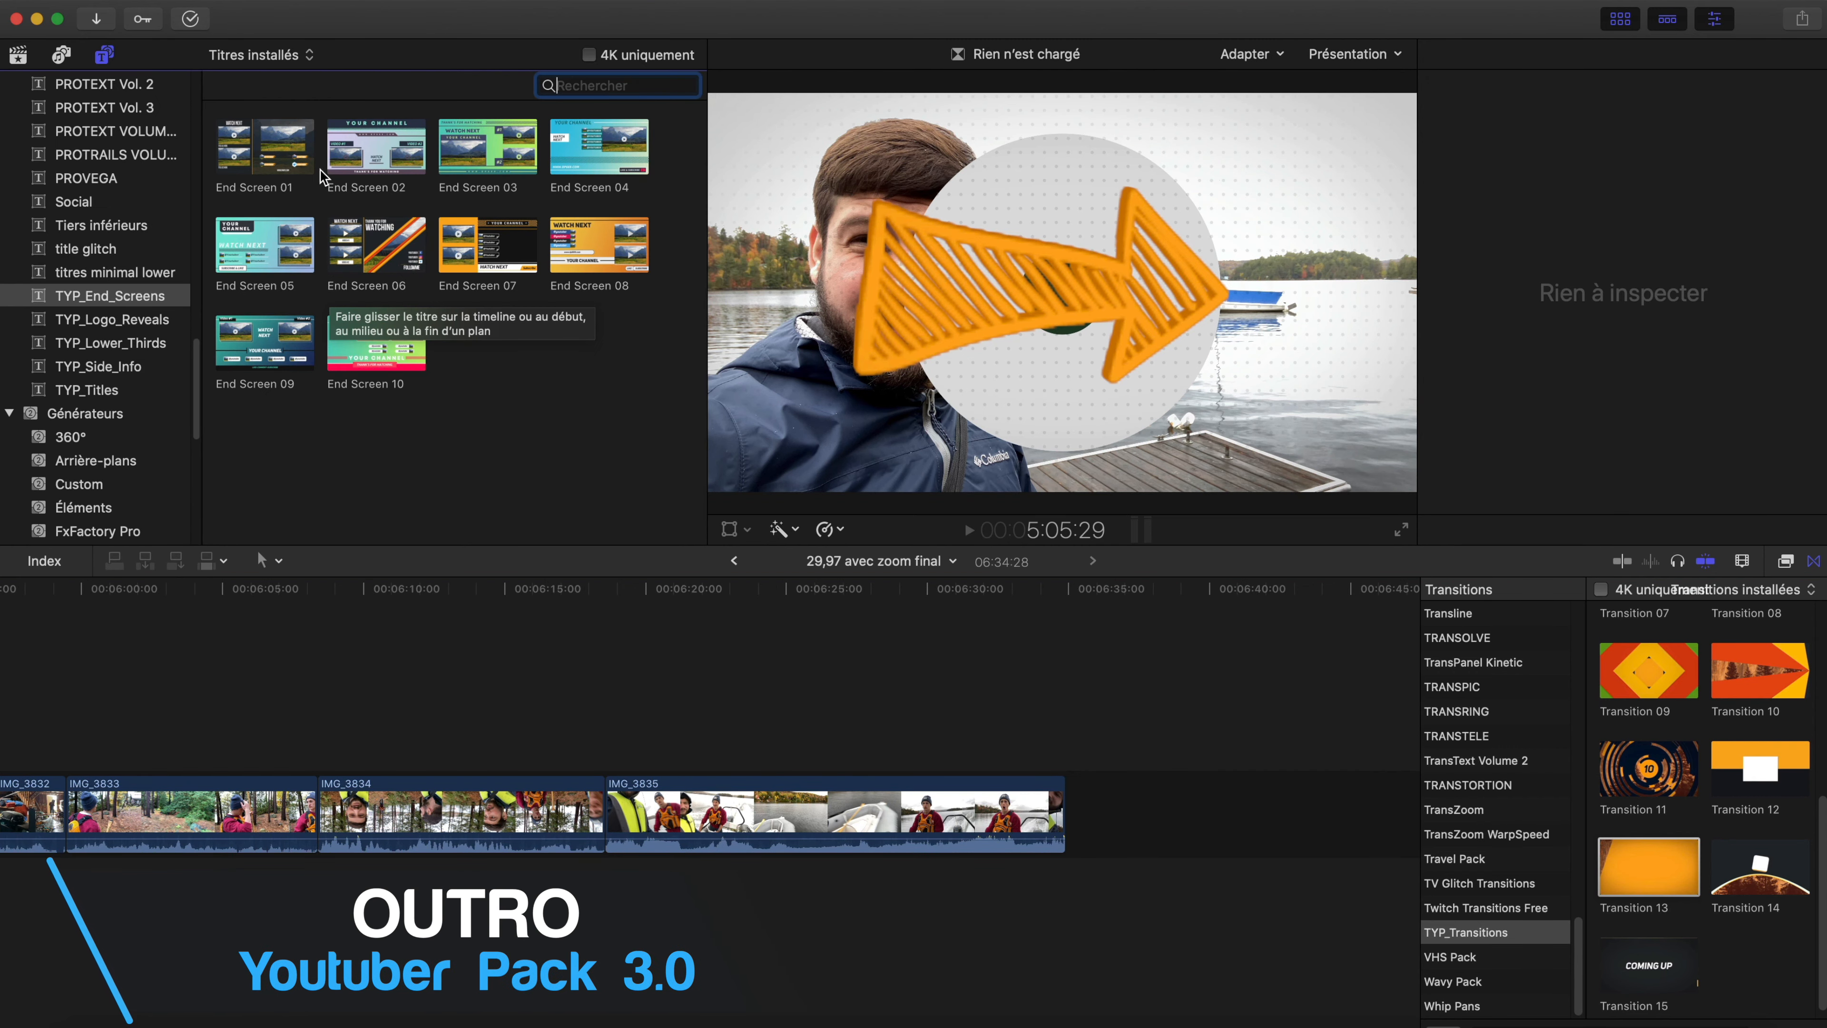
# - Append End Screen 01 from TYP_End_Screens after the IMG_3835 clip and show it at 6:38:16
pyautogui.click(261, 149)
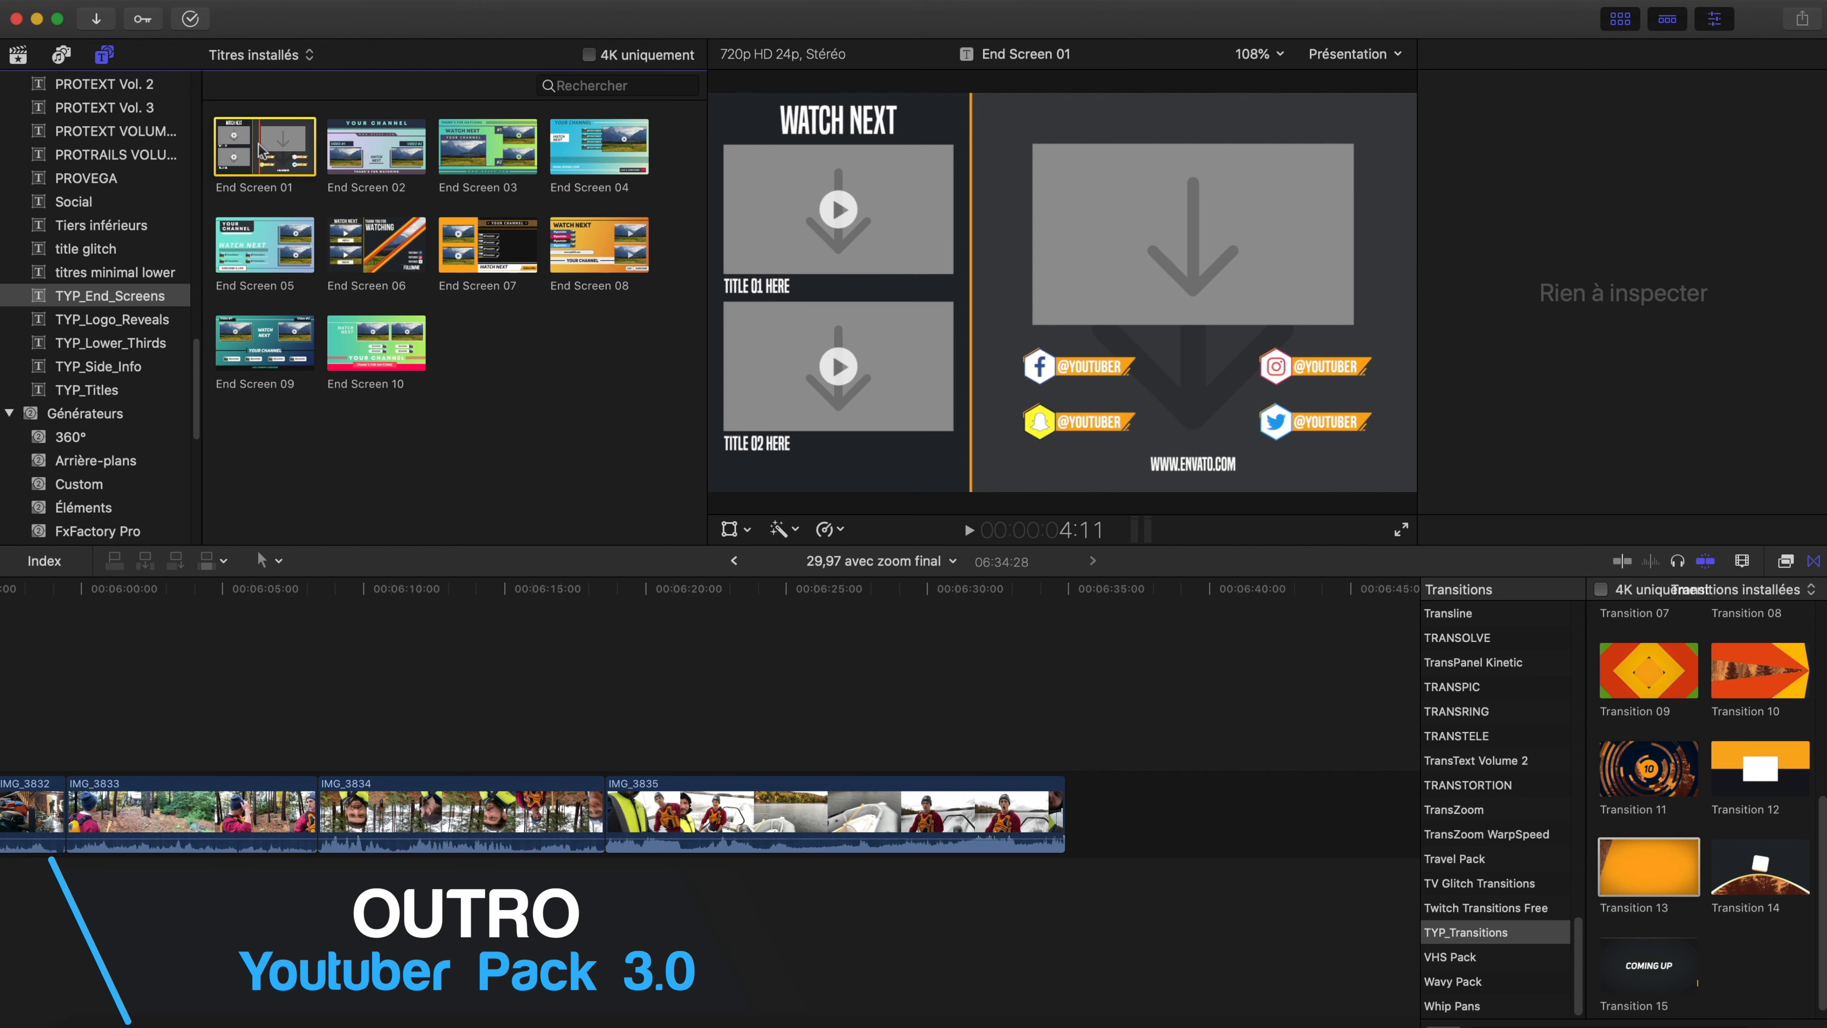
pyautogui.moveTo(261, 149); pyautogui.dragTo(1074, 804)
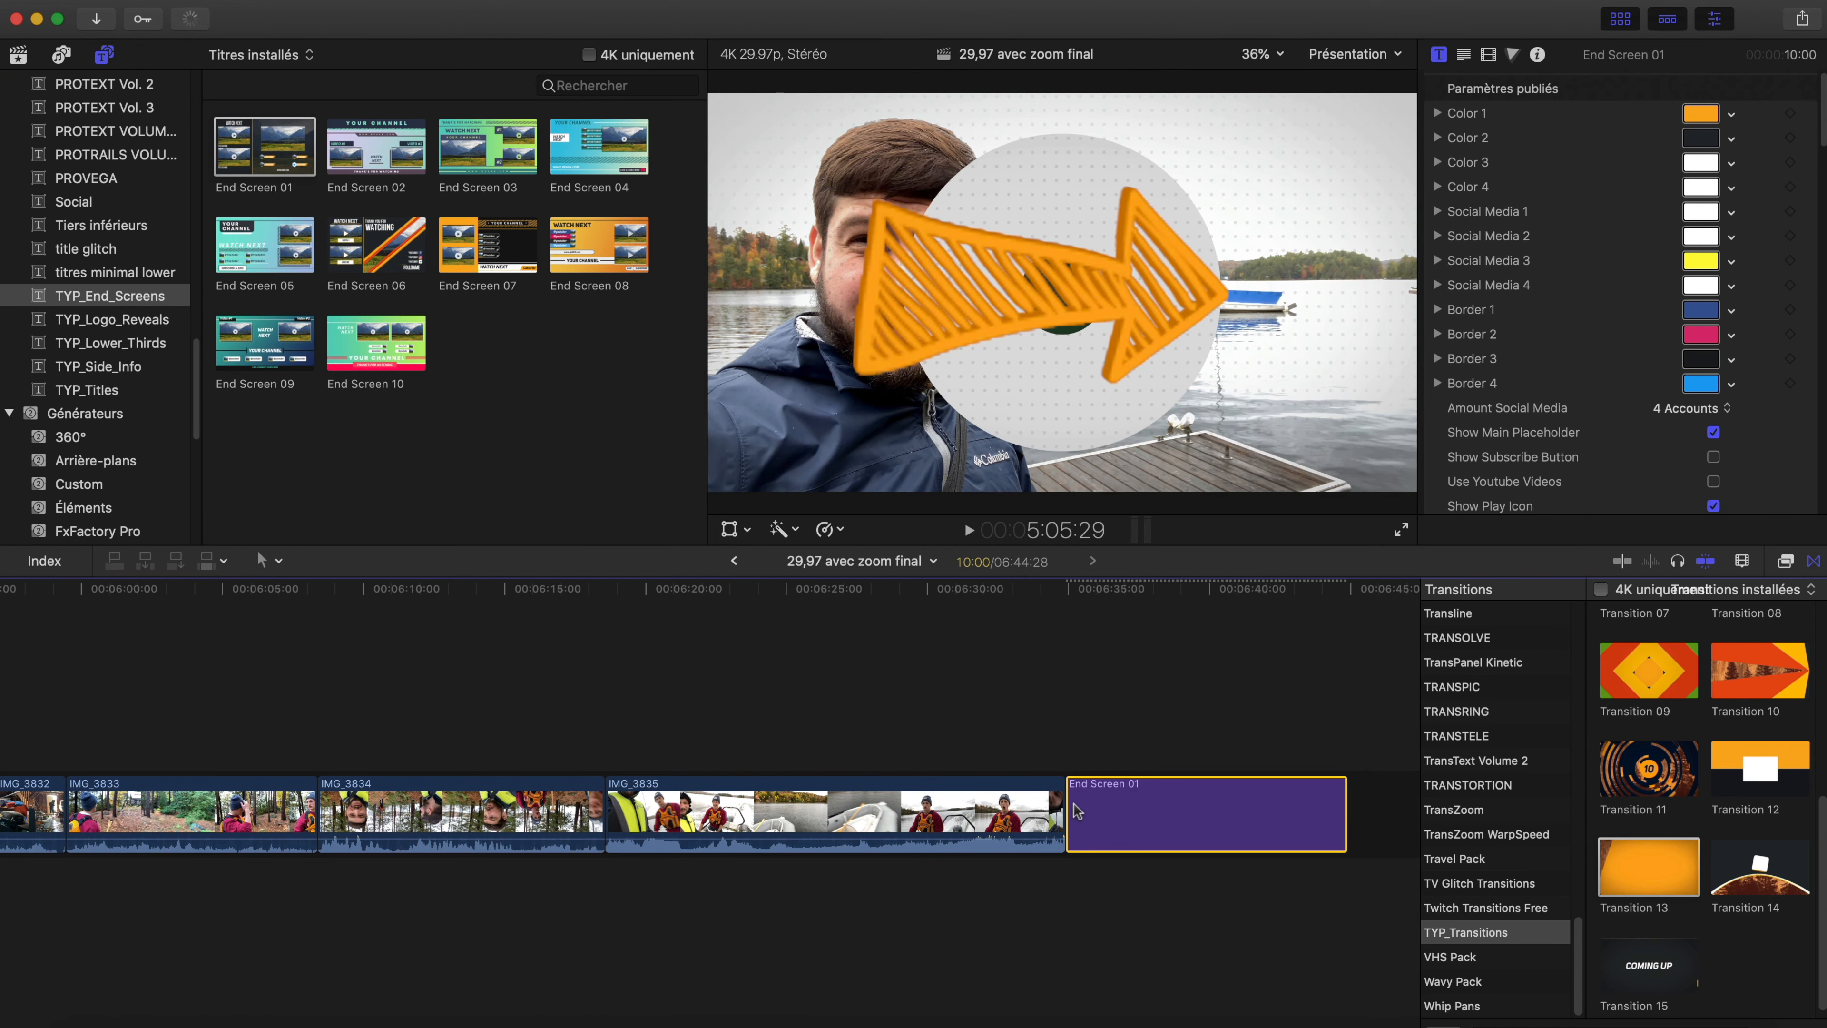
pyautogui.click(1108, 738)
pyautogui.click(1169, 739)
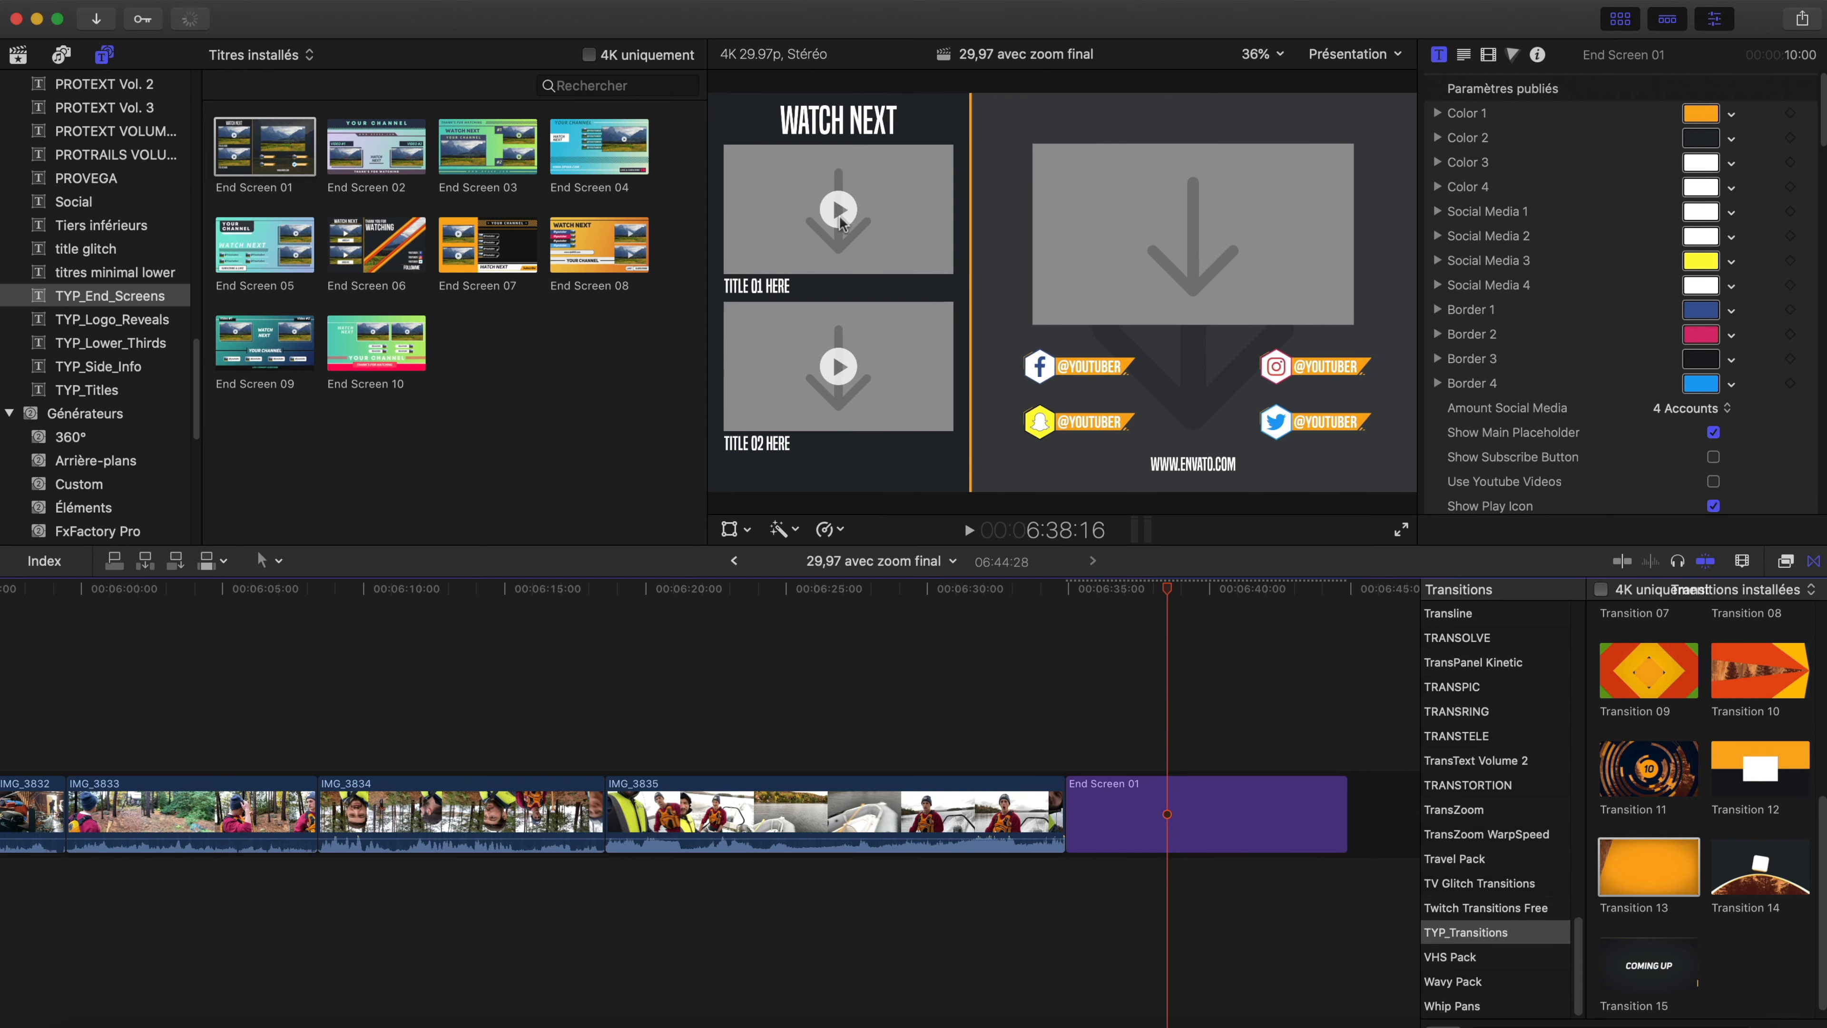
# - Choose the IMG_3834 clip as the Main Placeholder source of End Screen 01
pyautogui.scroll(-5, 1579, 284)
pyautogui.scroll(-3, 1573, 271)
pyautogui.click(1676, 415)
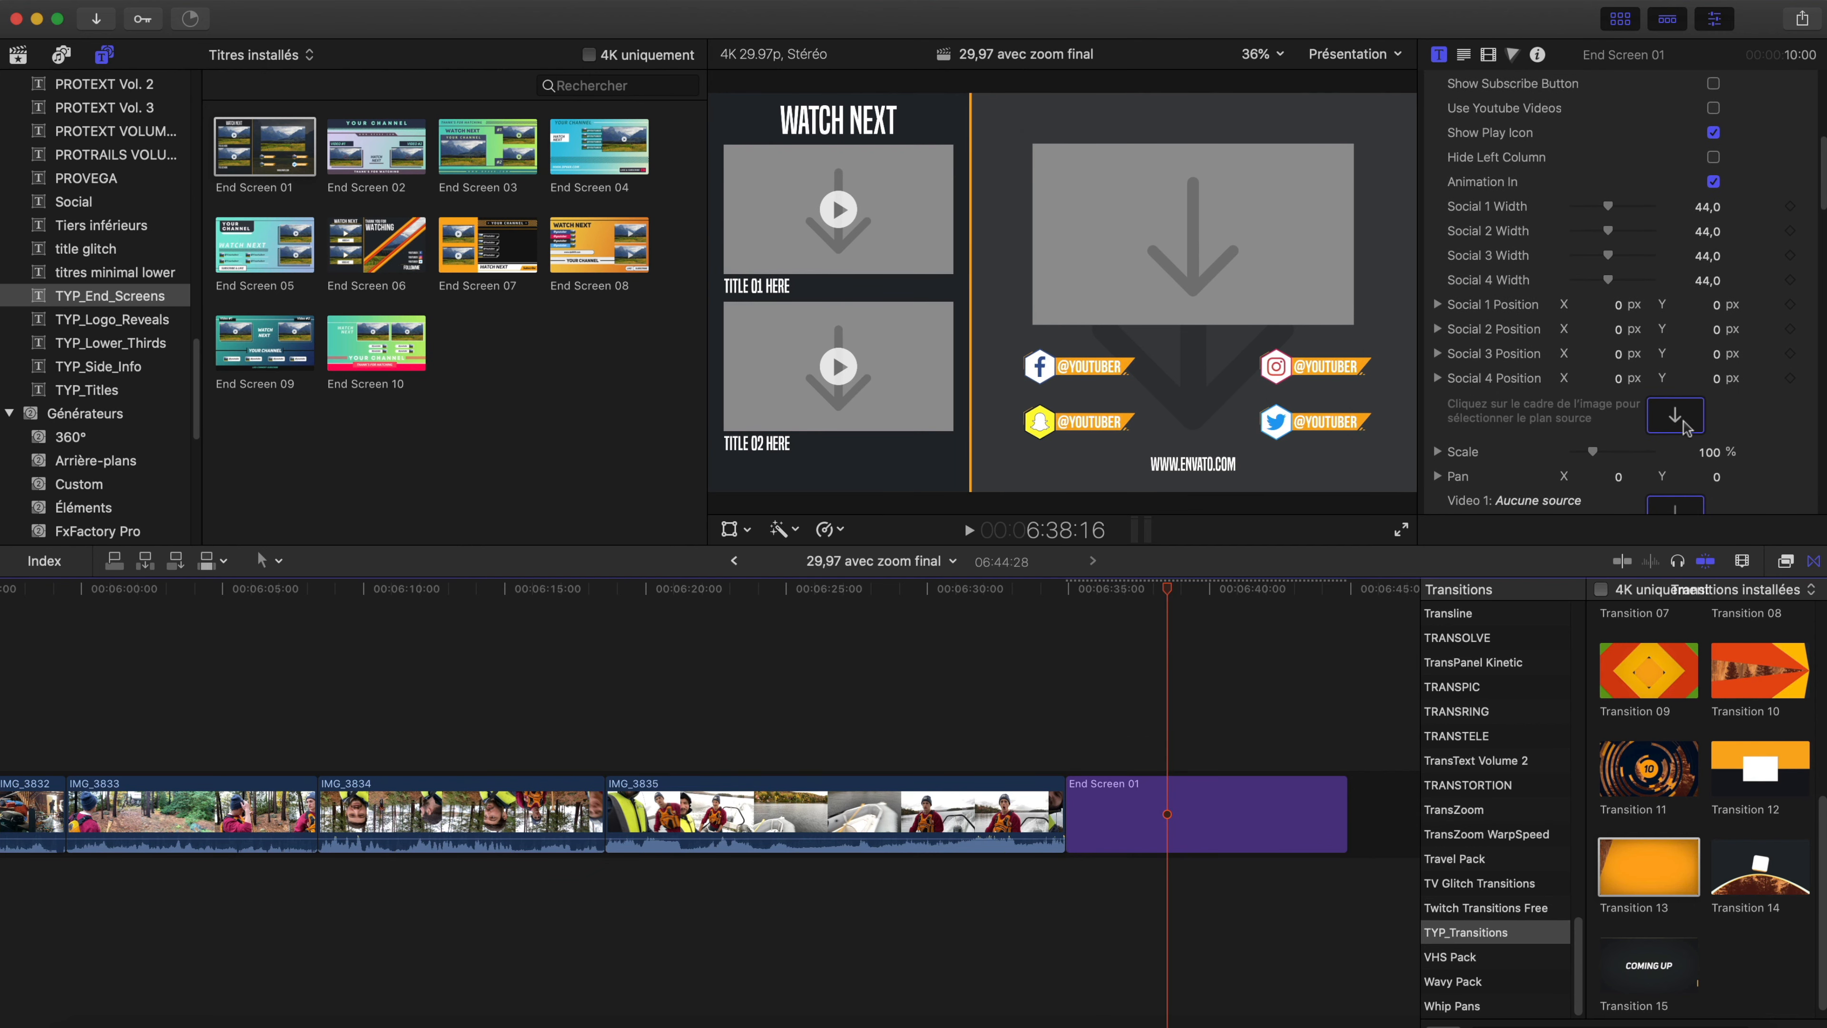
pyautogui.click(498, 821)
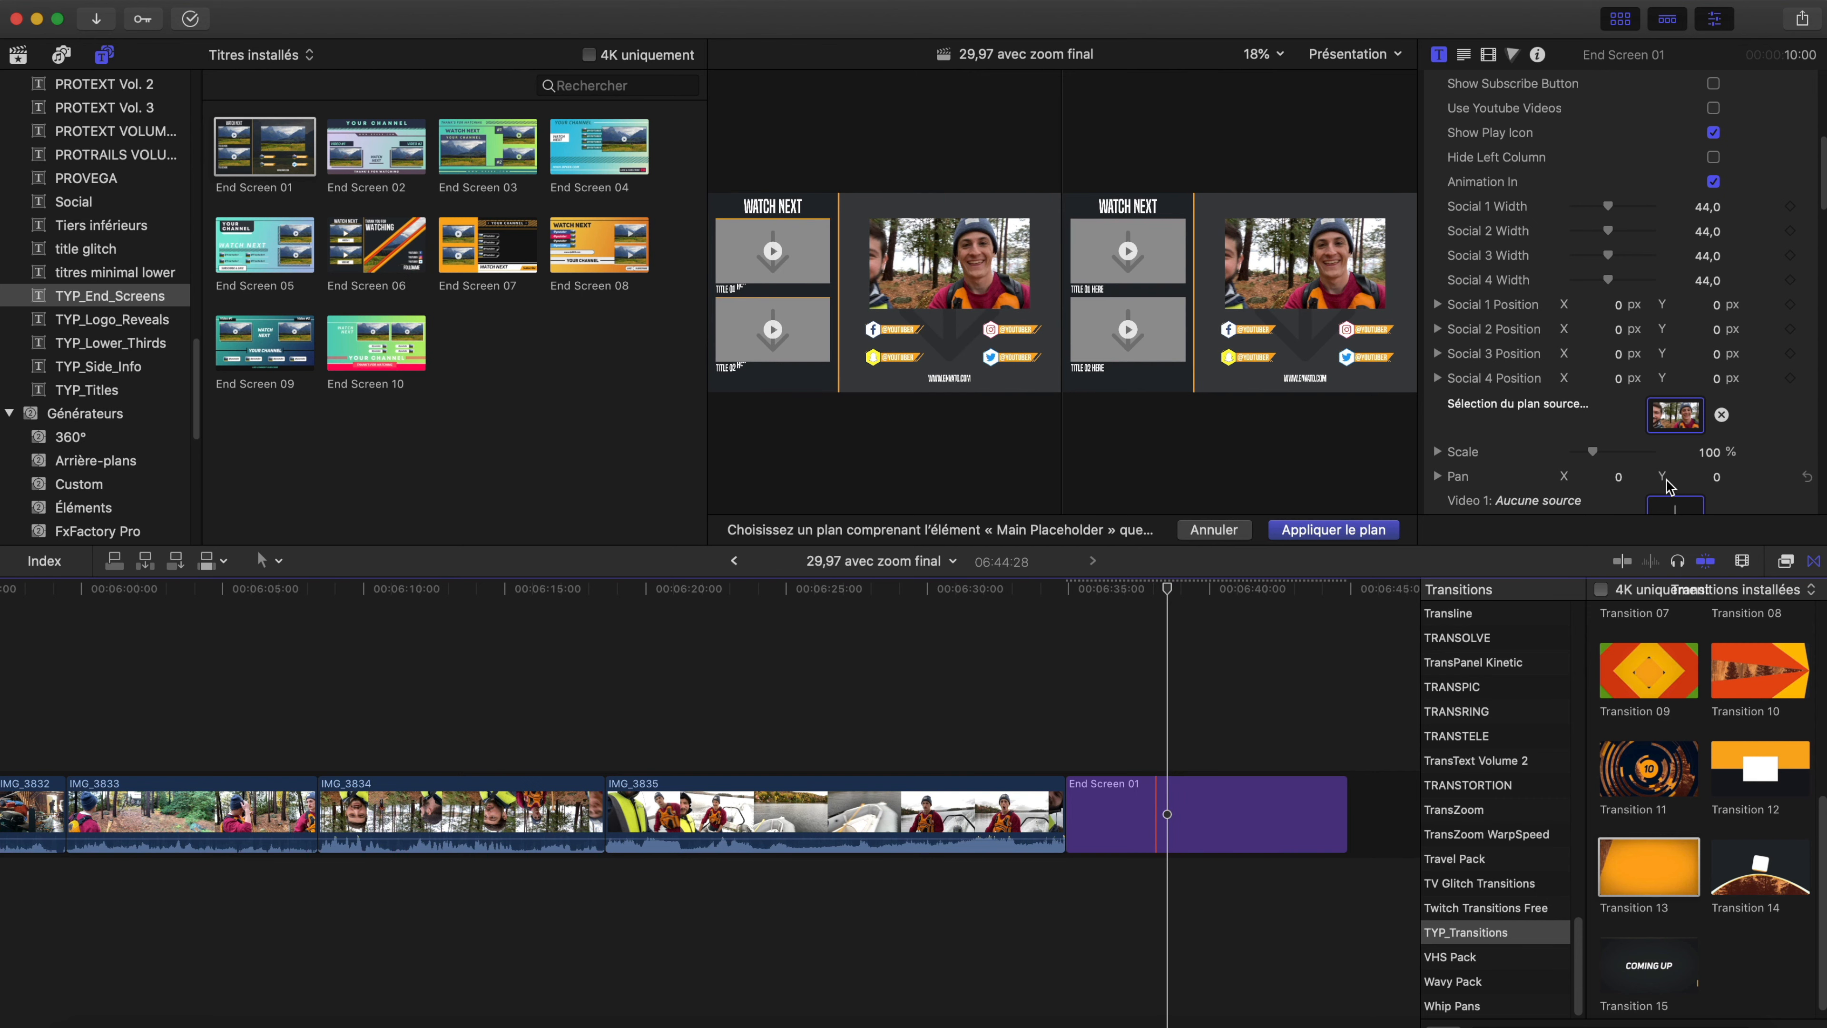
# - Set the canada image as the Video 1 source of End Screen 01 and apply it
pyautogui.scroll(-4, 1669, 486)
pyautogui.click(1678, 400)
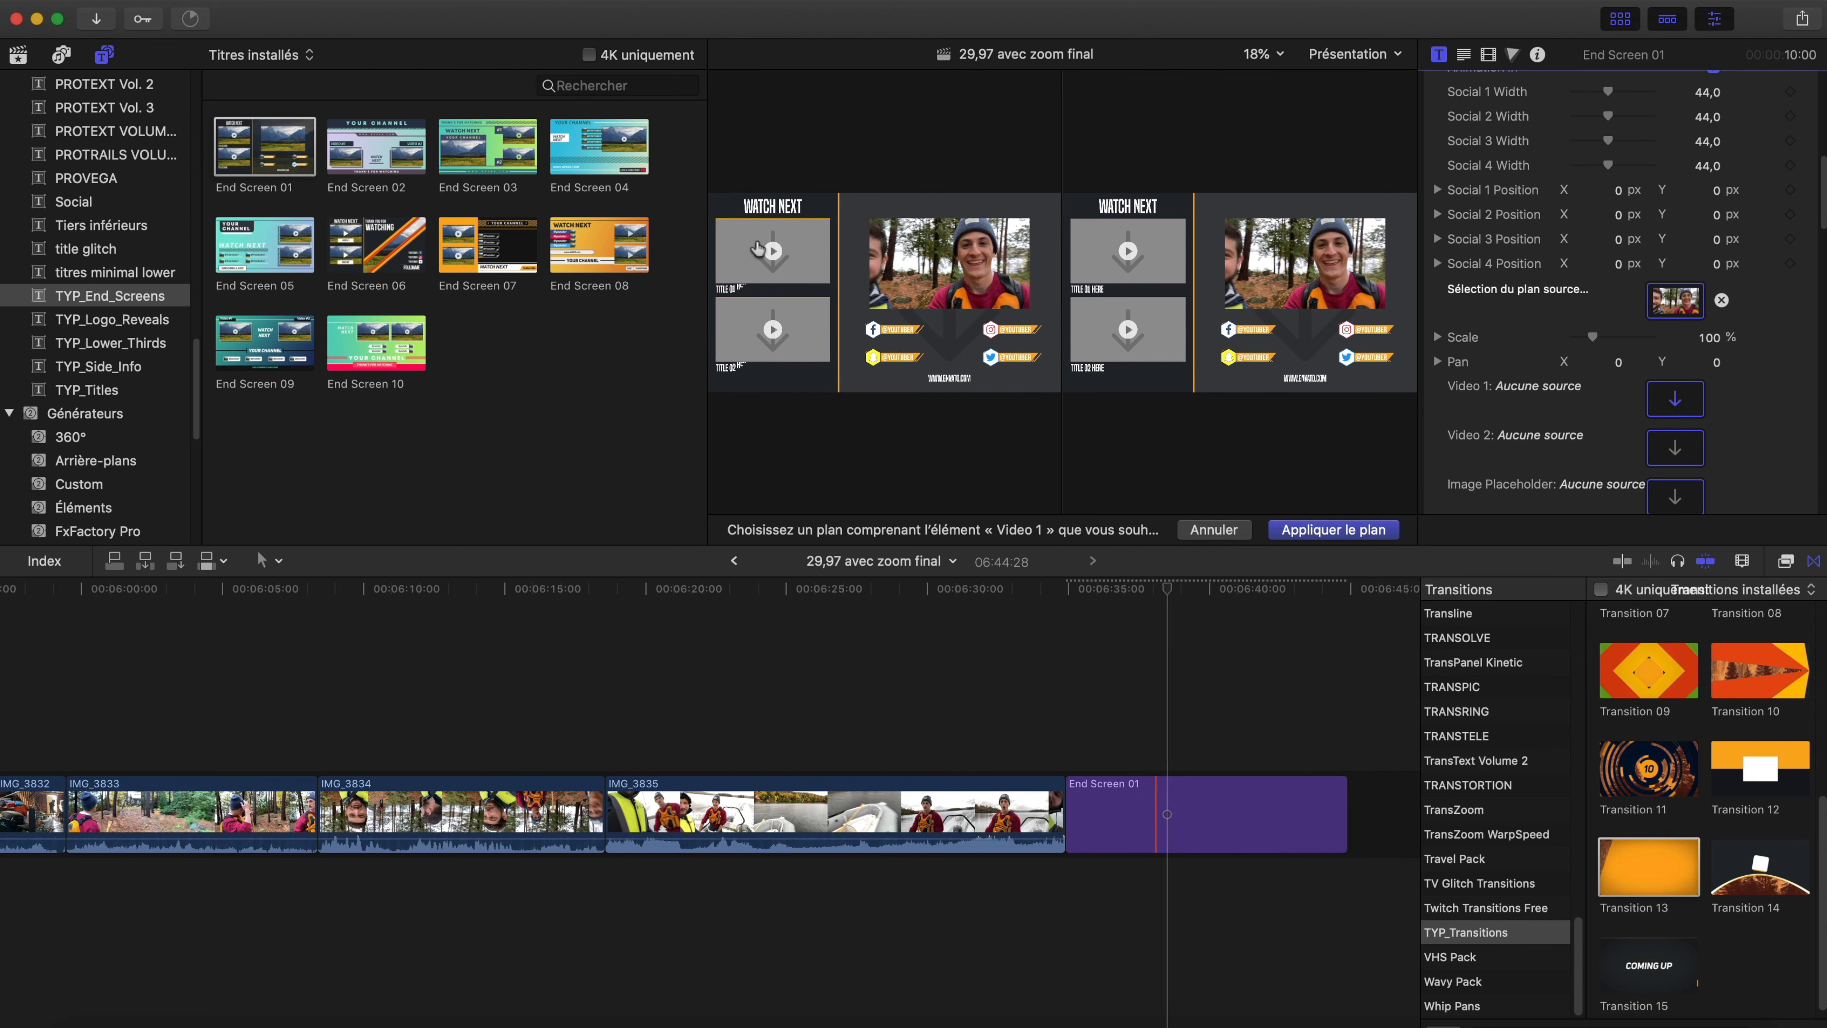
pyautogui.click(18, 54)
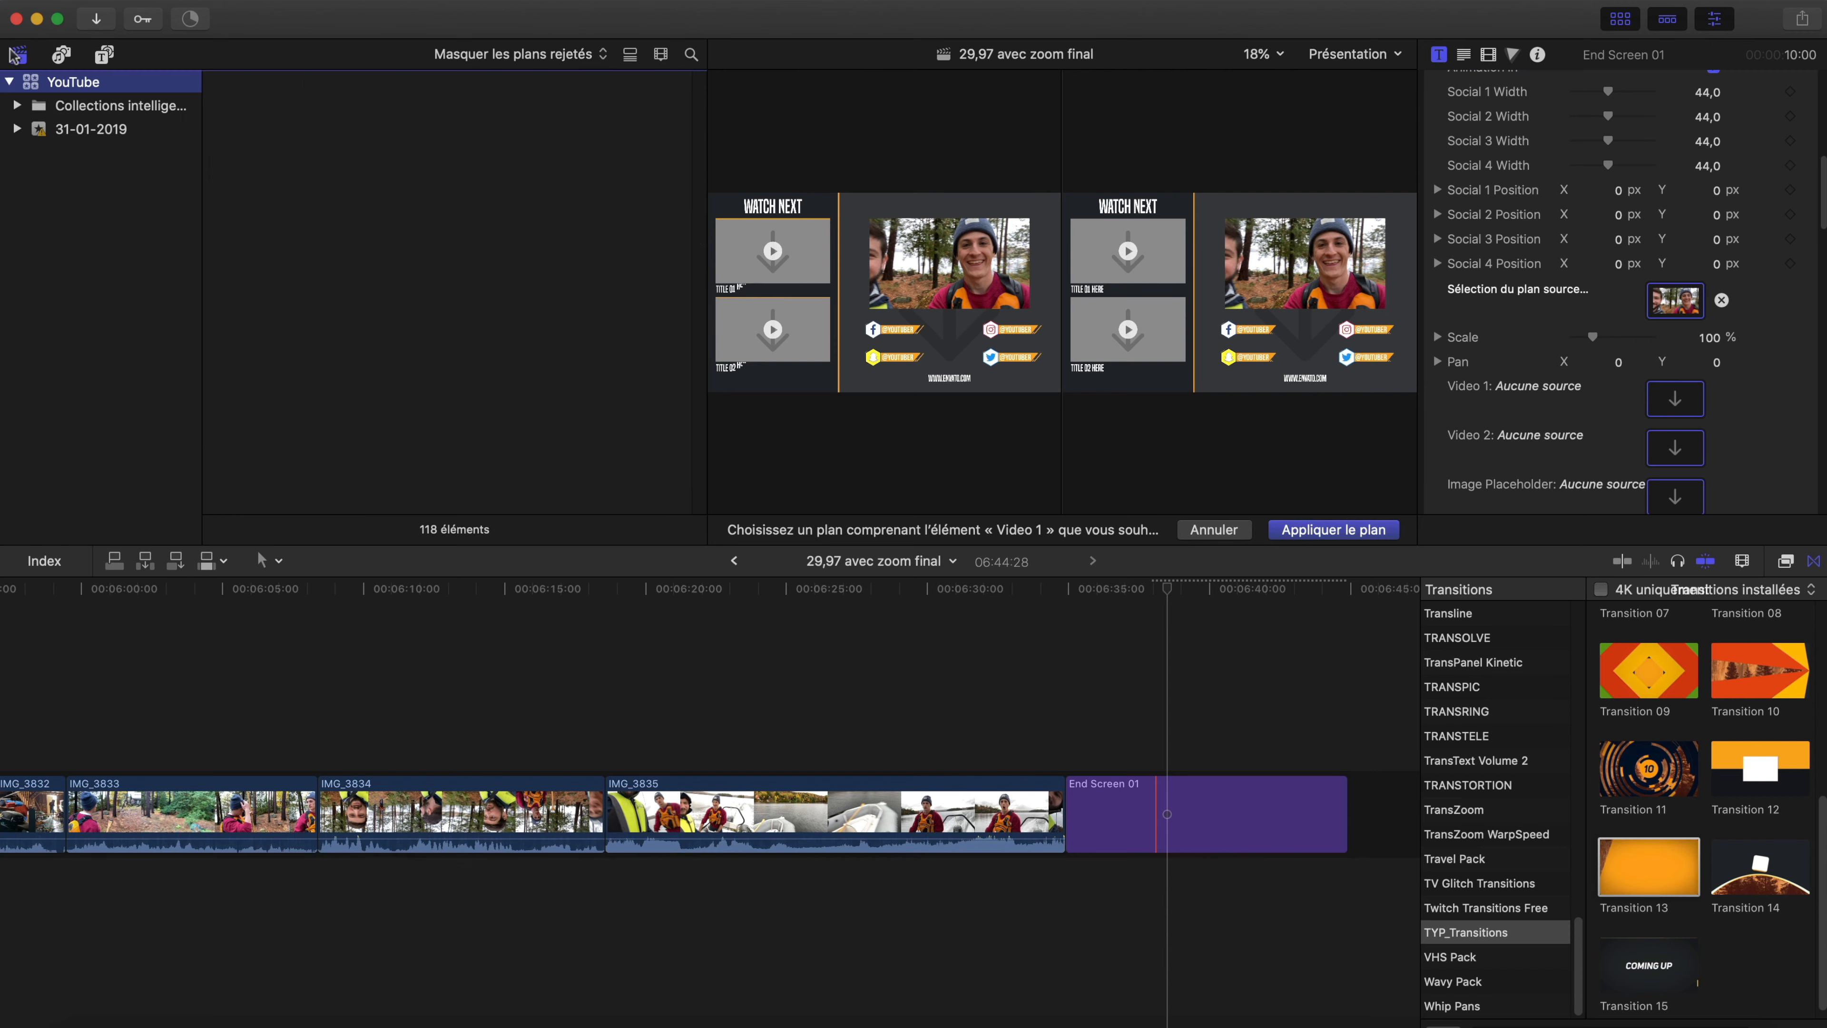
pyautogui.click(368, 405)
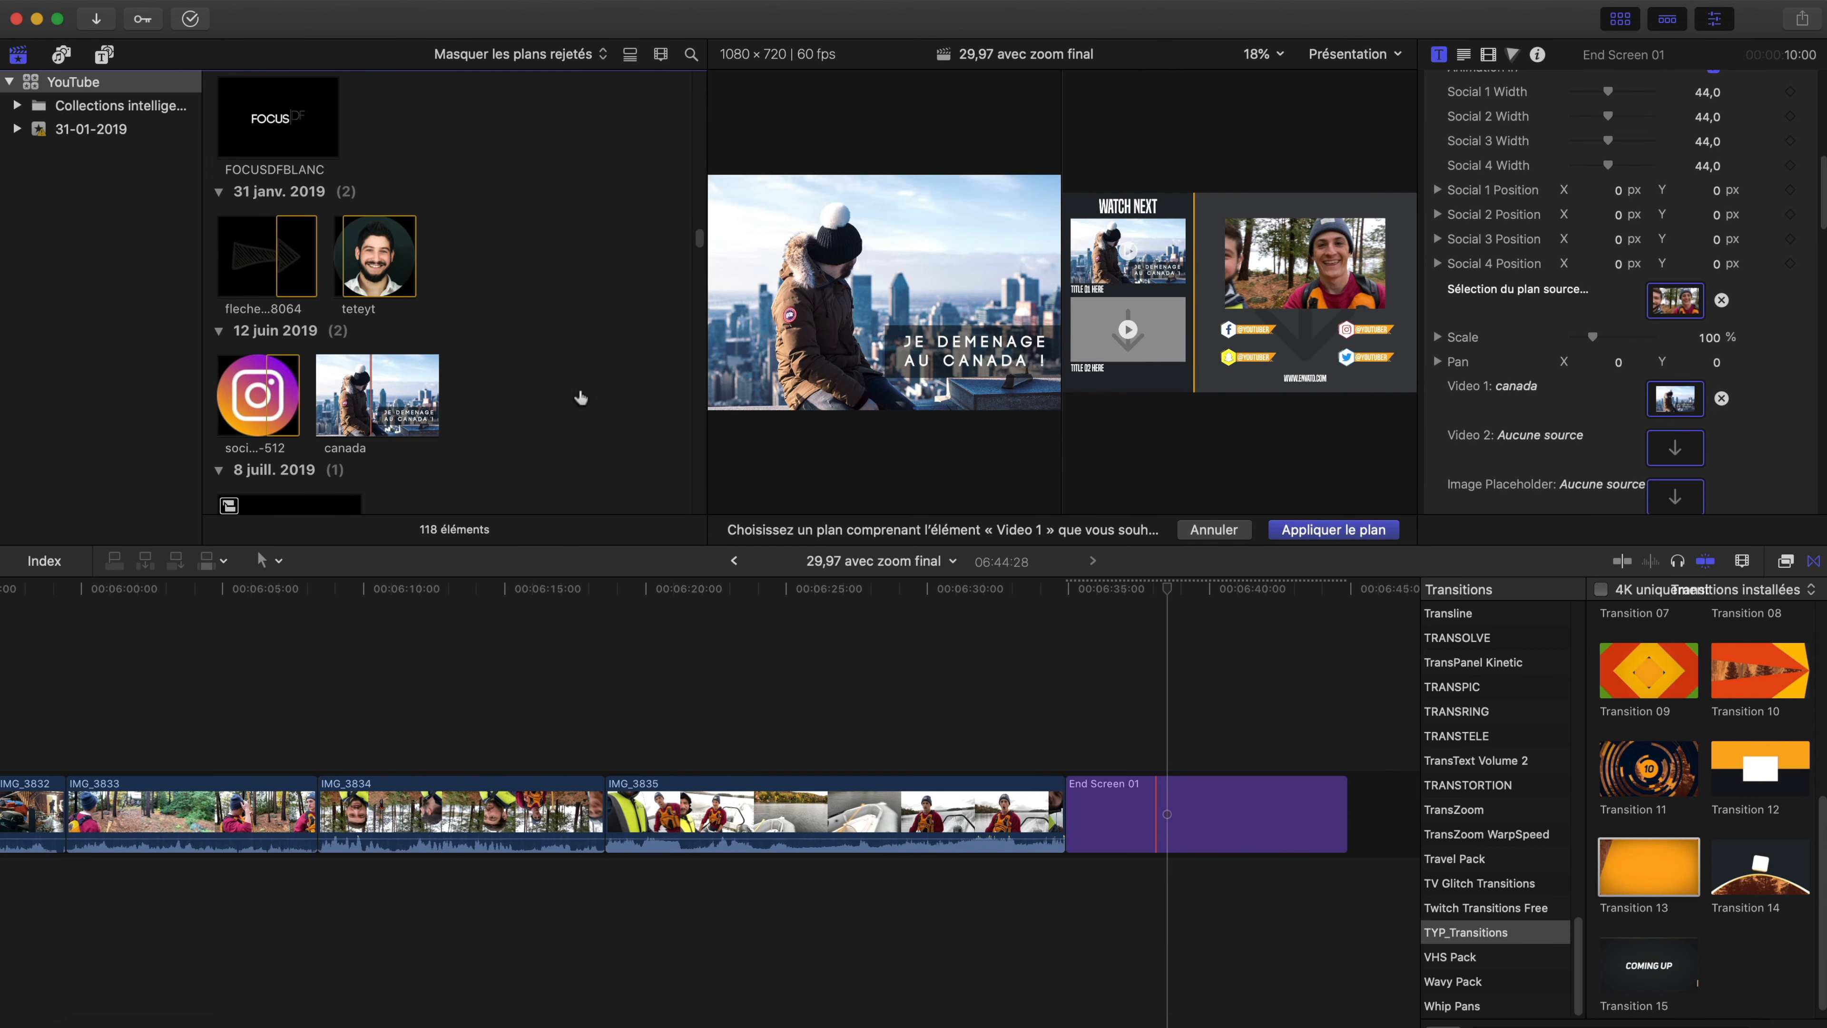
pyautogui.click(1319, 532)
# - Replace the Header Text of End Screen 01 with "Skfjksdjfkjds"
pyautogui.click(797, 288)
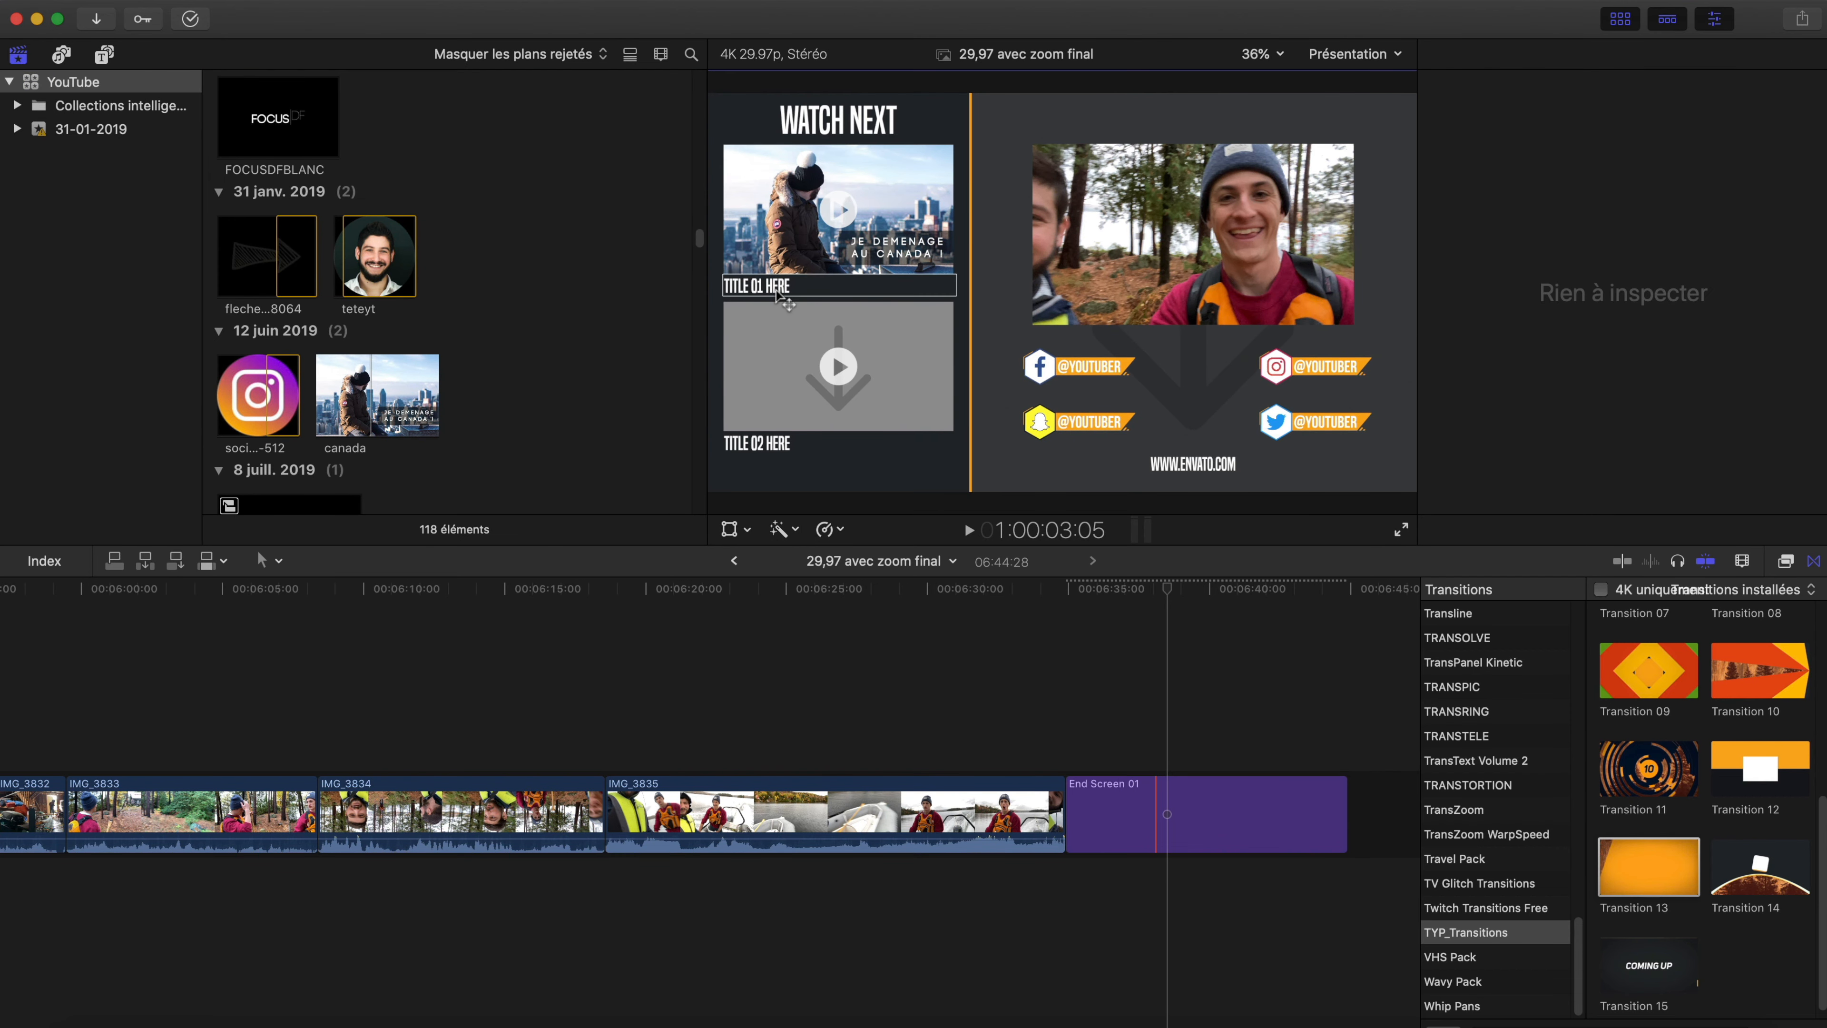
pyautogui.scroll(-10, 1642, 272)
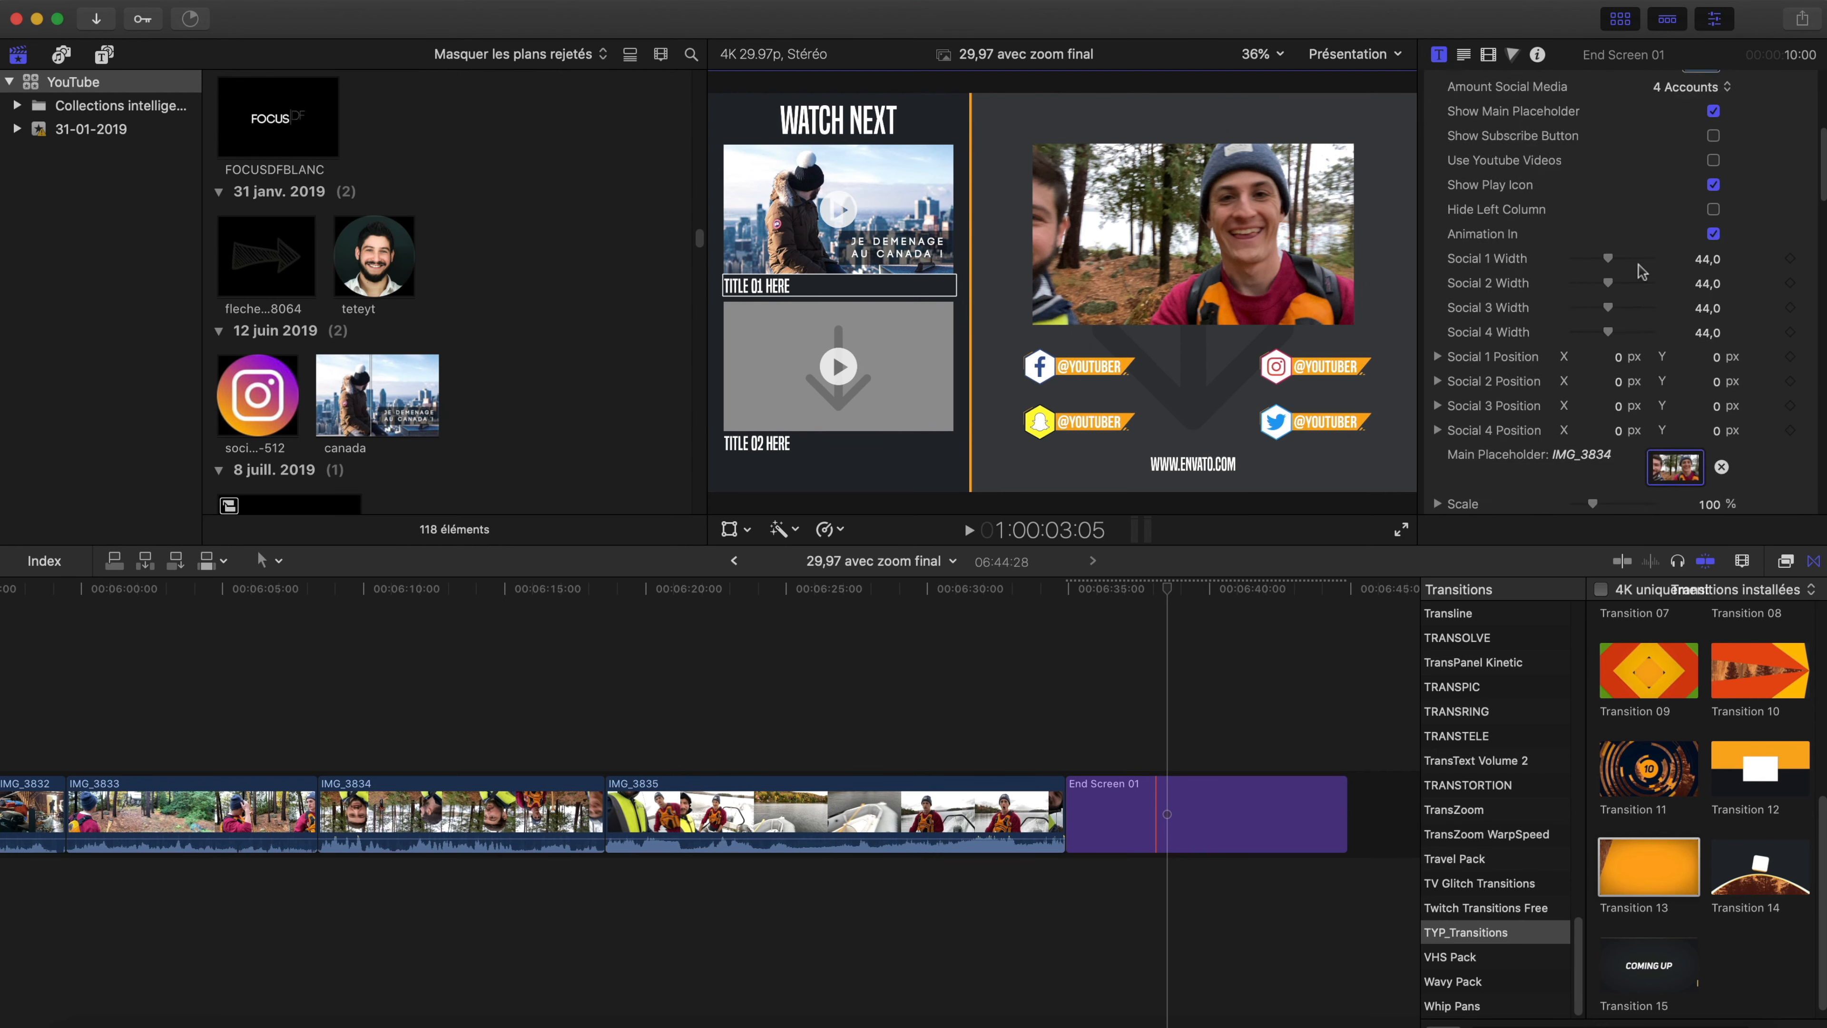
pyautogui.click(1641, 273)
pyautogui.write('skfjksdjfkjds')
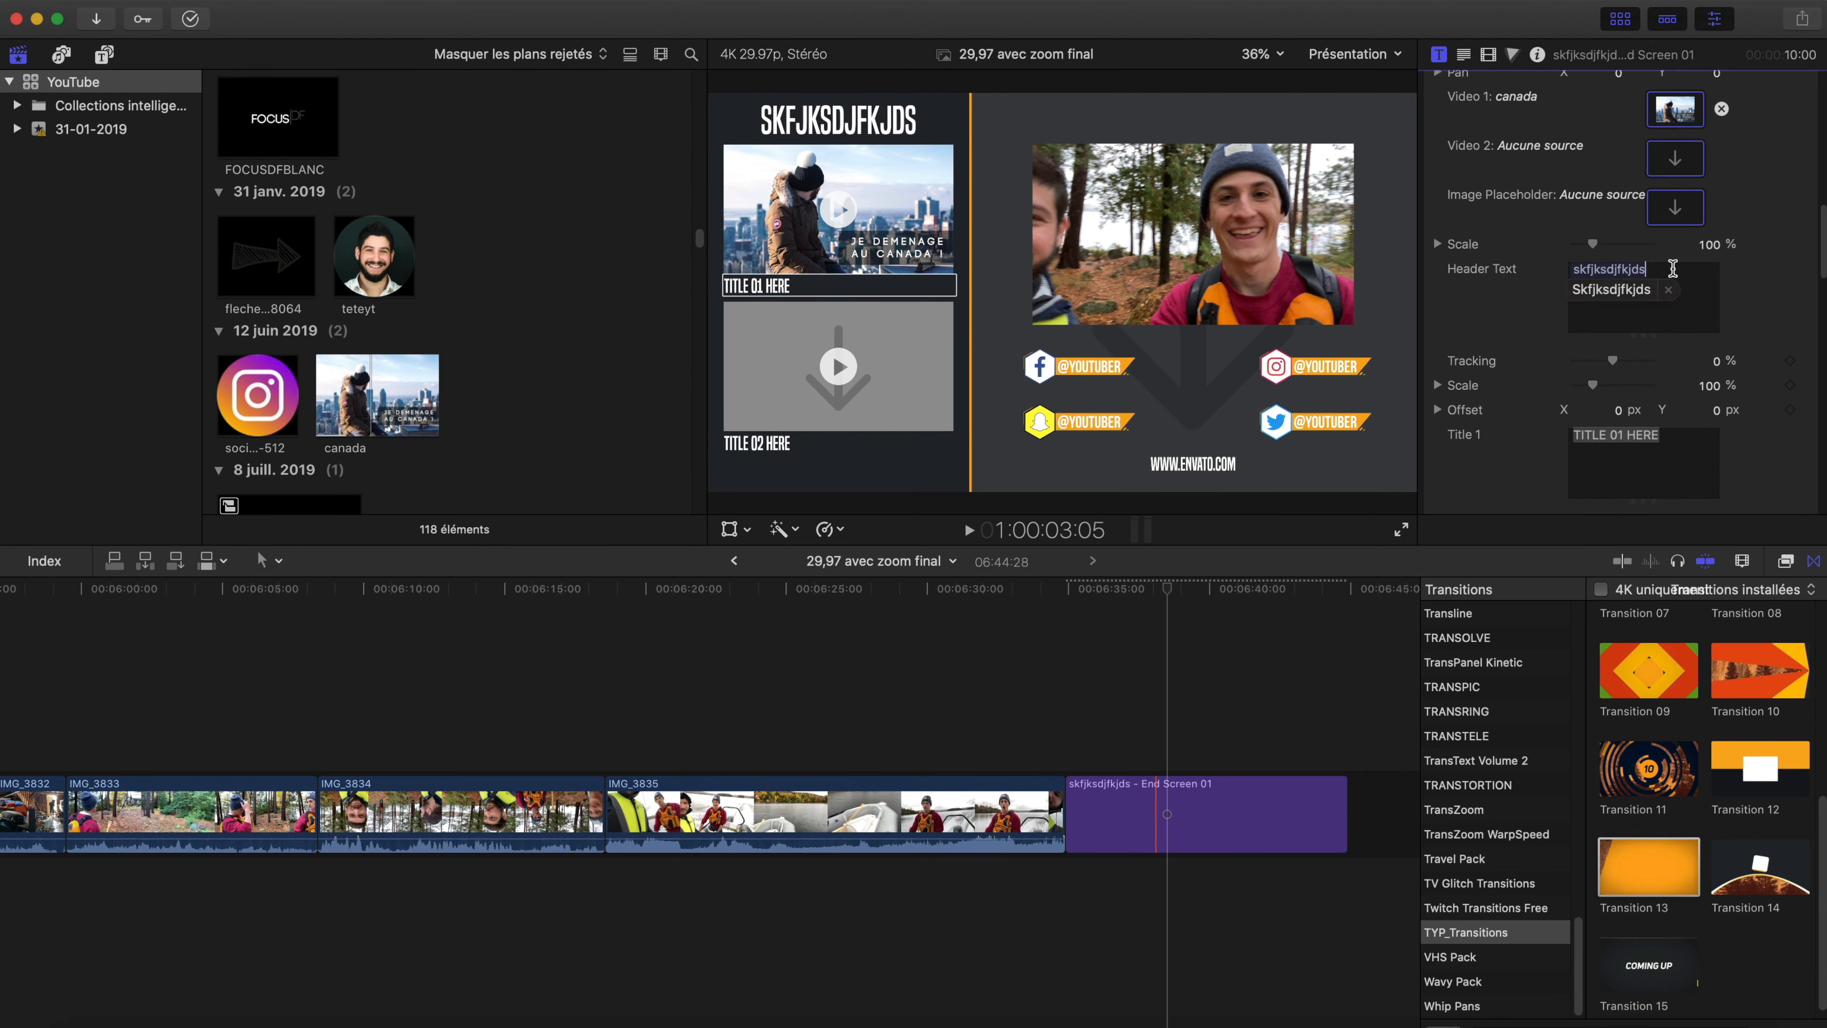
pyautogui.press('super+a')
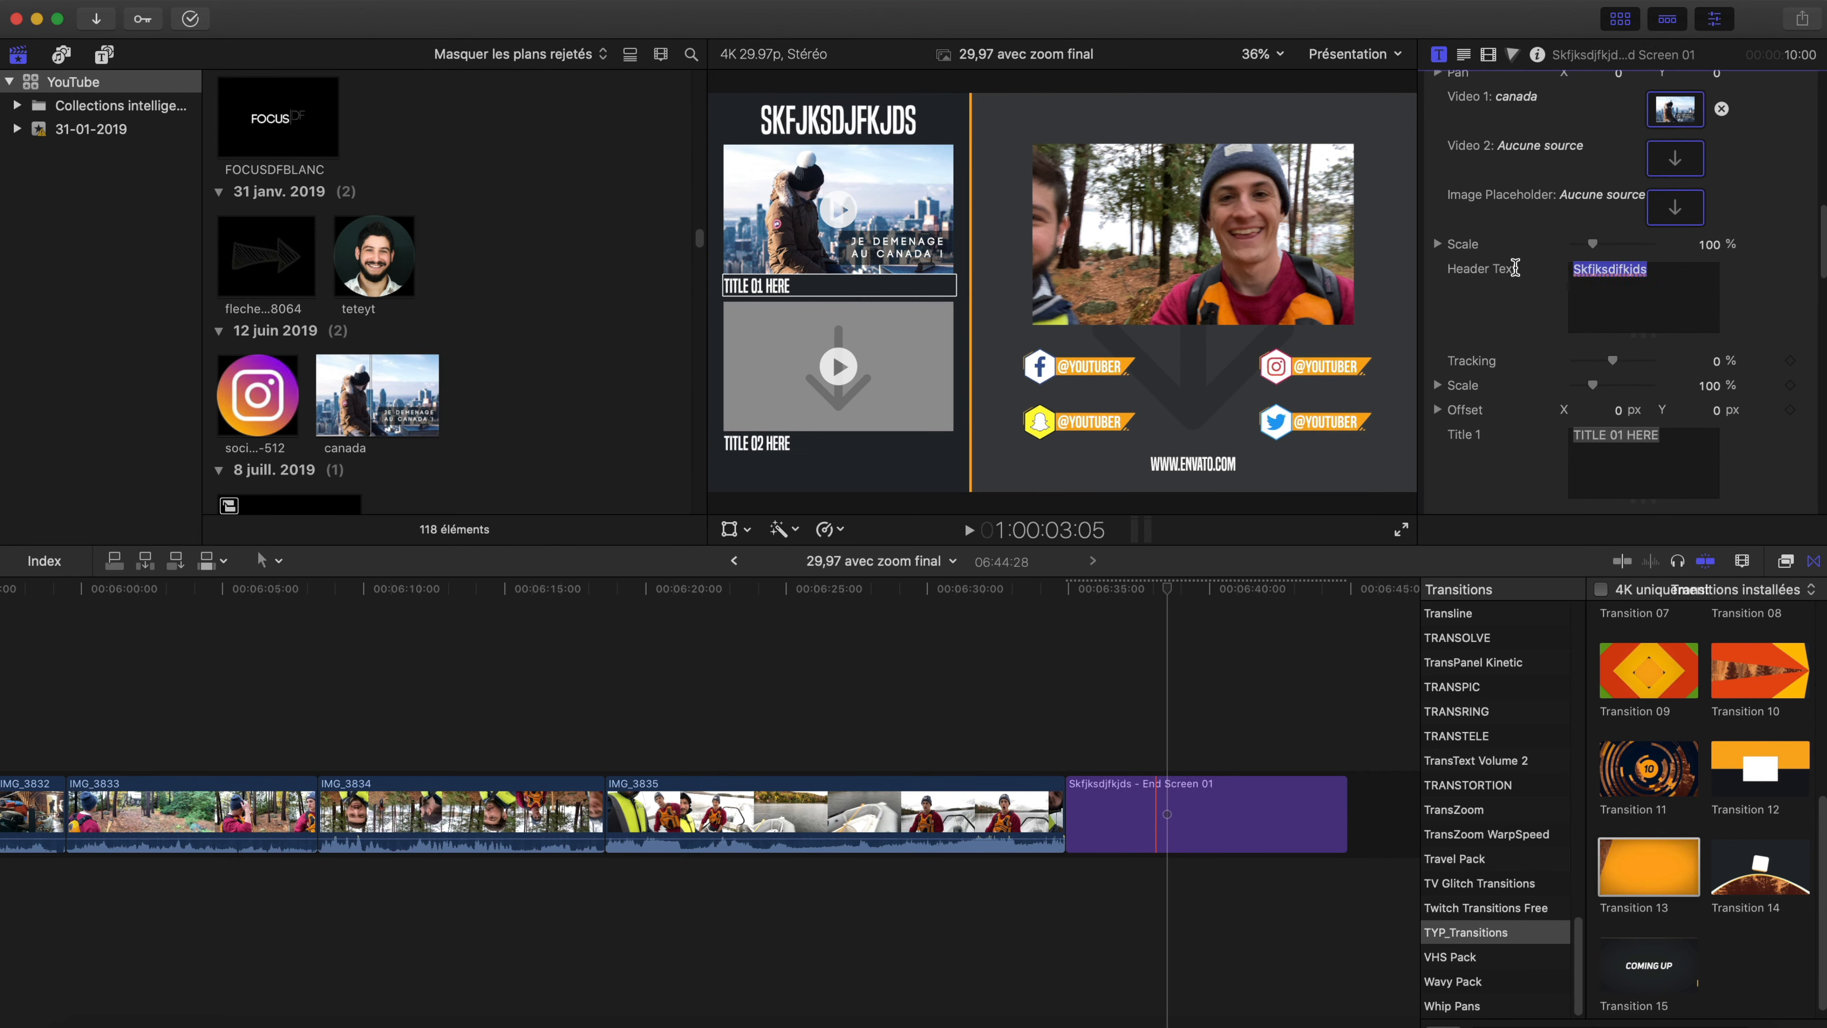
# - Replace End Screen 01's Header Text with "Prochainement" and its Title 1 text with "Montreal"
pyautogui.write('W')
pyautogui.press('BackSpace')
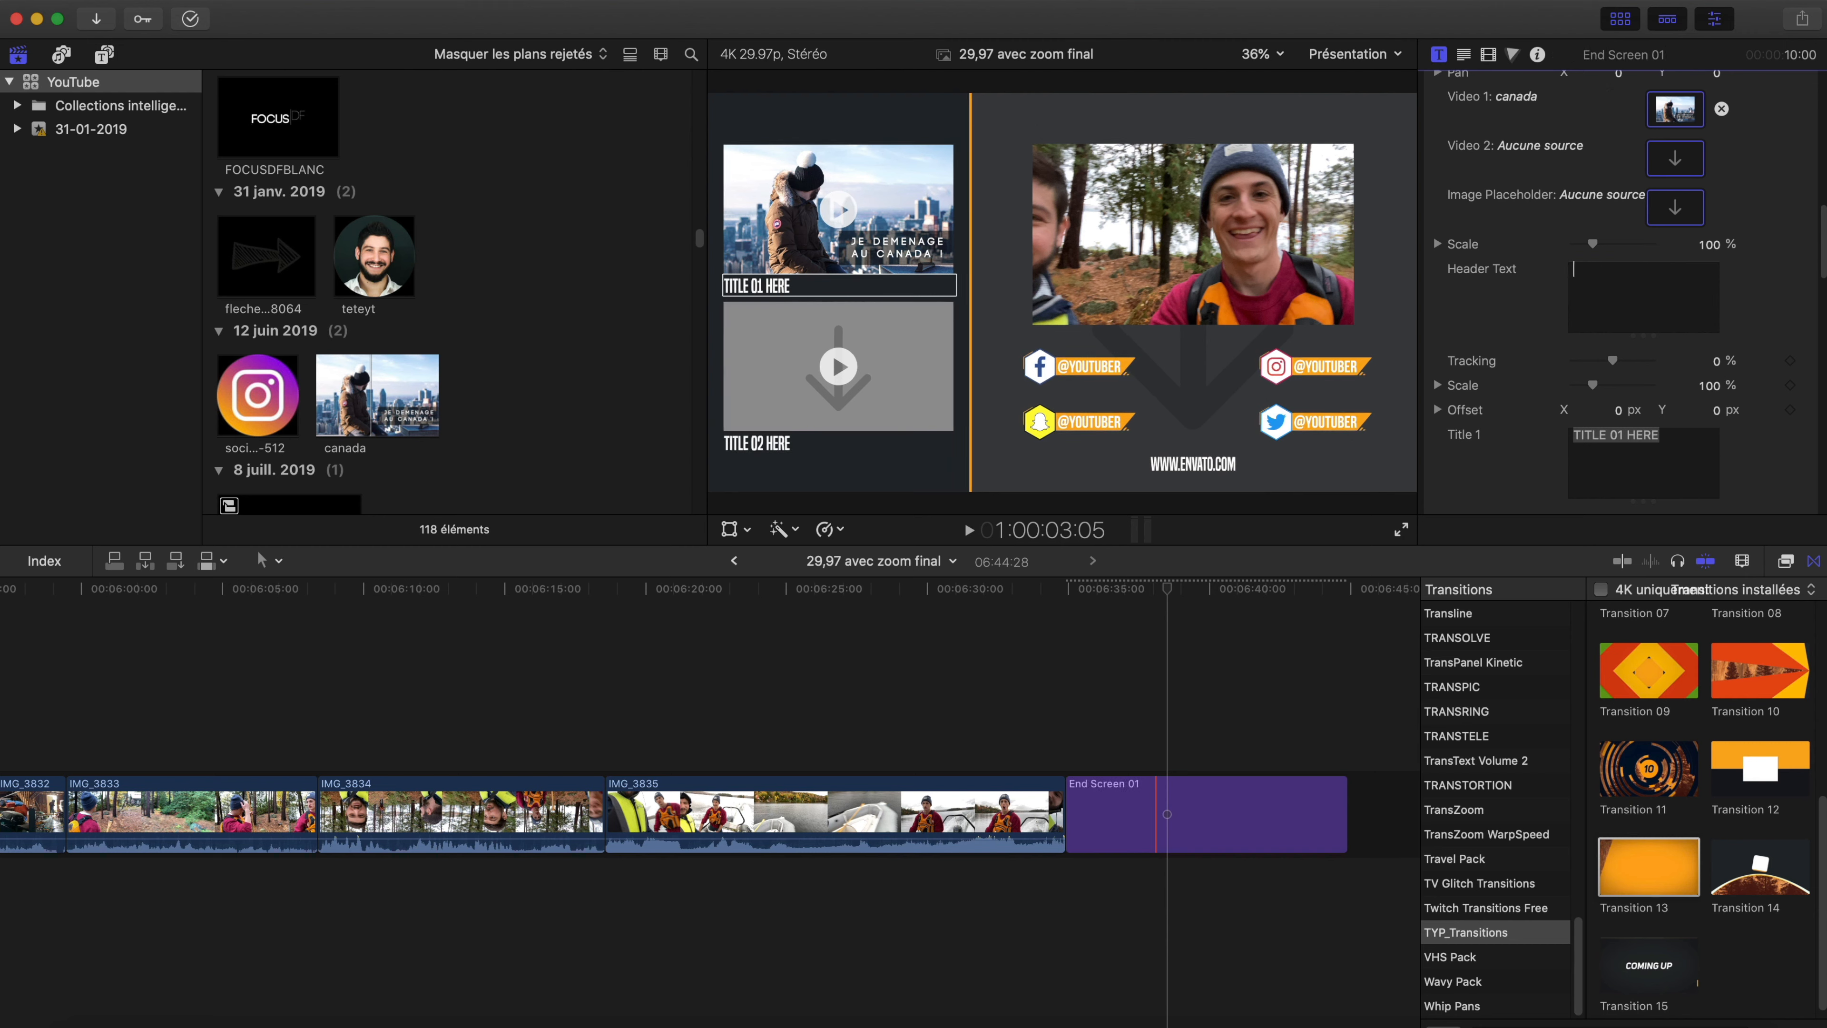
pyautogui.write('Prochainement')
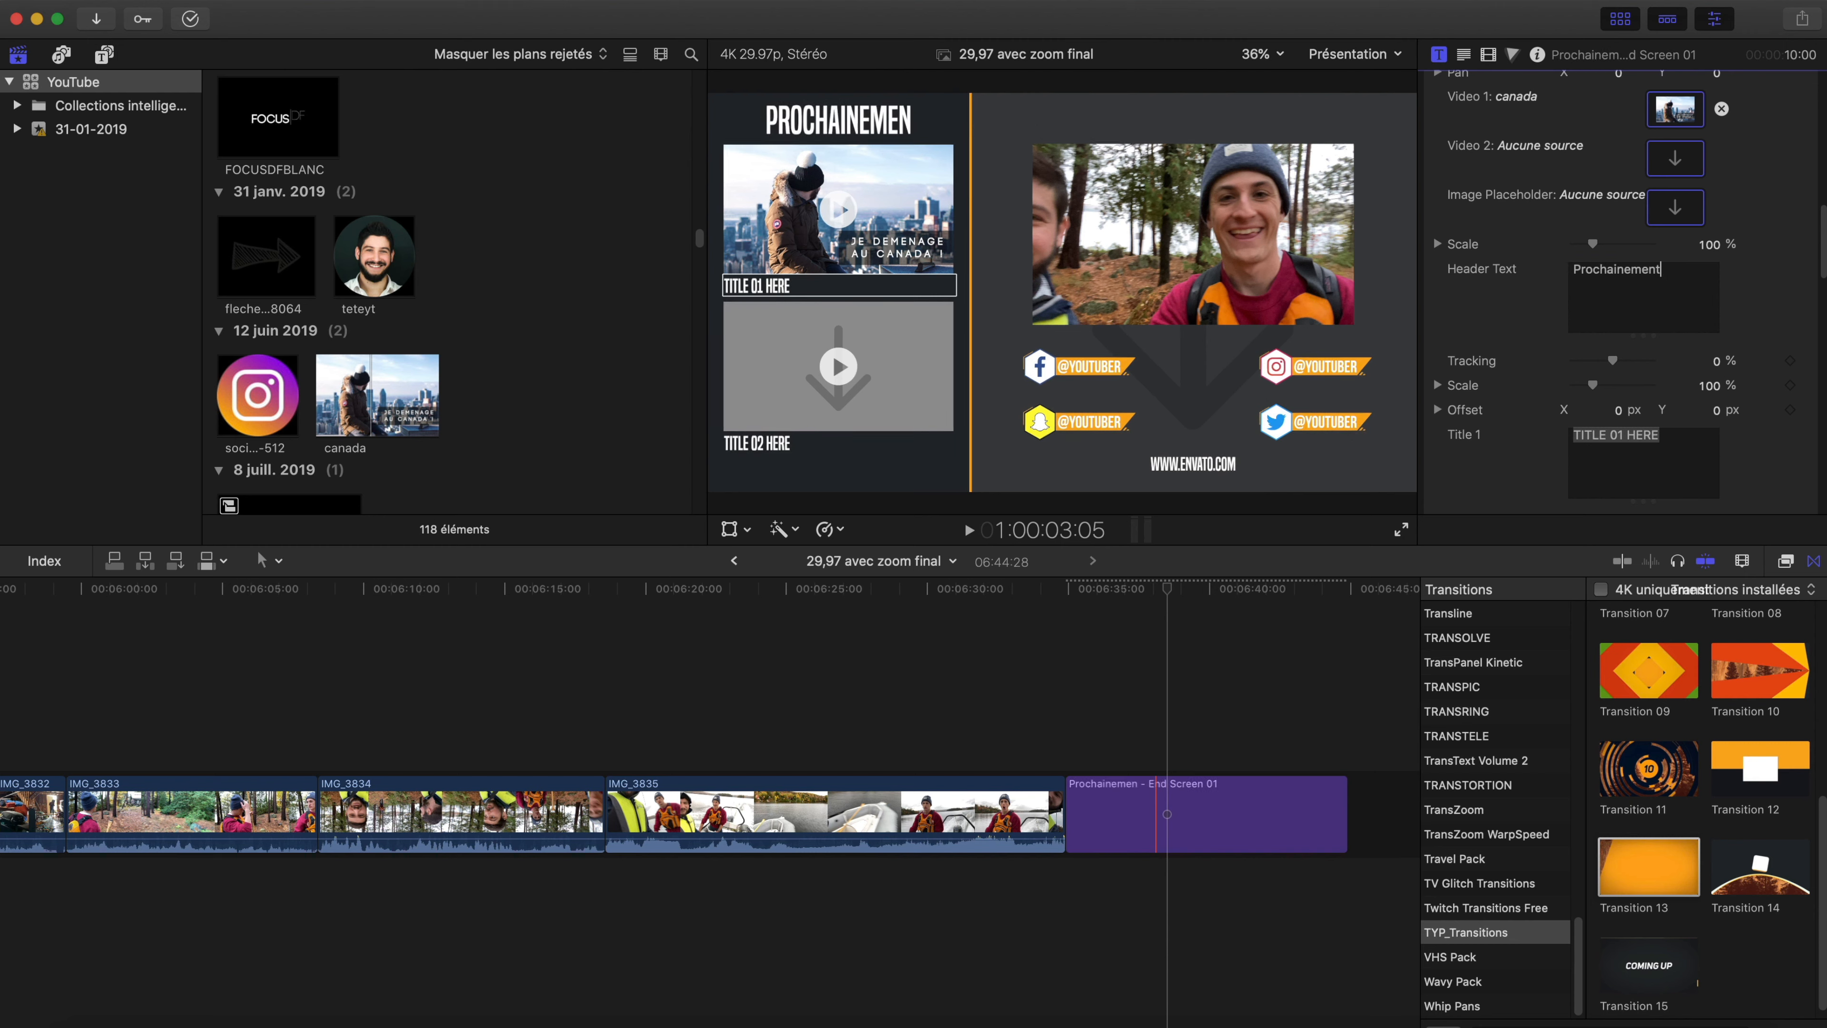
pyautogui.doubleClick(1673, 447)
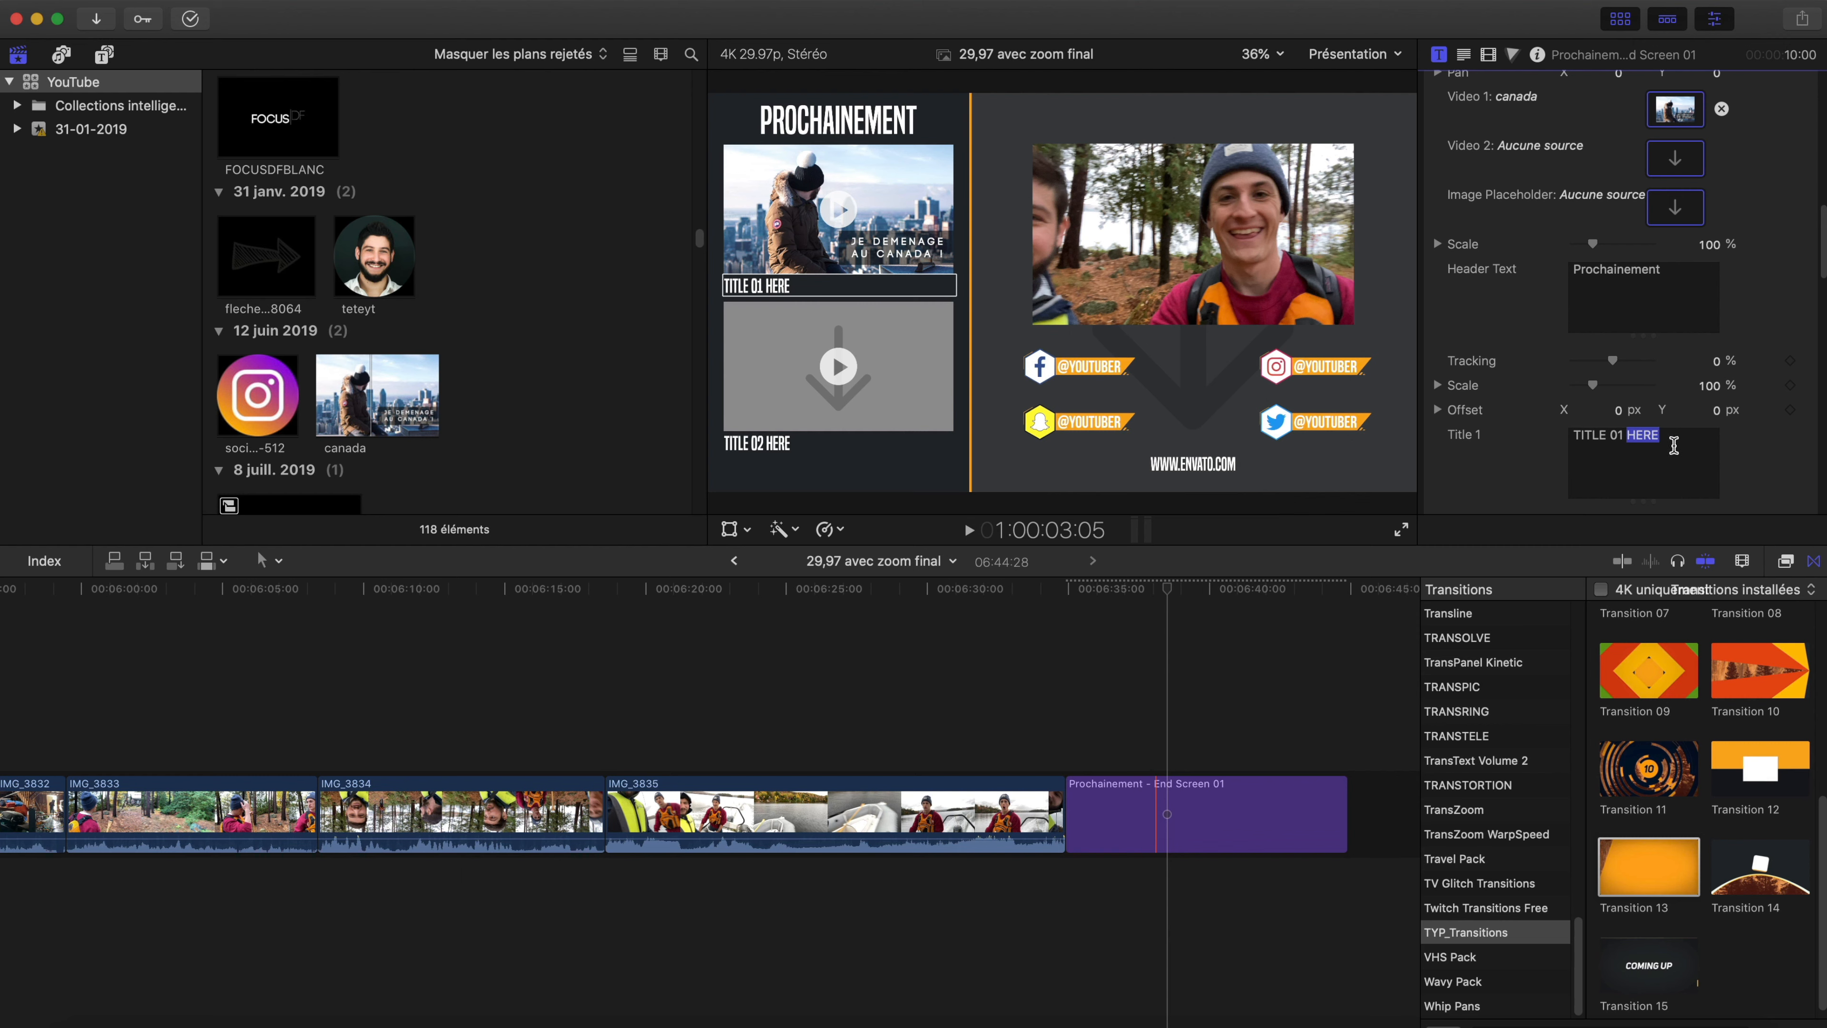
pyautogui.moveTo(1679, 441); pyautogui.dragTo(1519, 447)
pyautogui.write('Montreal')
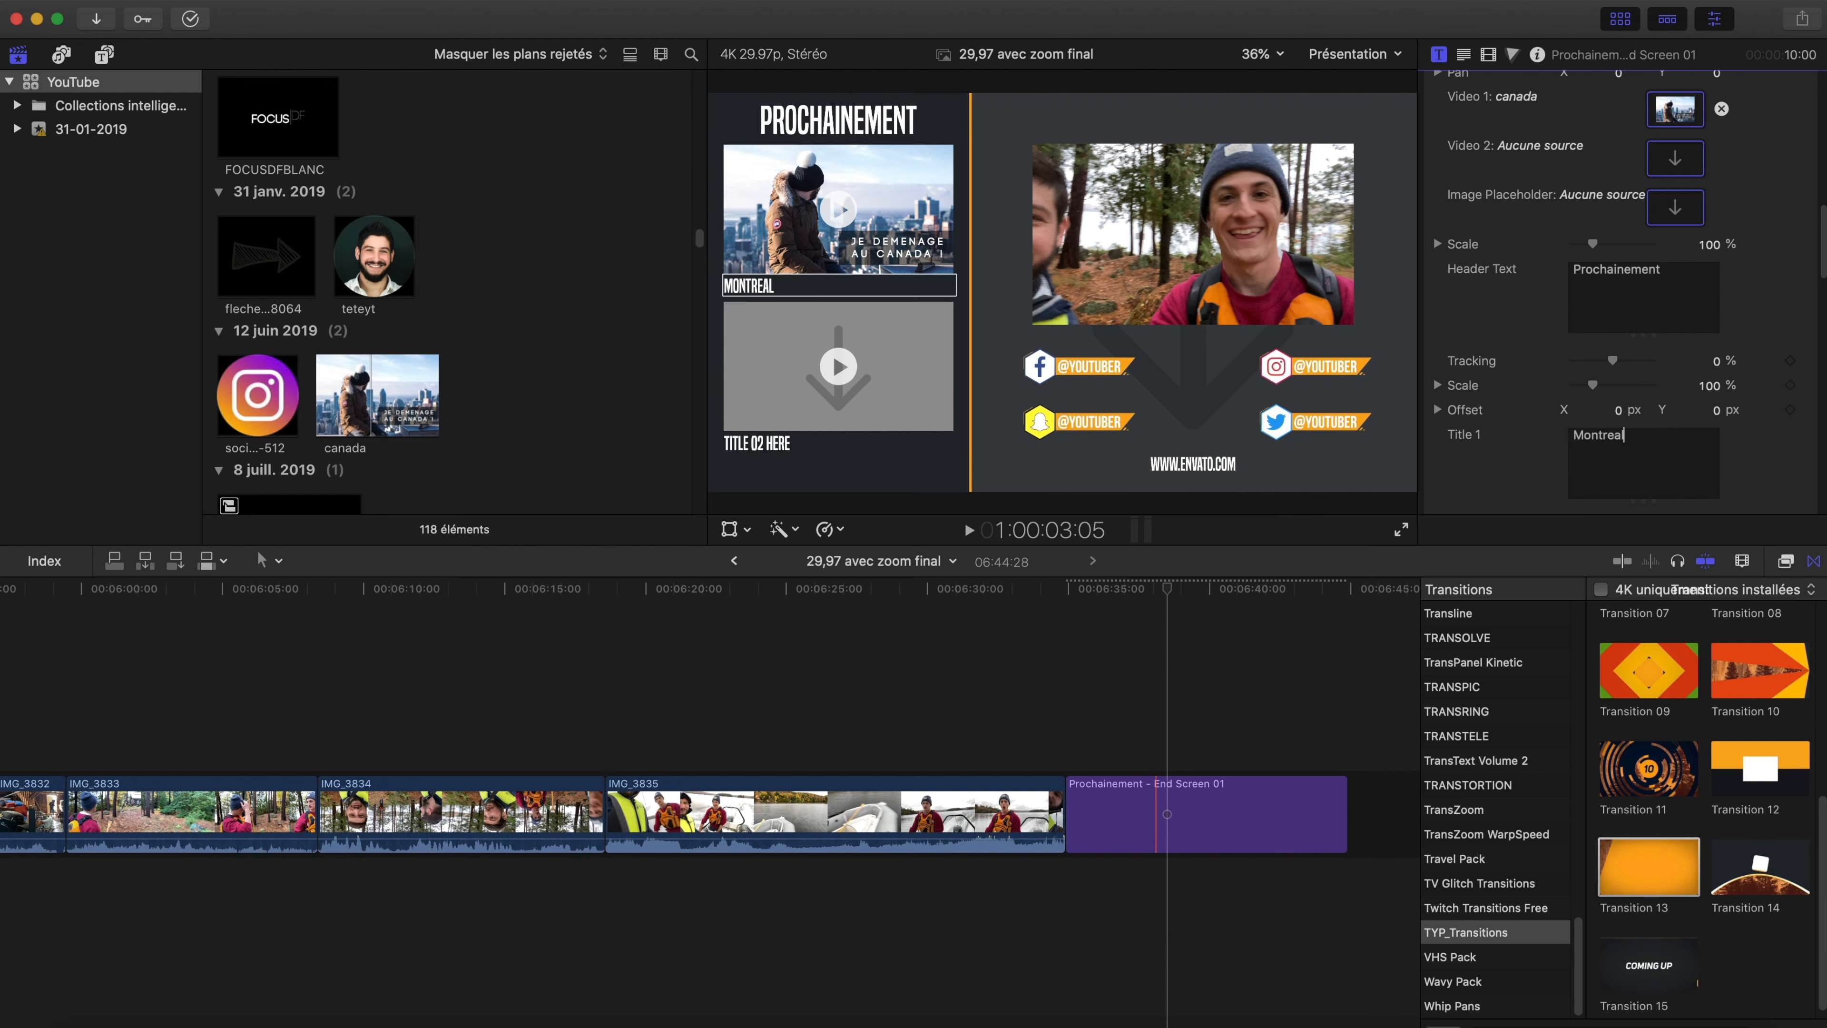
pyautogui.press('Tab')
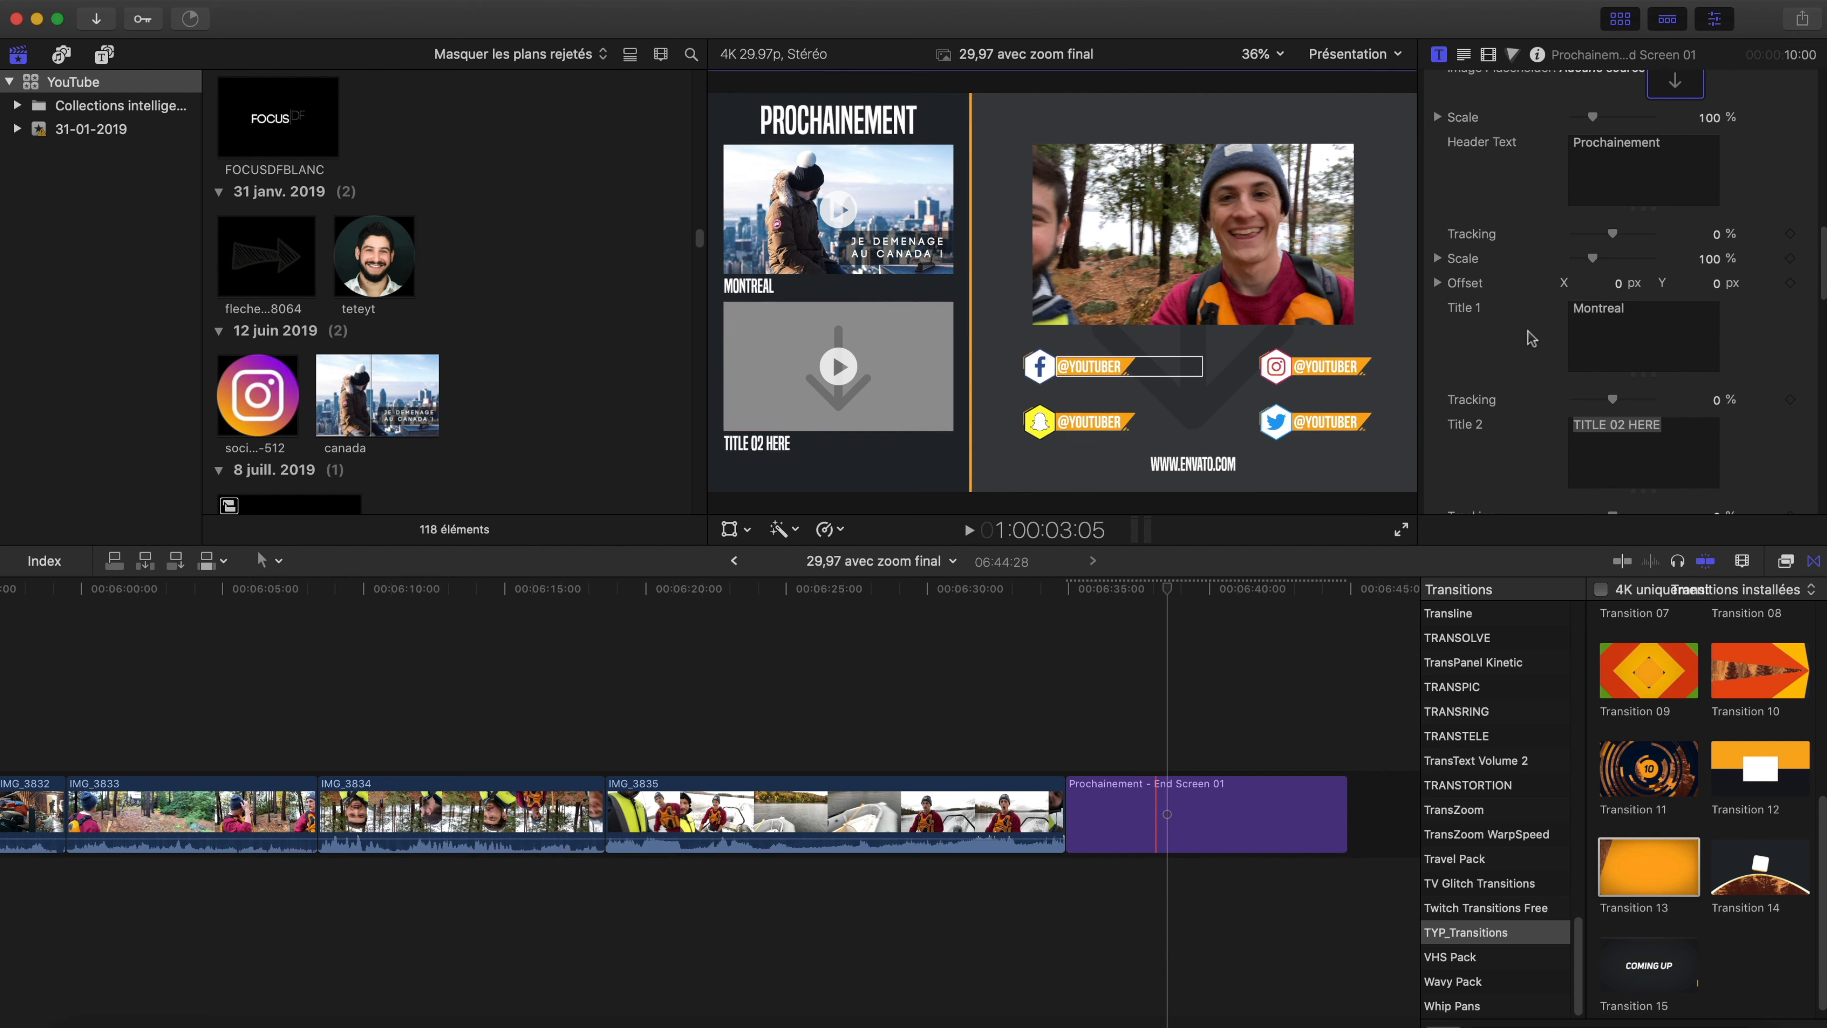
# - Replace the Social Media 1 text of the end screen, beside the Facebook icon, with the creator's handle
pyautogui.scroll(5, 1532, 338)
pyautogui.click(1521, 147)
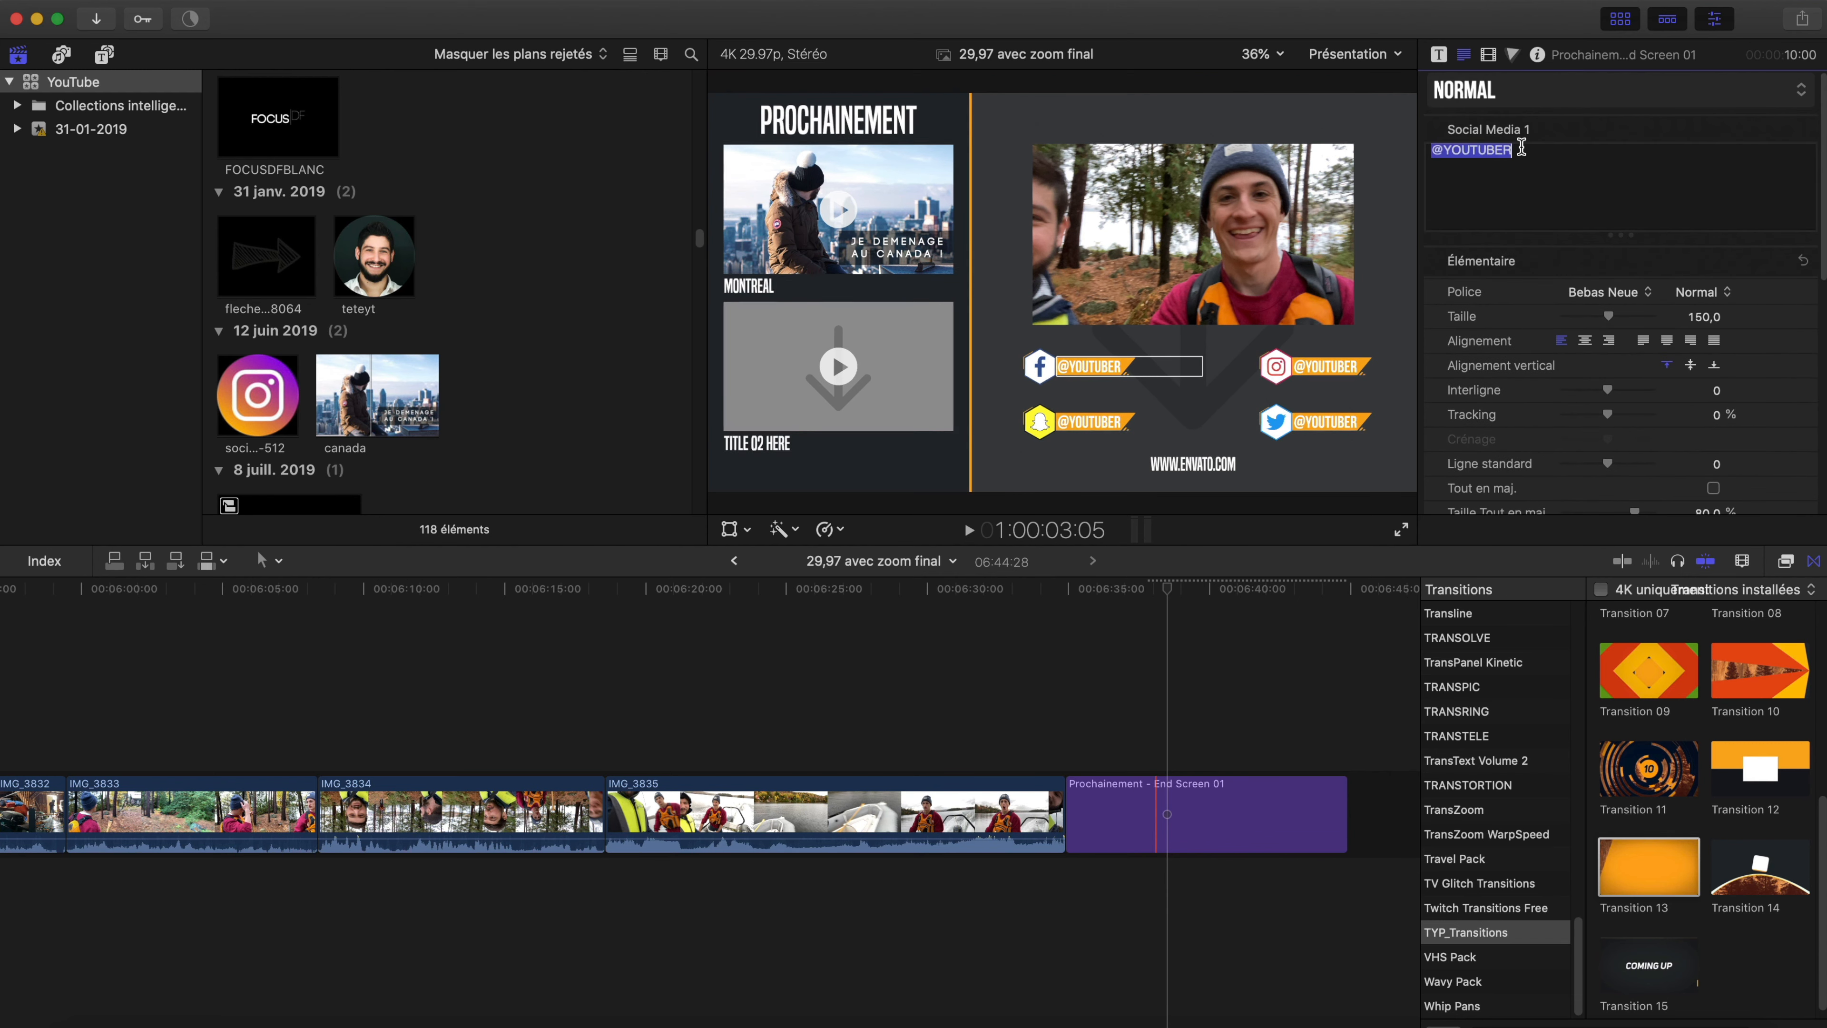
pyautogui.moveTo(1518, 149); pyautogui.dragTo(1450, 149)
pyautogui.write('thomas')
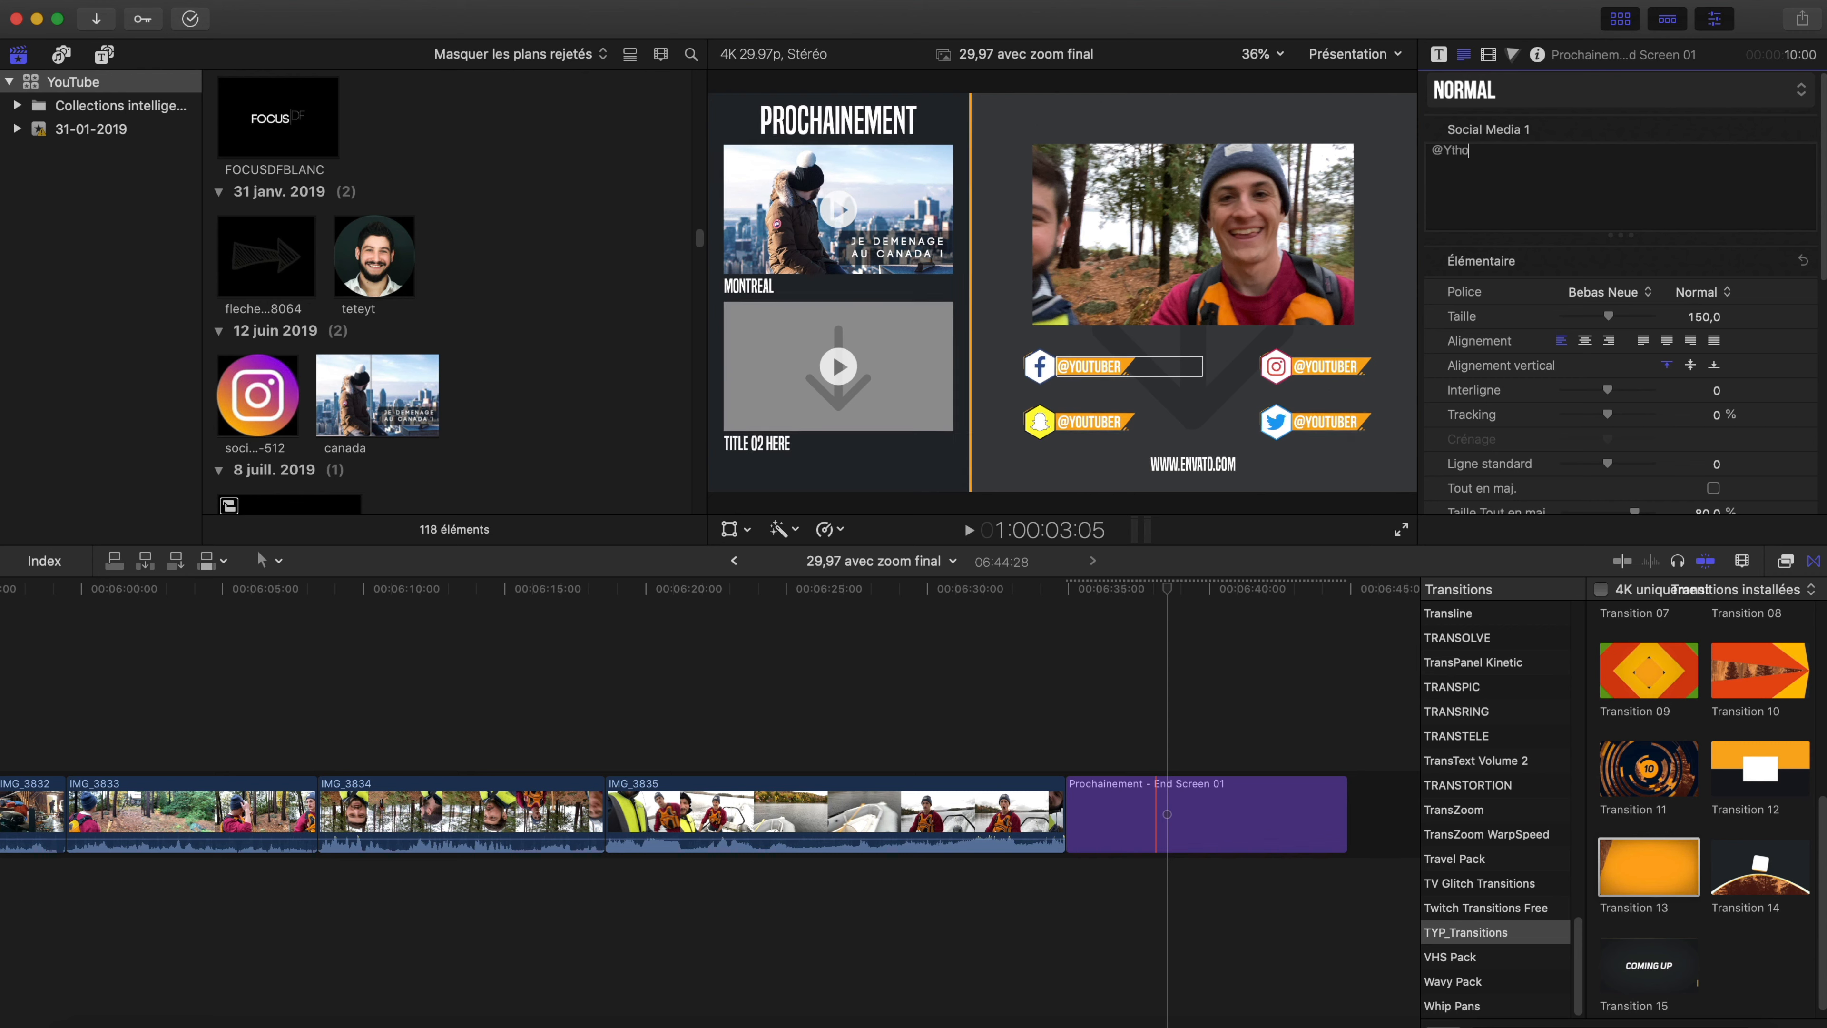
pyautogui.press('BackSpace')
pyautogui.press('BackSpace')
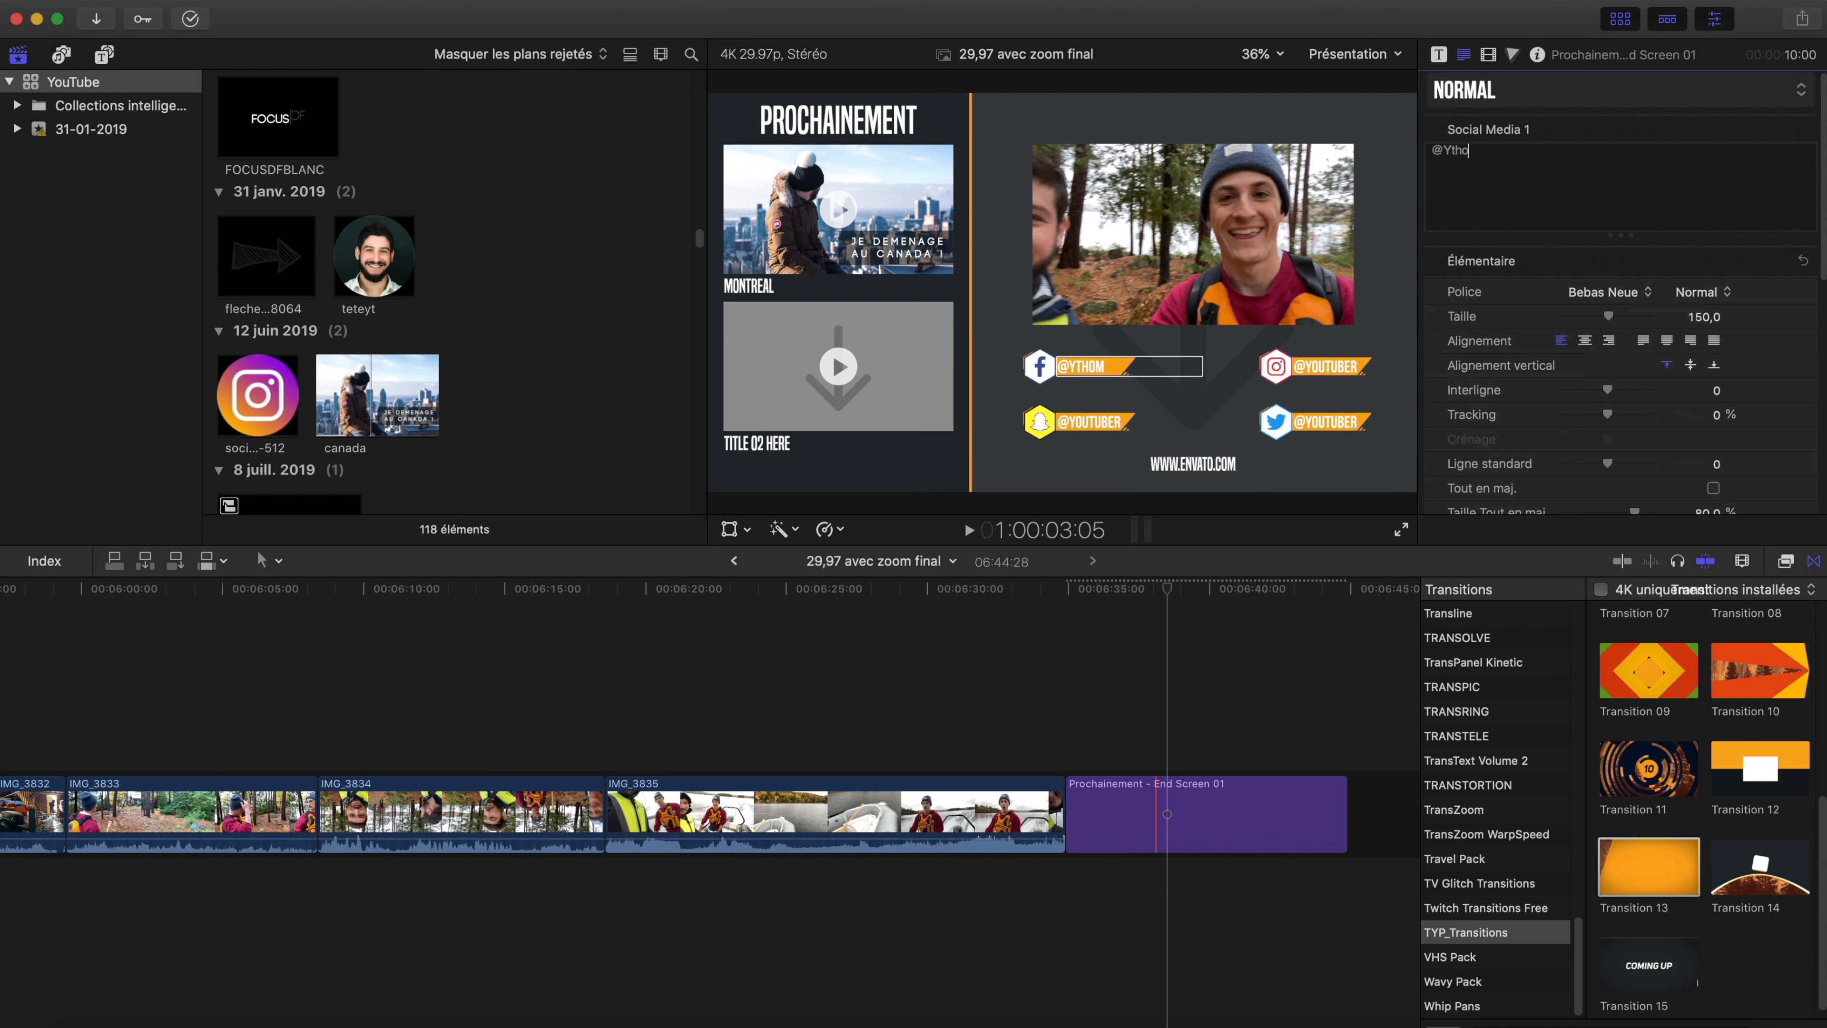
pyautogui.write('ThomasFaso')
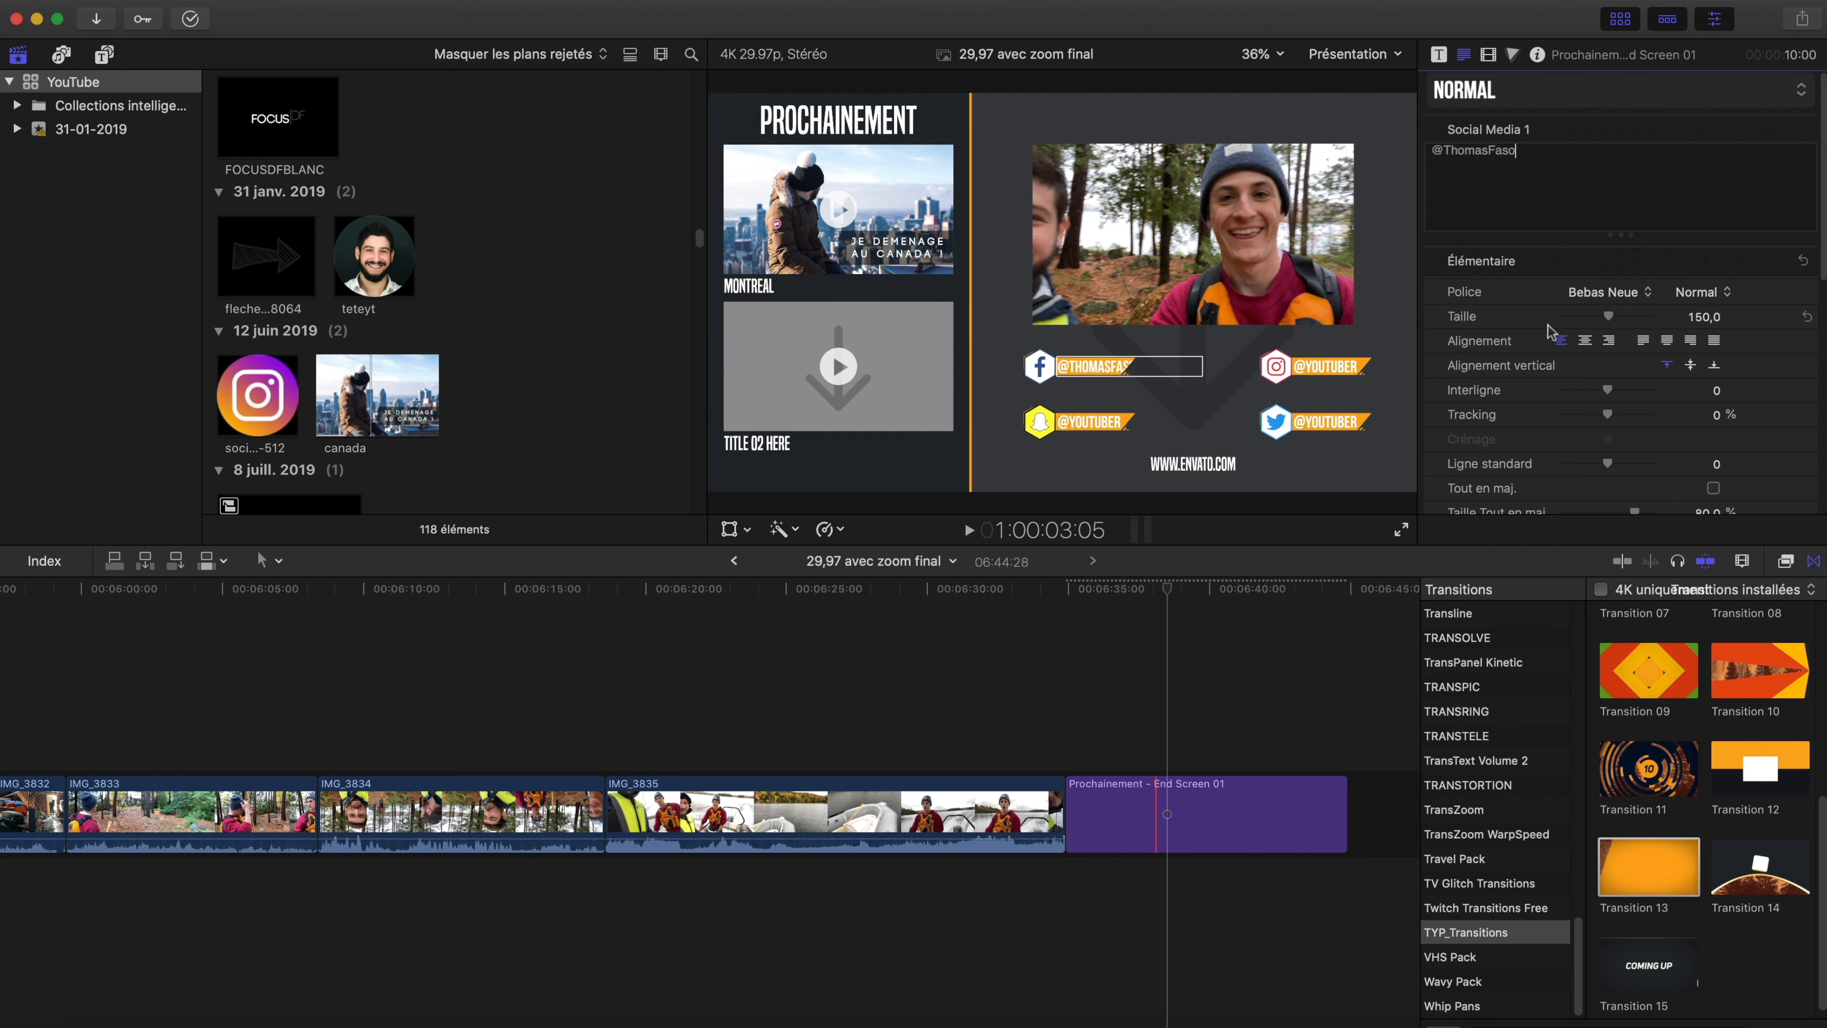
# - Tighten the Social Media 1 tracking to -5.99% in the end screen's published parameters
pyautogui.click(1439, 54)
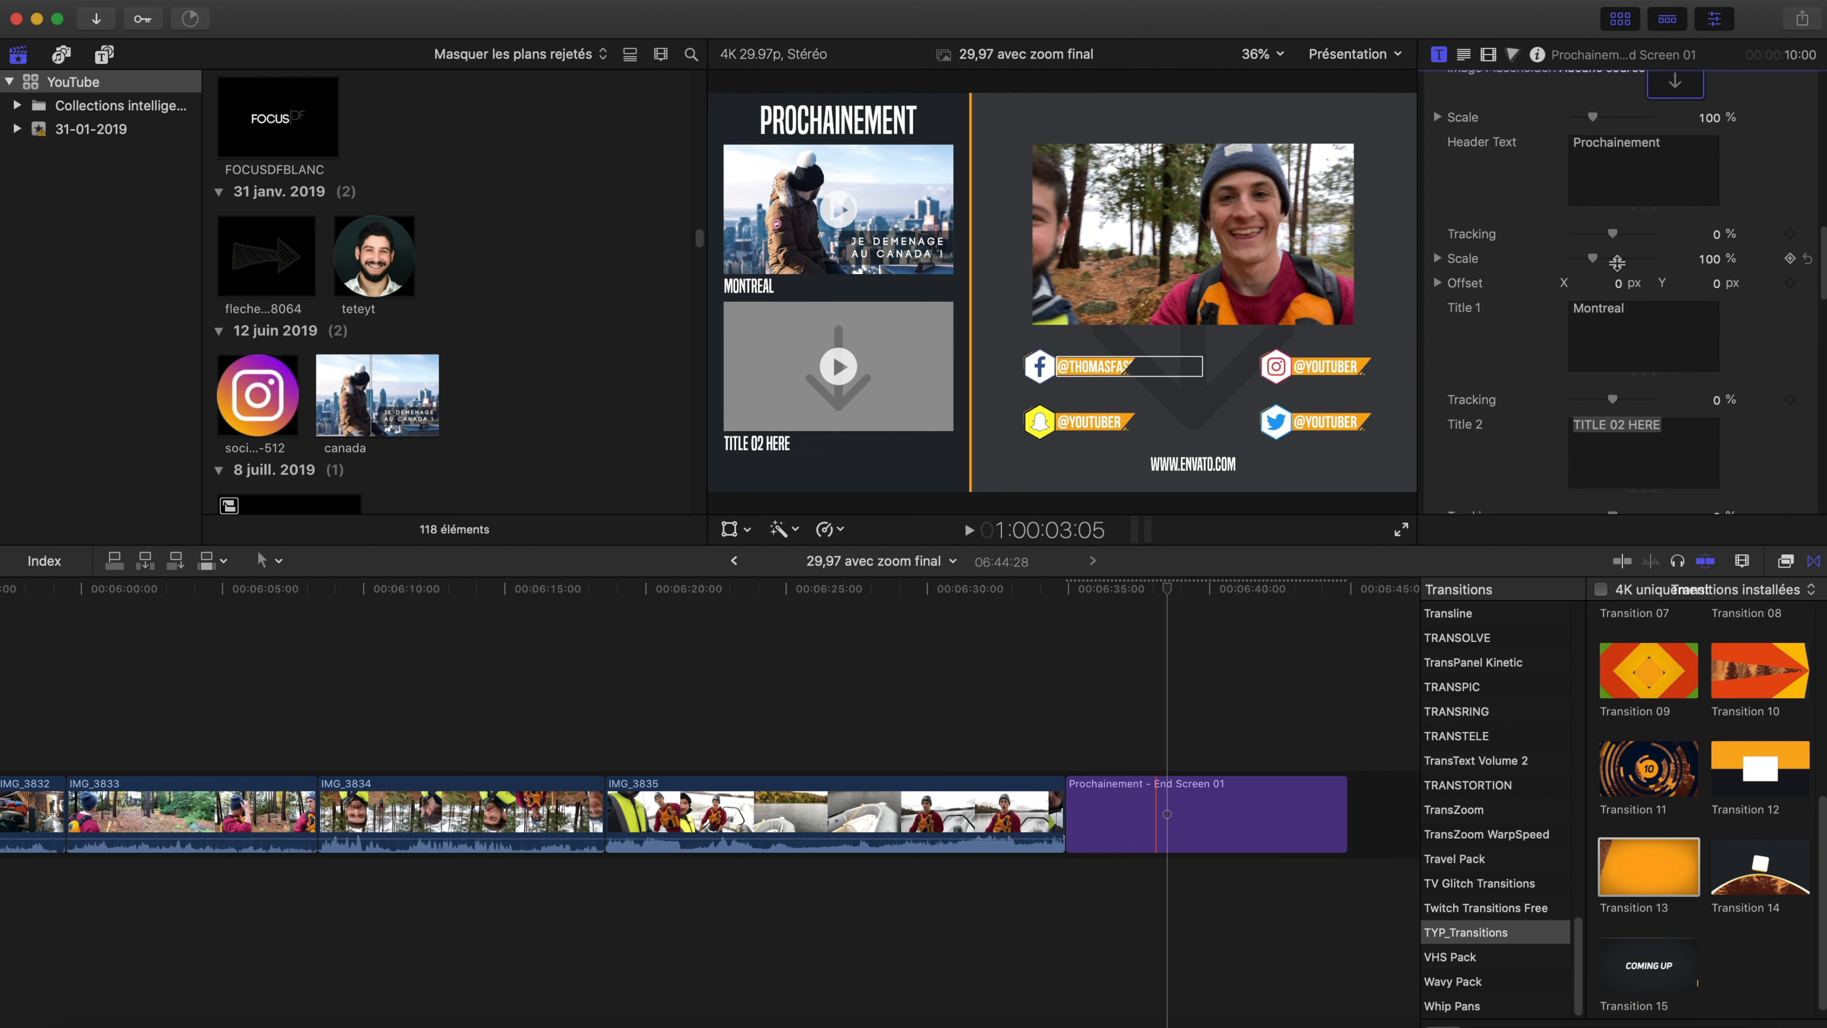
pyautogui.scroll(-5, 1619, 333)
pyautogui.moveTo(1619, 333); pyautogui.dragTo(1612, 330)
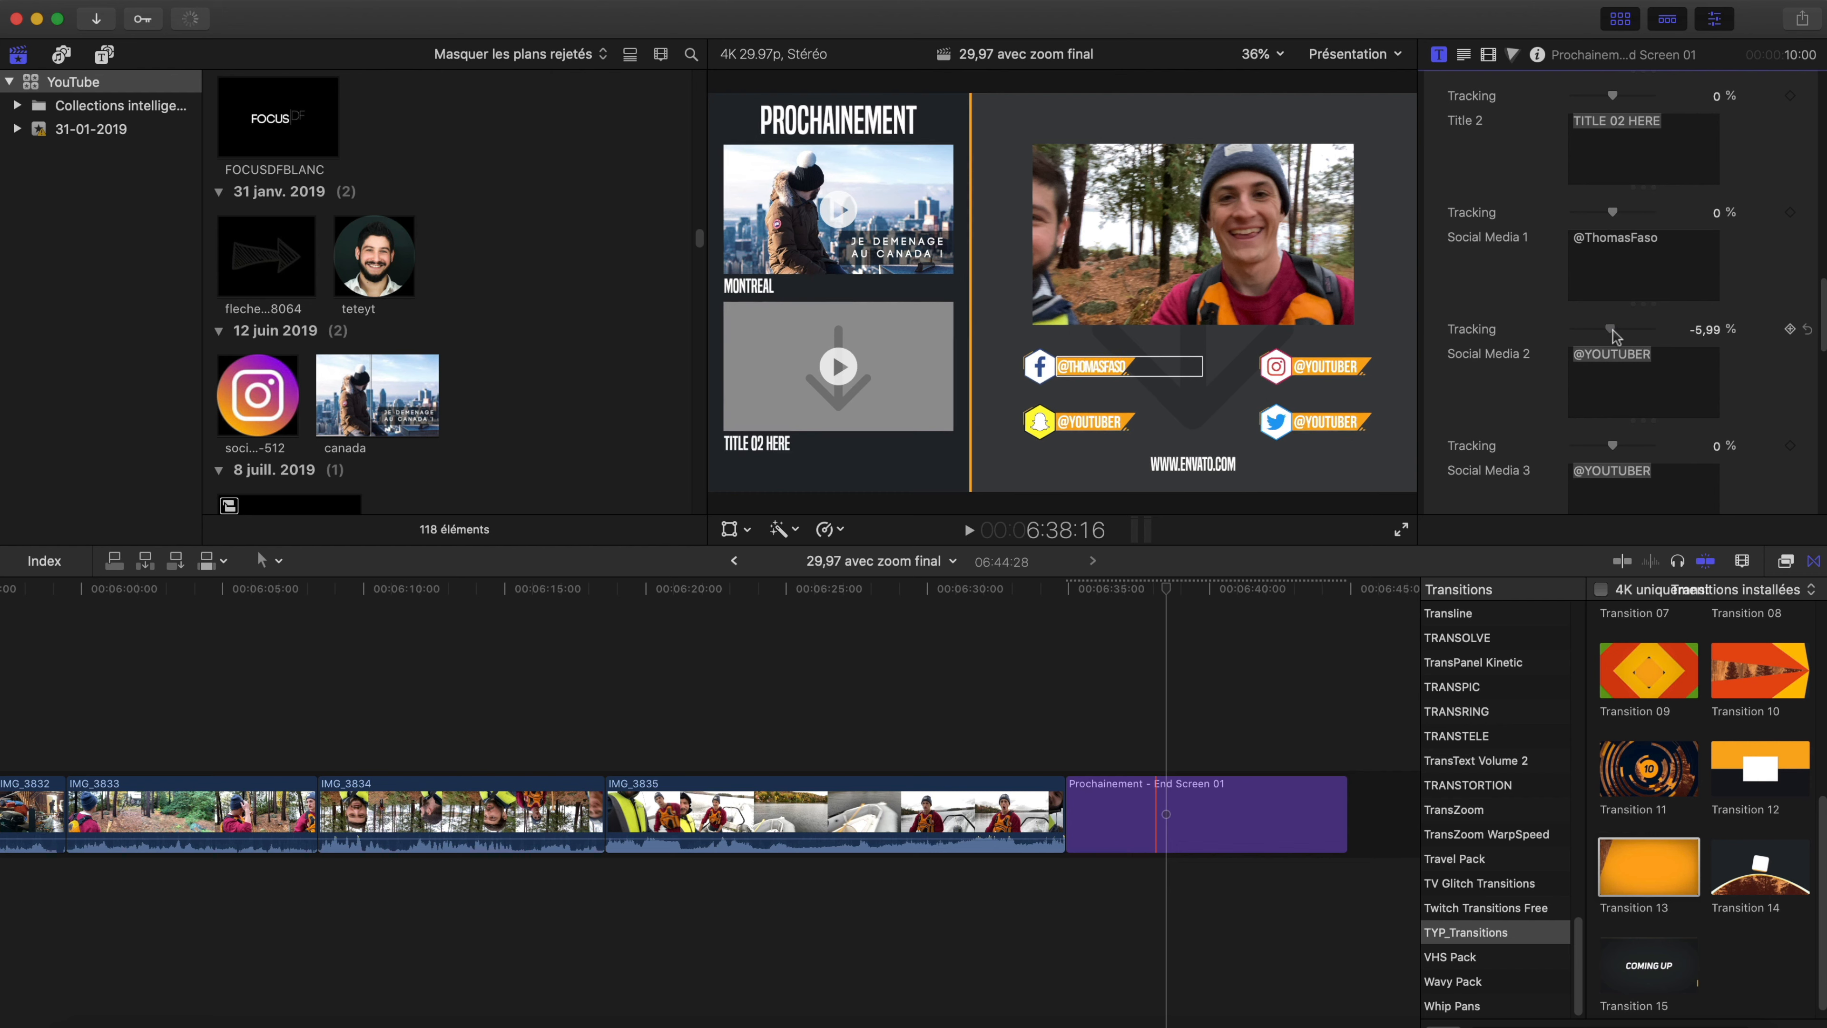
# - Change Color 2 of the end screen to a very dark burgundy and close the colour picker
pyautogui.scroll(-15, 1613, 333)
pyautogui.scroll(3, 1612, 333)
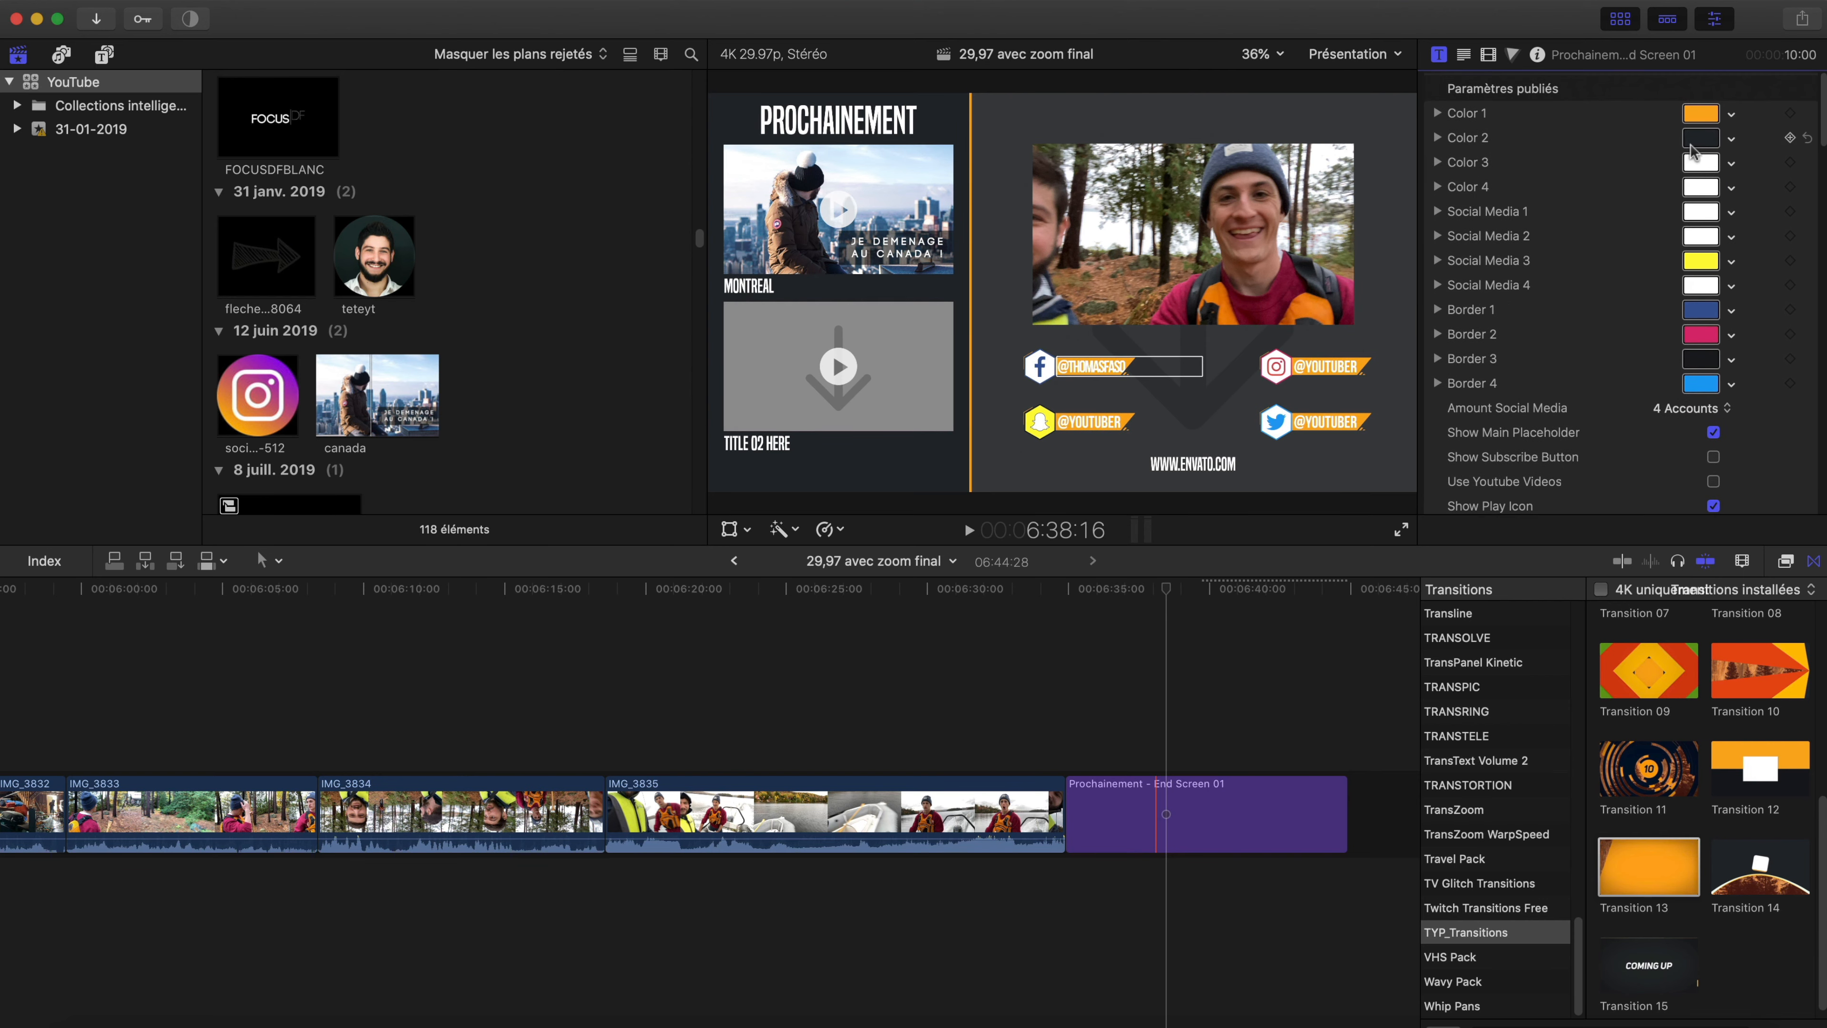
pyautogui.click(1698, 138)
pyautogui.click(1280, 195)
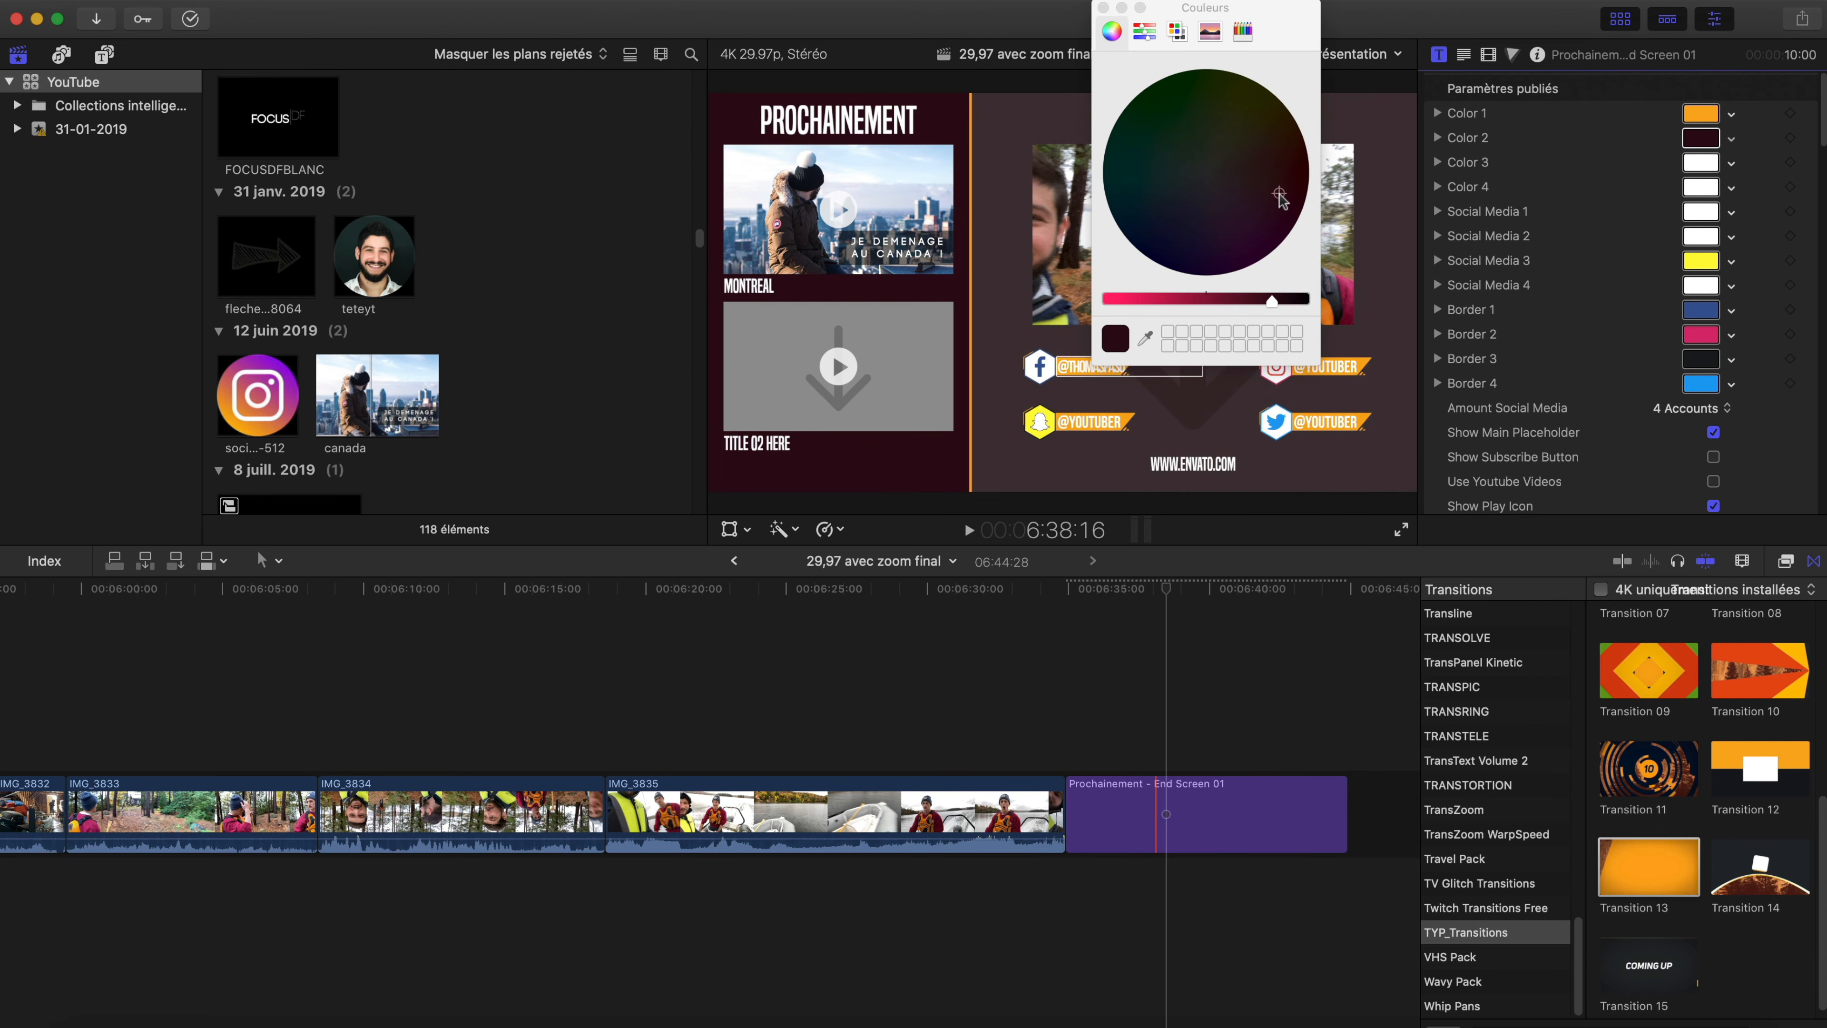
pyautogui.click(1103, 8)
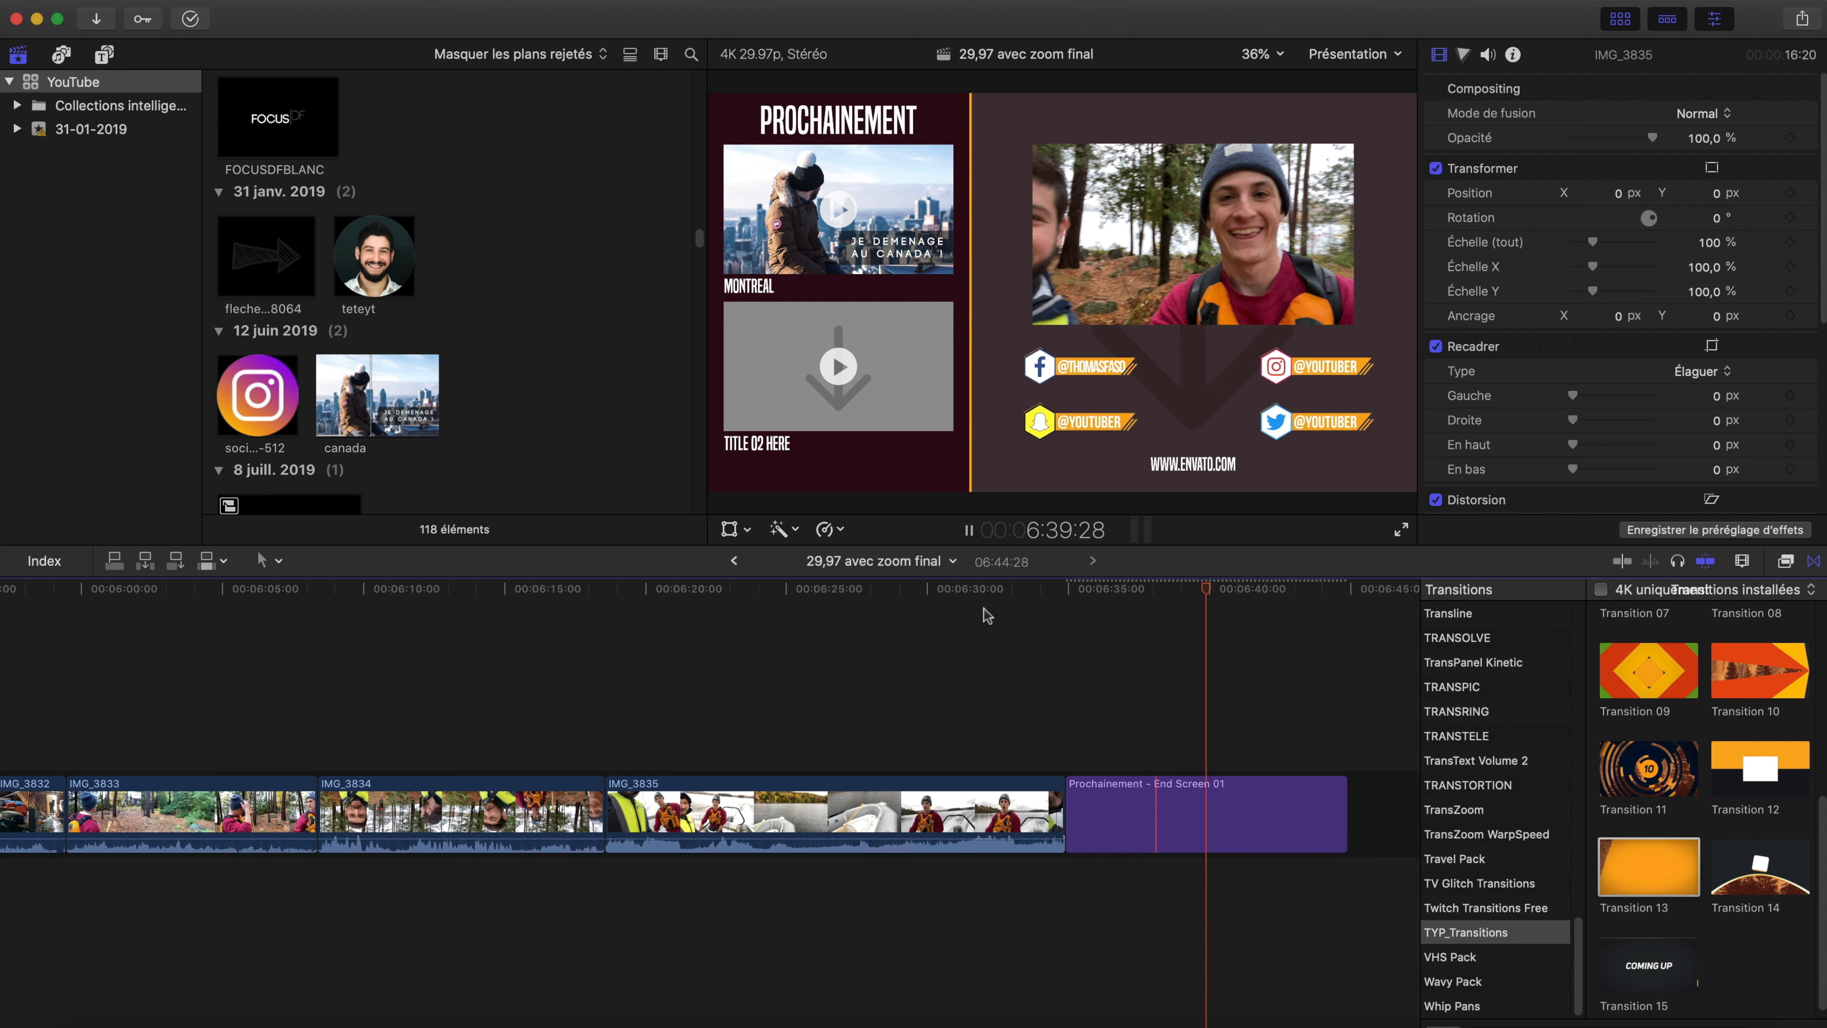
# - Stop playback at 6:41:09 and trim the end of the End Screen 01 clip back to the playhead
pyautogui.press('space')
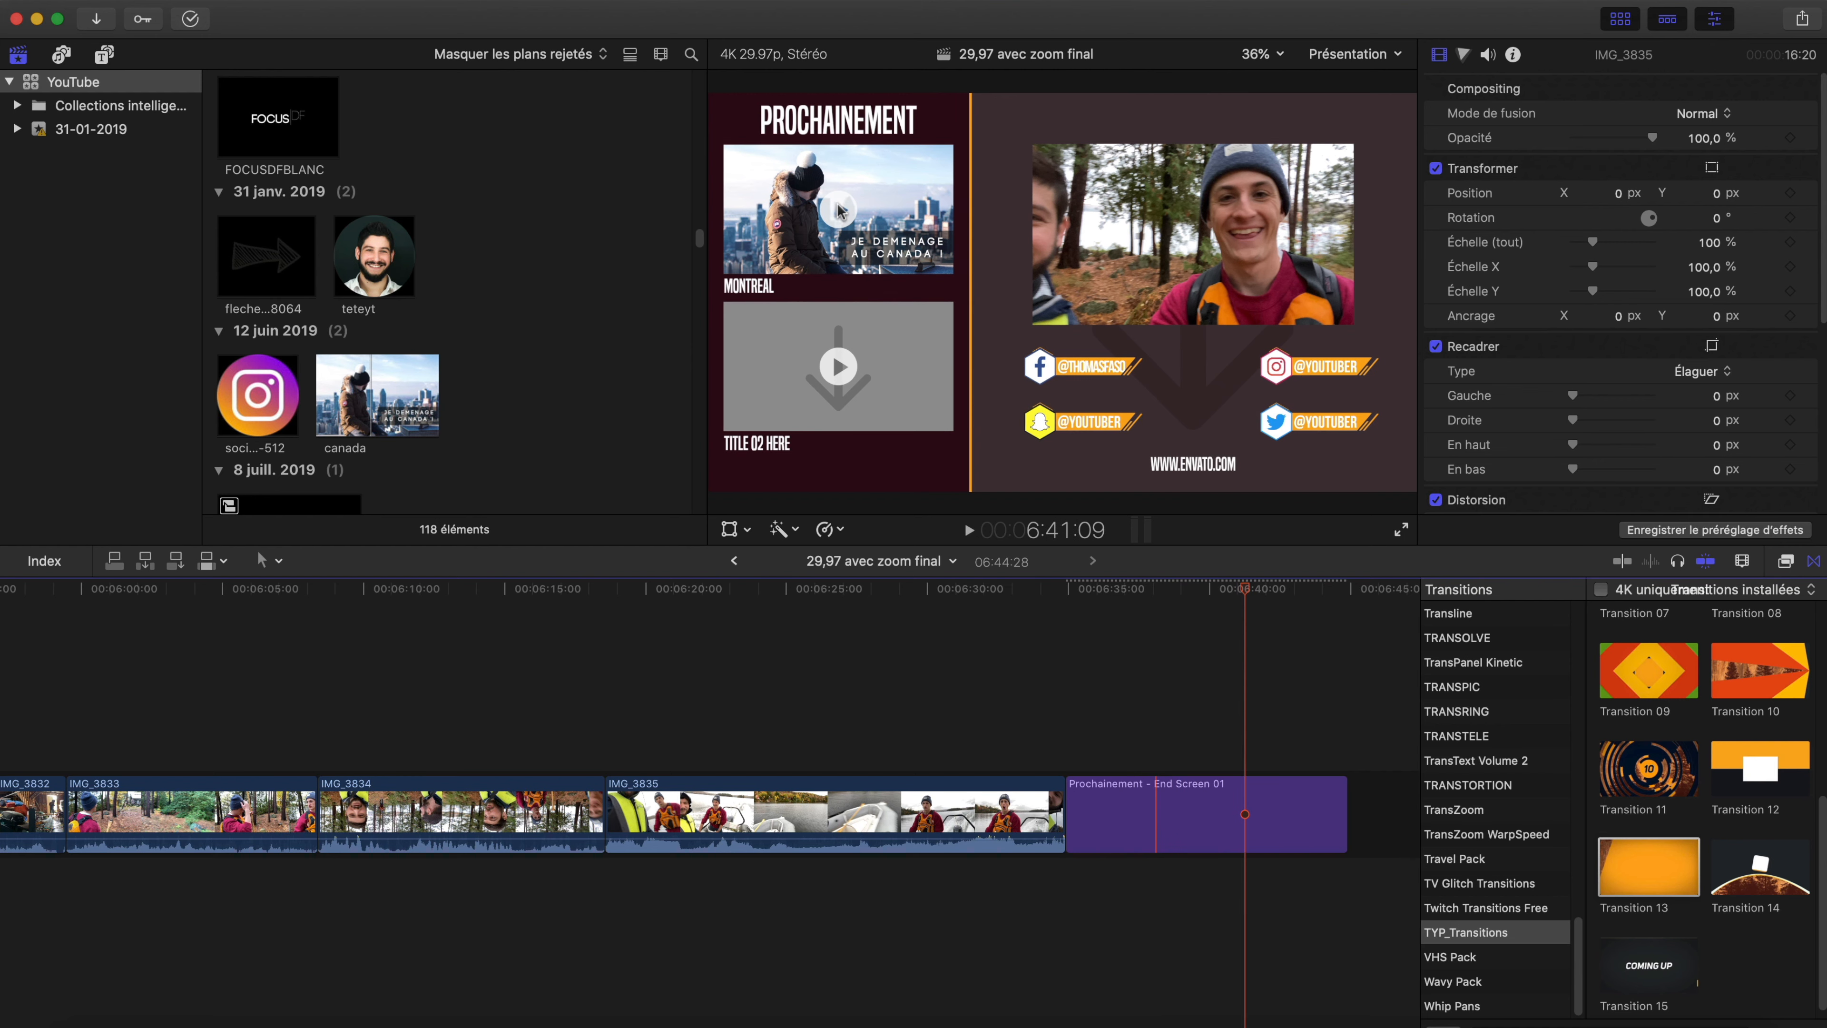
pyautogui.click(839, 211)
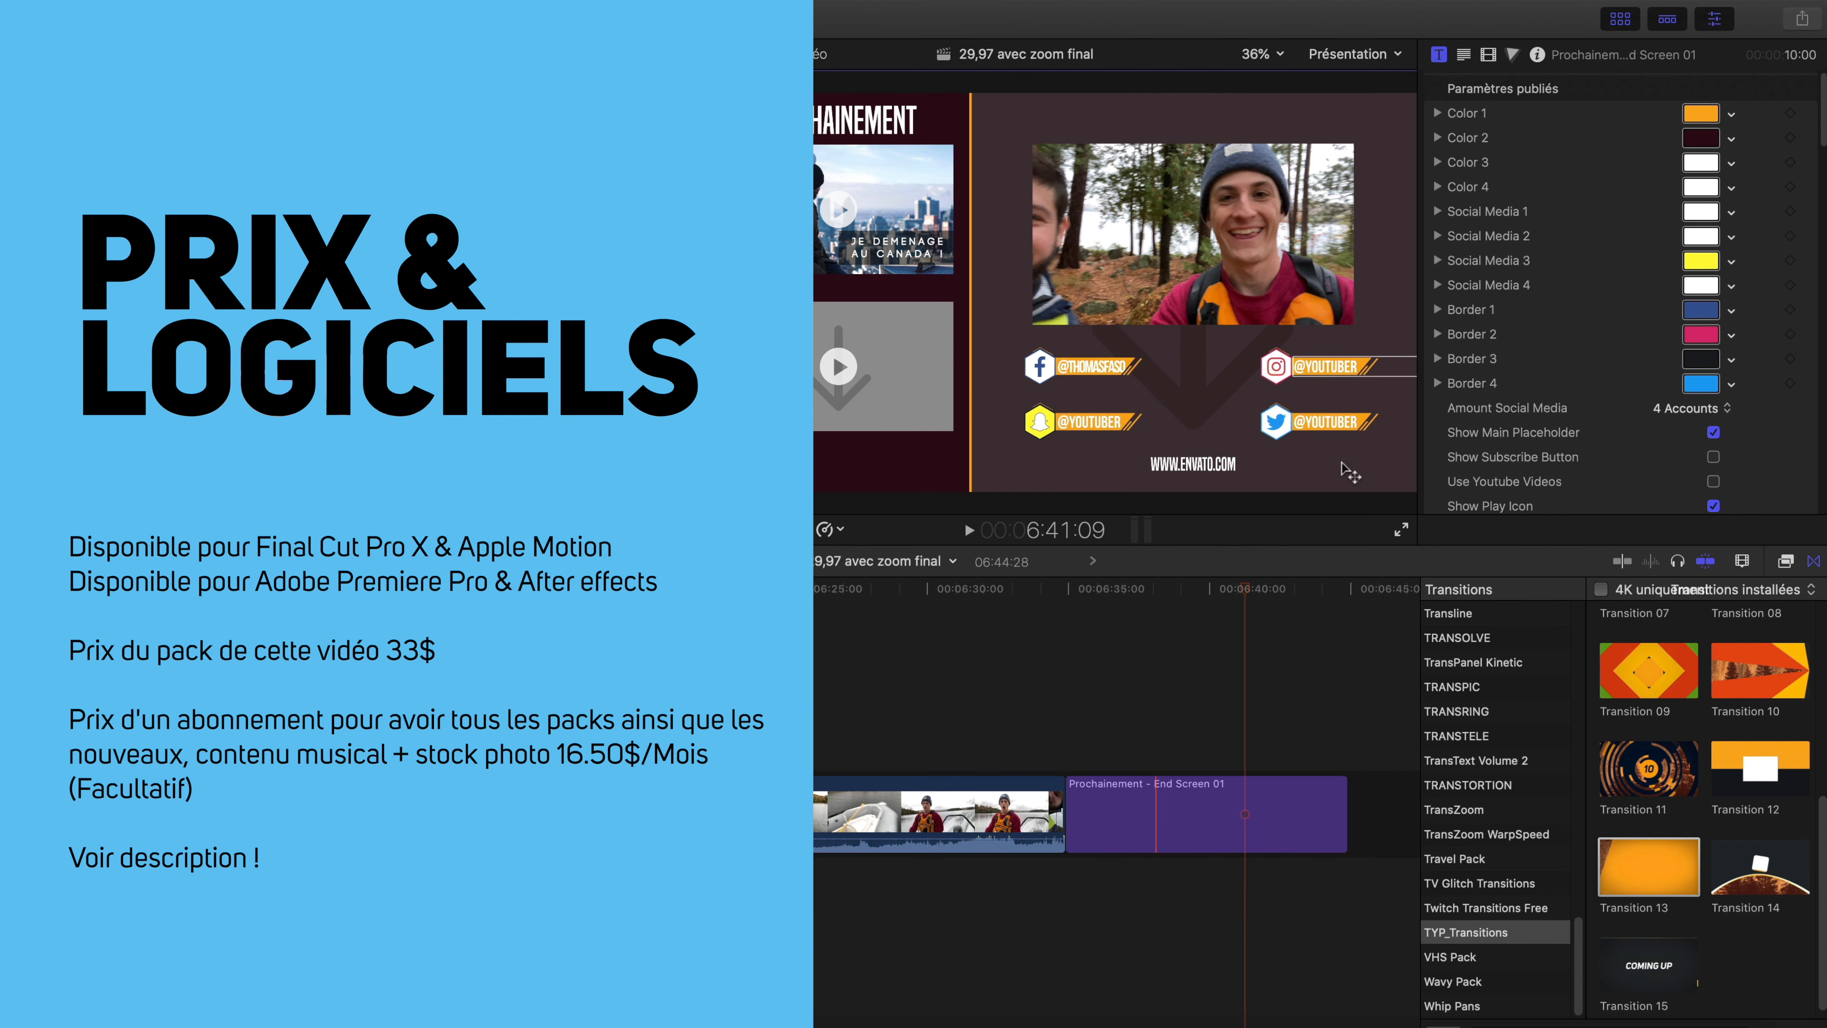
pyautogui.moveTo(1343, 788); pyautogui.dragTo(1238, 795)
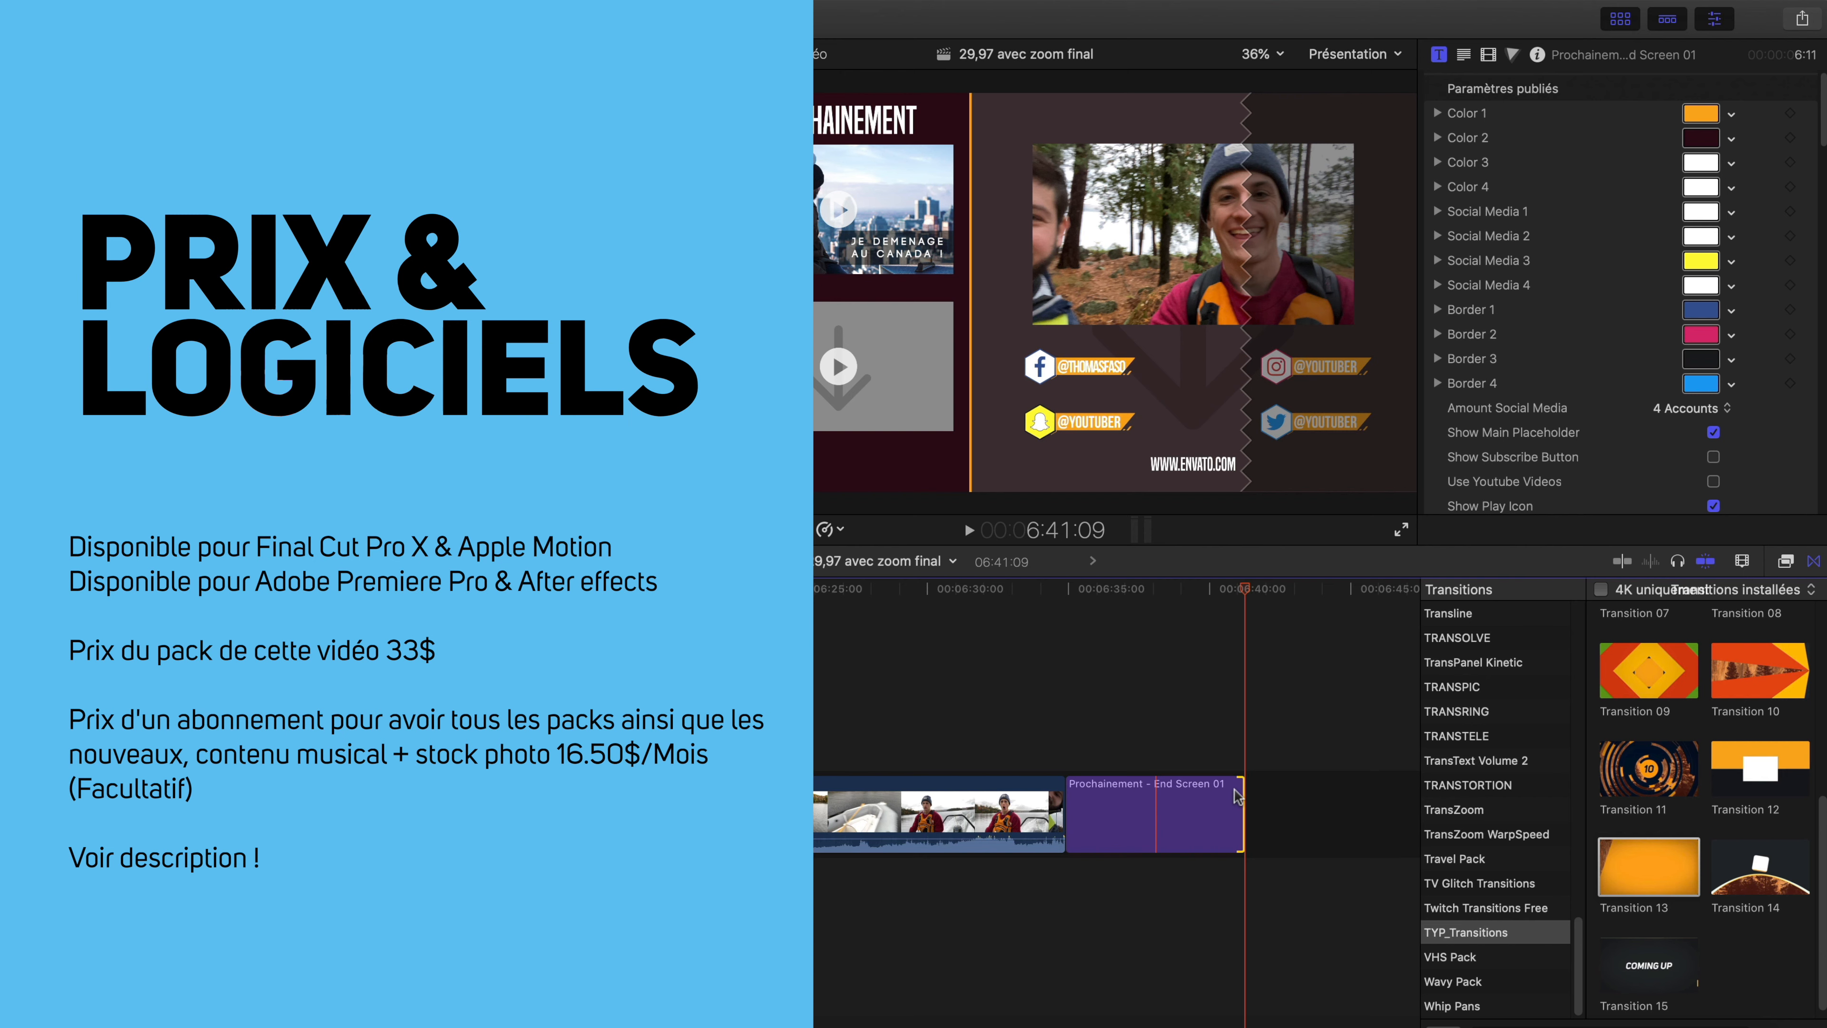
pyautogui.scroll(-1, 1747, 837)
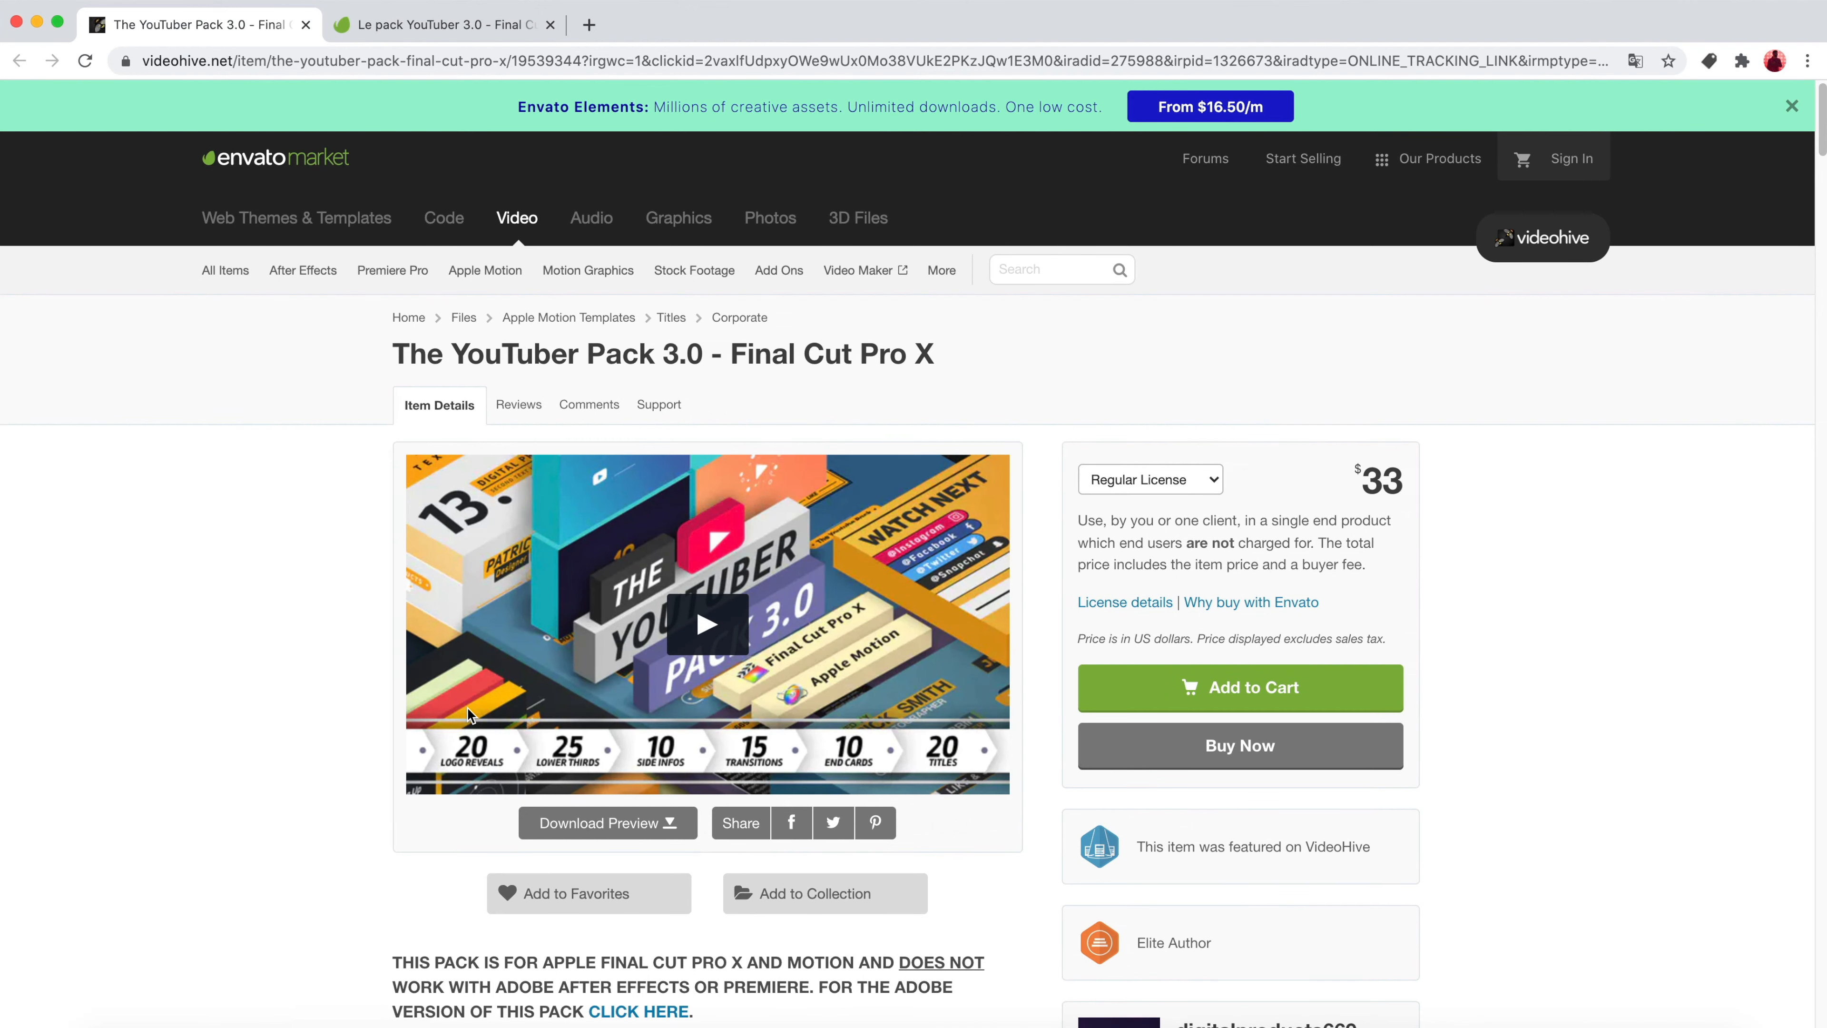
# - Examine the YouTuber Pack 3.0 VideoHive page in the browser for its licence price, included items and compatibility, and return to the Final Cut Pro timeline
pyautogui.scroll(-5, 530, 580)
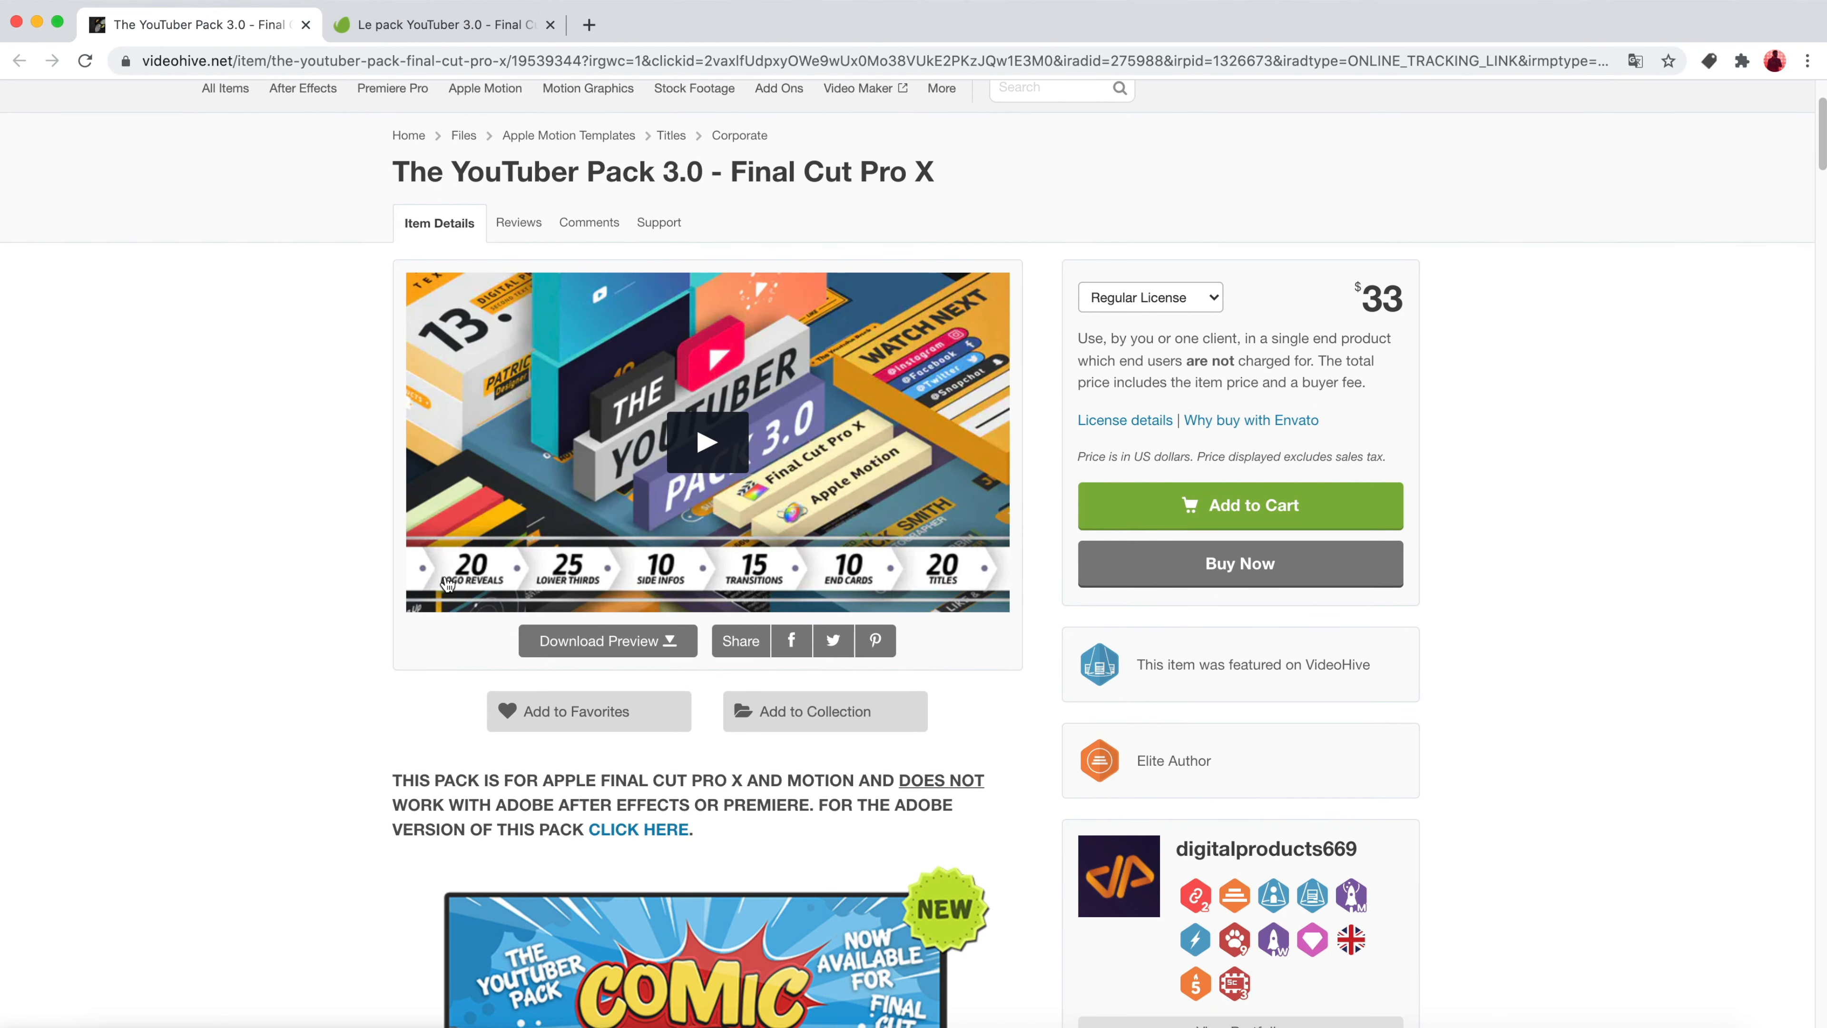
pyautogui.scroll(-5, 447, 584)
pyautogui.scroll(-3, 447, 584)
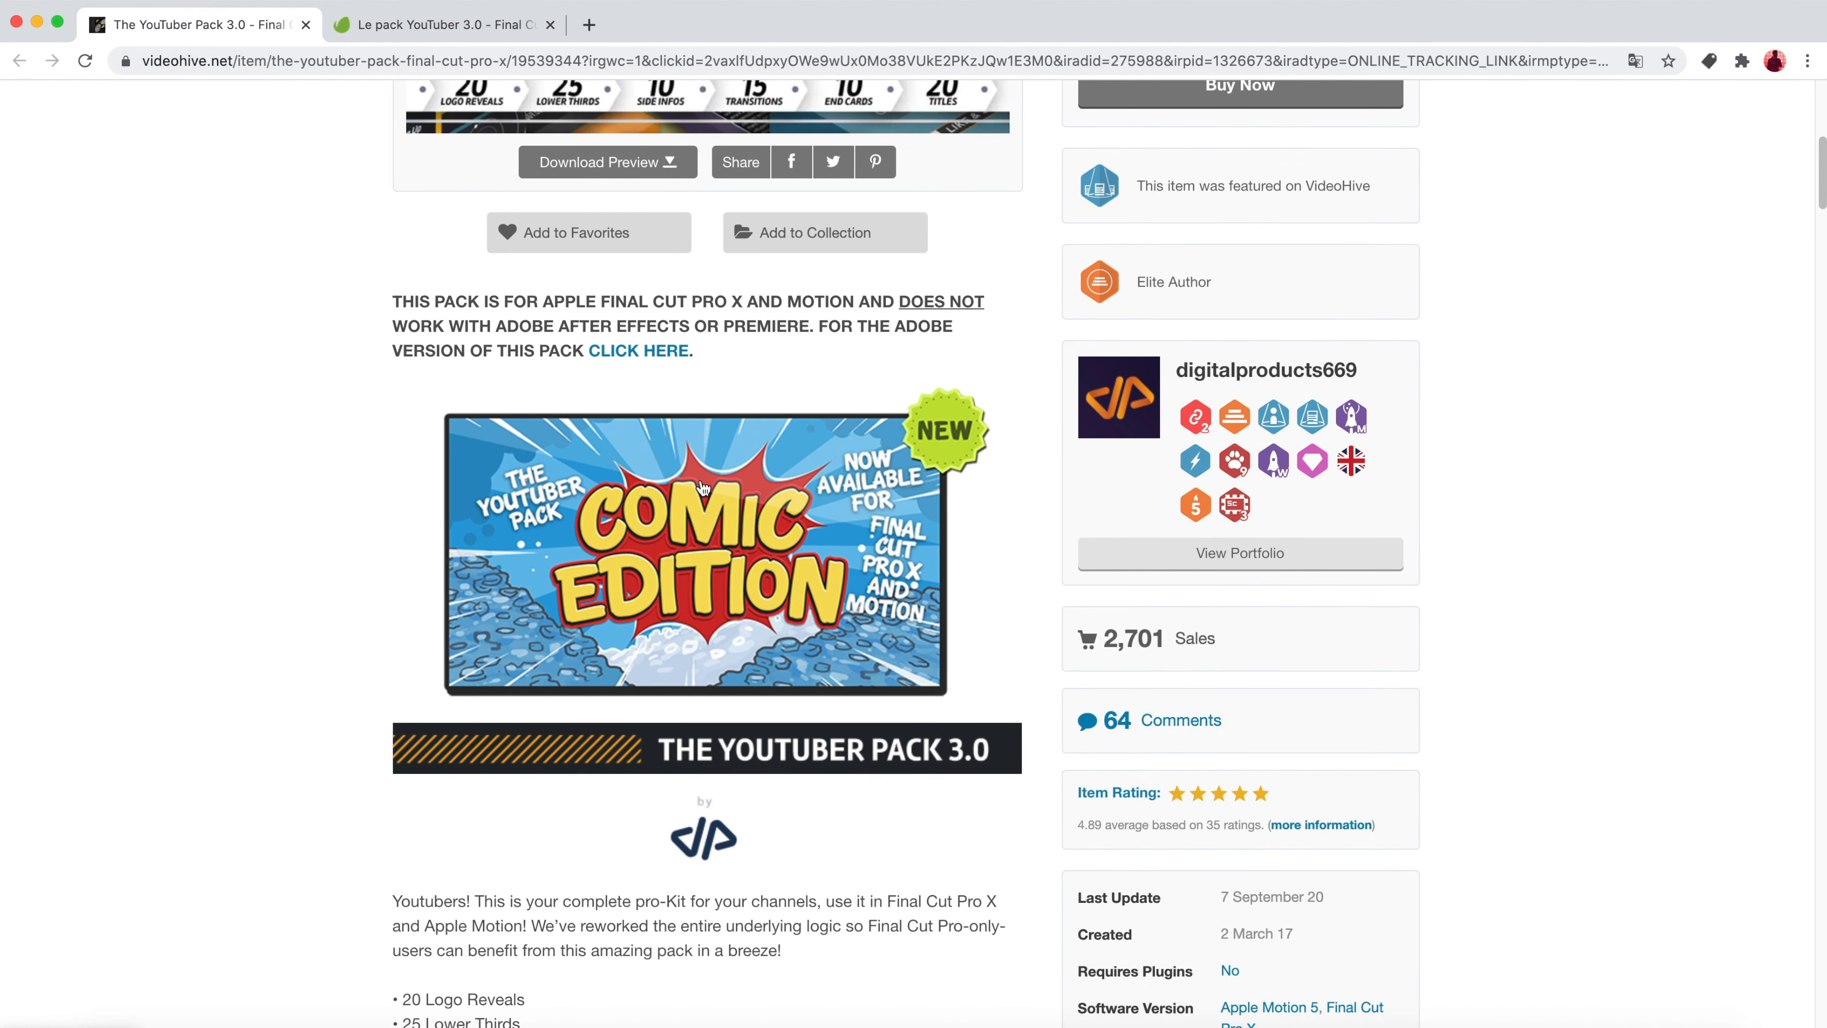
pyautogui.scroll(-10, 702, 486)
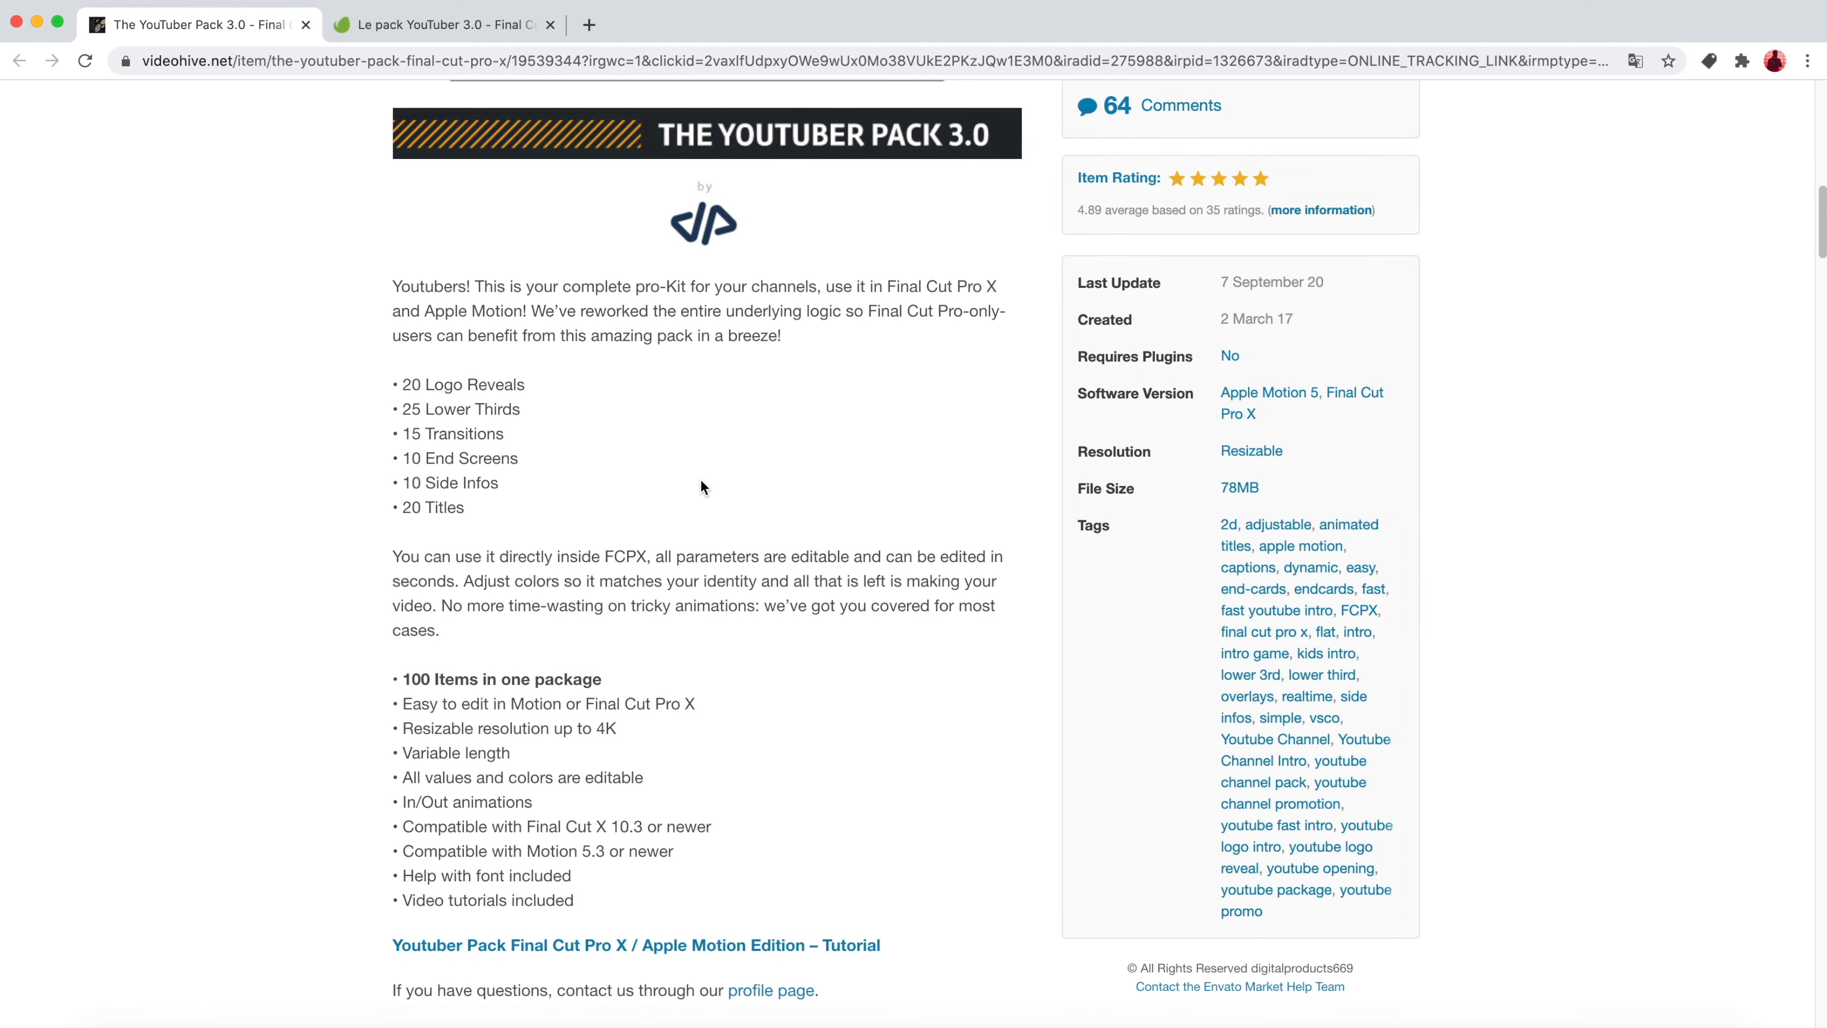
pyautogui.moveTo(399, 385); pyautogui.dragTo(496, 434)
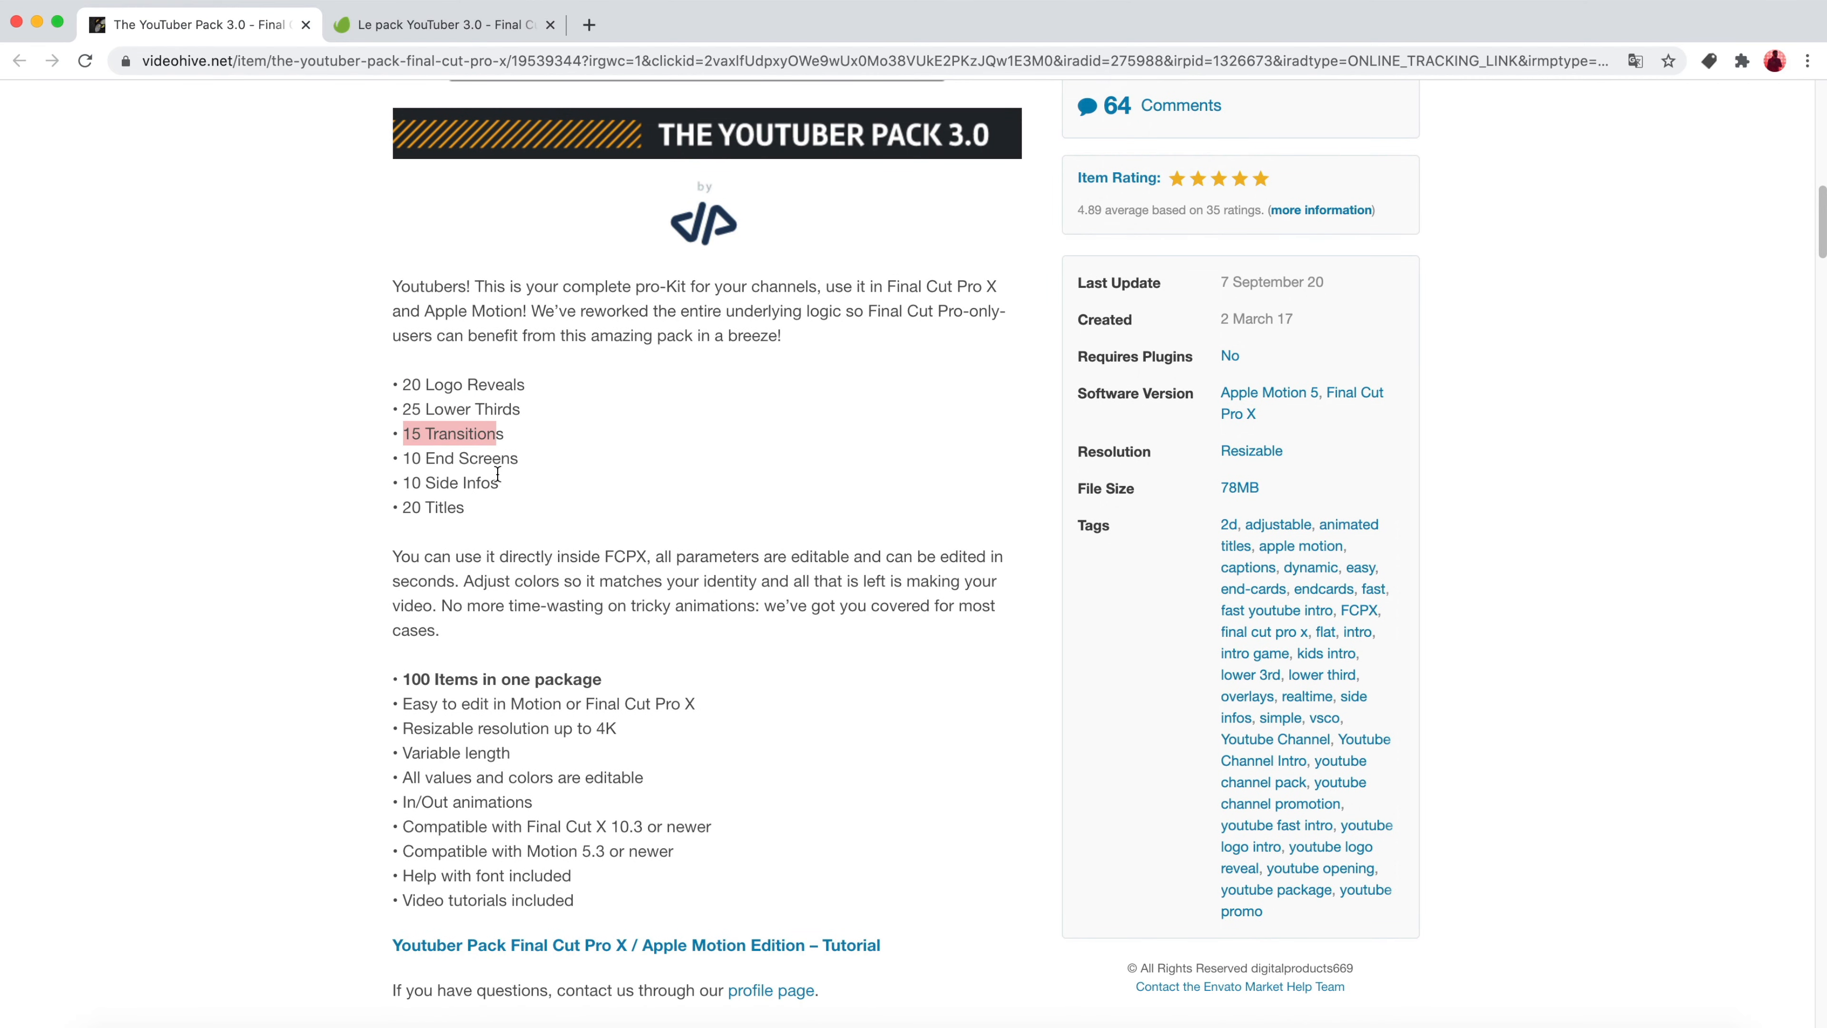
pyautogui.scroll(-3, 488, 521)
pyautogui.scroll(6, 489, 521)
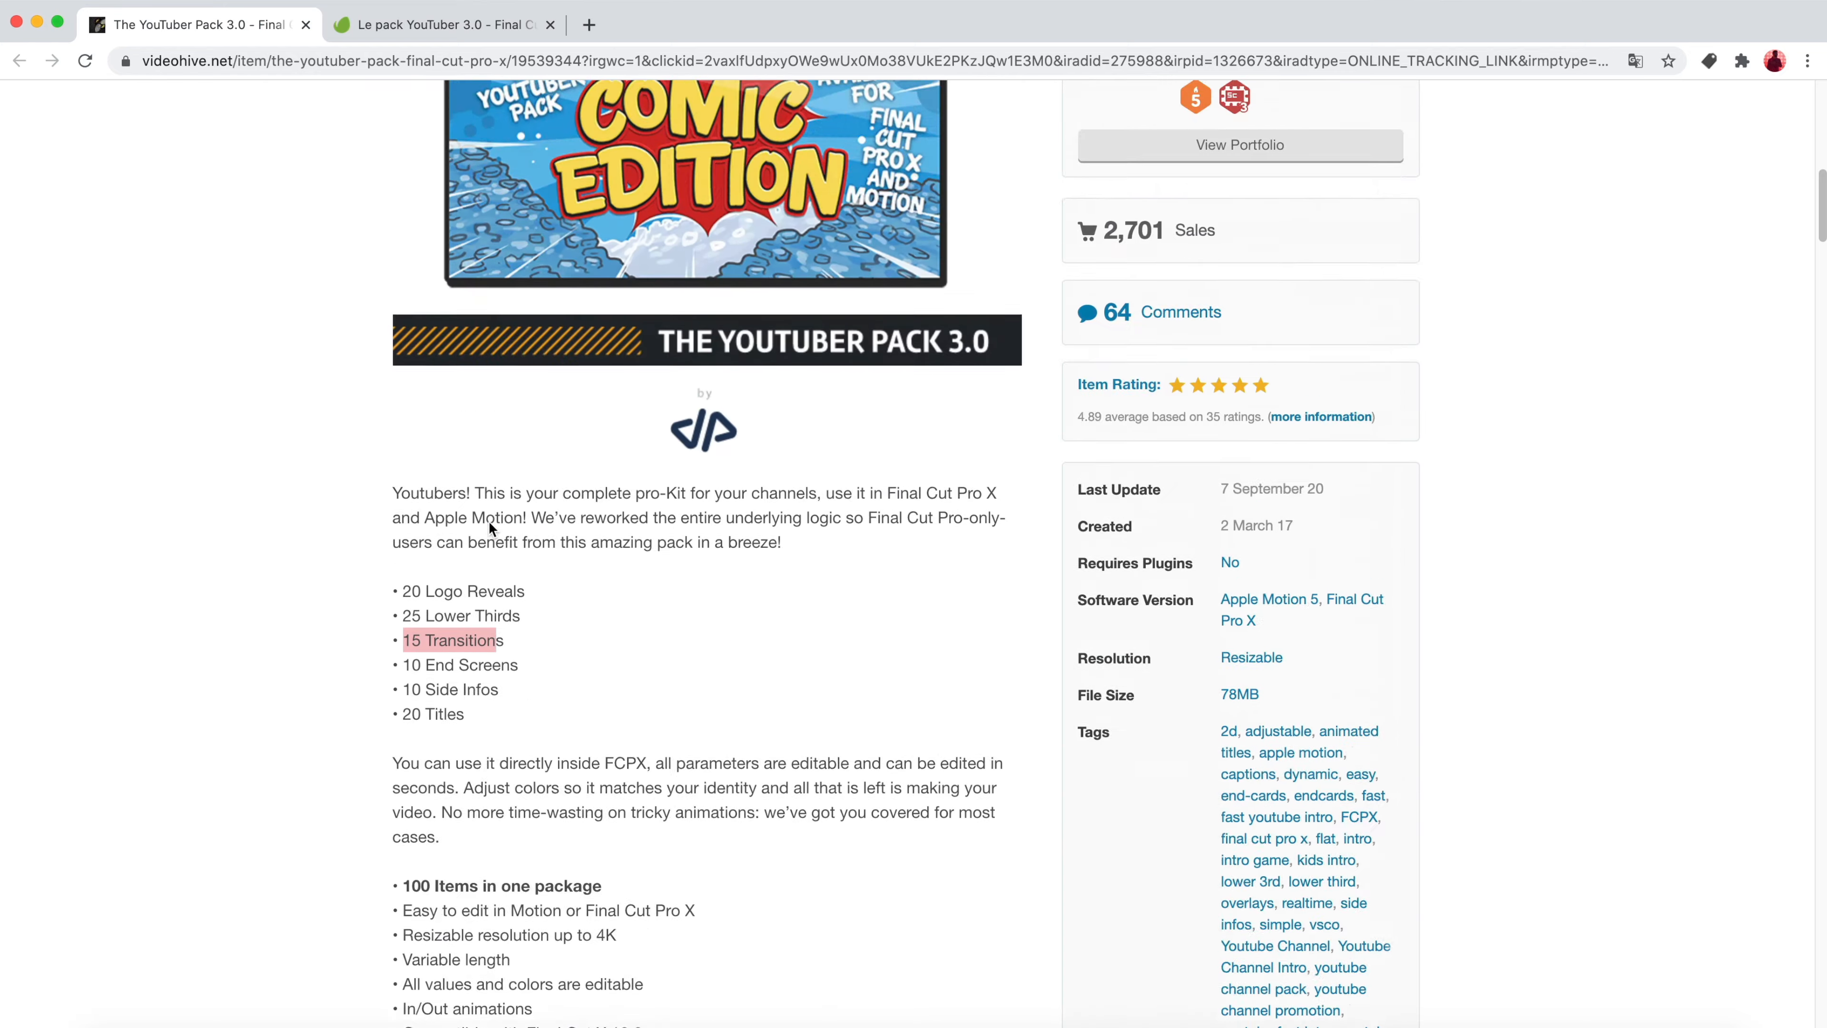
pyautogui.scroll(15, 489, 521)
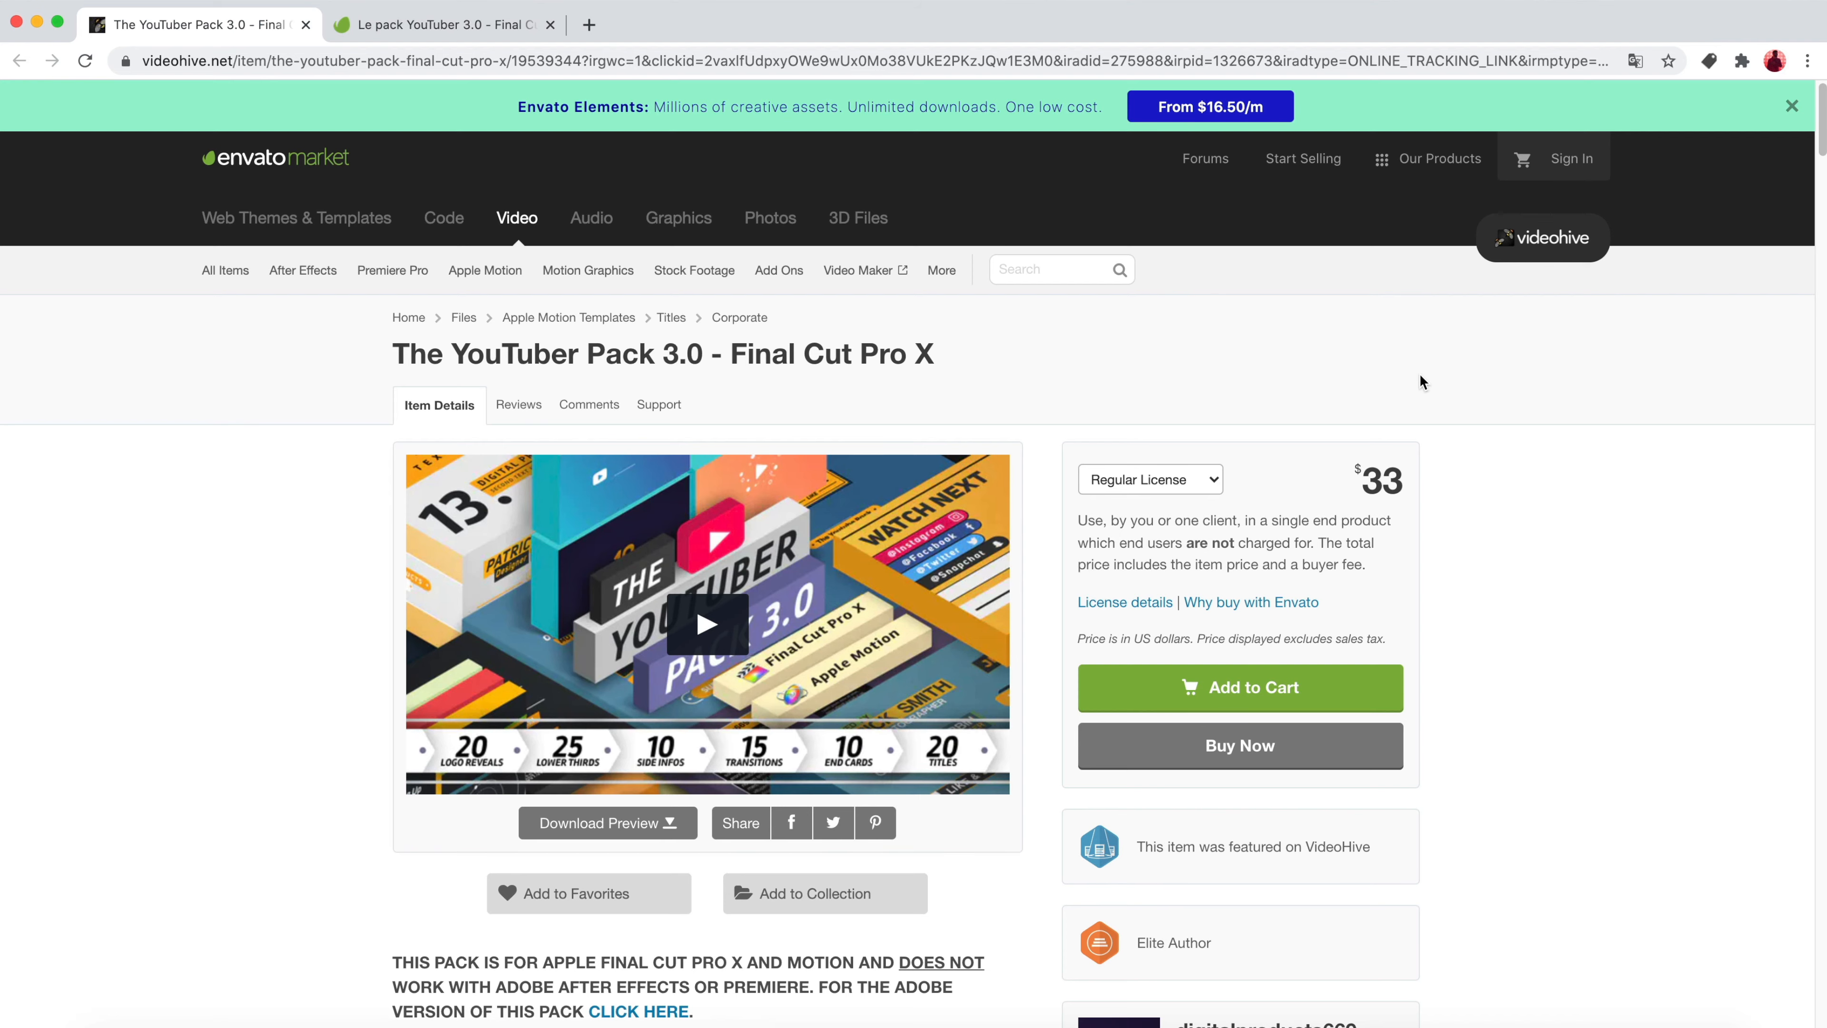
pyautogui.click(38, 22)
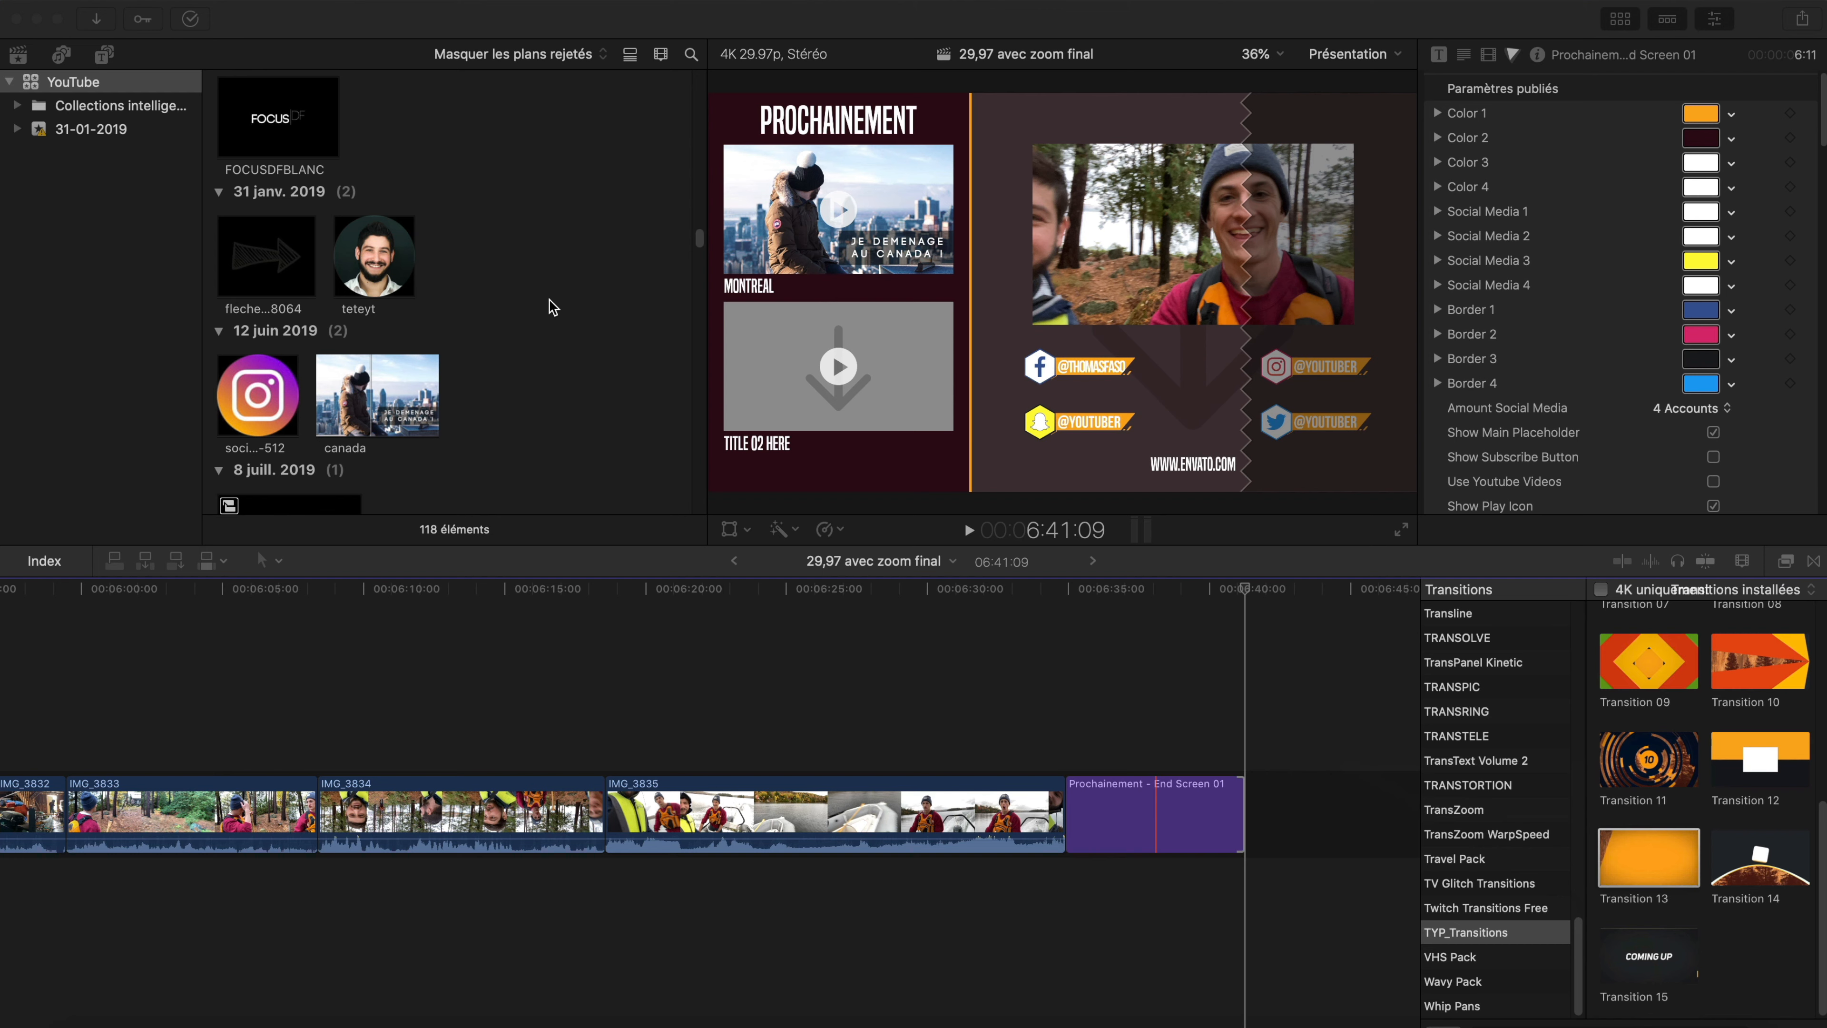